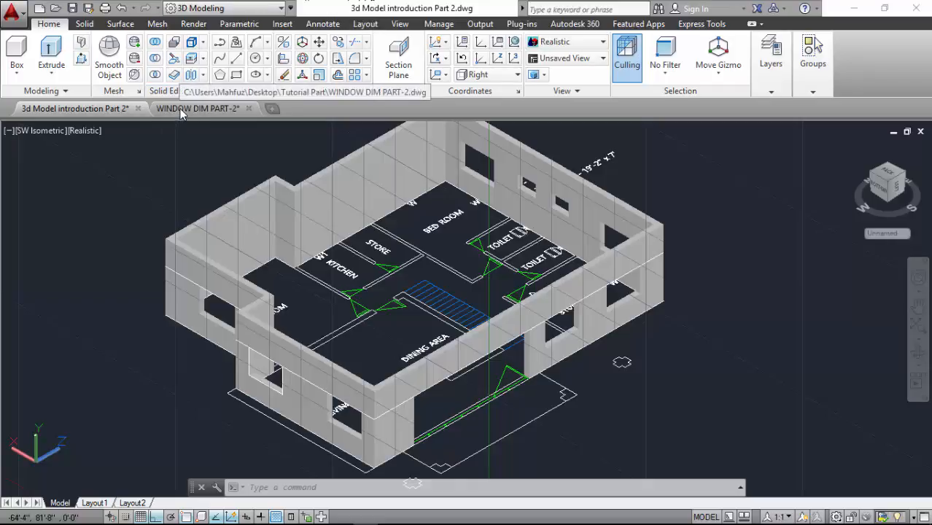
Switch to the WINDOW DIM PART-2 drawing and examine the frame dimensions of windows W, W1 and W2
{"action": "mouse_move", "coordinate": [181, 113]}
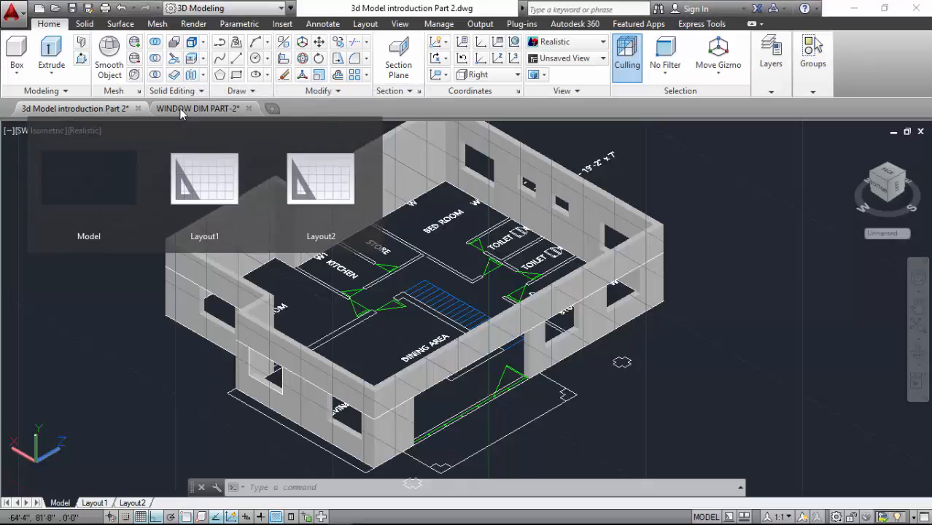
{"action": "left_click", "coordinate": [184, 108]}
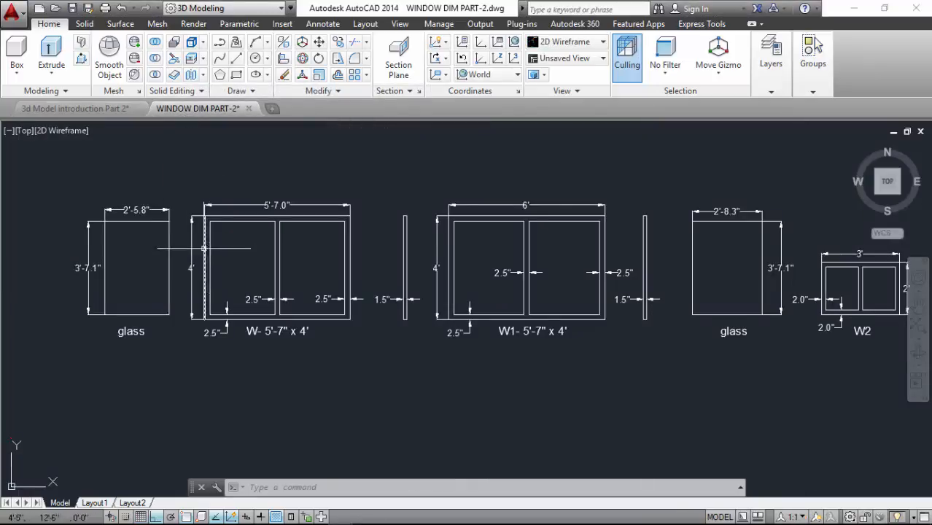
{"action": "scroll", "coordinate": [217, 246], "scroll_direction": "up", "scroll_amount": 2}
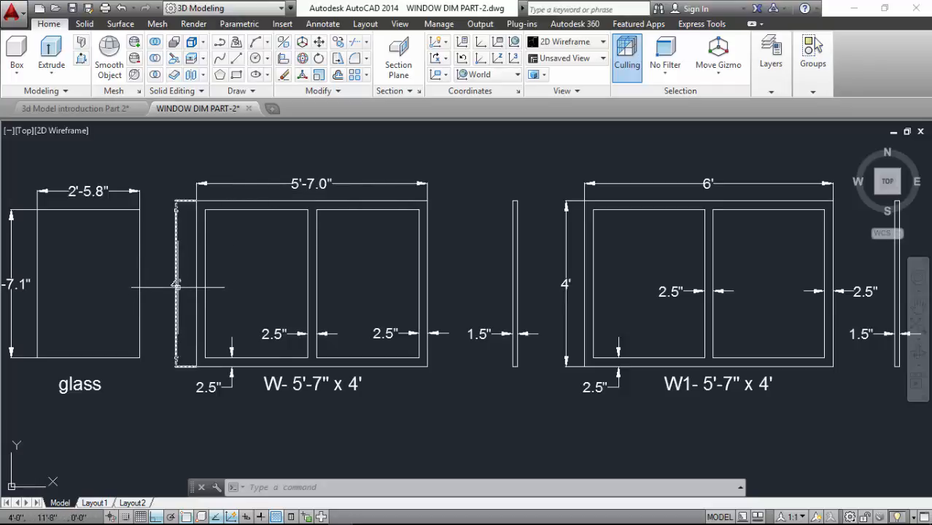
{"action": "scroll", "coordinate": [350, 326], "scroll_direction": "down", "scroll_amount": 1}
{"action": "scroll", "coordinate": [533, 340], "scroll_direction": "up", "scroll_amount": 1}
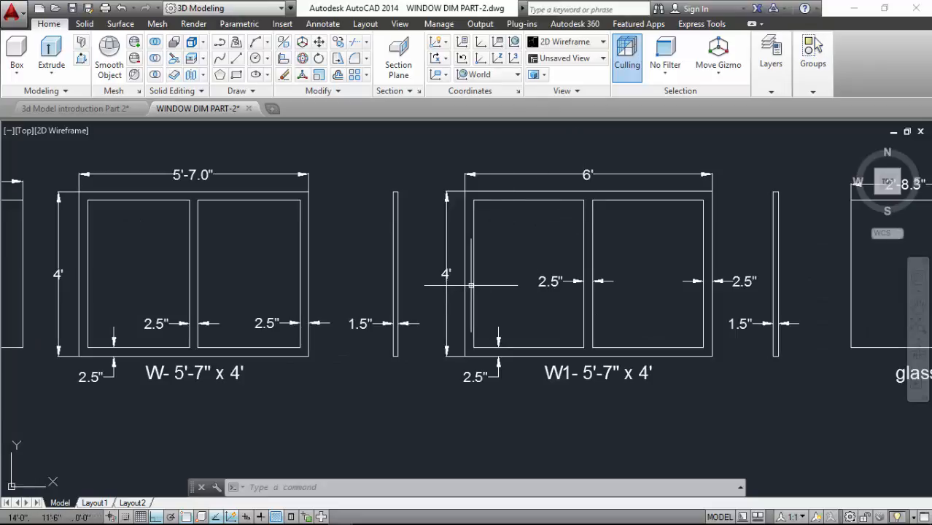
{"action": "scroll", "coordinate": [474, 285], "scroll_direction": "down", "scroll_amount": 1}
{"action": "scroll", "coordinate": [838, 343], "scroll_direction": "up", "scroll_amount": 2}
{"action": "scroll", "coordinate": [493, 331], "scroll_direction": "down", "scroll_amount": 1}
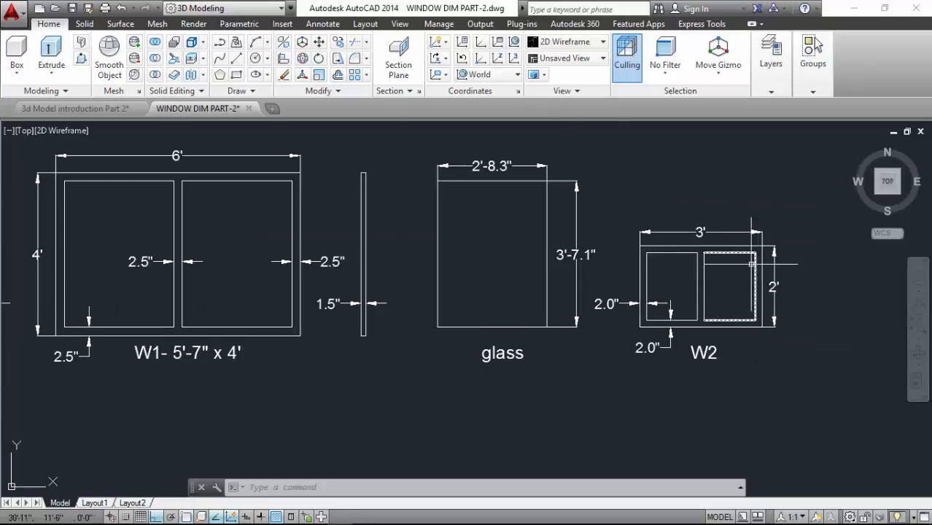
{"action": "scroll", "coordinate": [774, 292], "scroll_direction": "down", "scroll_amount": 1}
{"action": "scroll", "coordinate": [501, 327], "scroll_direction": "up", "scroll_amount": 3}
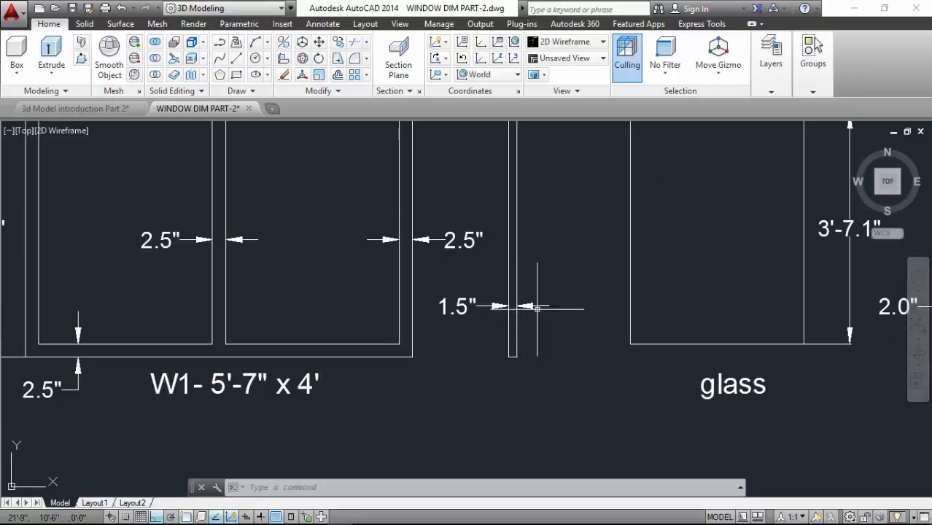
{"action": "scroll", "coordinate": [630, 316], "scroll_direction": "down", "scroll_amount": 3}
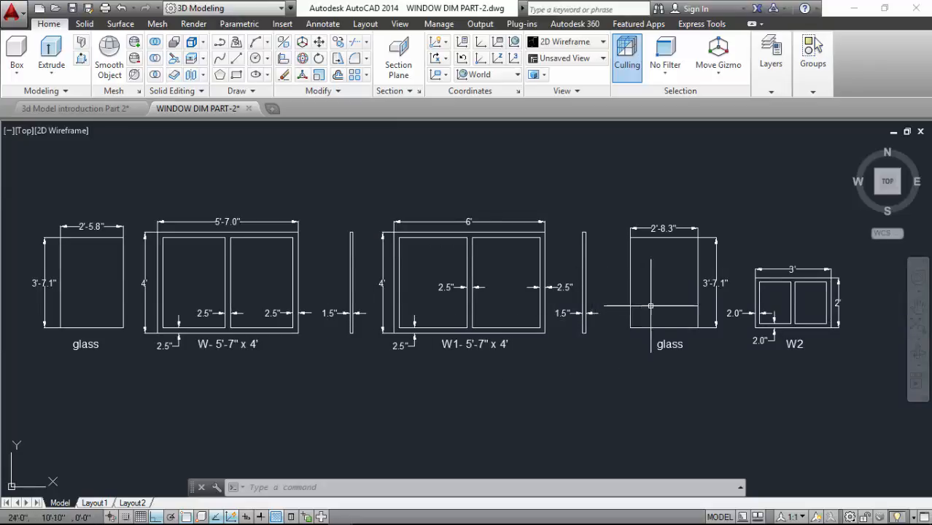
{"action": "scroll", "coordinate": [641, 306], "scroll_direction": "up", "scroll_amount": 3}
{"action": "scroll", "coordinate": [645, 331], "scroll_direction": "down", "scroll_amount": 3}
{"action": "scroll", "coordinate": [188, 263], "scroll_direction": "up", "scroll_amount": 2}
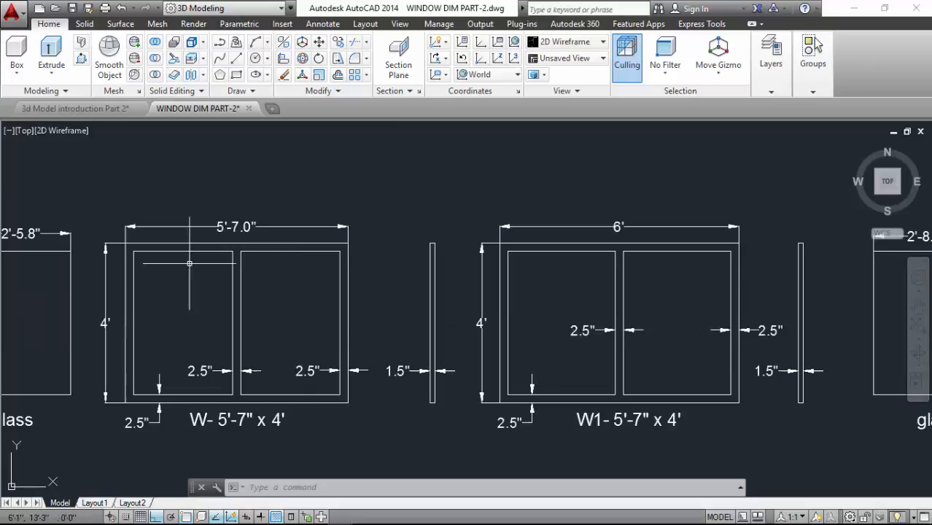
{"action": "scroll", "coordinate": [339, 291], "scroll_direction": "down", "scroll_amount": 2}
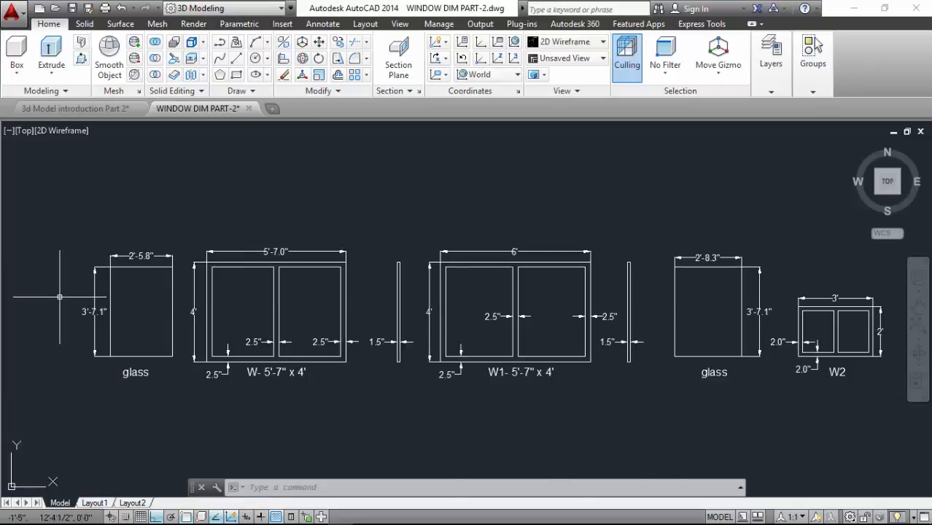
Examine the width and height dimensions of the glass pane beside window W
{"action": "scroll", "coordinate": [254, 322], "scroll_direction": "up", "scroll_amount": 3}
{"action": "scroll", "coordinate": [285, 316], "scroll_direction": "down", "scroll_amount": 2}
{"action": "scroll", "coordinate": [263, 266], "scroll_direction": "up", "scroll_amount": 2}
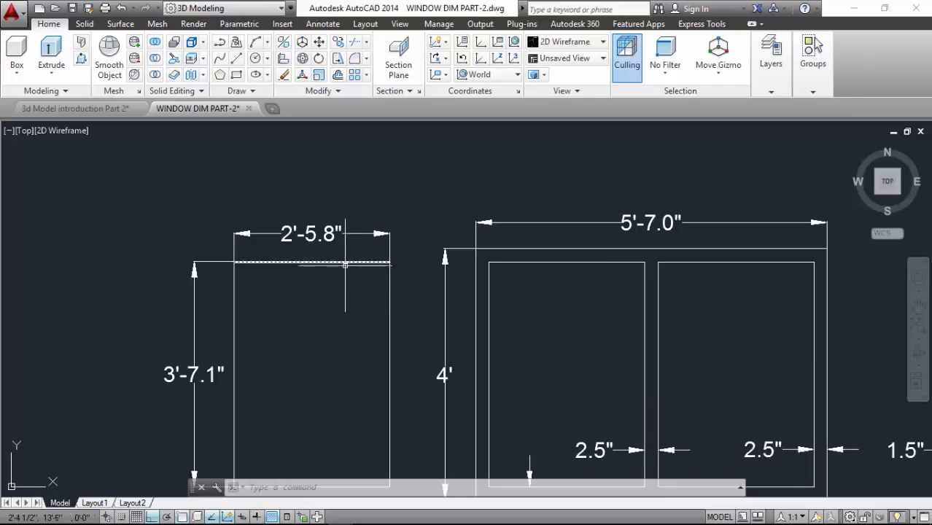
{"action": "scroll", "coordinate": [344, 305], "scroll_direction": "down", "scroll_amount": 2}
{"action": "scroll", "coordinate": [251, 349], "scroll_direction": "up", "scroll_amount": 2}
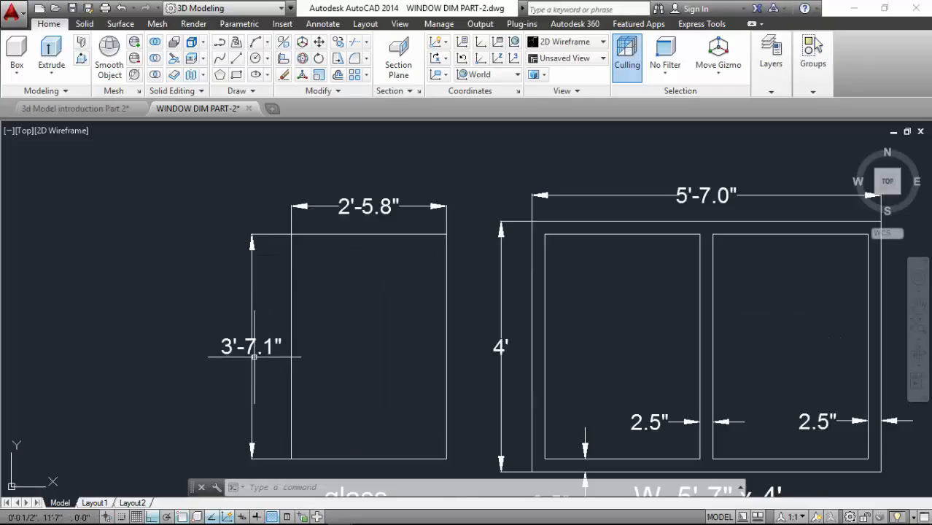
{"action": "left_click", "coordinate": [251, 324]}
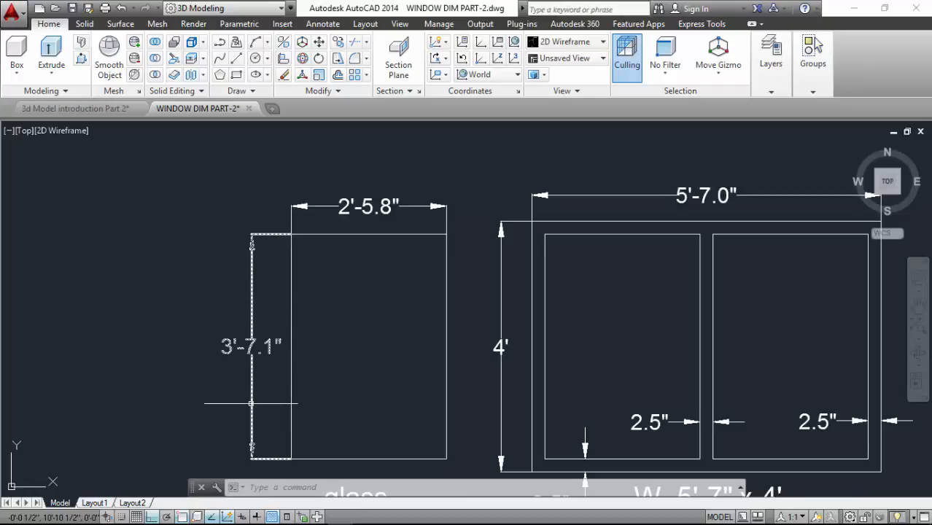
{"action": "key", "text": "Escape"}
{"action": "scroll", "coordinate": [168, 379], "scroll_direction": "down", "scroll_amount": 2}
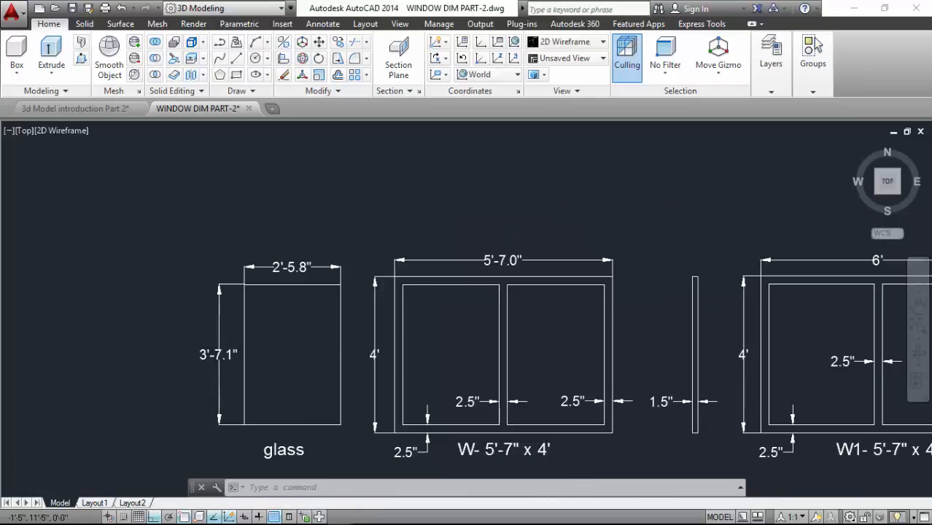
Examine the width and height dimensions of the glass pane between windows W1 and W2
{"action": "scroll", "coordinate": [164, 365], "scroll_direction": "down", "scroll_amount": 2}
{"action": "middle_click_drag", "start_coordinate": [702, 334], "coordinate": [416, 327]}
{"action": "scroll", "coordinate": [499, 324], "scroll_direction": "up", "scroll_amount": 4}
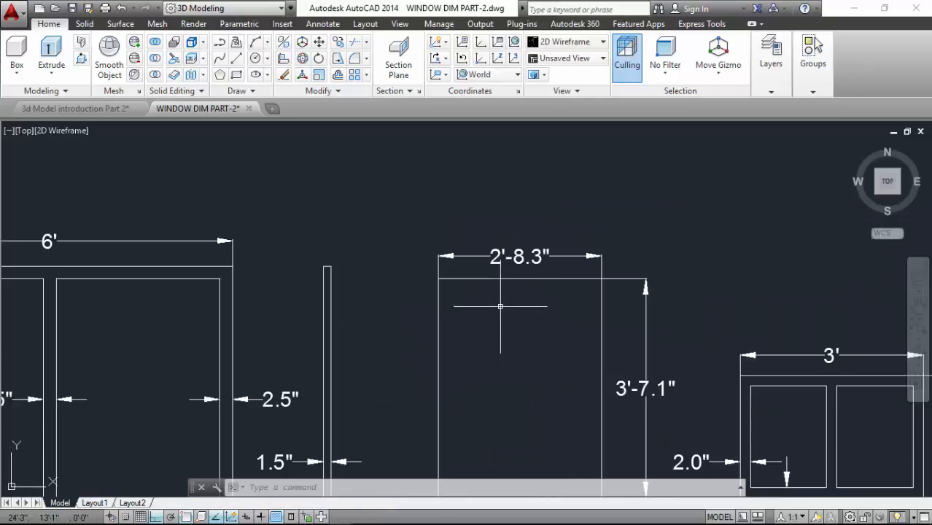
{"action": "scroll", "coordinate": [414, 267], "scroll_direction": "down", "scroll_amount": 4}
{"action": "scroll", "coordinate": [432, 274], "scroll_direction": "up", "scroll_amount": 4}
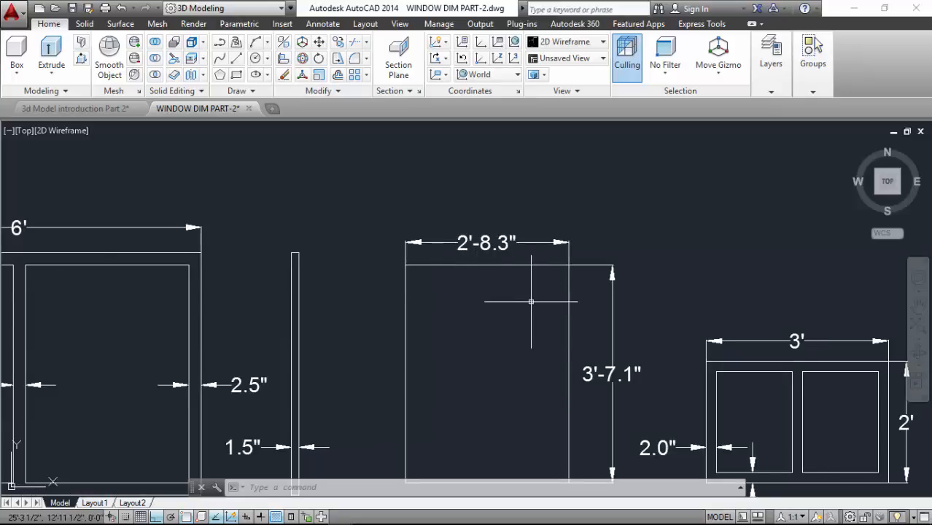
{"action": "scroll", "coordinate": [525, 301], "scroll_direction": "down", "scroll_amount": 2}
{"action": "scroll", "coordinate": [564, 373], "scroll_direction": "up", "scroll_amount": 2}
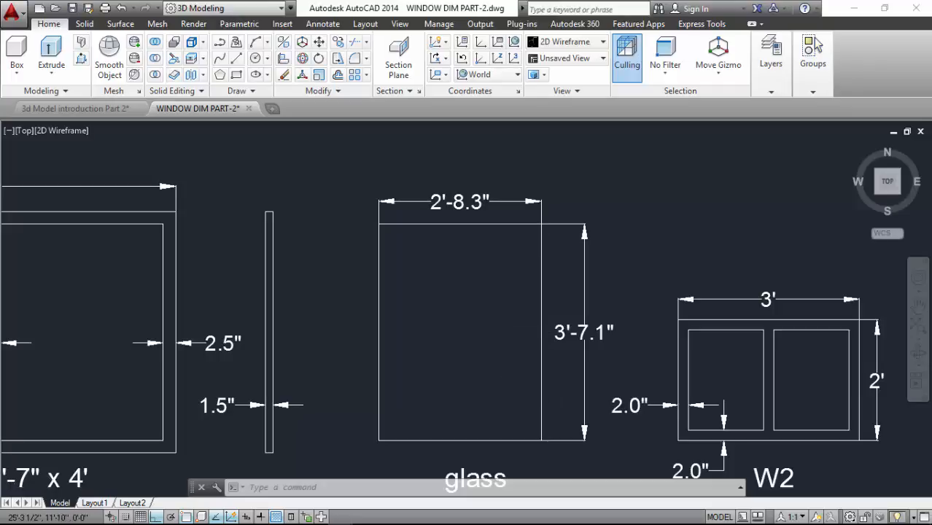
{"action": "scroll", "coordinate": [510, 329], "scroll_direction": "down", "scroll_amount": 2}
{"action": "scroll", "coordinate": [645, 367], "scroll_direction": "up", "scroll_amount": 2}
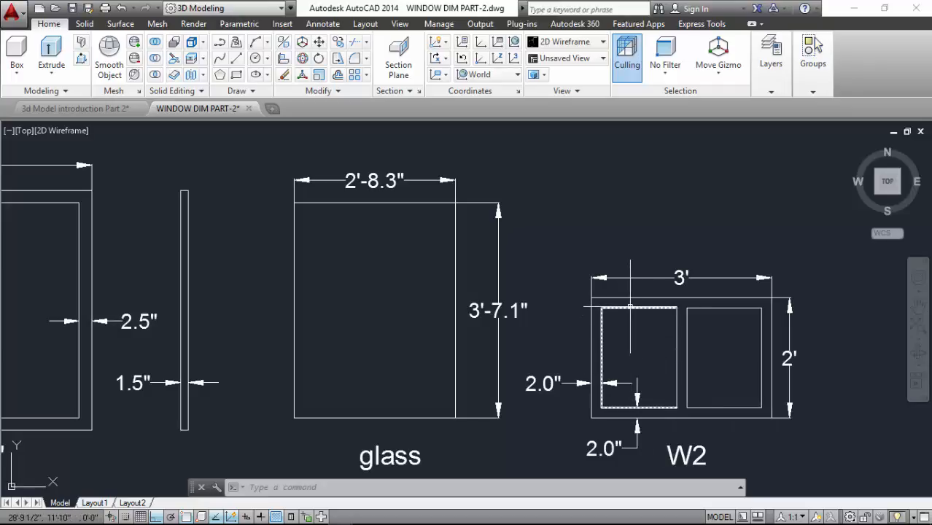
Examine the frame dimensions of window W2 and review the whole row of window details back to window W
{"action": "scroll", "coordinate": [631, 314], "scroll_direction": "down", "scroll_amount": 4}
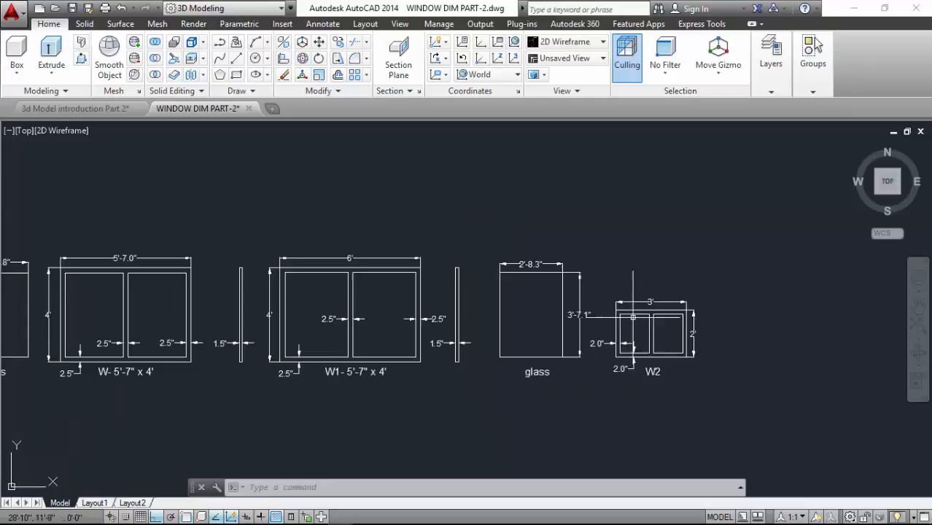
{"action": "scroll", "coordinate": [632, 325], "scroll_direction": "up", "scroll_amount": 4}
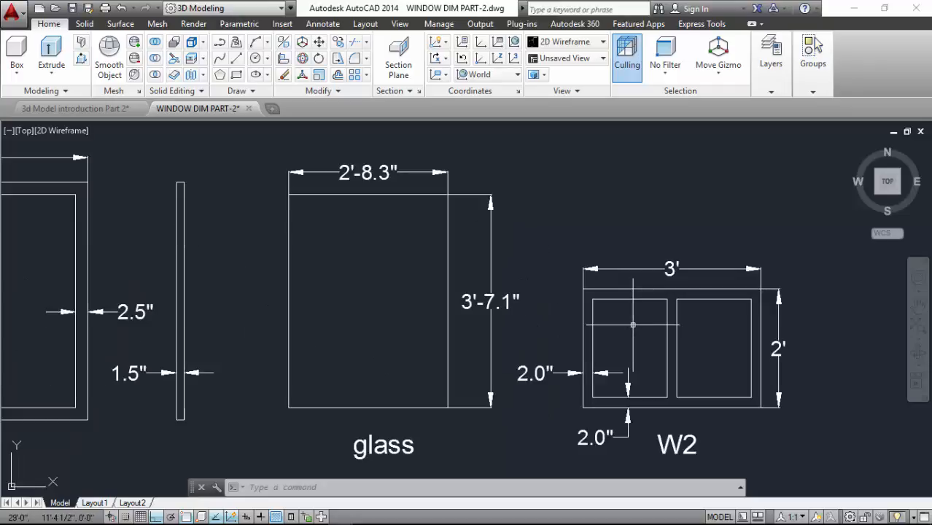
{"action": "scroll", "coordinate": [710, 339], "scroll_direction": "down", "scroll_amount": 4}
{"action": "scroll", "coordinate": [710, 339], "scroll_direction": "down", "scroll_amount": 3}
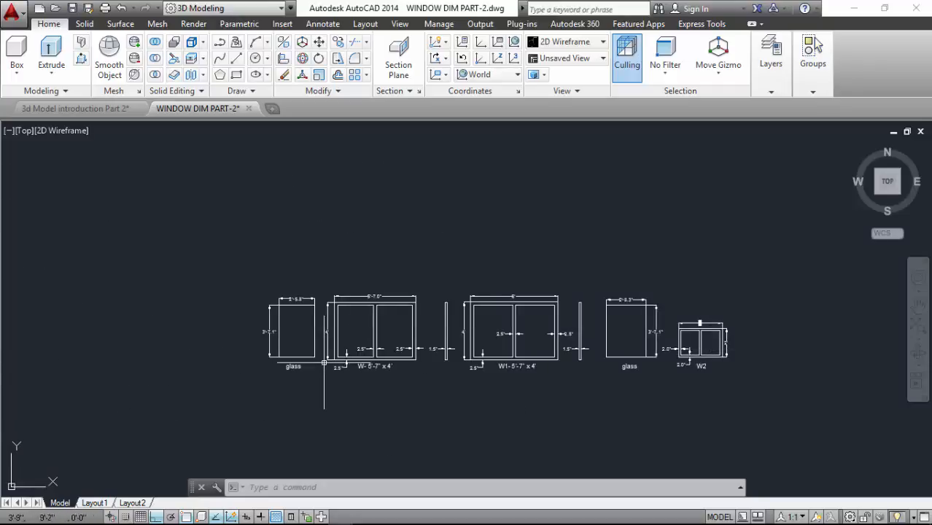
{"action": "scroll", "coordinate": [307, 332], "scroll_direction": "up", "scroll_amount": 3}
{"action": "scroll", "coordinate": [363, 337], "scroll_direction": "up", "scroll_amount": 2}
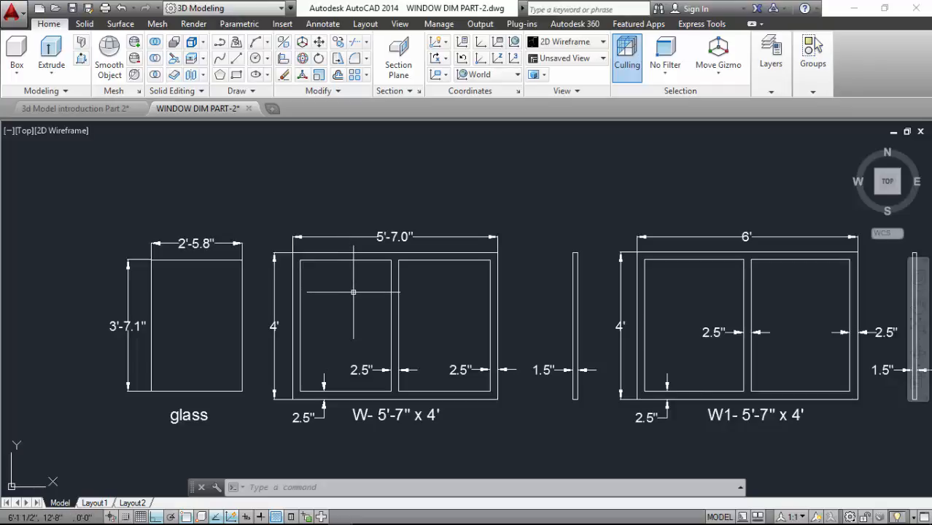
In the 3d Model introduction Part 2 drawing, turn off the grid and set the visual style to 2D Wireframe
{"action": "left_click", "coordinate": [74, 110]}
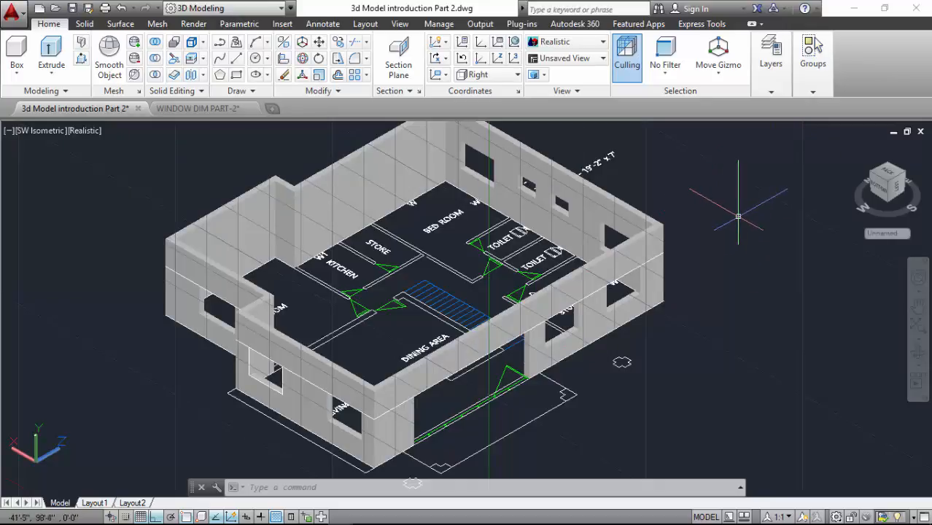
{"action": "key", "text": "F7"}
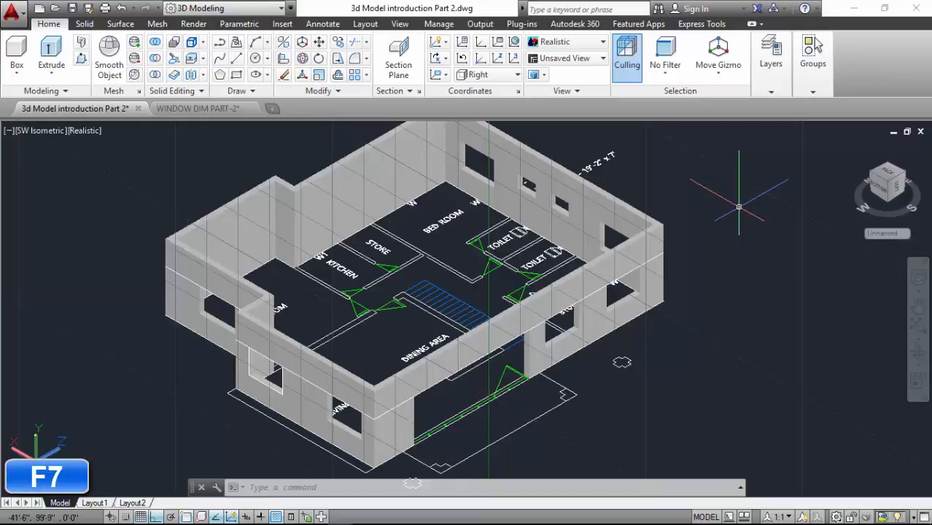
{"action": "key", "text": "F7"}
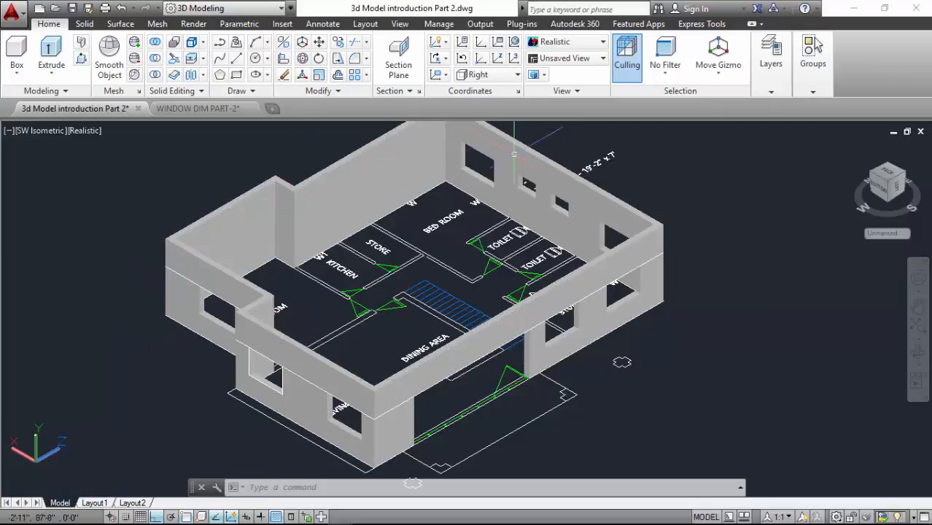
{"action": "left_click", "coordinate": [561, 48]}
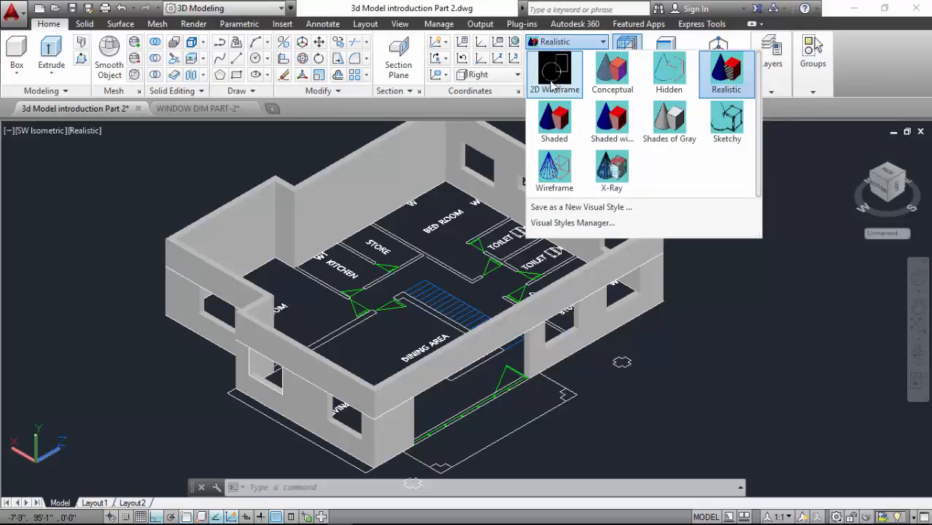
{"action": "left_click", "coordinate": [558, 68]}
Align the UCS with the living-room wall's window W opening: origin at its lower outer corner, X-axis up the vertical edge, XY plane through the opposite lower corner
{"action": "scroll", "coordinate": [368, 444], "scroll_direction": "up", "scroll_amount": 4}
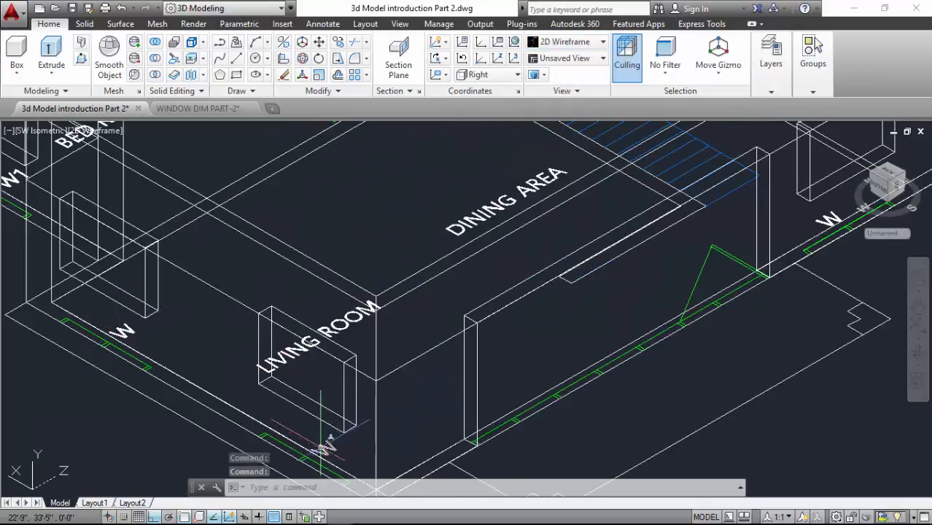
{"action": "scroll", "coordinate": [313, 438], "scroll_direction": "down", "scroll_amount": 2}
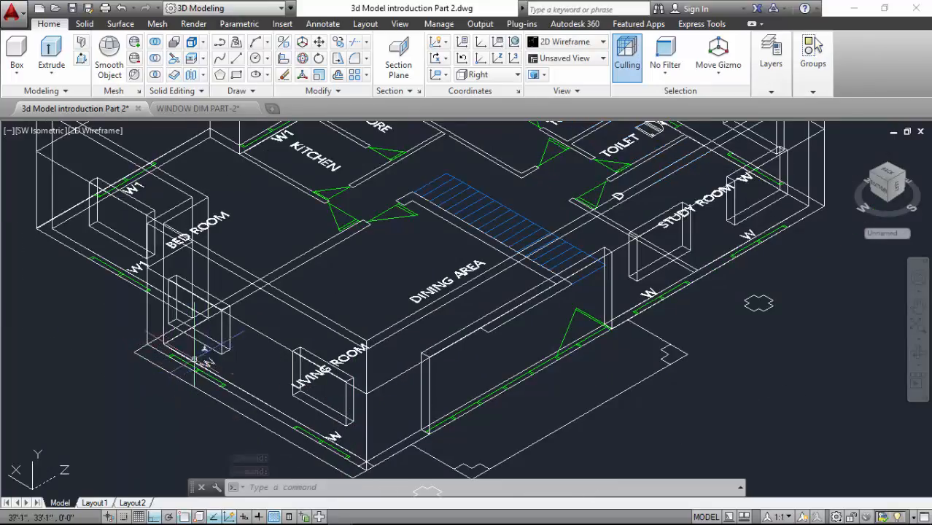
{"action": "scroll", "coordinate": [186, 316], "scroll_direction": "up", "scroll_amount": 4}
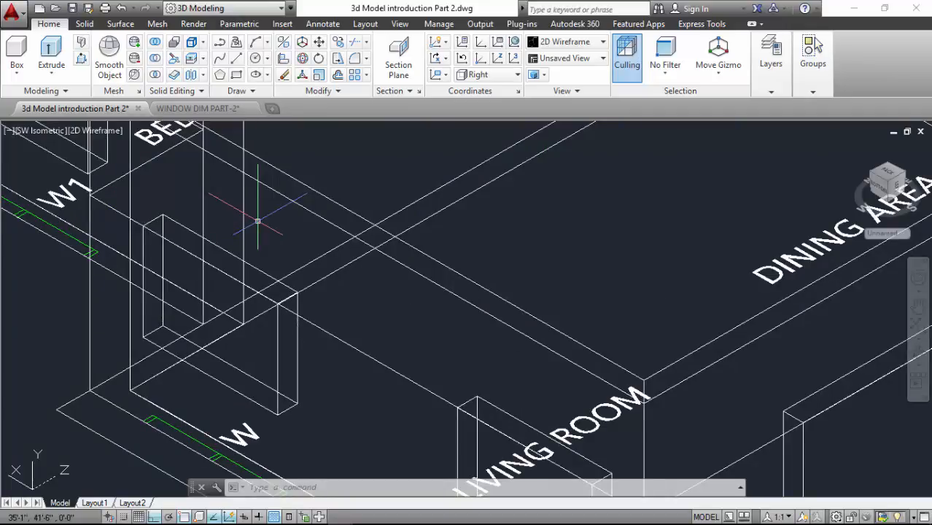
{"action": "left_click", "coordinate": [203, 146]}
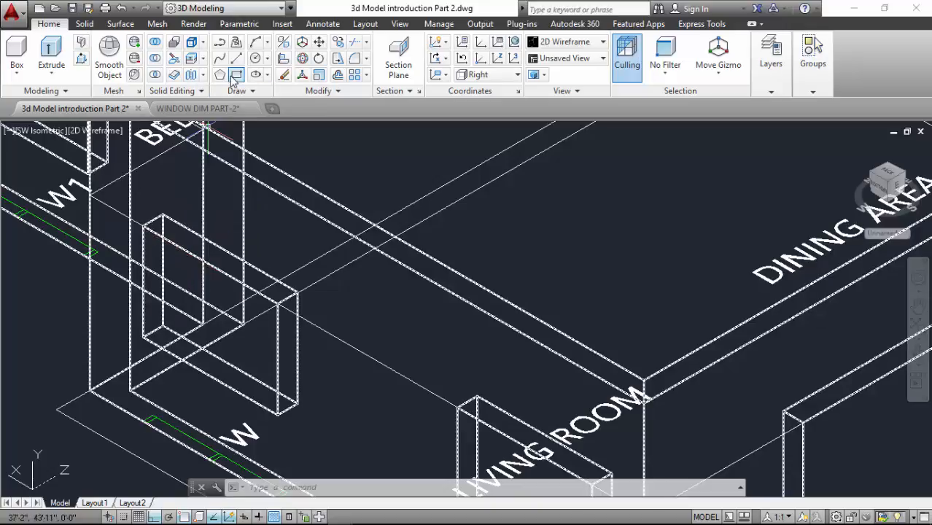
{"action": "key", "text": "Escape"}
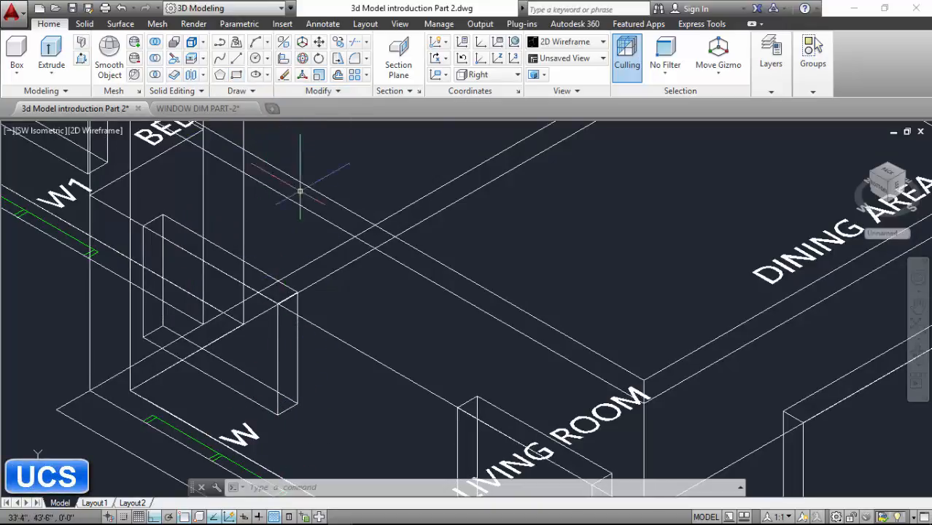
{"action": "type", "text": "UCs"}
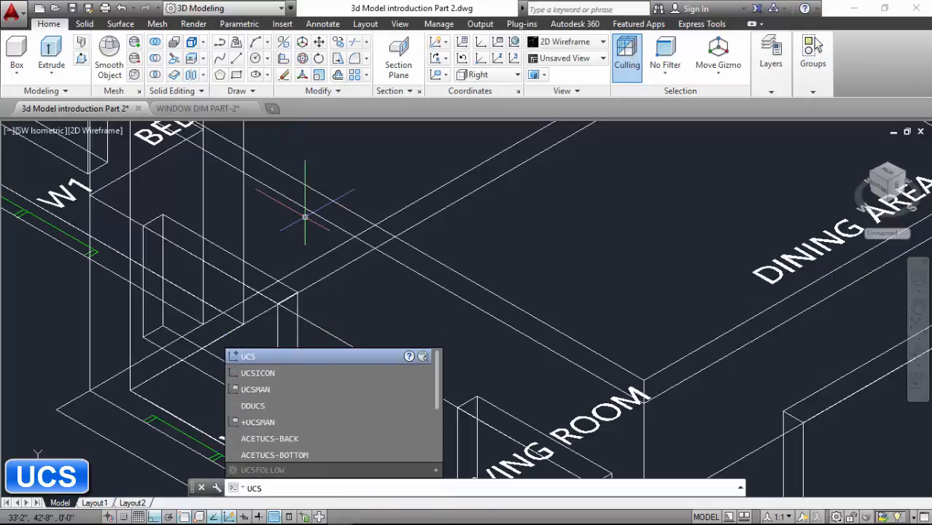
{"action": "key", "text": "Return"}
{"action": "scroll", "coordinate": [277, 417], "scroll_direction": "up", "scroll_amount": 3}
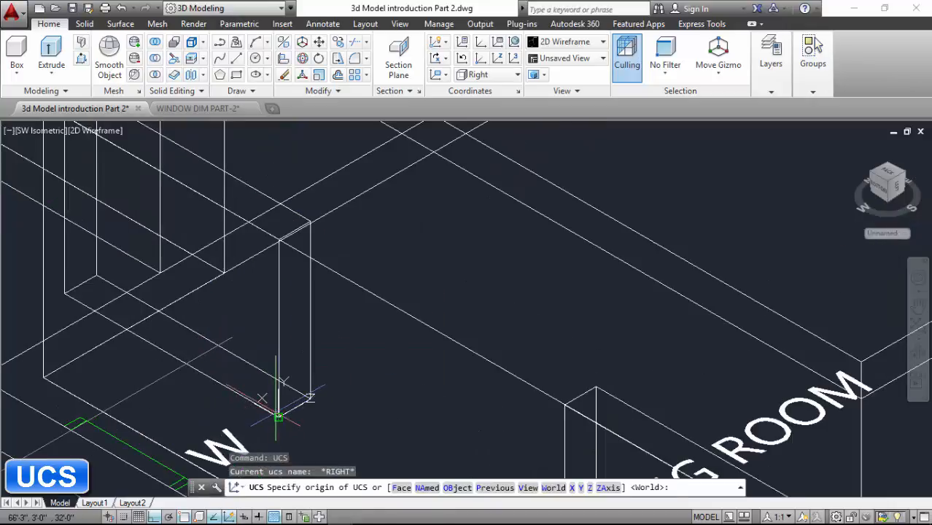
{"action": "left_click", "coordinate": [278, 416]}
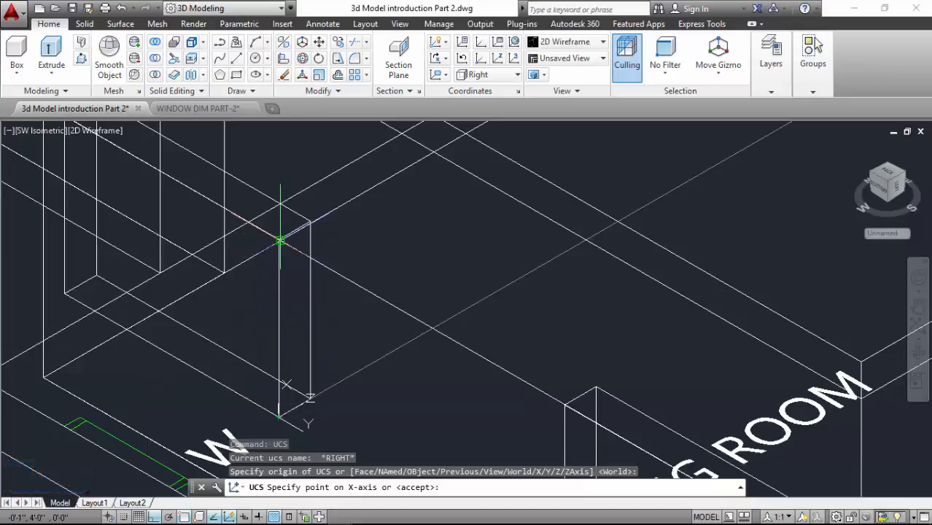
{"action": "scroll", "coordinate": [276, 244], "scroll_direction": "up", "scroll_amount": 4}
{"action": "left_click", "coordinate": [275, 245]}
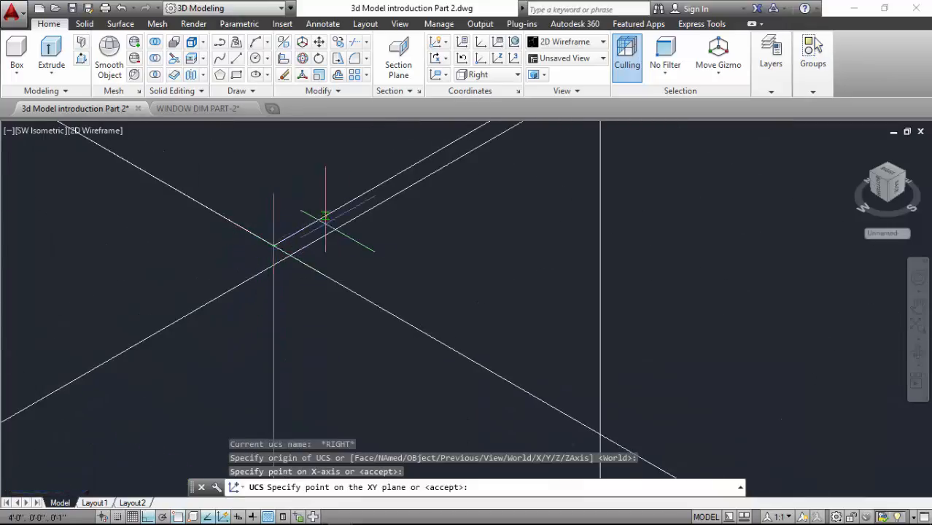
{"action": "scroll", "coordinate": [218, 314], "scroll_direction": "down", "scroll_amount": 5}
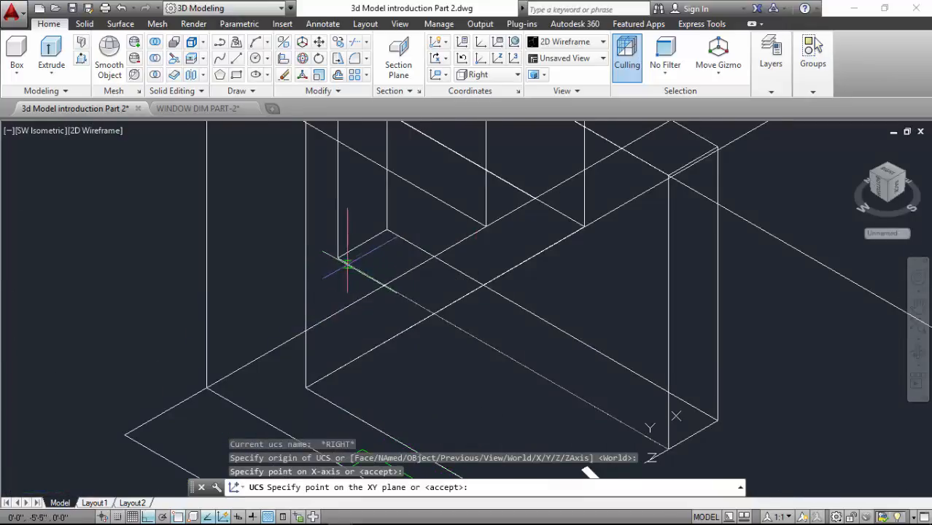
{"action": "left_click", "coordinate": [337, 257]}
Draw a rectangle on the outer face of the window W opening, from its upper corner to the diagonally opposite lower corner
{"action": "scroll", "coordinate": [205, 276], "scroll_direction": "up", "scroll_amount": 3}
{"action": "scroll", "coordinate": [376, 343], "scroll_direction": "up", "scroll_amount": 4}
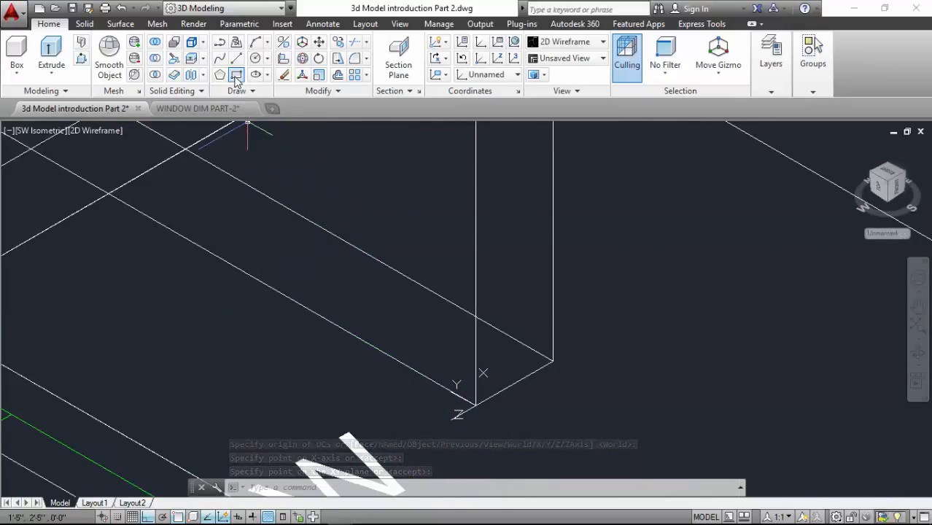
{"action": "left_click", "coordinate": [236, 76]}
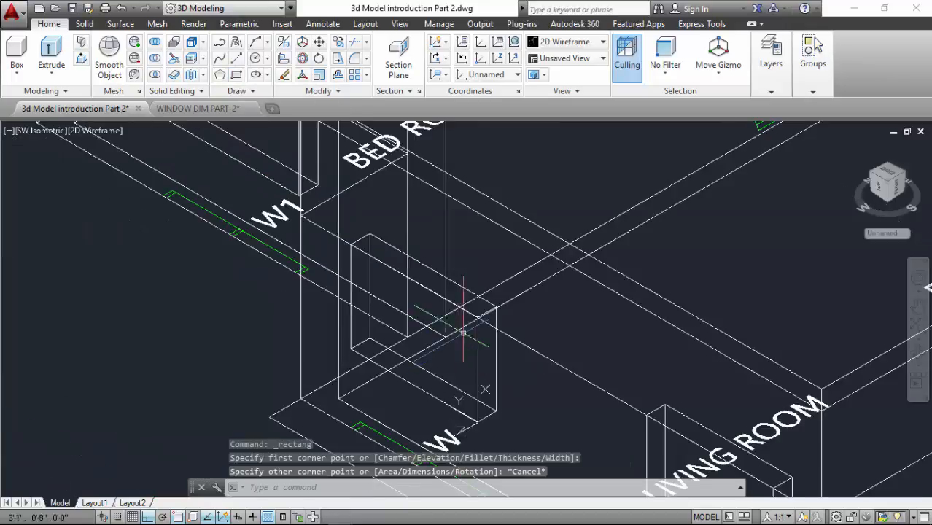
{"action": "scroll", "coordinate": [476, 331], "scroll_direction": "up", "scroll_amount": 5}
{"action": "scroll", "coordinate": [467, 264], "scroll_direction": "up", "scroll_amount": 4}
{"action": "scroll", "coordinate": [467, 264], "scroll_direction": "up", "scroll_amount": 2}
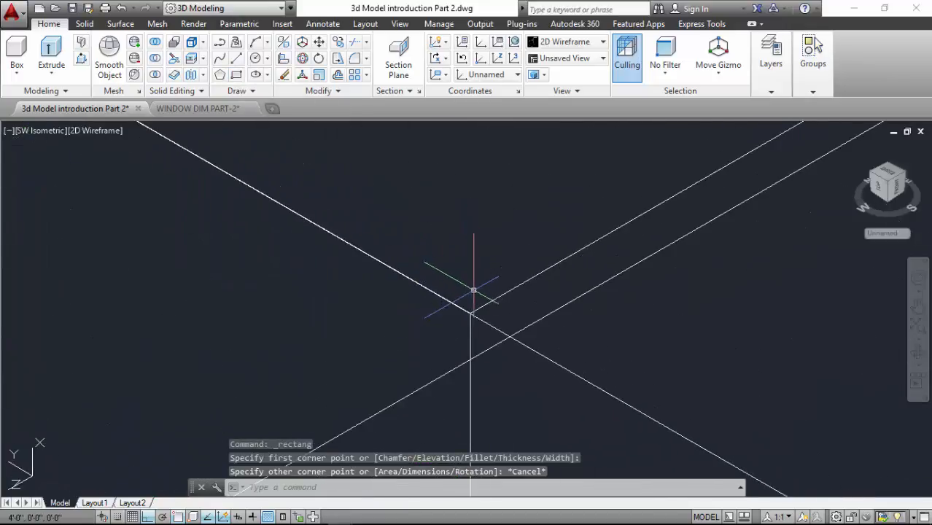
{"action": "key", "text": "Return"}
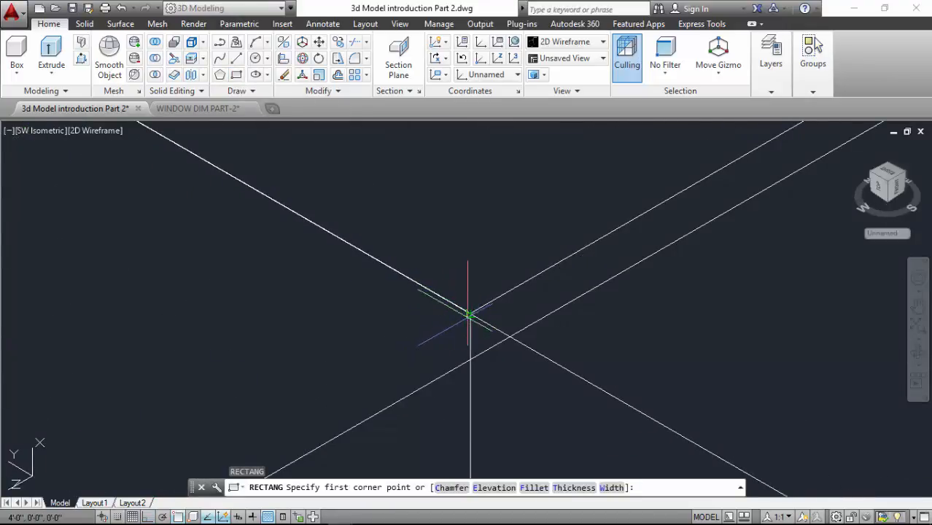
{"action": "left_click", "coordinate": [471, 310]}
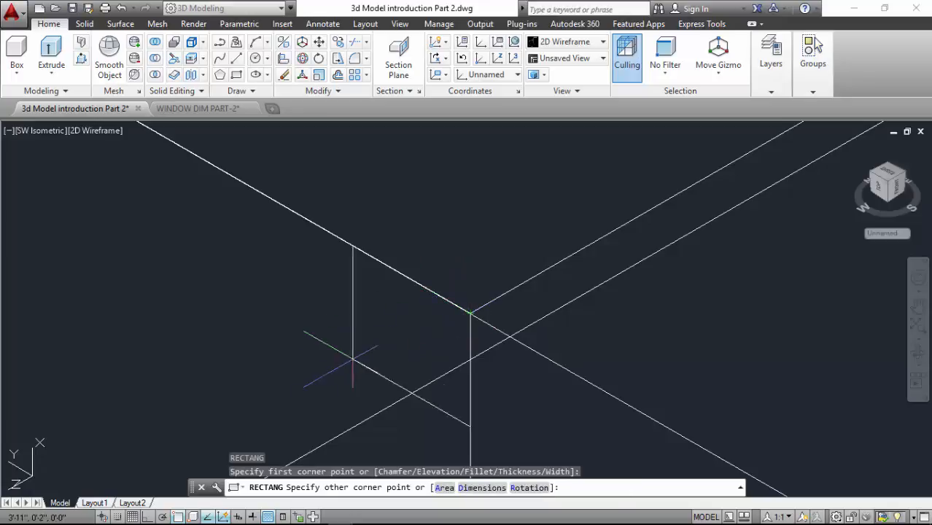
{"action": "scroll", "coordinate": [474, 291], "scroll_direction": "down", "scroll_amount": 3}
{"action": "scroll", "coordinate": [477, 286], "scroll_direction": "down", "scroll_amount": 3}
{"action": "scroll", "coordinate": [409, 299], "scroll_direction": "up", "scroll_amount": 6}
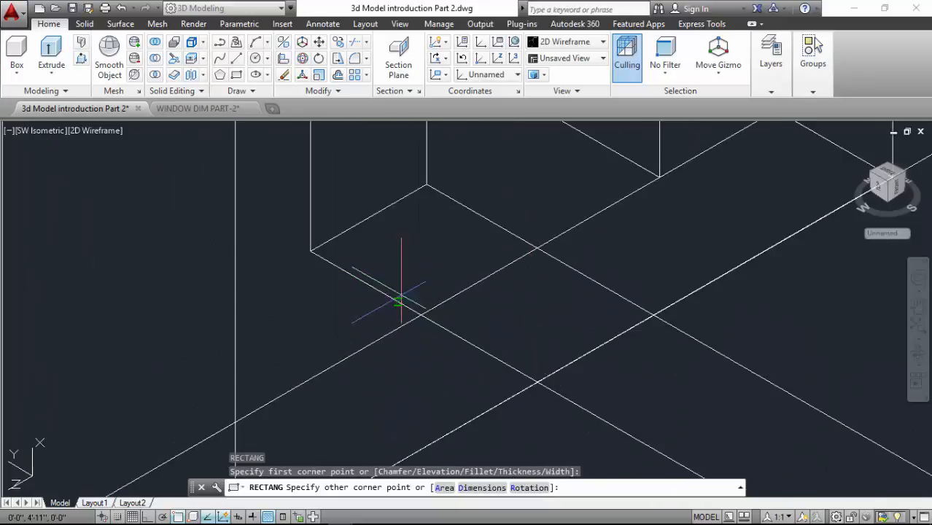
{"action": "left_click", "coordinate": [309, 248]}
{"action": "scroll", "coordinate": [228, 298], "scroll_direction": "down", "scroll_amount": 5}
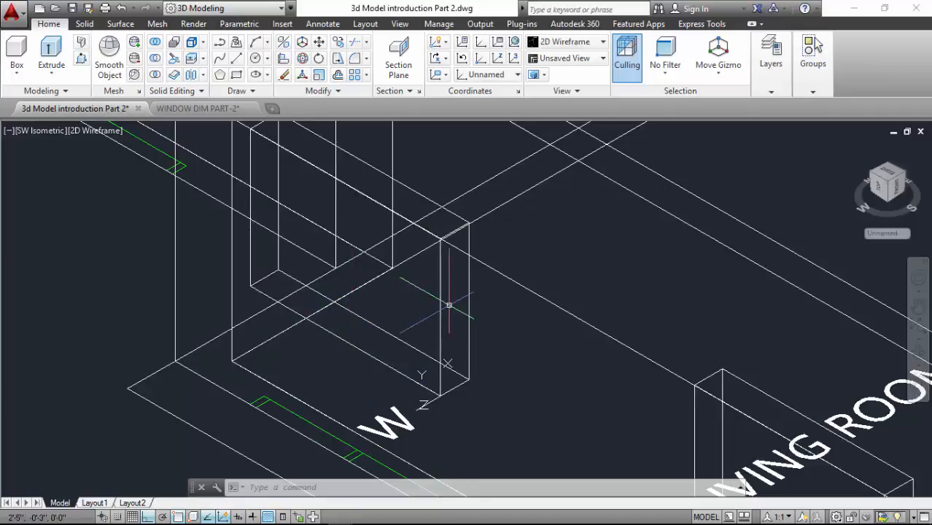
Copy the opening's rectangle straight out from the wall along the Z axis, about 21' into the empty space outside the house
{"action": "left_click", "coordinate": [337, 46]}
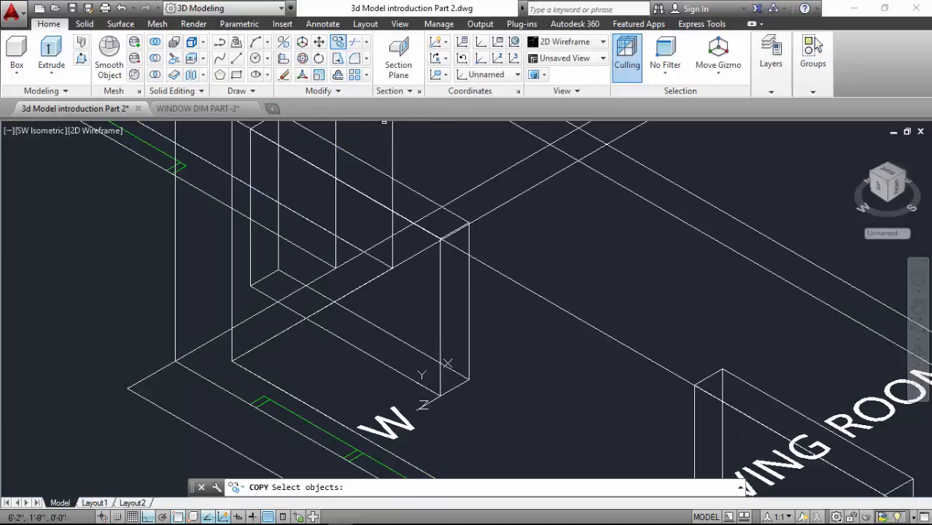
{"action": "left_click", "coordinate": [441, 322]}
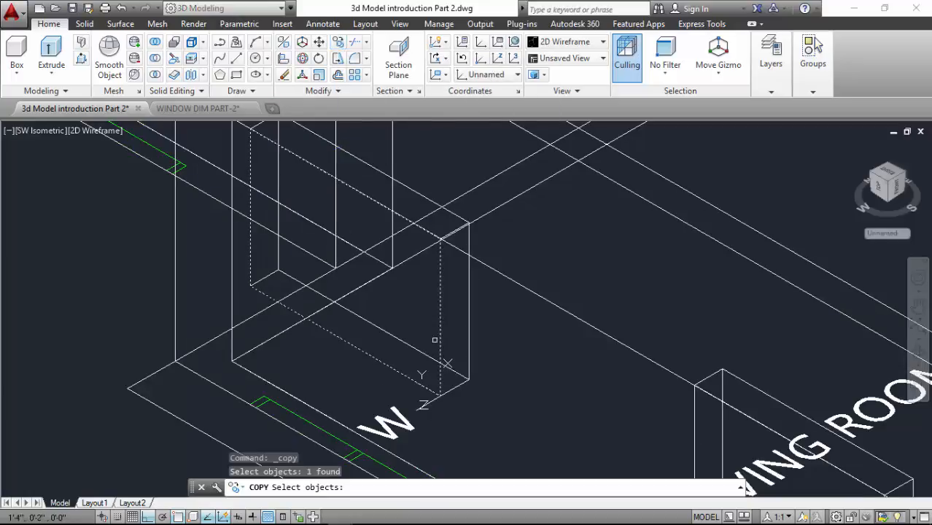
{"action": "key", "text": "Return"}
{"action": "left_click", "coordinate": [440, 381]}
{"action": "scroll", "coordinate": [438, 375], "scroll_direction": "down", "scroll_amount": 4}
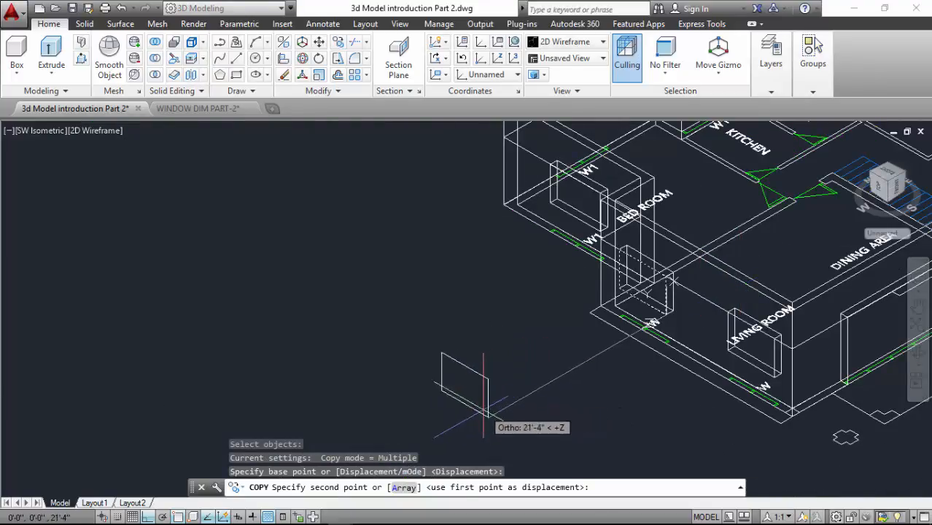
{"action": "left_click", "coordinate": [494, 407]}
{"action": "key", "text": "Escape"}
{"action": "scroll", "coordinate": [496, 398], "scroll_direction": "up", "scroll_amount": 3}
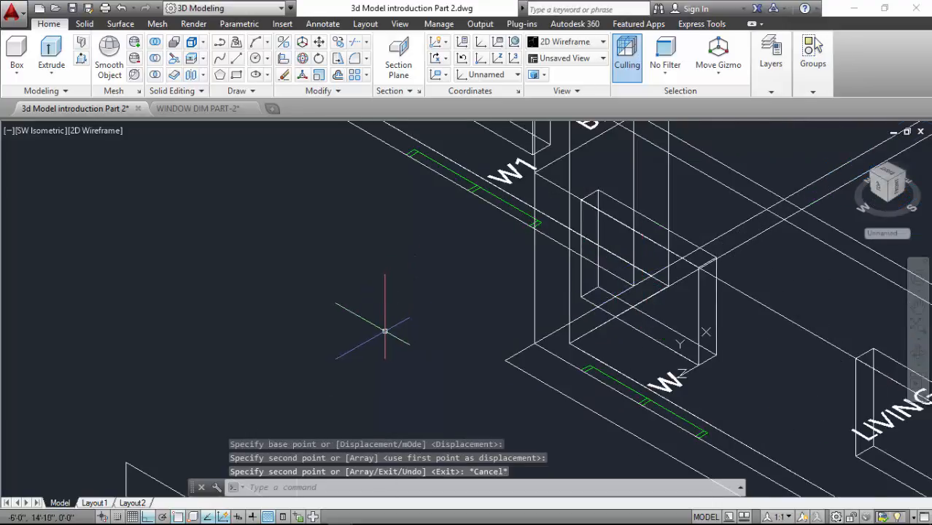
{"action": "scroll", "coordinate": [452, 321], "scroll_direction": "down", "scroll_amount": 1}
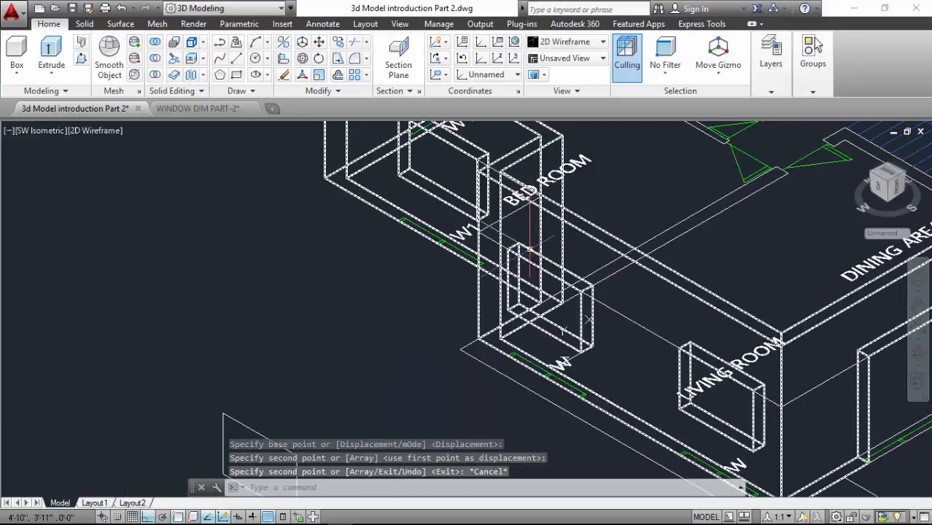
{"action": "scroll", "coordinate": [604, 314], "scroll_direction": "down", "scroll_amount": 1}
{"action": "scroll", "coordinate": [364, 291], "scroll_direction": "down", "scroll_amount": 2}
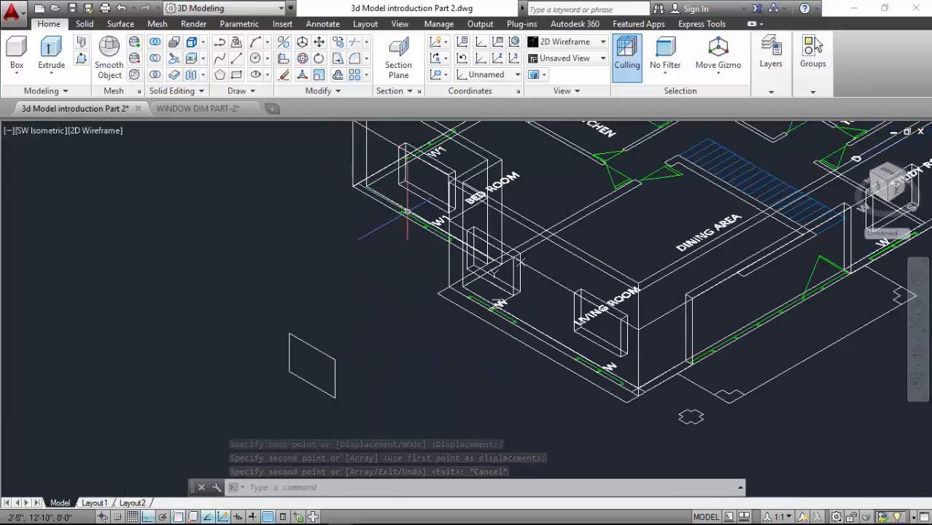
{"action": "key", "text": "Escape"}
{"action": "key", "text": "Escape"}
{"action": "key", "text": "Escape"}
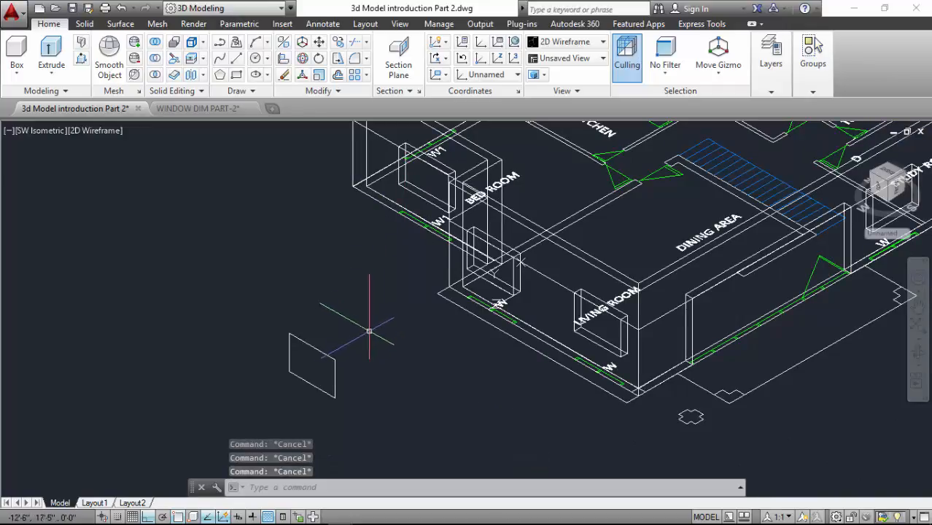
Check the frame dimensions of window W in the WINDOW DIM PART-2 drawing and return to the 3d Model introduction Part 2 drawing
{"action": "scroll", "coordinate": [322, 379], "scroll_direction": "up", "scroll_amount": 2}
{"action": "scroll", "coordinate": [322, 378], "scroll_direction": "up", "scroll_amount": 1}
{"action": "scroll", "coordinate": [349, 323], "scroll_direction": "up", "scroll_amount": 1}
{"action": "scroll", "coordinate": [370, 327], "scroll_direction": "down", "scroll_amount": 1}
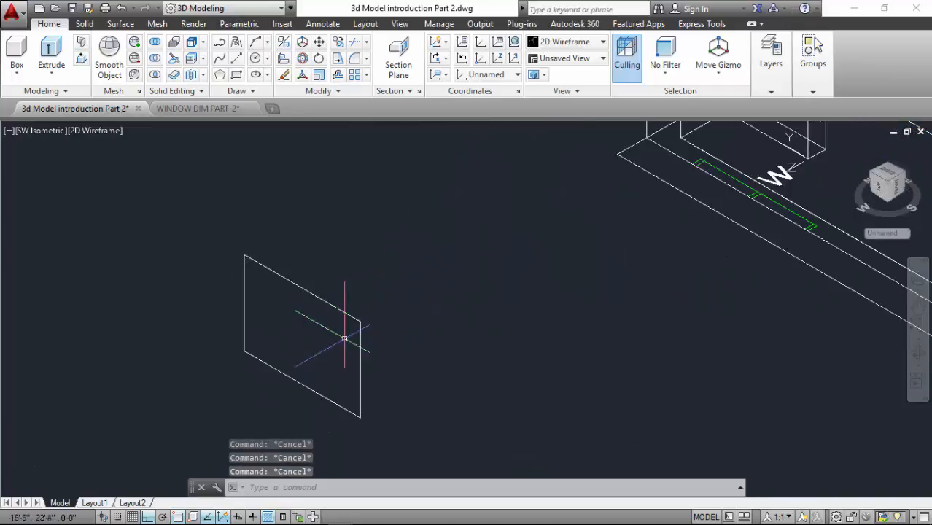
{"action": "scroll", "coordinate": [343, 337], "scroll_direction": "up", "scroll_amount": 3}
{"action": "scroll", "coordinate": [381, 308], "scroll_direction": "down", "scroll_amount": 1}
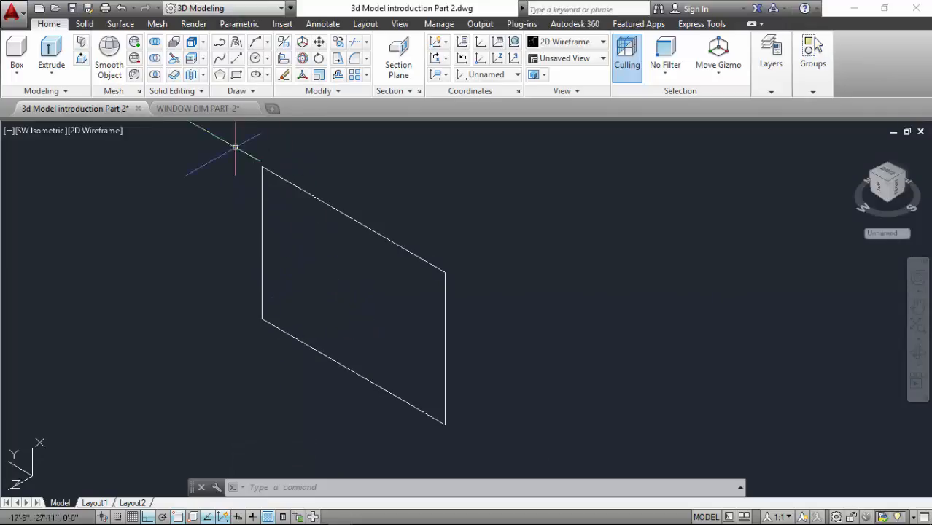
{"action": "left_click", "coordinate": [188, 110]}
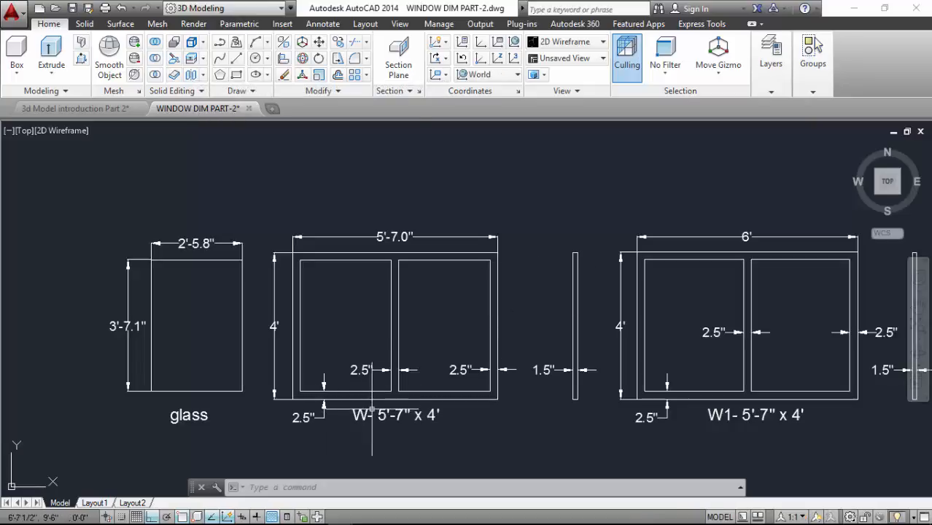
{"action": "scroll", "coordinate": [377, 406], "scroll_direction": "up", "scroll_amount": 2}
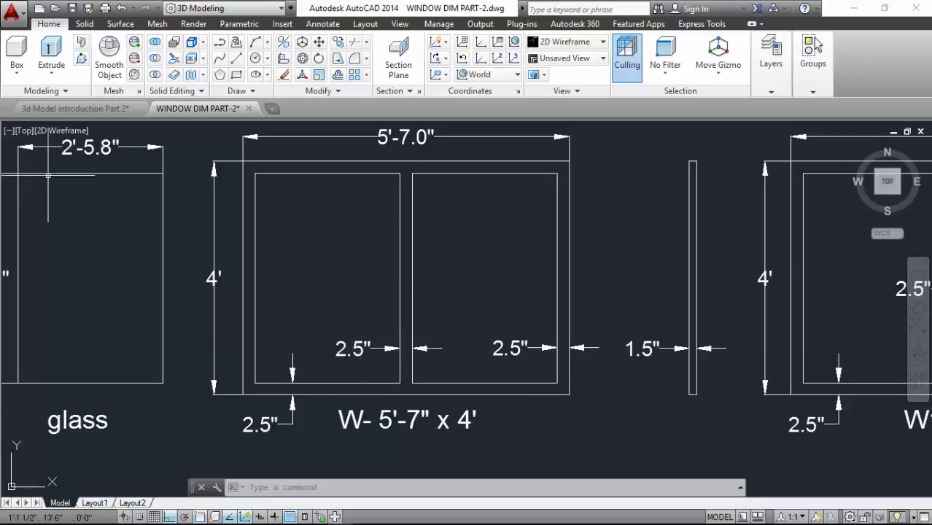
{"action": "left_click", "coordinate": [57, 109]}
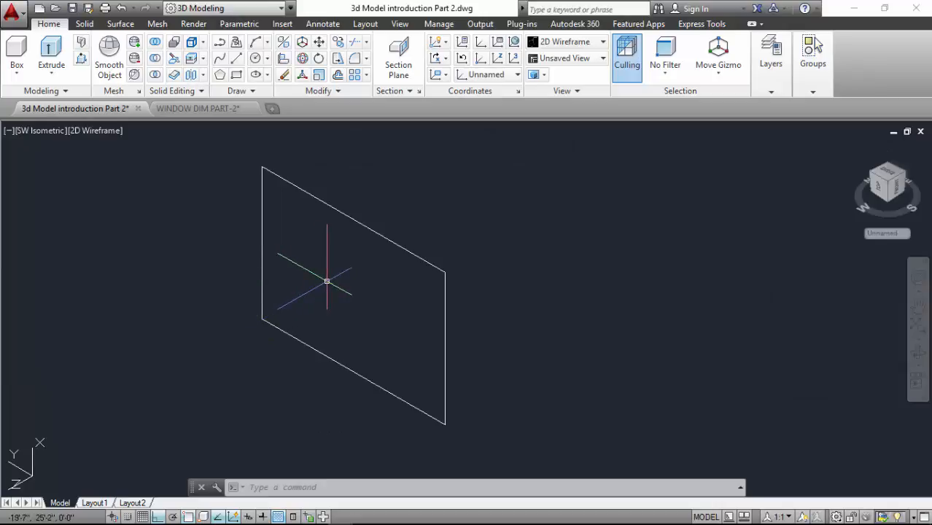
Offset the copied window rectangle inward by 2.5 to form the inner edge of the frame
{"action": "type", "text": "OFFSET"}
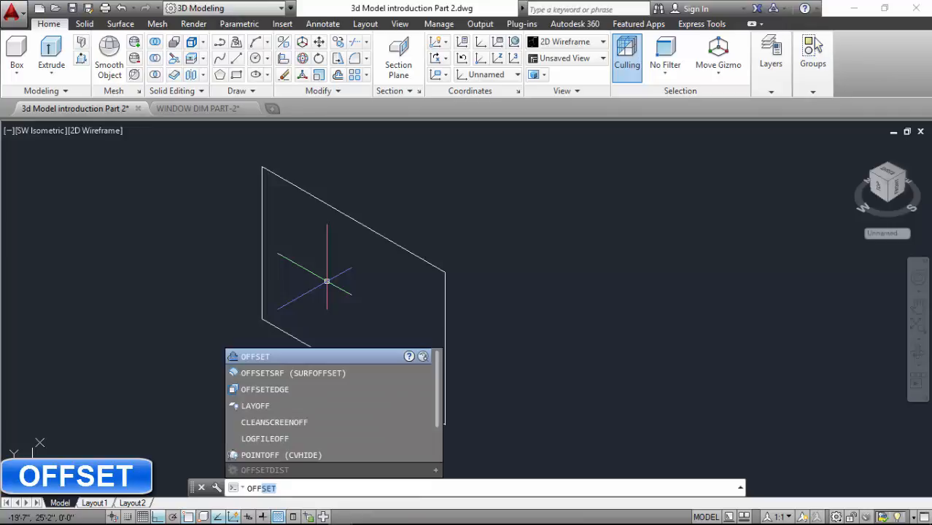
{"action": "key", "text": "Return"}
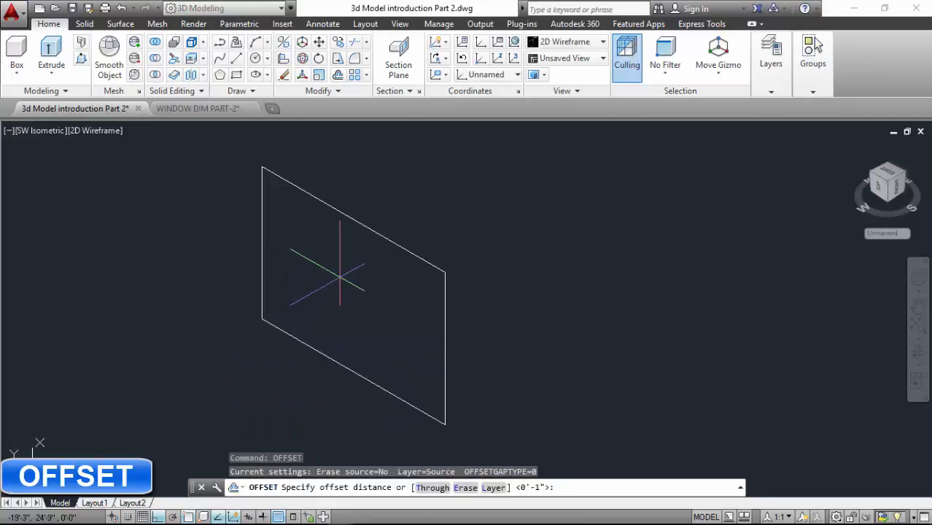
{"action": "type", "text": "2.5"}
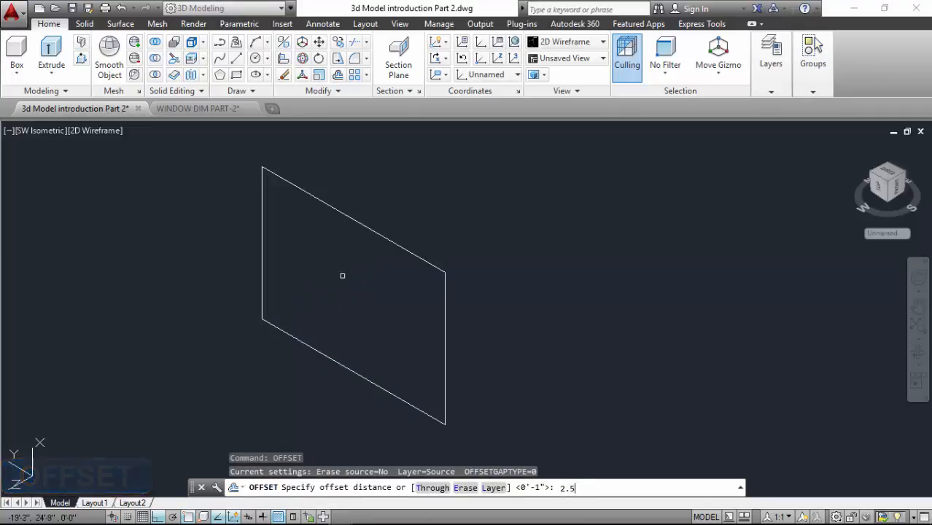
{"action": "key", "text": "Return"}
{"action": "left_click", "coordinate": [373, 230]}
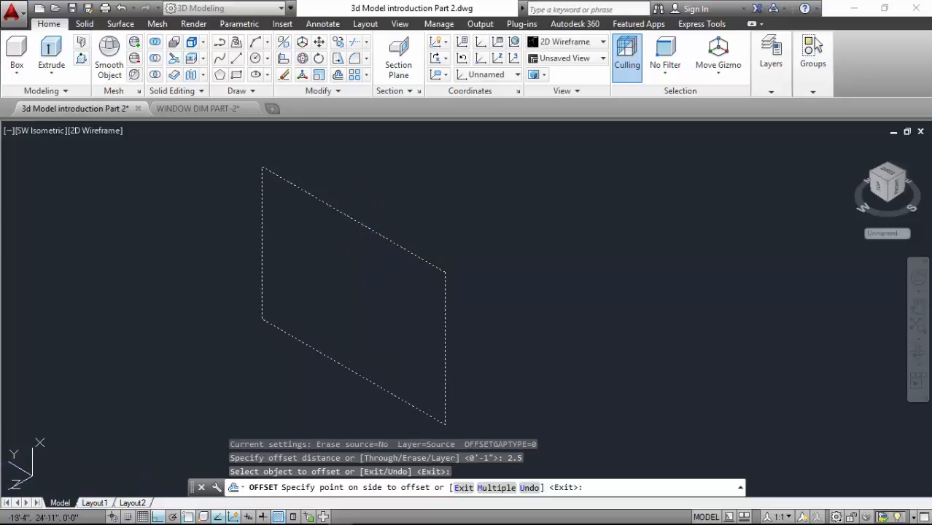
{"action": "left_click", "coordinate": [333, 270]}
{"action": "key", "text": "Return"}
{"action": "scroll", "coordinate": [332, 262], "scroll_direction": "up", "scroll_amount": 2}
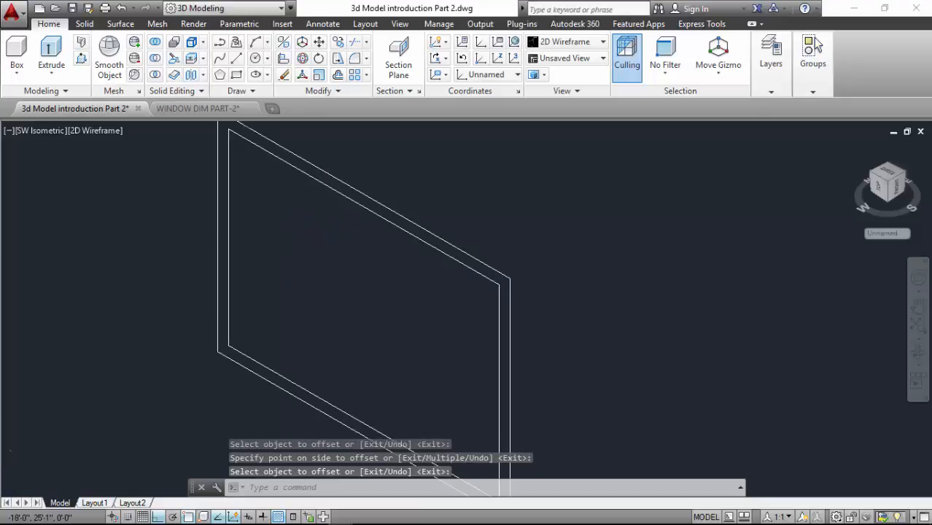
{"action": "scroll", "coordinate": [341, 321], "scroll_direction": "down", "scroll_amount": 2}
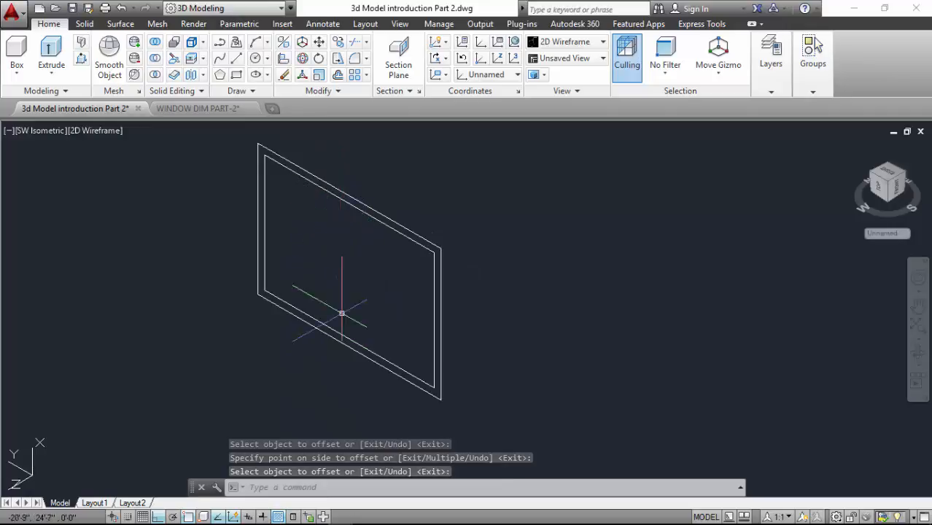
Check window W's middle bar width in the WINDOW DIM PART-2 drawing, and draw a line joining the midpoints of the frame's lower and upper inner edges
{"action": "key", "text": "ctrl+Tab"}
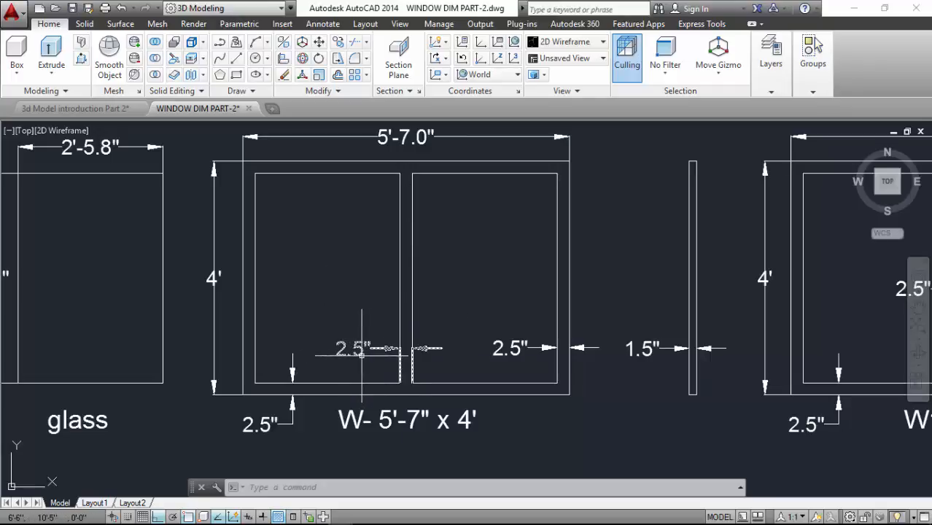
{"action": "left_click", "coordinate": [79, 108]}
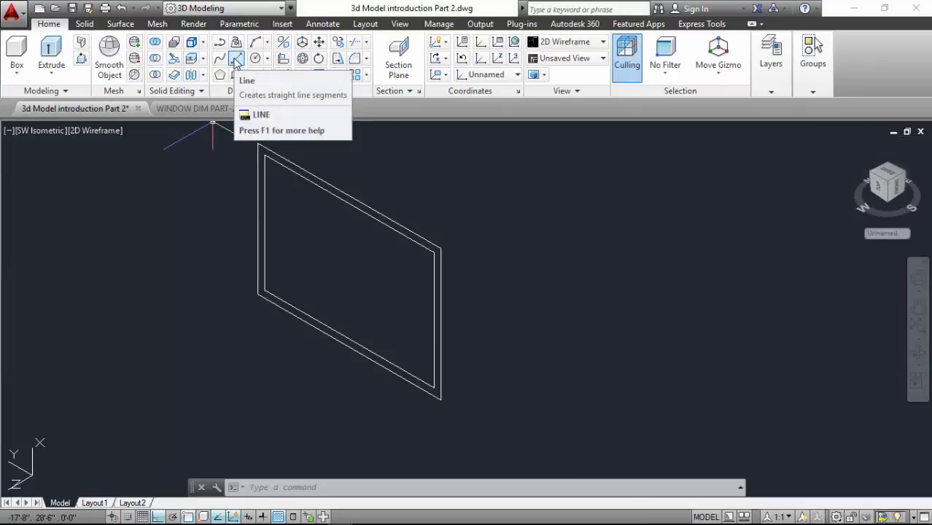
{"action": "left_click", "coordinate": [235, 58]}
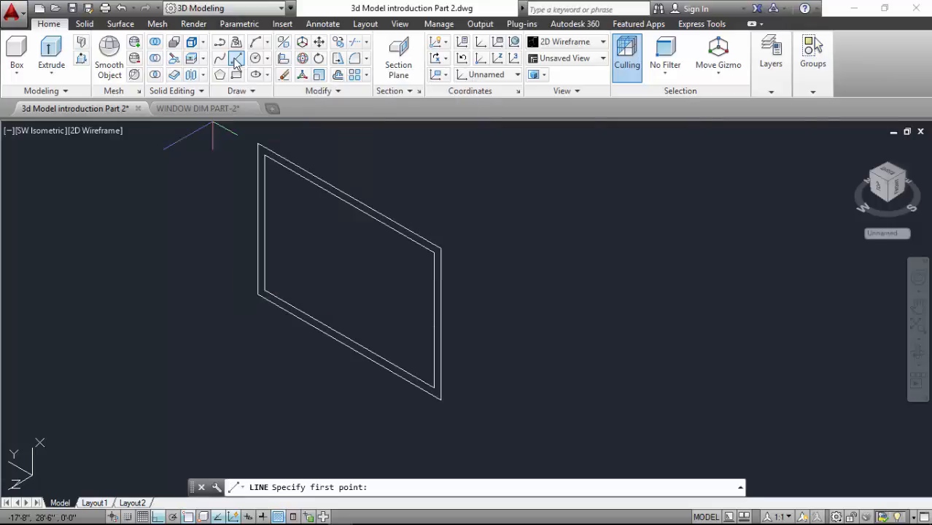
{"action": "left_click", "coordinate": [349, 341]}
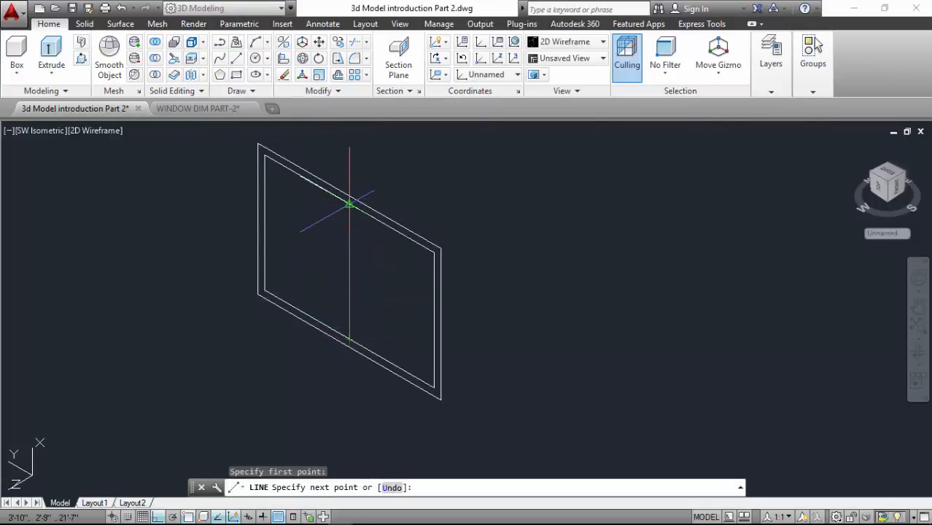
{"action": "left_click", "coordinate": [349, 204]}
{"action": "key", "text": "Return"}
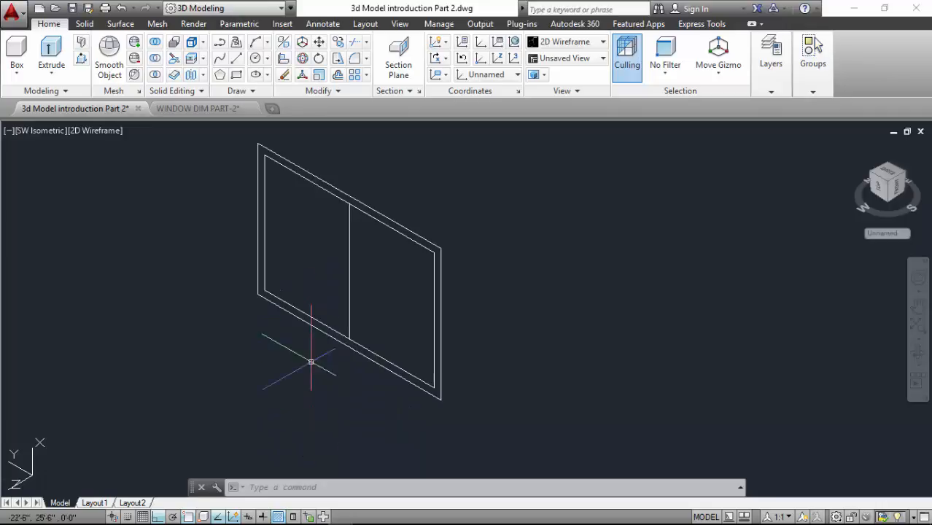
Offset the vertical centre line by 1.25 to both sides to form the edges of the window's middle bar
{"action": "type", "text": "off"}
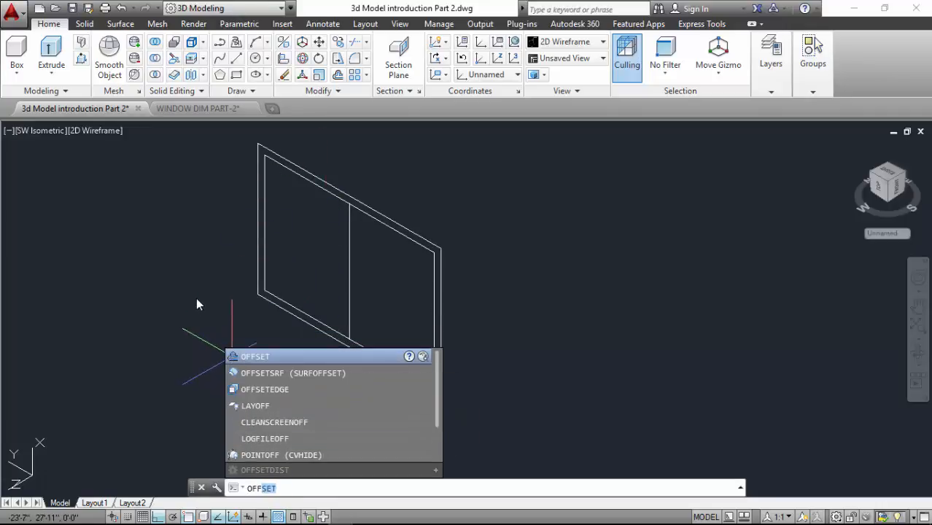
{"action": "key", "text": "Return"}
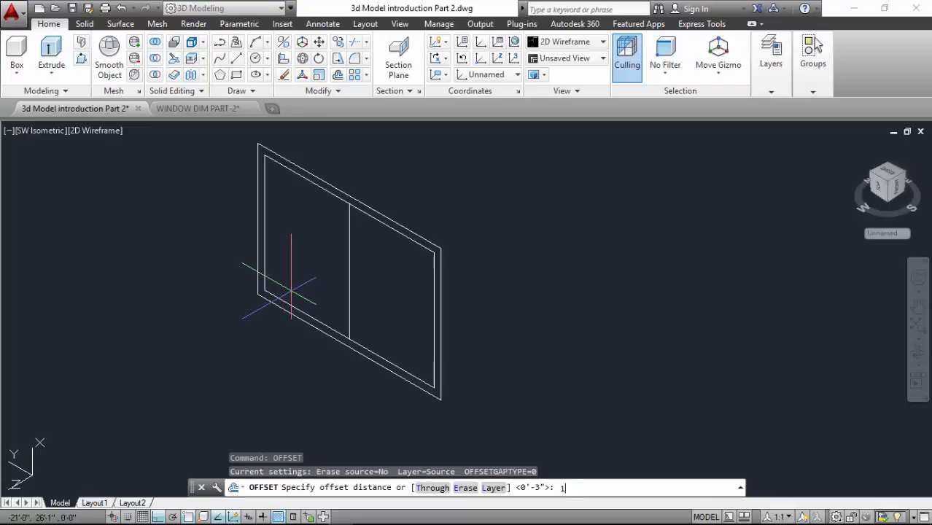
{"action": "key", "text": "Return"}
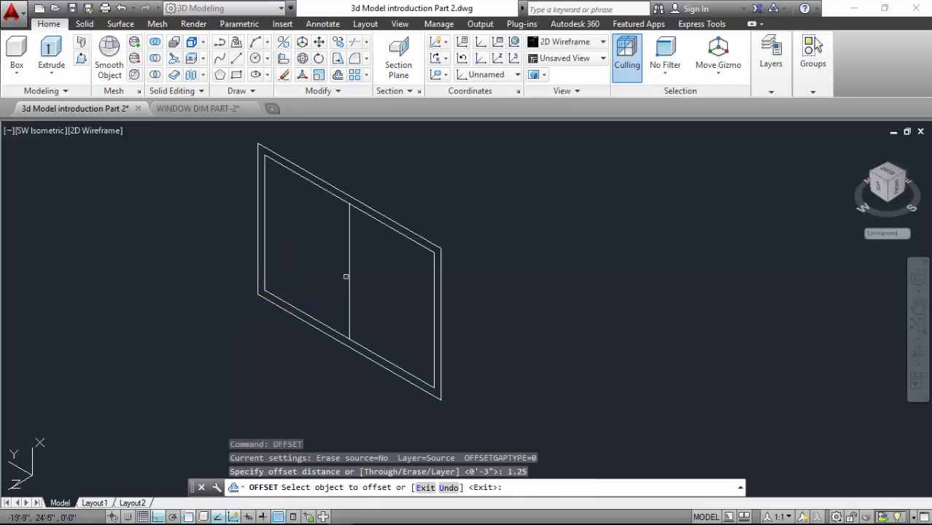
{"action": "left_click", "coordinate": [349, 328]}
{"action": "left_click", "coordinate": [373, 289]}
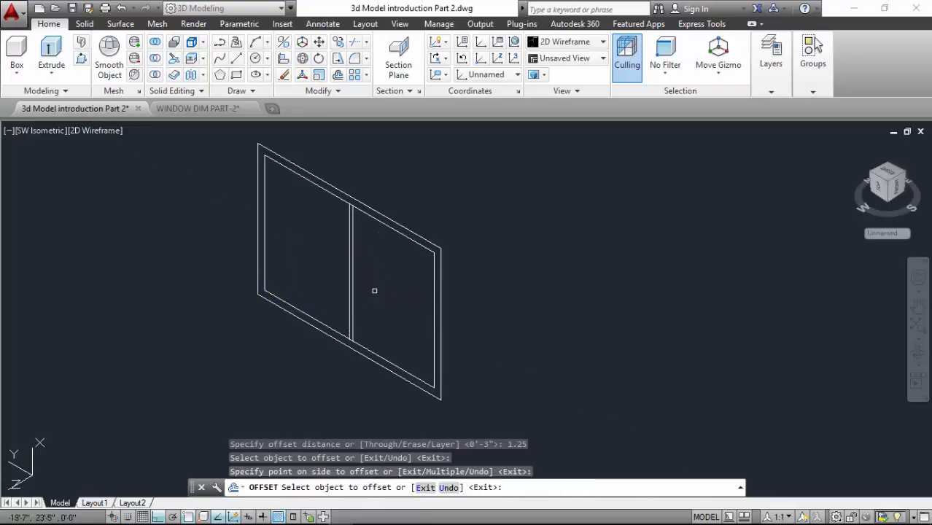
{"action": "scroll", "coordinate": [331, 282], "scroll_direction": "up", "scroll_amount": 4}
{"action": "left_click", "coordinate": [371, 295]}
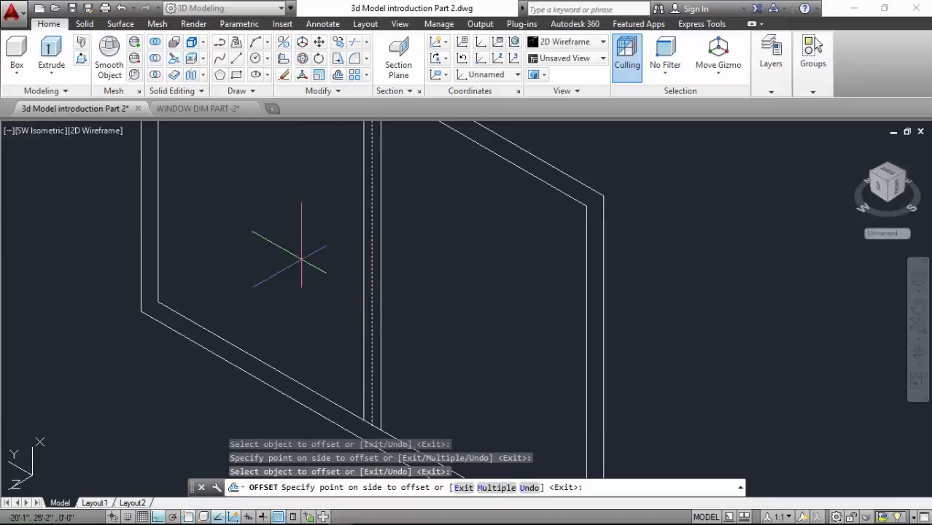
{"action": "left_click", "coordinate": [284, 253]}
{"action": "key", "text": "Return"}
Erase the original centre line between the two offset lines of the middle bar
{"action": "scroll", "coordinate": [362, 261], "scroll_direction": "up", "scroll_amount": 3}
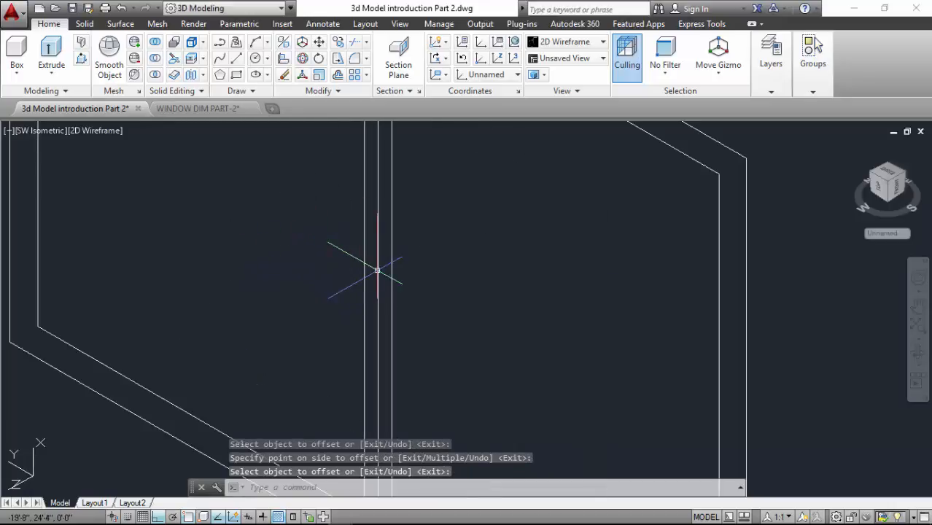
{"action": "scroll", "coordinate": [352, 306], "scroll_direction": "down", "scroll_amount": 2}
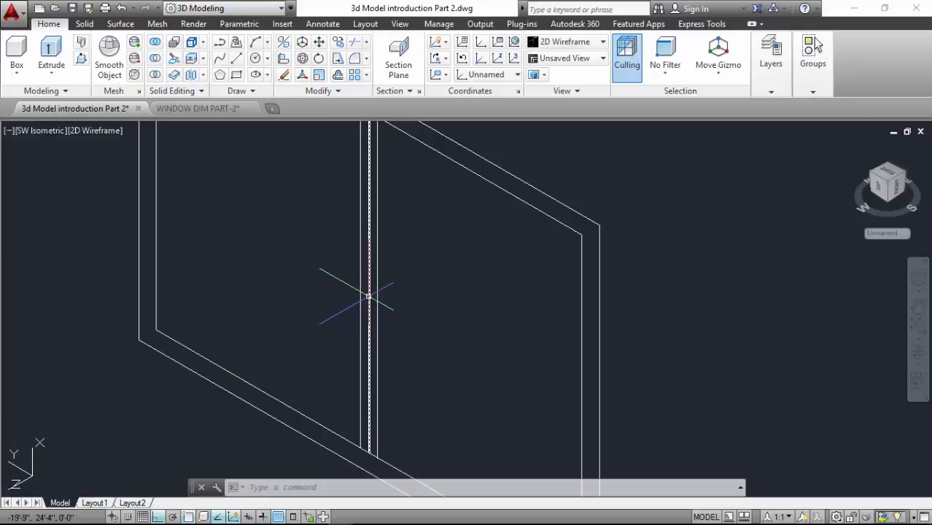
{"action": "left_click", "coordinate": [369, 300]}
{"action": "key", "text": "Escape"}
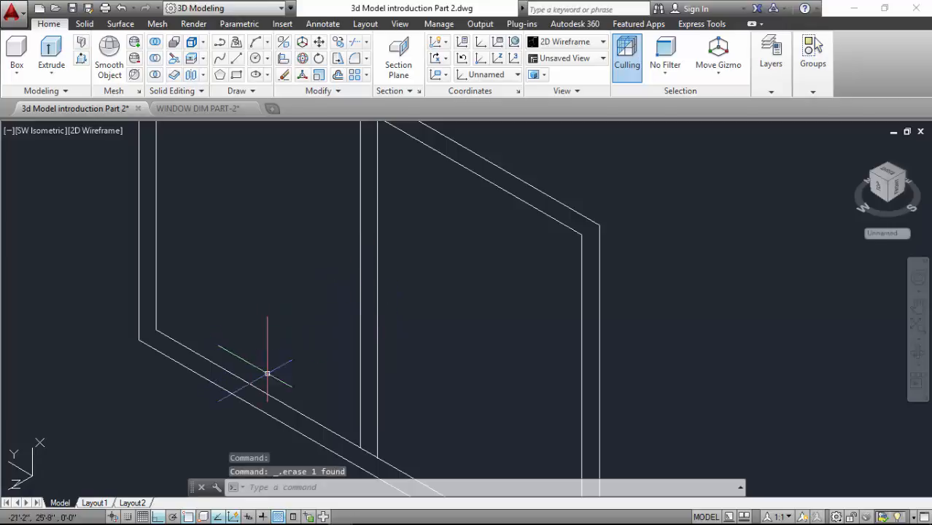
Trim the inner frame rectangle between the middle bar's two lines at its upper and lower ends, using all objects as cutting edges
{"action": "scroll", "coordinate": [307, 383], "scroll_direction": "down", "scroll_amount": 3}
{"action": "scroll", "coordinate": [332, 249], "scroll_direction": "up", "scroll_amount": 5}
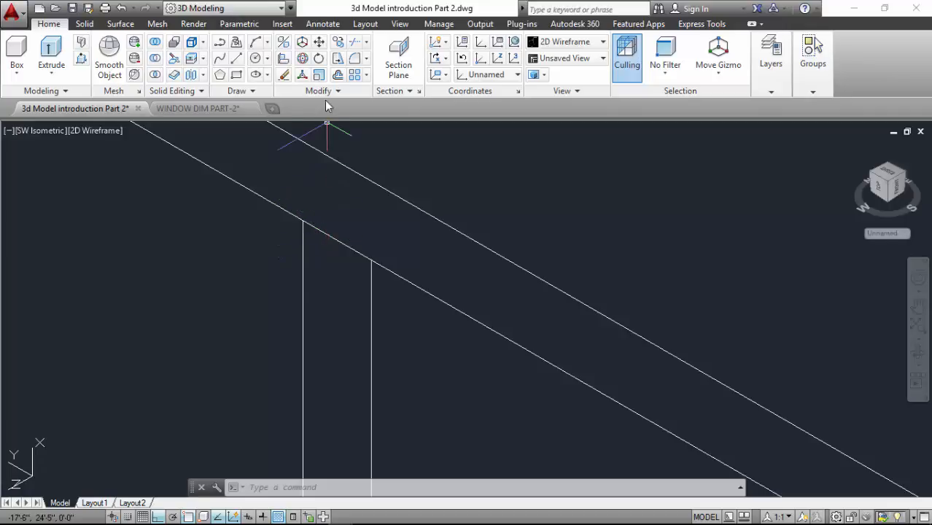
{"action": "left_click", "coordinate": [355, 43]}
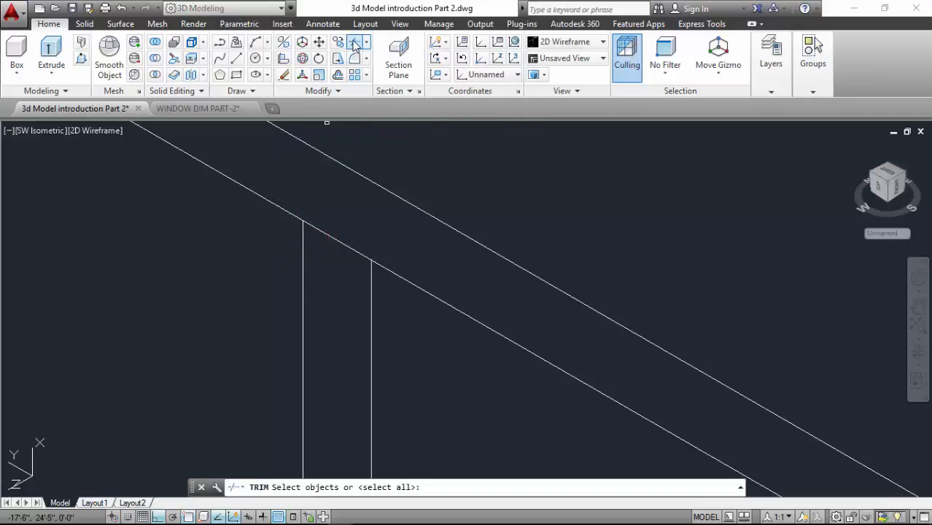
{"action": "key", "text": "Return"}
{"action": "left_click", "coordinate": [336, 240]}
{"action": "middle_click_drag", "start_coordinate": [337, 237], "coordinate": [333, 175]}
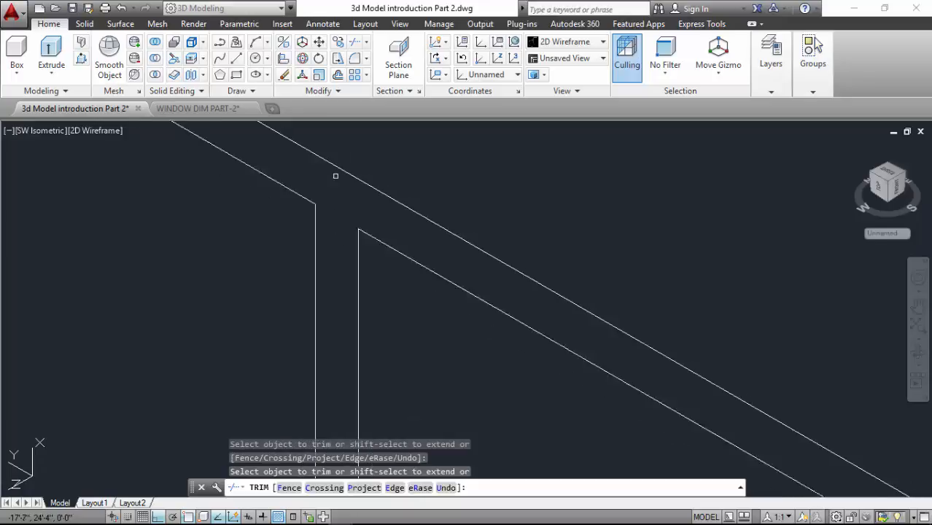
{"action": "scroll", "coordinate": [327, 308], "scroll_direction": "down", "scroll_amount": 5}
{"action": "scroll", "coordinate": [335, 309], "scroll_direction": "up", "scroll_amount": 5}
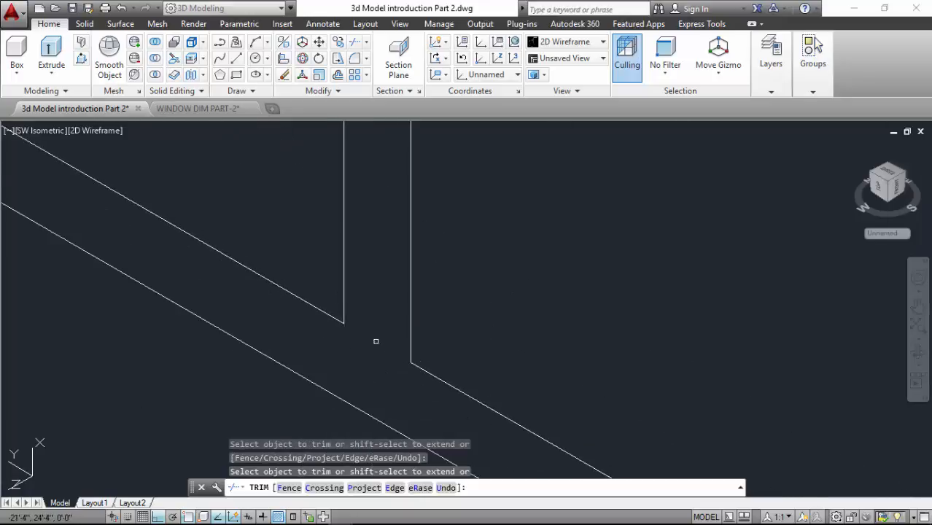
{"action": "scroll", "coordinate": [376, 340], "scroll_direction": "down", "scroll_amount": 5}
{"action": "key", "text": "Return"}
{"action": "scroll", "coordinate": [350, 218], "scroll_direction": "down", "scroll_amount": 3}
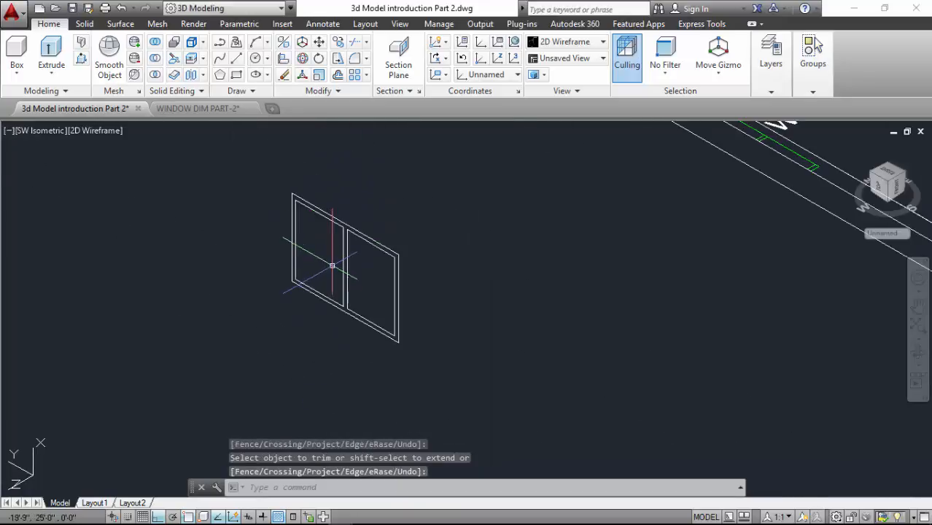
{"action": "scroll", "coordinate": [332, 265], "scroll_direction": "up", "scroll_amount": 4}
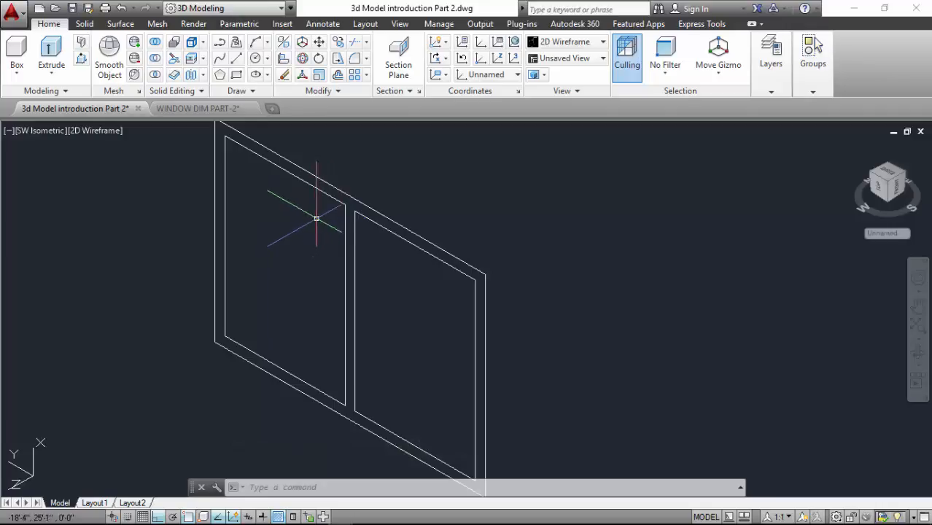
{"action": "scroll", "coordinate": [317, 218], "scroll_direction": "up", "scroll_amount": 2}
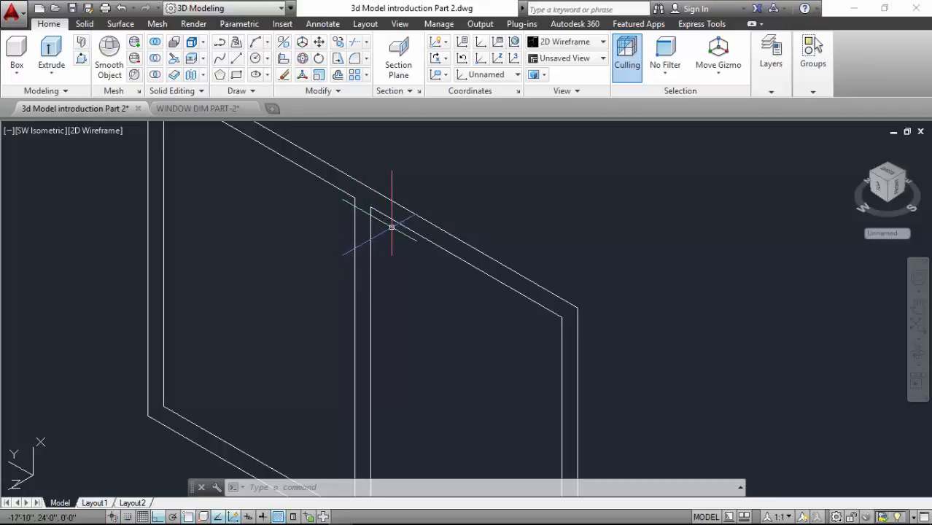
{"action": "scroll", "coordinate": [350, 212], "scroll_direction": "down", "scroll_amount": 4}
{"action": "scroll", "coordinate": [358, 203], "scroll_direction": "up", "scroll_amount": 2}
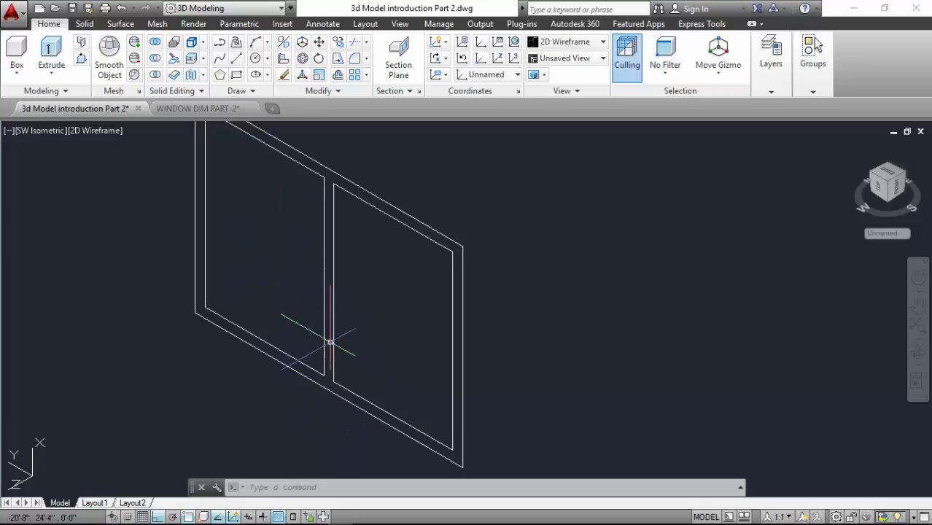
{"action": "scroll", "coordinate": [329, 339], "scroll_direction": "up", "scroll_amount": 1}
{"action": "scroll", "coordinate": [322, 306], "scroll_direction": "down", "scroll_amount": 1}
{"action": "scroll", "coordinate": [291, 270], "scroll_direction": "up", "scroll_amount": 1}
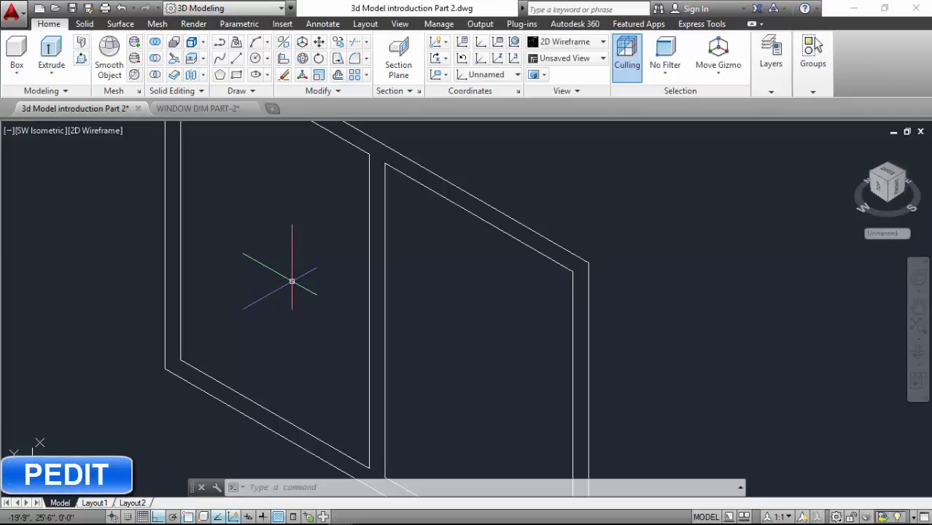
Join the right pane's trimmed outline and the adjacent middle bar line into one closed polyline with PEDIT
{"action": "type", "text": "p"}
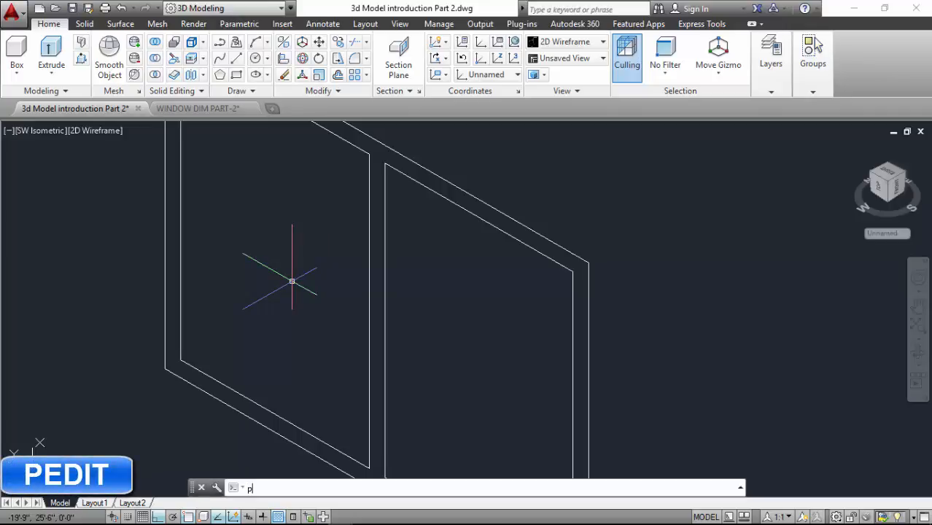
{"action": "type", "text": "edit"}
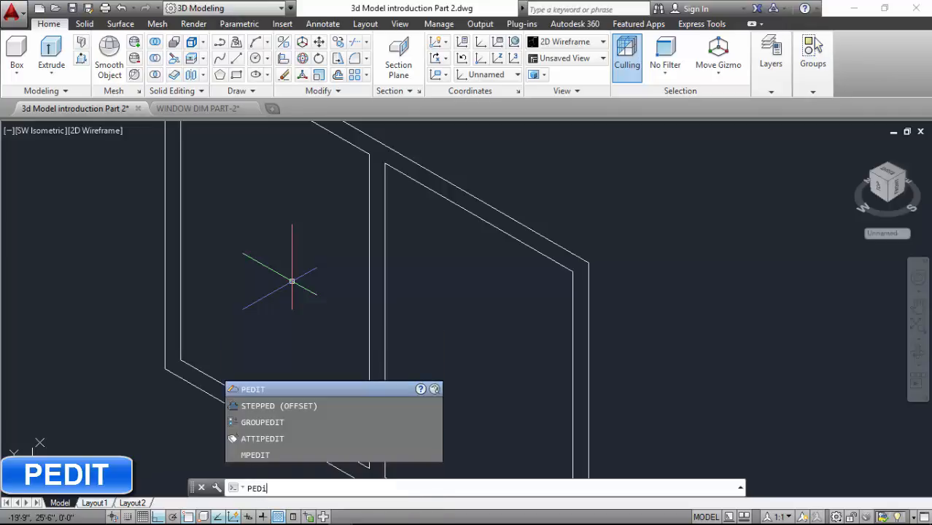
{"action": "key", "text": "Return"}
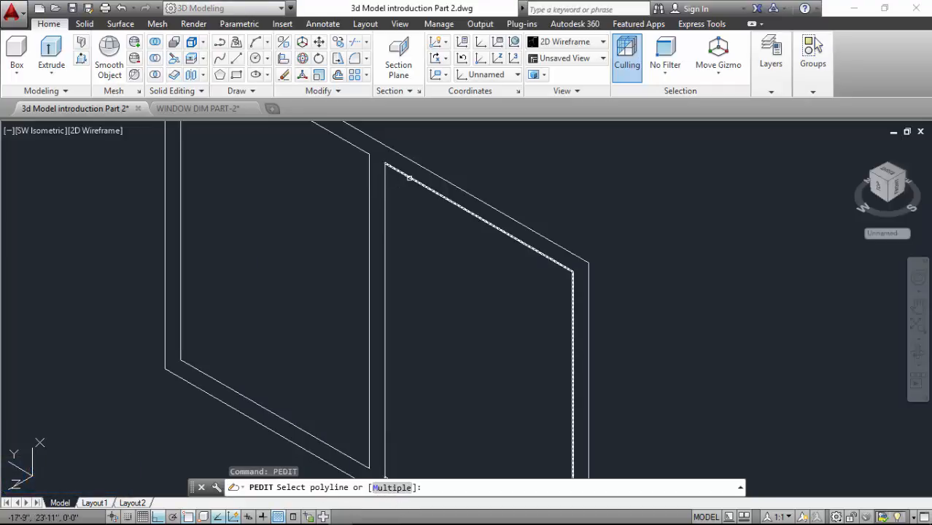
{"action": "left_click", "coordinate": [410, 178]}
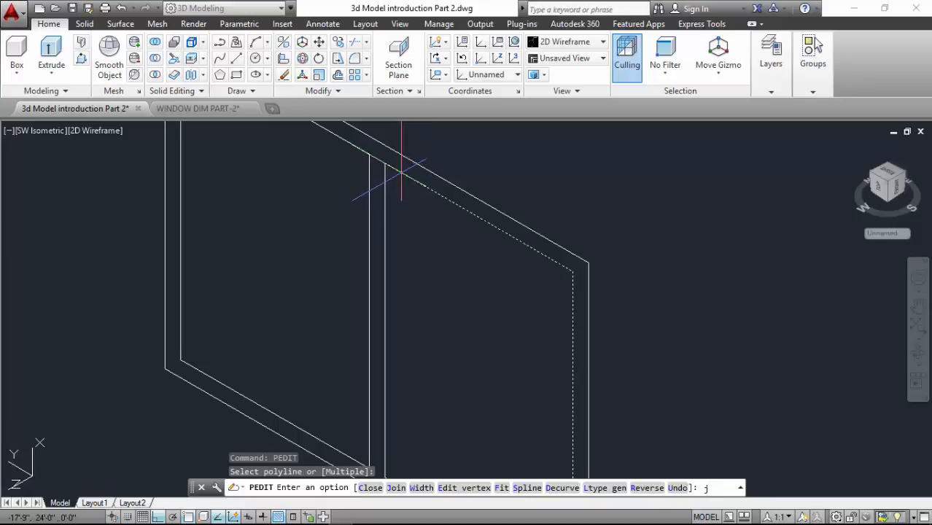
{"action": "key", "text": "Return"}
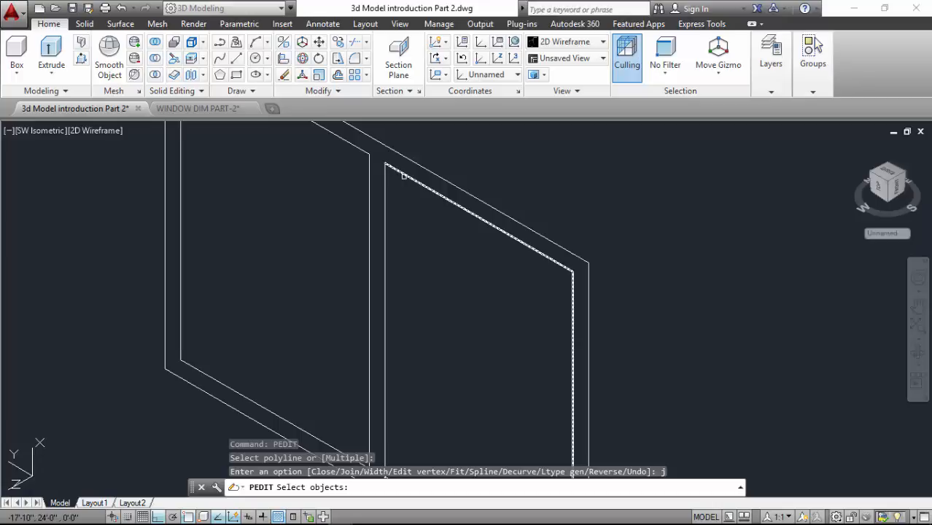
{"action": "left_click", "coordinate": [402, 174]}
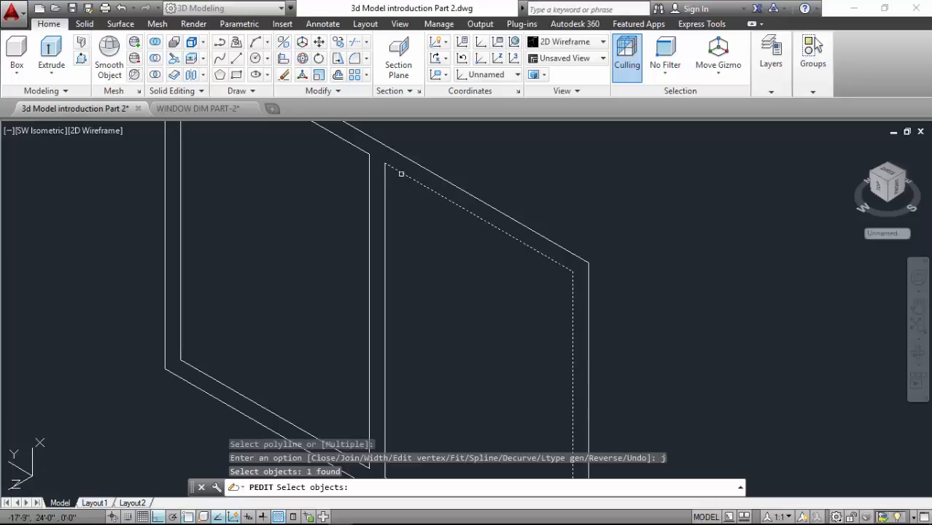
{"action": "left_click", "coordinate": [385, 186]}
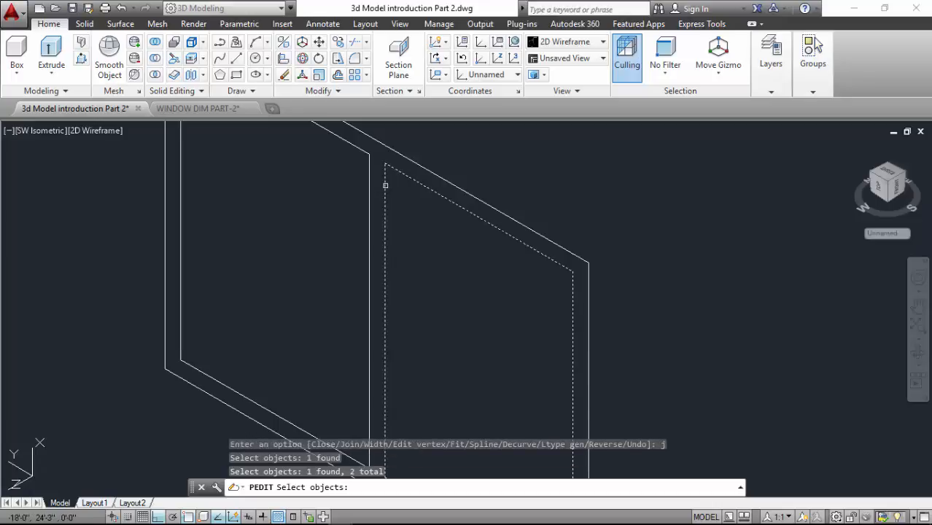
{"action": "key", "text": "Return"}
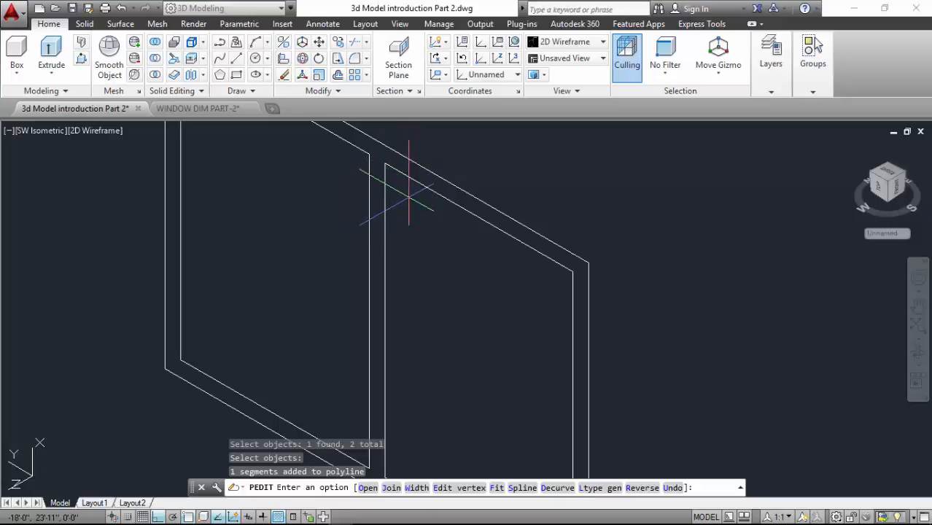
{"action": "key", "text": "Return"}
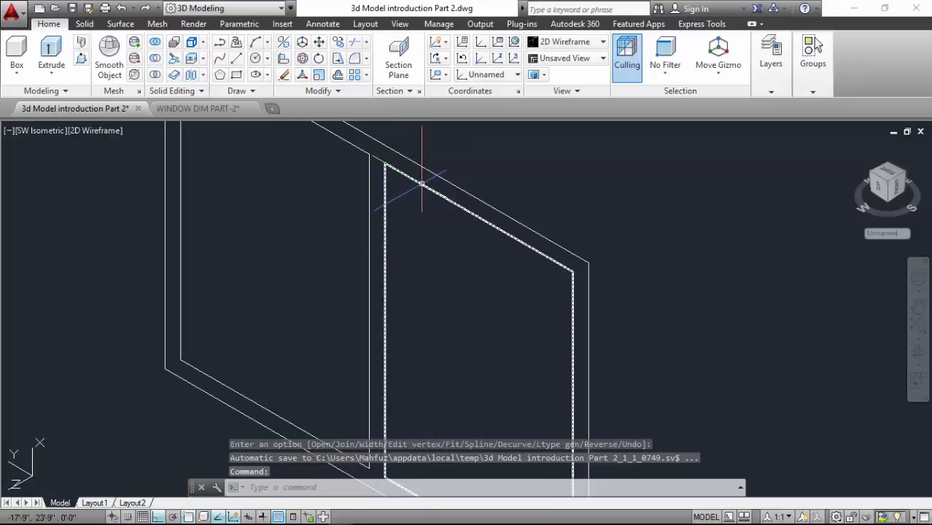
Join the left pane's trimmed outline and the adjacent middle bar line into one closed polyline with PEDIT
{"action": "scroll", "coordinate": [420, 185], "scroll_direction": "down", "scroll_amount": 2}
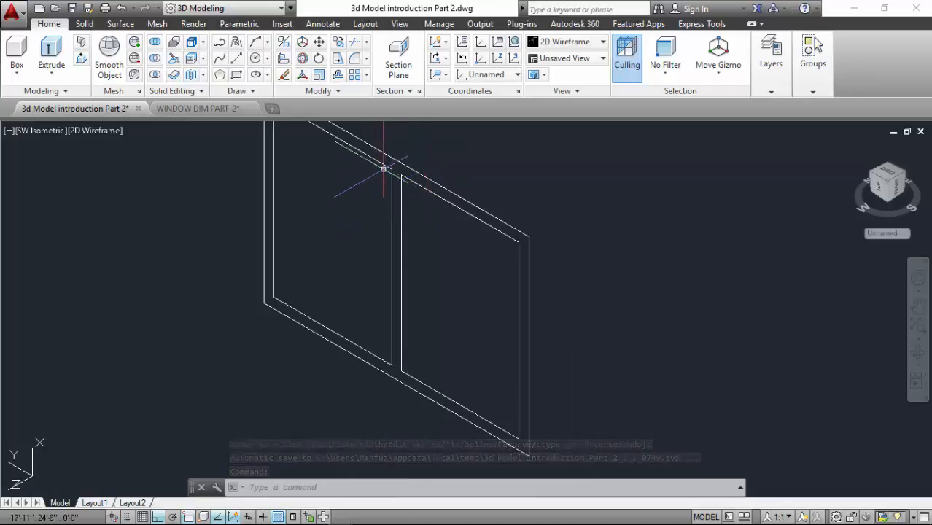
{"action": "type", "text": "p"}
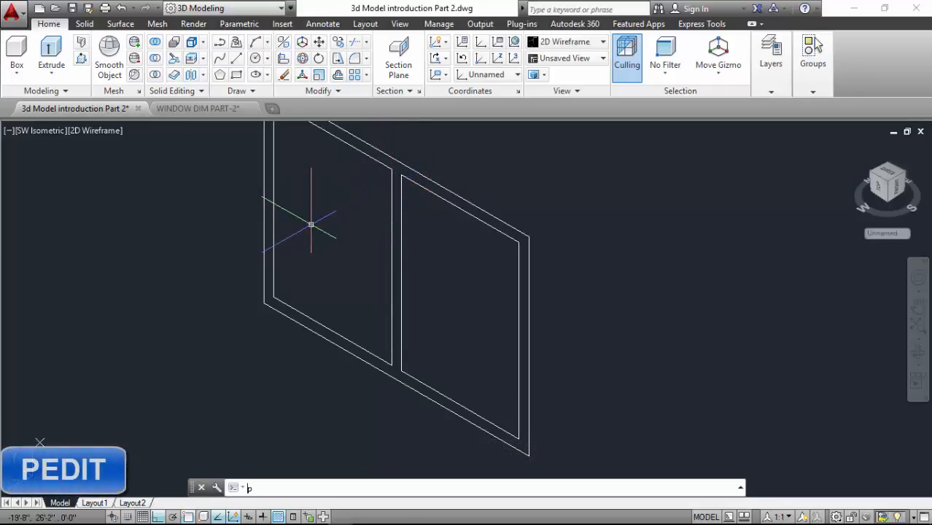
{"action": "type", "text": "e"}
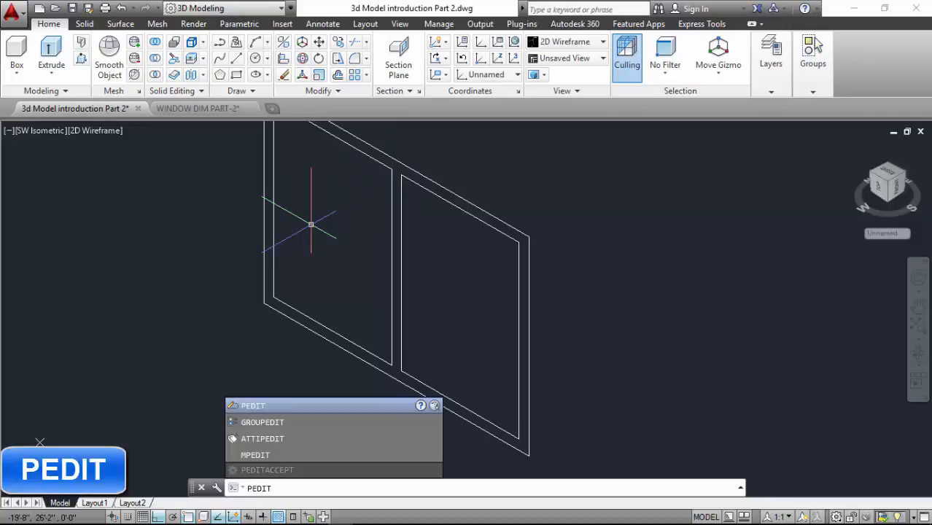
{"action": "key", "text": "Return"}
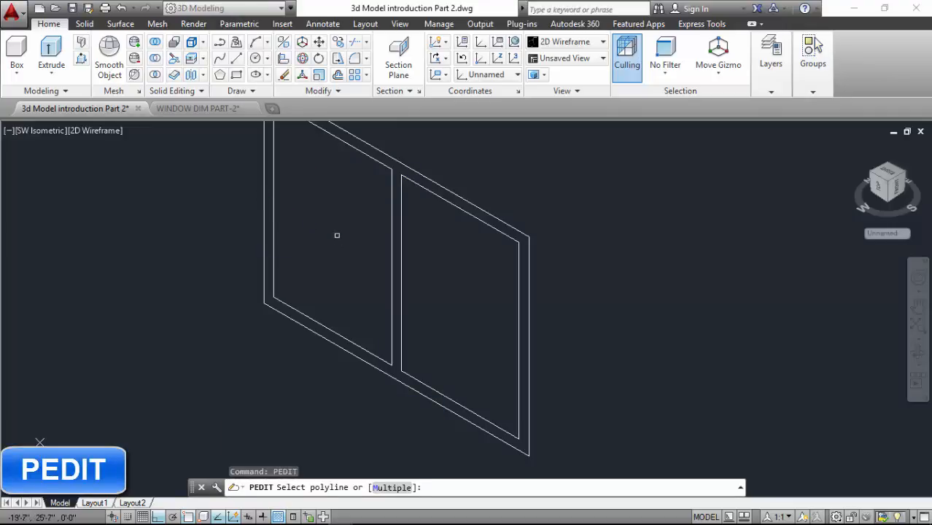
{"action": "scroll", "coordinate": [380, 171], "scroll_direction": "up", "scroll_amount": 2}
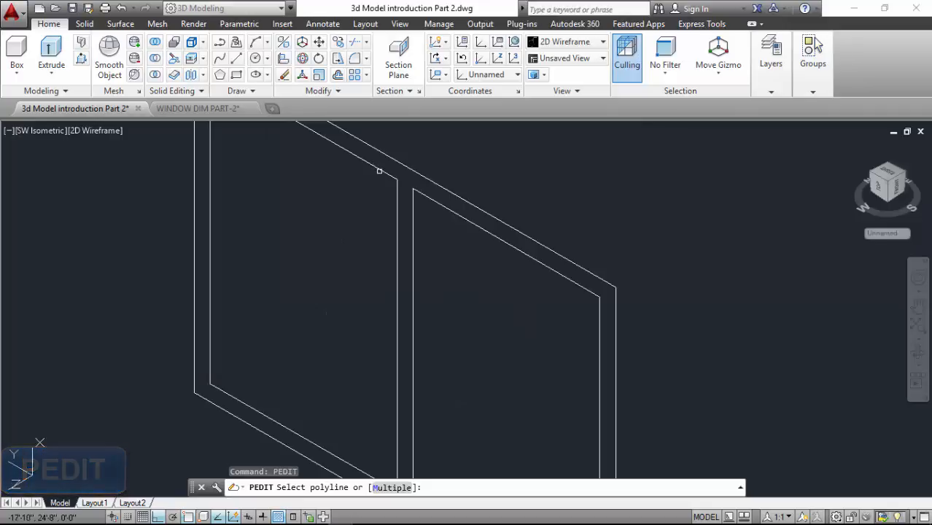
{"action": "left_click", "coordinate": [380, 171]}
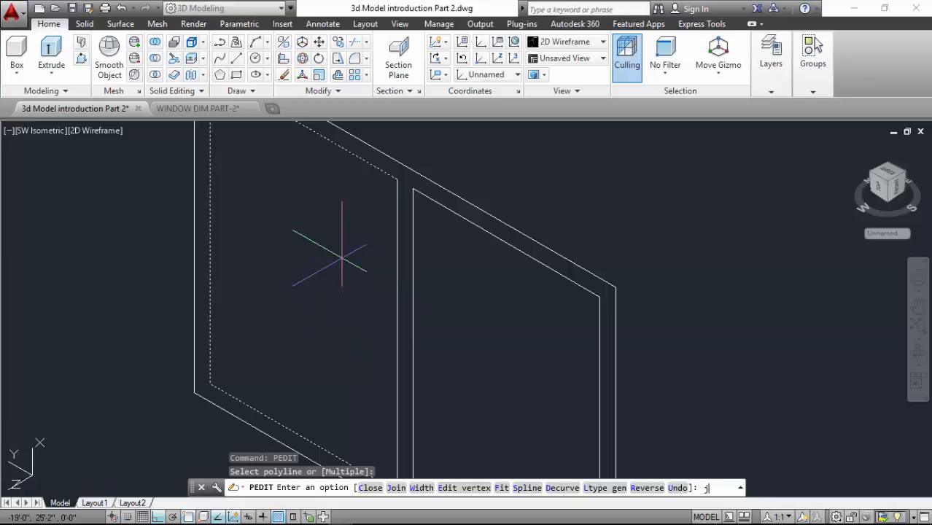
{"action": "key", "text": "Return"}
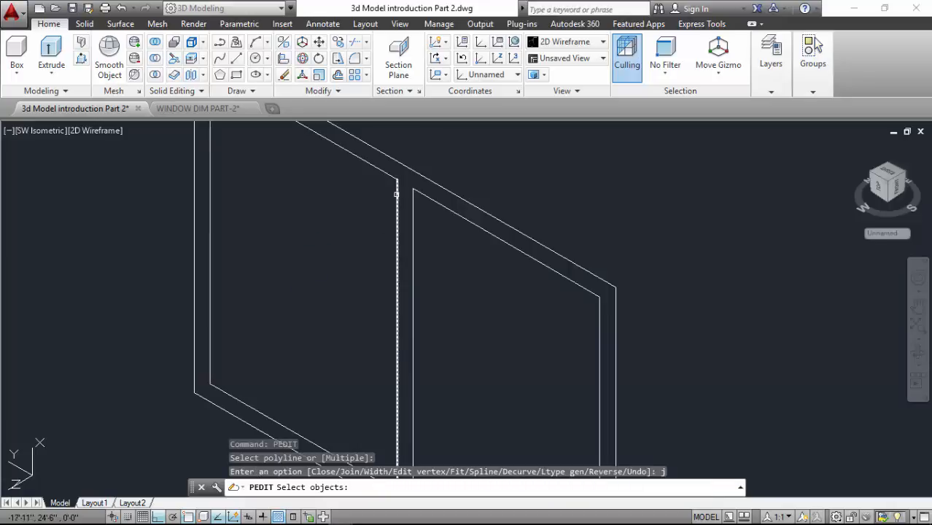
{"action": "left_click", "coordinate": [394, 189]}
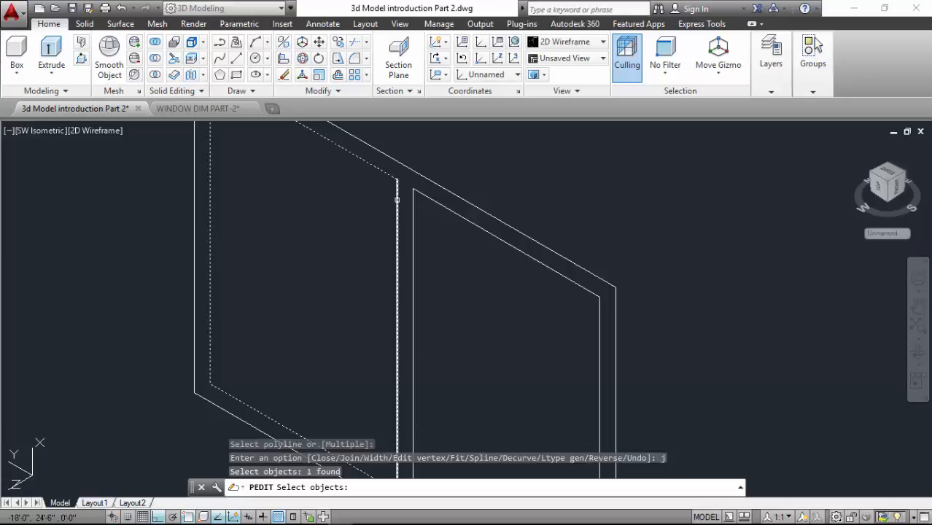
{"action": "left_click", "coordinate": [396, 201]}
{"action": "key", "text": "Return"}
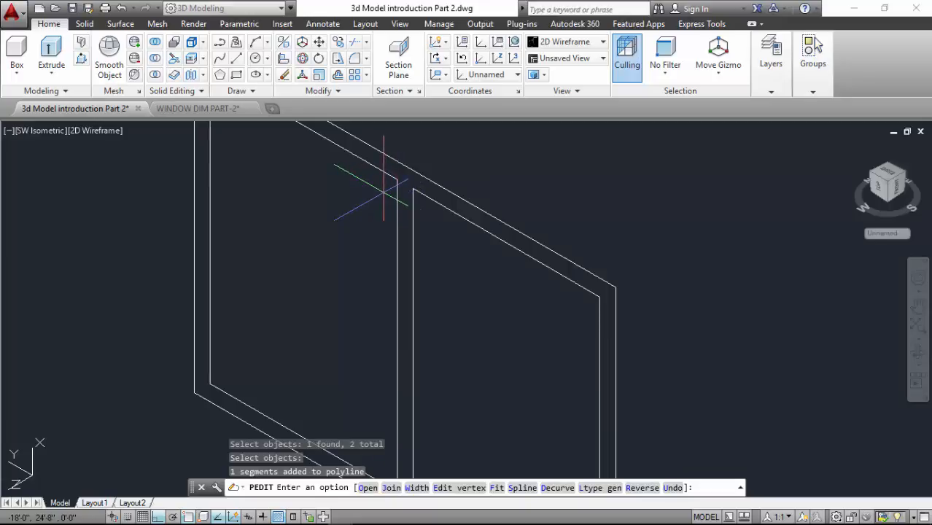
{"action": "key", "text": "Escape"}
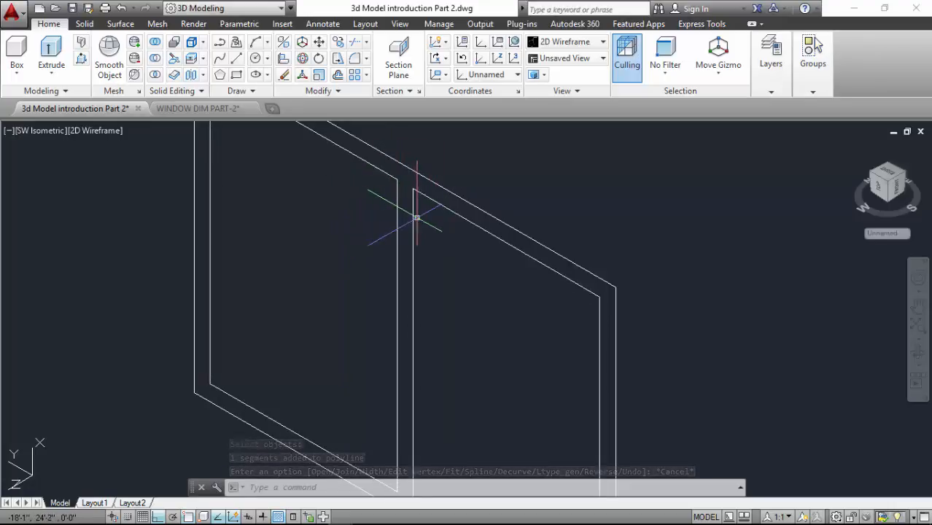
{"action": "scroll", "coordinate": [404, 211], "scroll_direction": "down", "scroll_amount": 2}
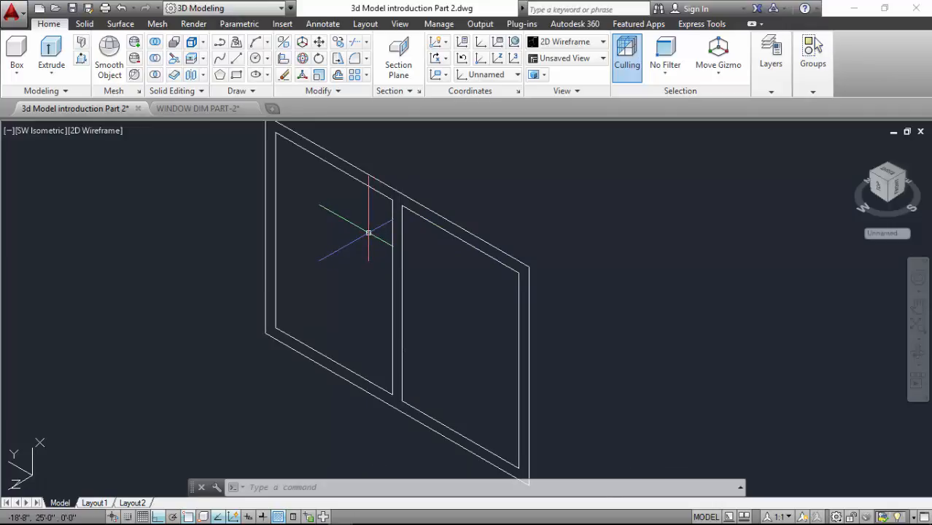
Check window W's thickness in the WINDOW DIM PART-2 drawing and extrude the outer rectangle and both pane outlines by 1.5
{"action": "left_click", "coordinate": [179, 108]}
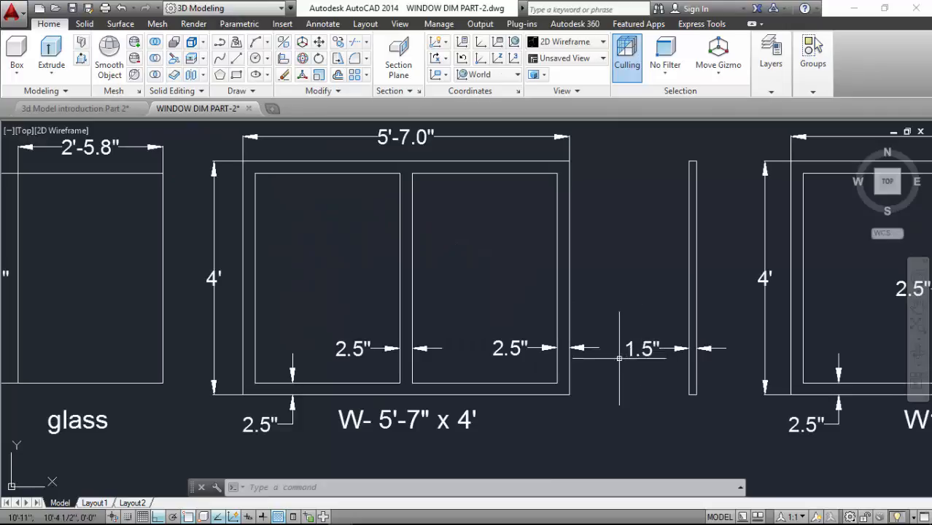
{"action": "left_click", "coordinate": [102, 108]}
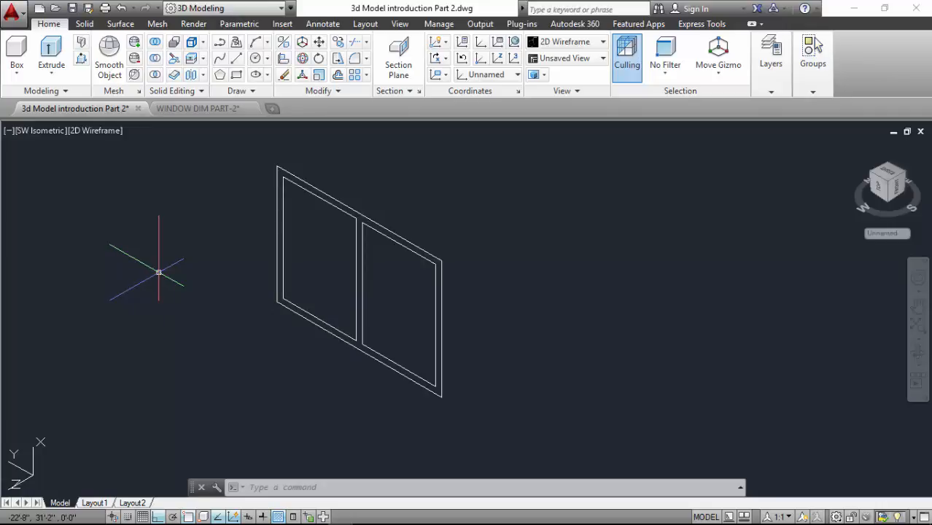
{"action": "left_click", "coordinate": [51, 49]}
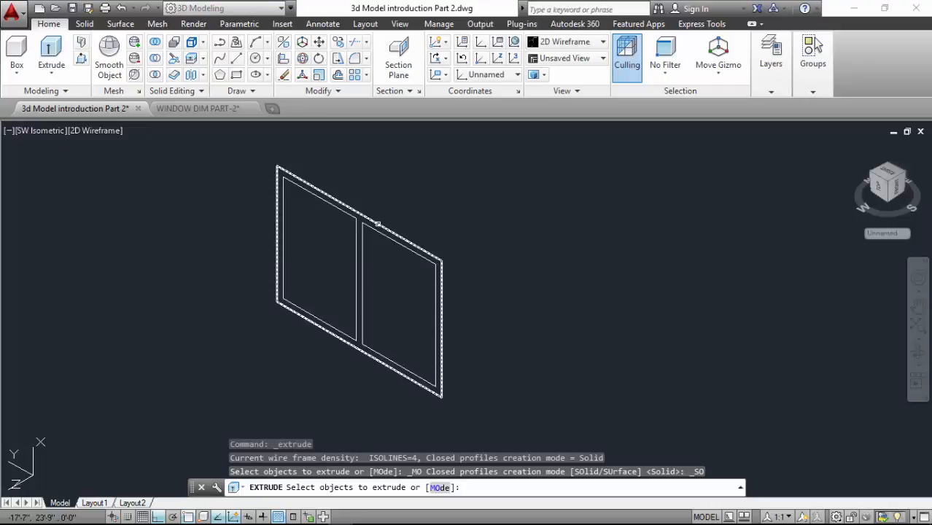
{"action": "scroll", "coordinate": [365, 219], "scroll_direction": "up", "scroll_amount": 2}
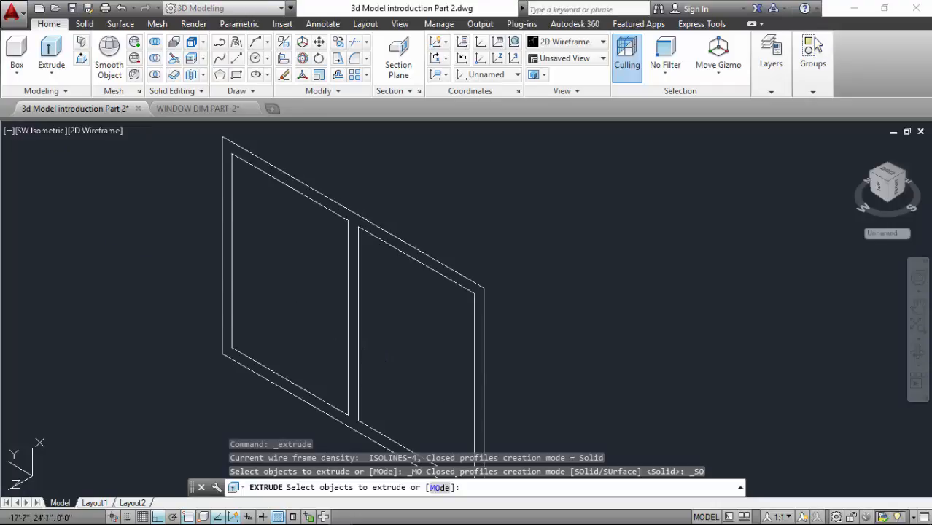
{"action": "left_click", "coordinate": [369, 223]}
{"action": "left_click", "coordinate": [370, 233]}
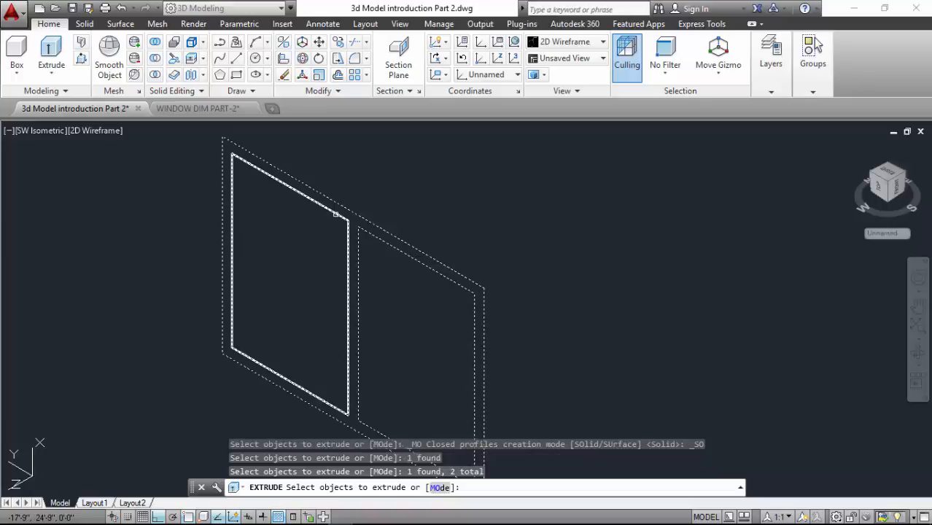
{"action": "left_click", "coordinate": [335, 214]}
{"action": "key", "text": "Return"}
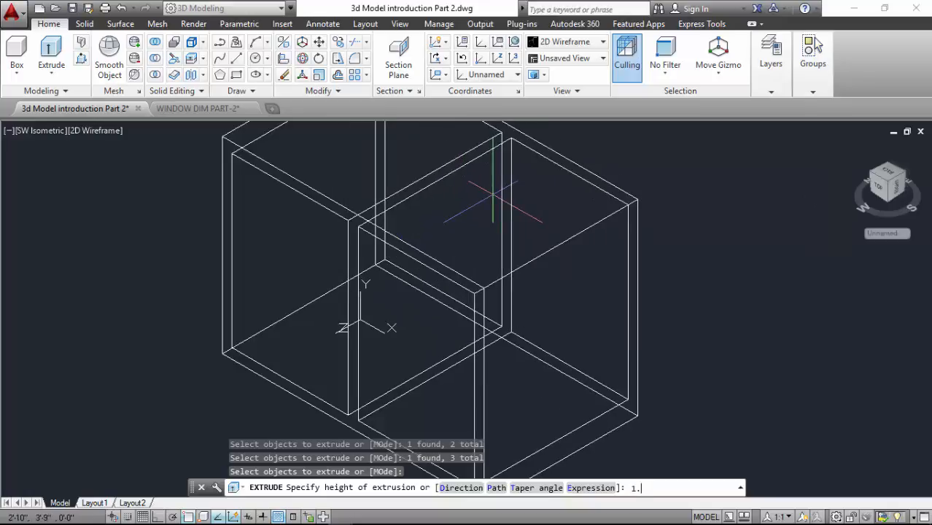
{"action": "type", "text": "1.5"}
{"action": "key", "text": "Return"}
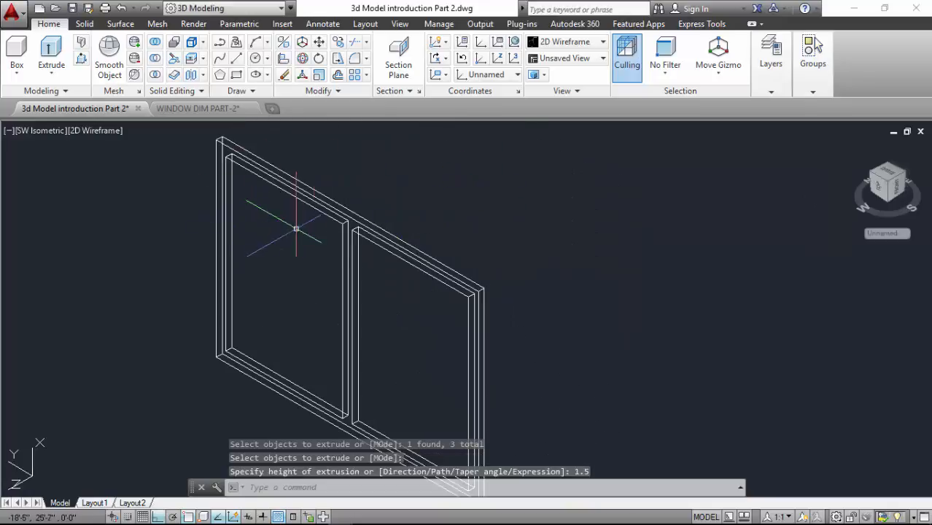
Examine the extruded window solids in the Realistic visual style and return to 2D Wireframe
{"action": "scroll", "coordinate": [314, 226], "scroll_direction": "up", "scroll_amount": 4}
{"action": "scroll", "coordinate": [365, 182], "scroll_direction": "down", "scroll_amount": 3}
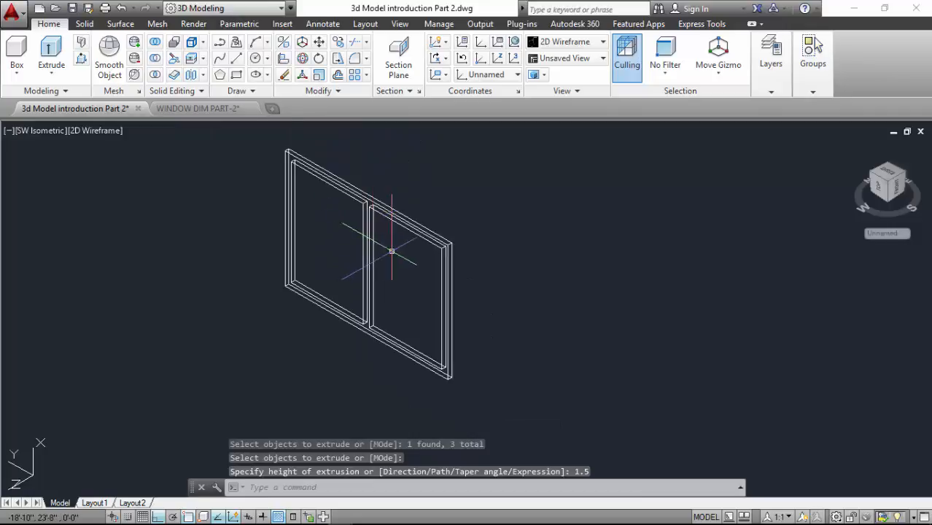
{"action": "scroll", "coordinate": [387, 250], "scroll_direction": "up", "scroll_amount": 2}
{"action": "scroll", "coordinate": [369, 275], "scroll_direction": "down", "scroll_amount": 2}
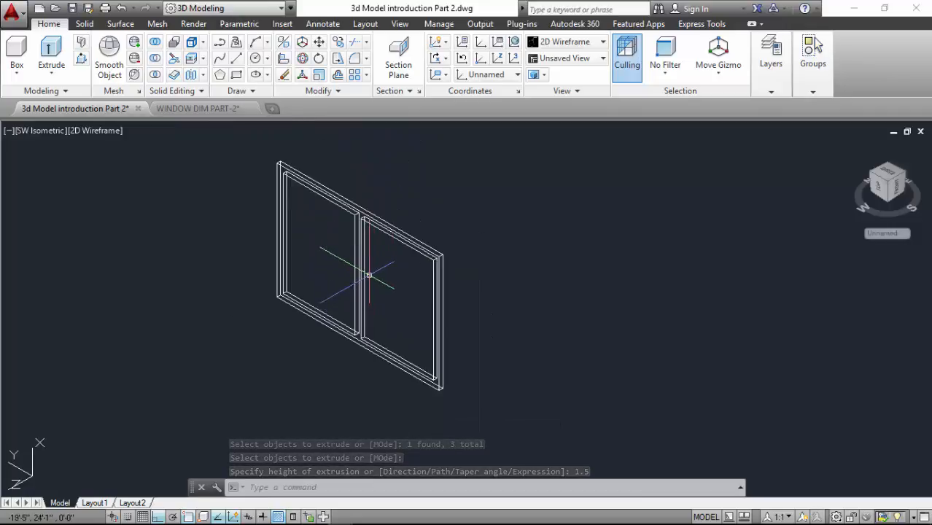
{"action": "left_click", "coordinate": [569, 47]}
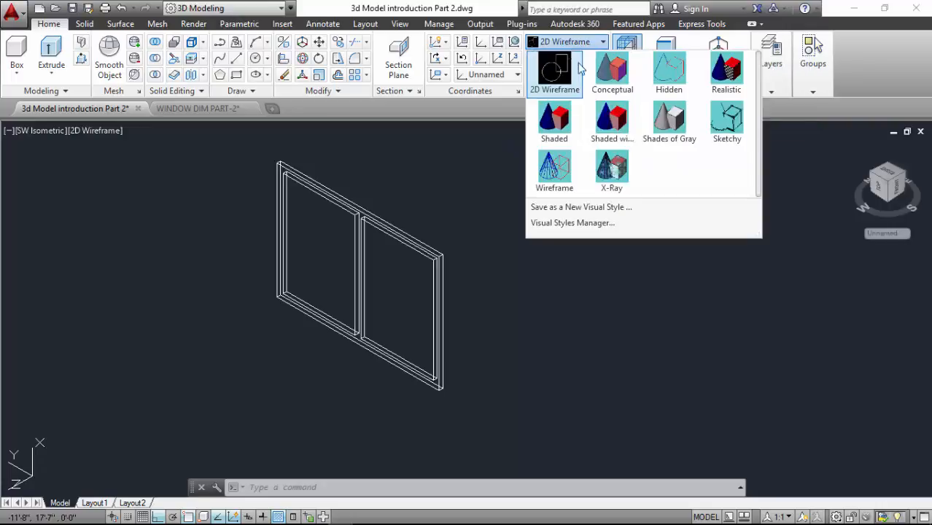
{"action": "left_click", "coordinate": [725, 82]}
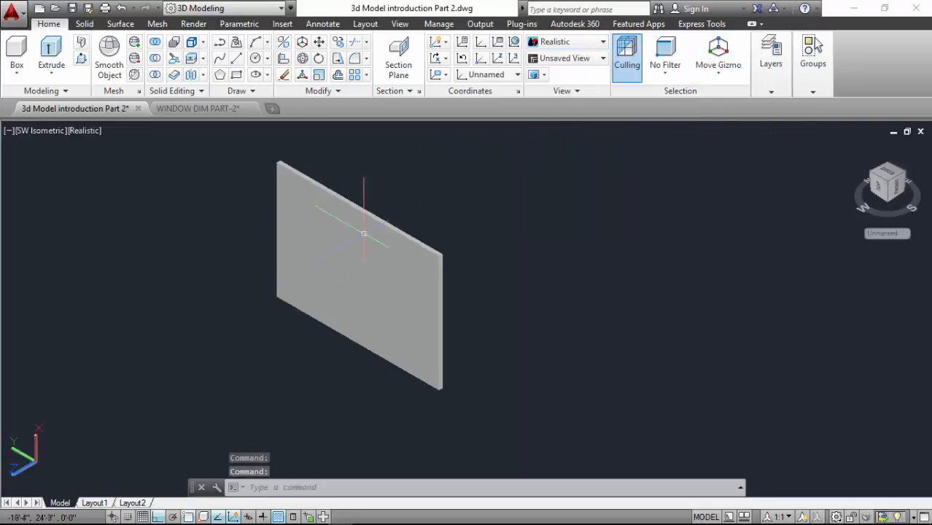
{"action": "scroll", "coordinate": [375, 328], "scroll_direction": "up", "scroll_amount": 2}
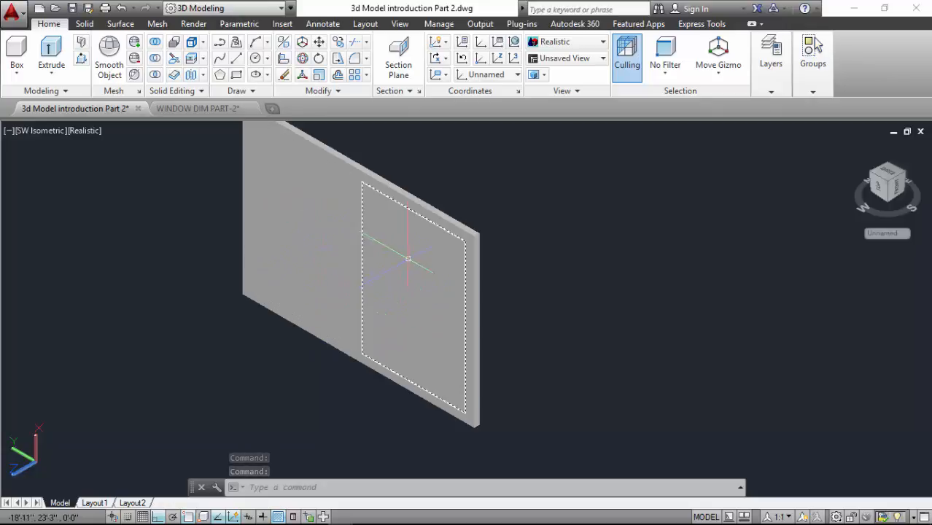
{"action": "left_click", "coordinate": [565, 42]}
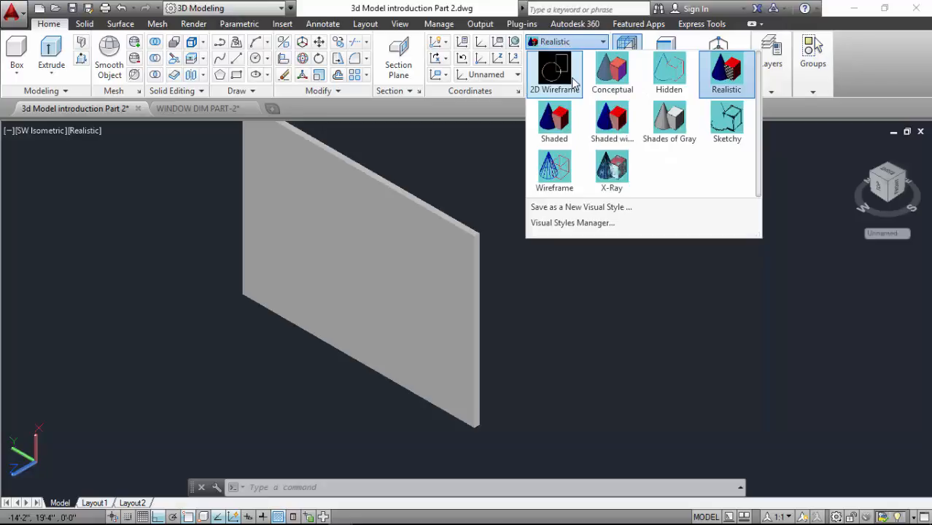
{"action": "left_click", "coordinate": [574, 81]}
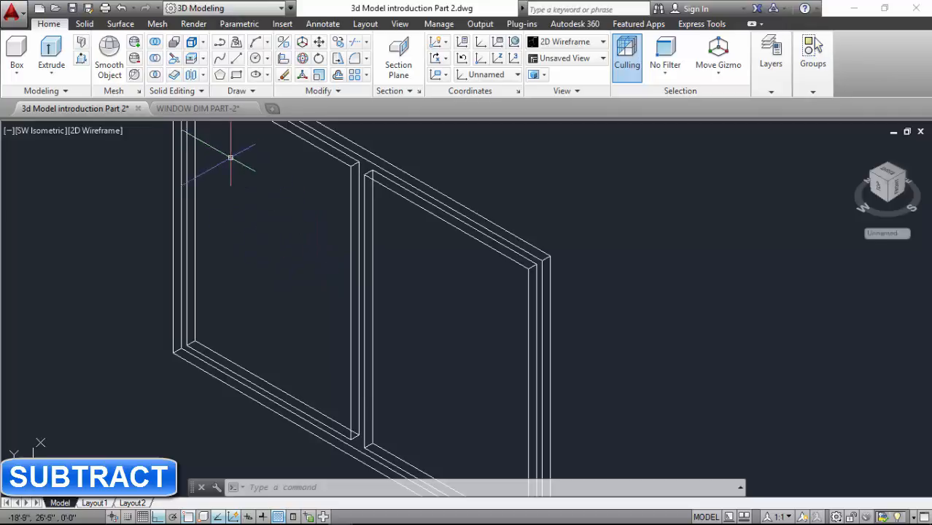
Subtract the two extruded pane solids from the outer window solid to cut the frame's openings
{"action": "left_click", "coordinate": [155, 62]}
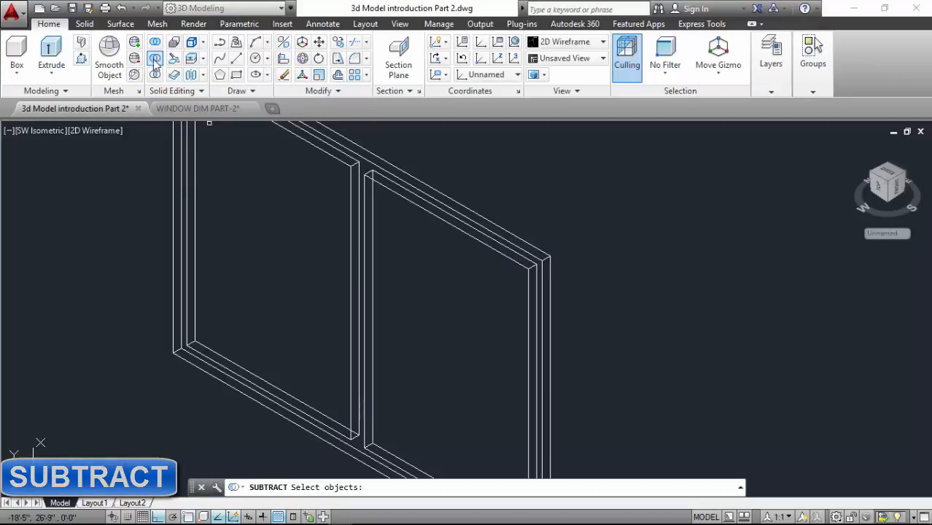
{"action": "scroll", "coordinate": [256, 246], "scroll_direction": "down", "scroll_amount": 2}
{"action": "left_click", "coordinate": [431, 246]}
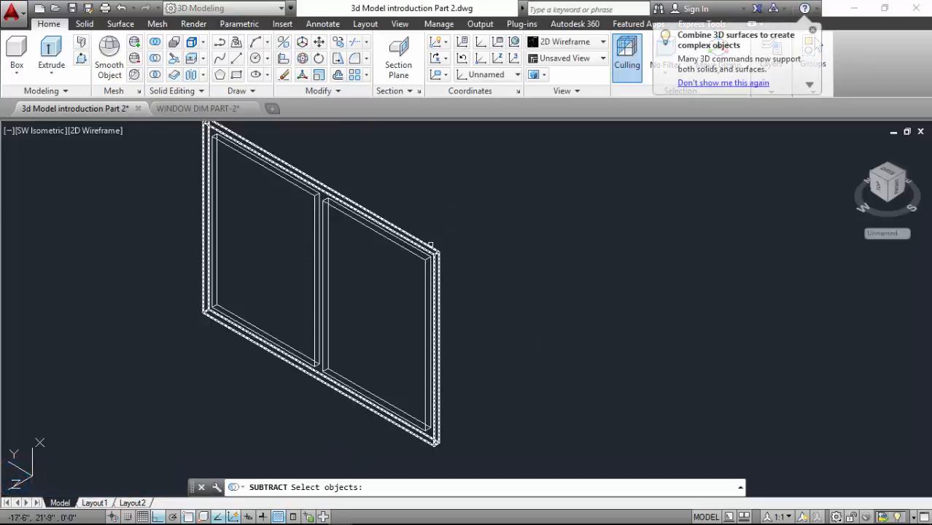
{"action": "left_click", "coordinate": [202, 139]}
{"action": "key", "text": "Return"}
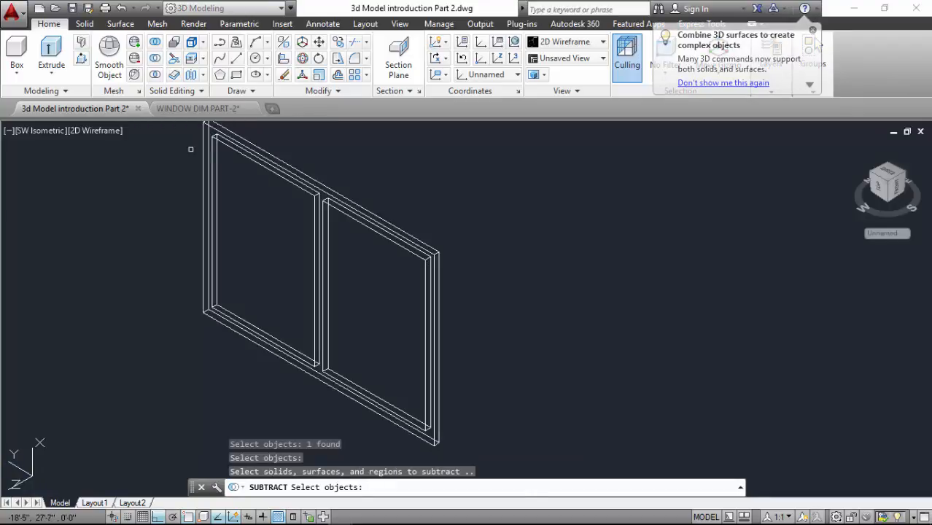
{"action": "left_click", "coordinate": [296, 243]}
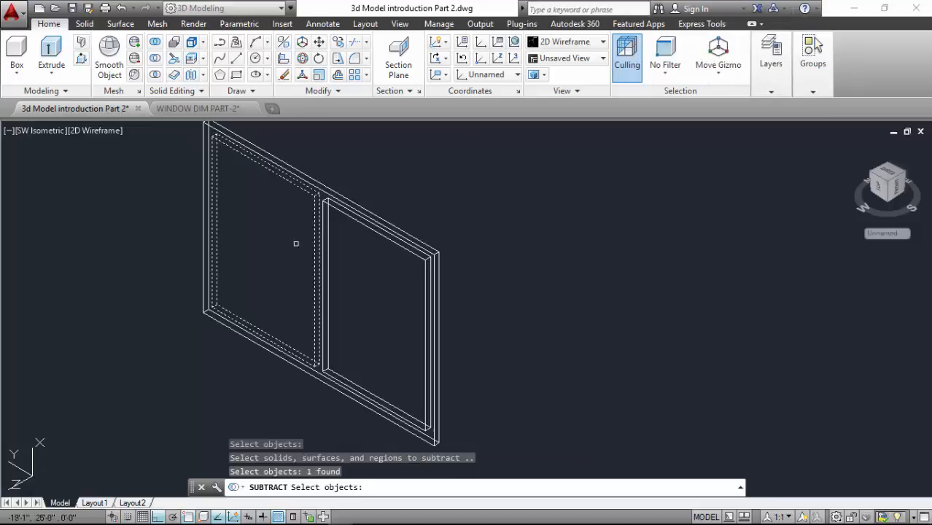
{"action": "left_click", "coordinate": [321, 235]}
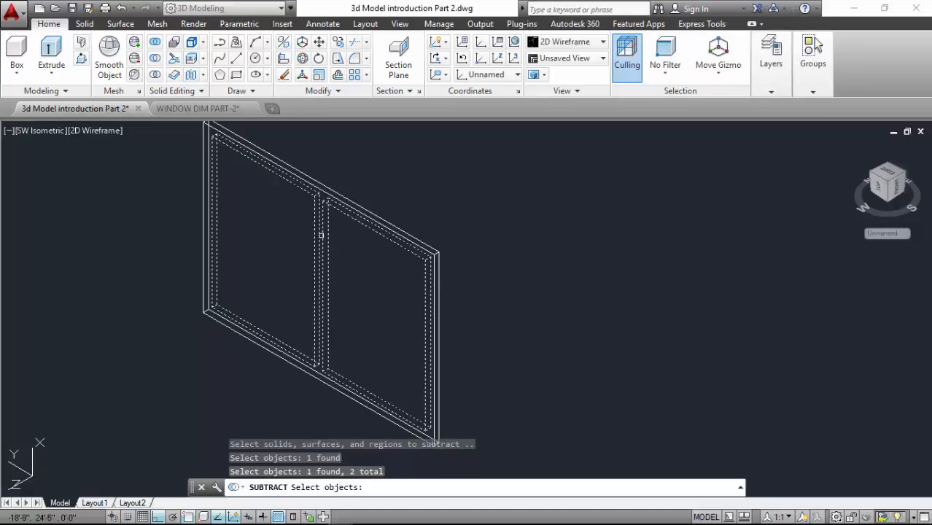
{"action": "key", "text": "Return"}
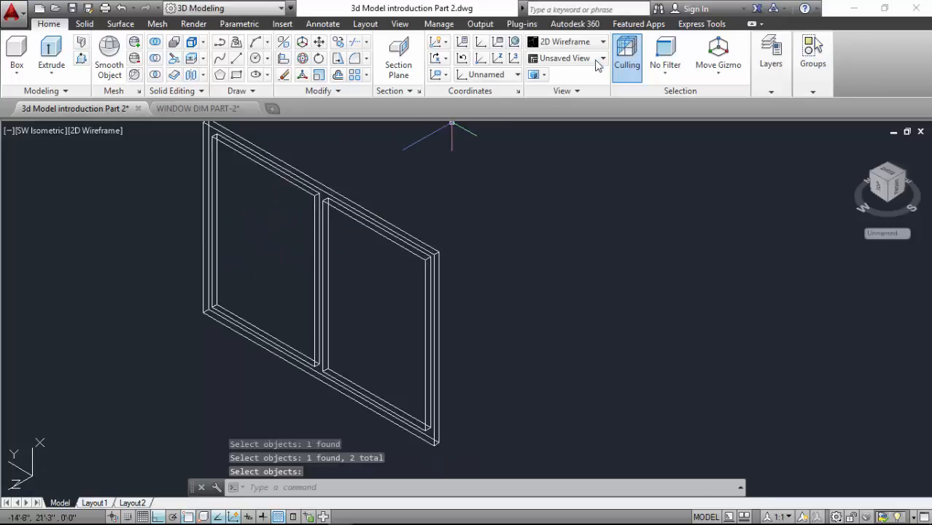
Set the visual style to Realistic and inspect the two-pane window frame
{"action": "left_click", "coordinate": [569, 42]}
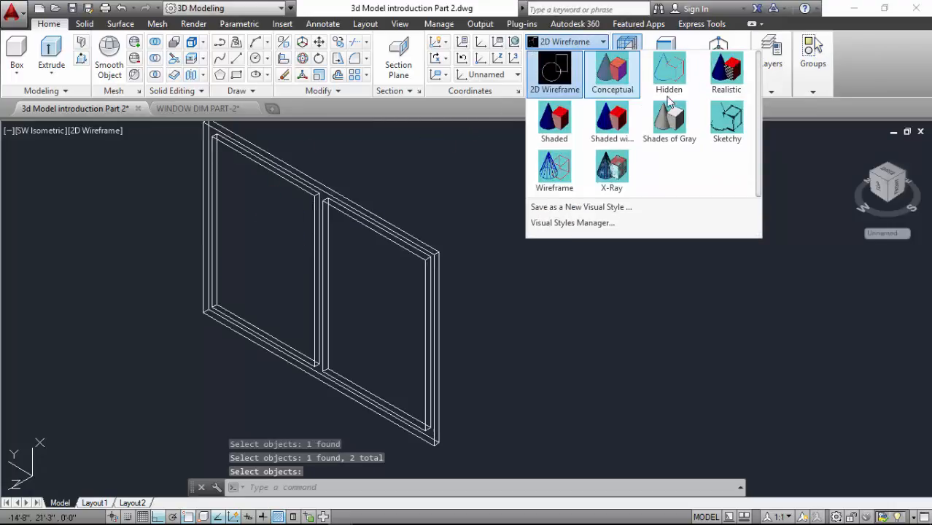
{"action": "left_click", "coordinate": [718, 82]}
{"action": "scroll", "coordinate": [339, 223], "scroll_direction": "up", "scroll_amount": 3}
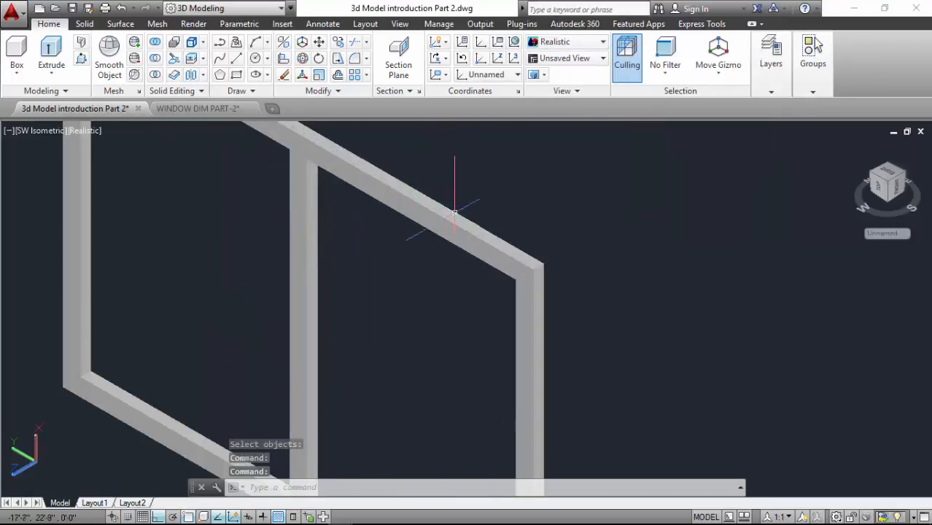
{"action": "scroll", "coordinate": [385, 254], "scroll_direction": "down", "scroll_amount": 4}
{"action": "scroll", "coordinate": [380, 255], "scroll_direction": "up", "scroll_amount": 4}
{"action": "scroll", "coordinate": [375, 267], "scroll_direction": "down", "scroll_amount": 3}
{"action": "scroll", "coordinate": [396, 273], "scroll_direction": "up", "scroll_amount": 2}
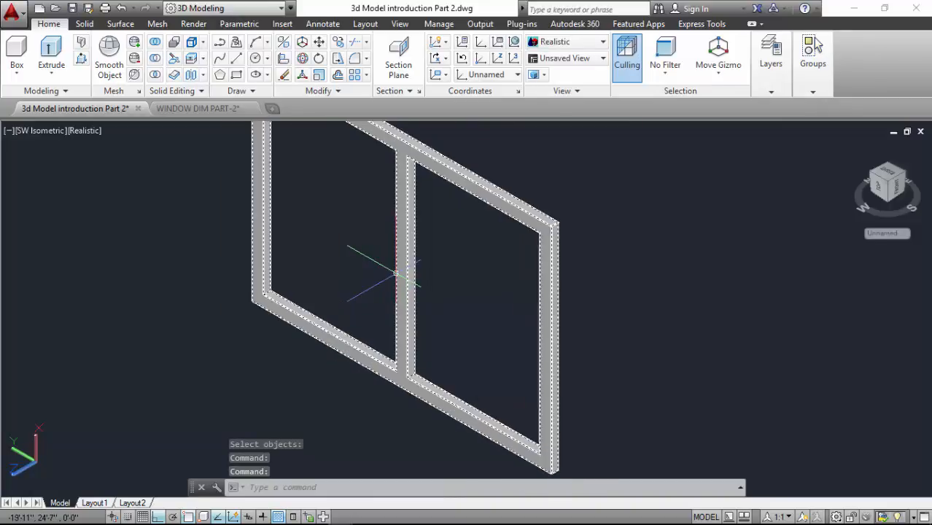
{"action": "scroll", "coordinate": [427, 281], "scroll_direction": "down", "scroll_amount": 3}
{"action": "scroll", "coordinate": [425, 302], "scroll_direction": "up", "scroll_amount": 3}
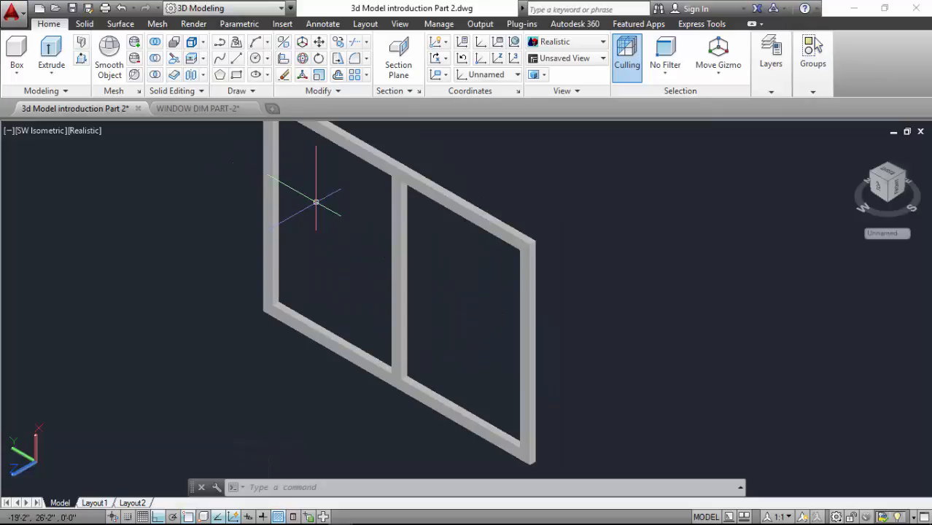
Check the glass panel's dimensions in the WINDOW DIM PART-2 drawing and return to the 3d Model introduction Part 2 drawing
{"action": "left_click", "coordinate": [211, 111]}
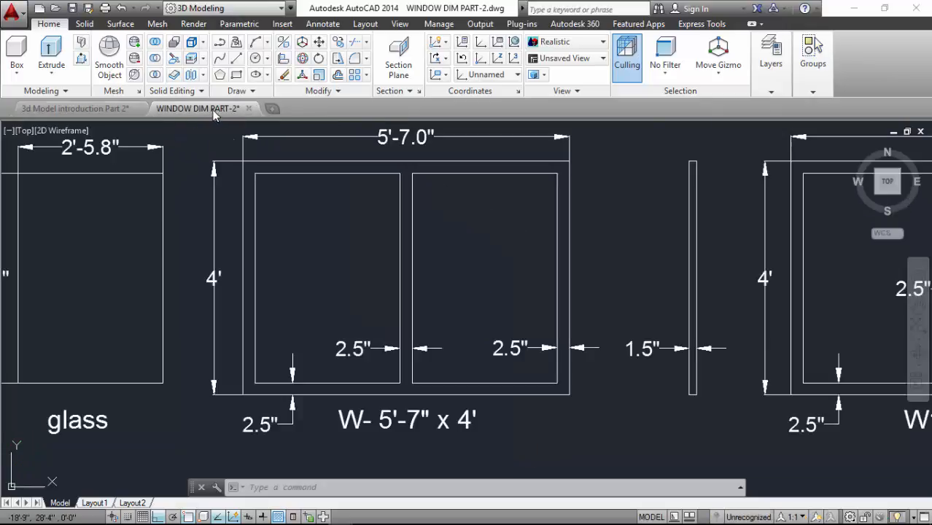
{"action": "scroll", "coordinate": [294, 265], "scroll_direction": "down", "scroll_amount": 5}
{"action": "scroll", "coordinate": [251, 251], "scroll_direction": "up", "scroll_amount": 4}
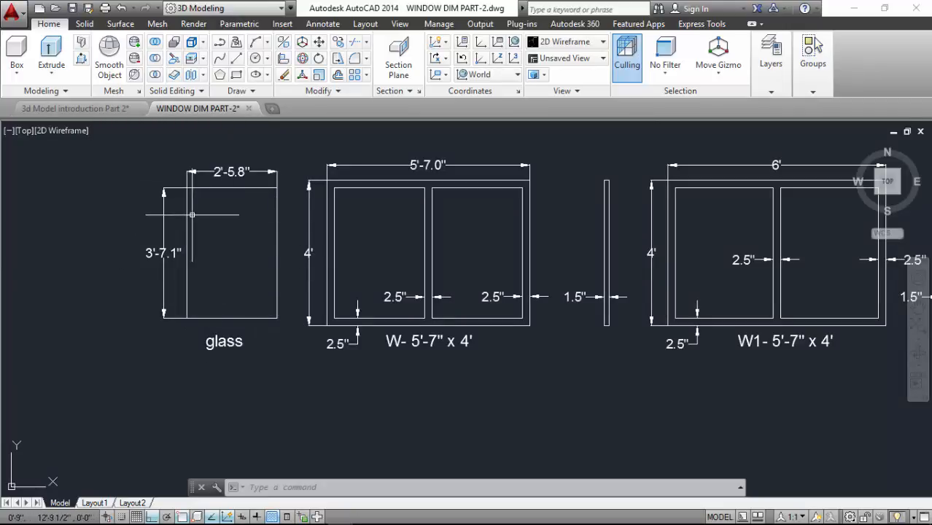
{"action": "left_click", "coordinate": [88, 110]}
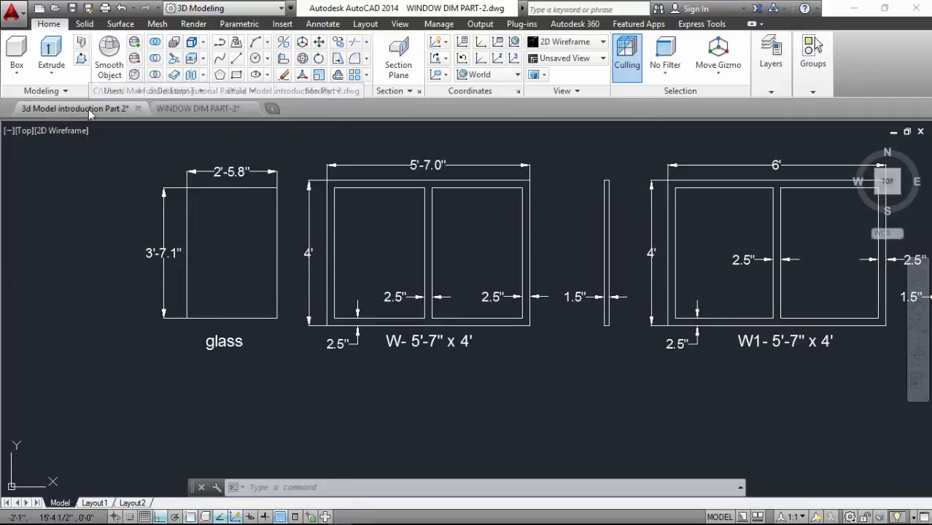
Set the visual style of the two-pane window frame view to 2D Wireframe
{"action": "scroll", "coordinate": [261, 197], "scroll_direction": "down", "scroll_amount": 2}
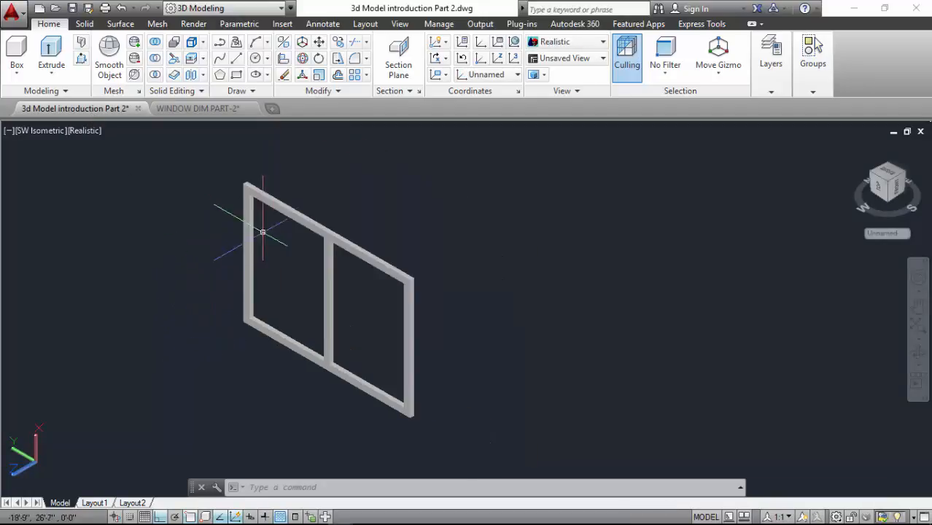
{"action": "left_click", "coordinate": [288, 203]}
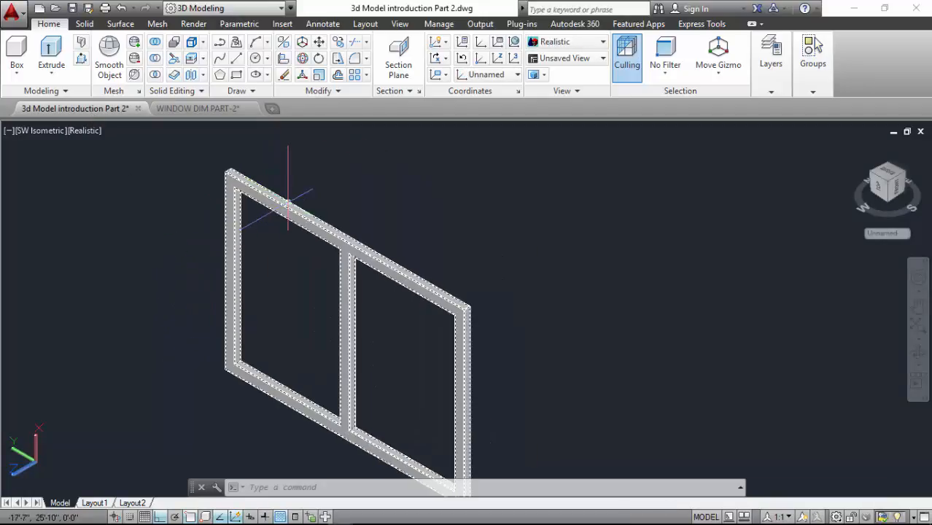
{"action": "left_click", "coordinate": [555, 41]}
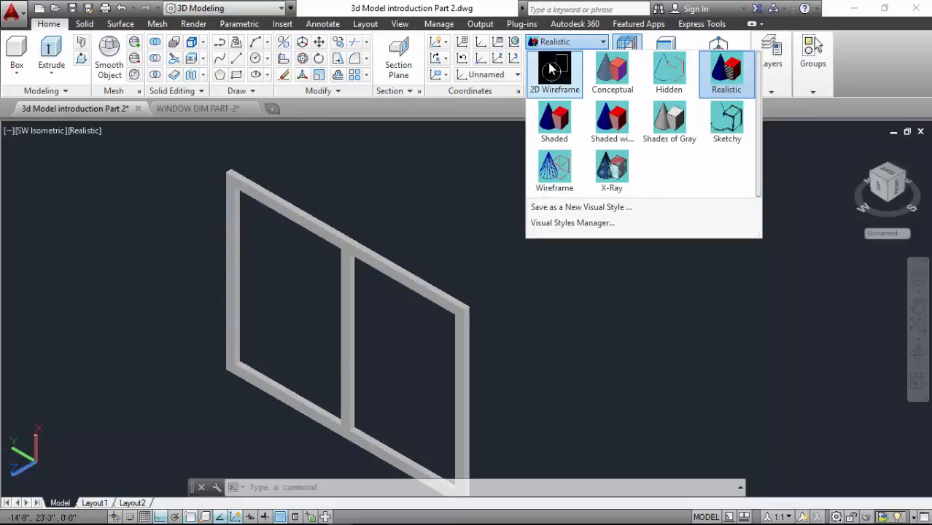
{"action": "left_click", "coordinate": [552, 70]}
{"action": "scroll", "coordinate": [271, 228], "scroll_direction": "up", "scroll_amount": 4}
{"action": "scroll", "coordinate": [217, 192], "scroll_direction": "down", "scroll_amount": 2}
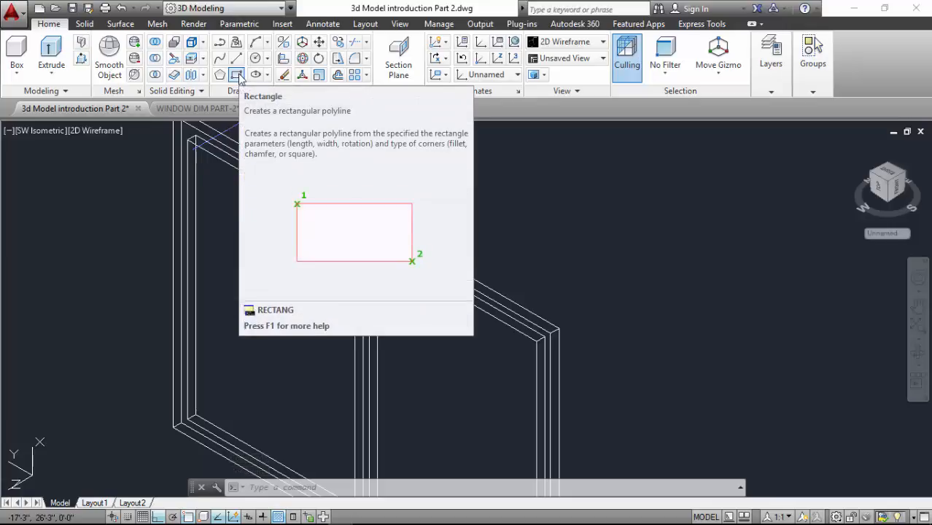
{"action": "left_click", "coordinate": [236, 75]}
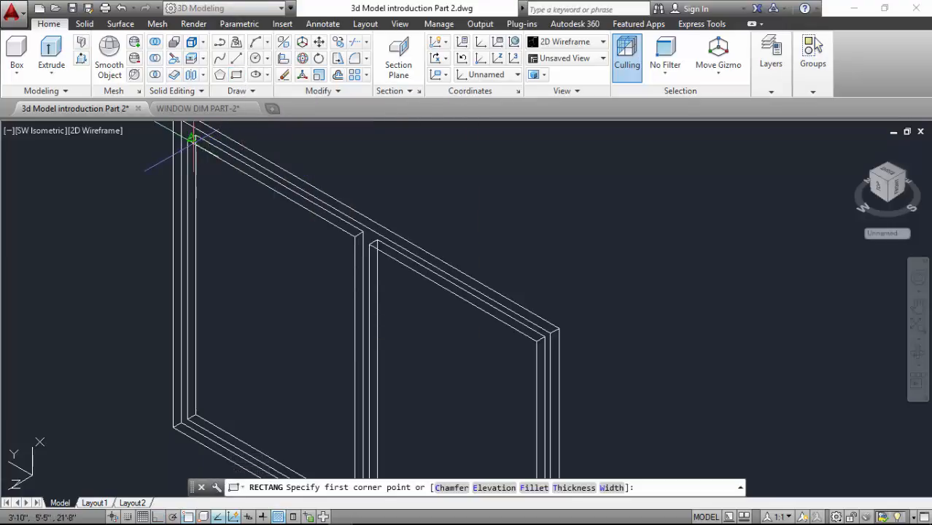
{"action": "left_click", "coordinate": [188, 139]}
{"action": "scroll", "coordinate": [187, 139], "scroll_direction": "down", "scroll_amount": 3}
{"action": "scroll", "coordinate": [270, 350], "scroll_direction": "up", "scroll_amount": 8}
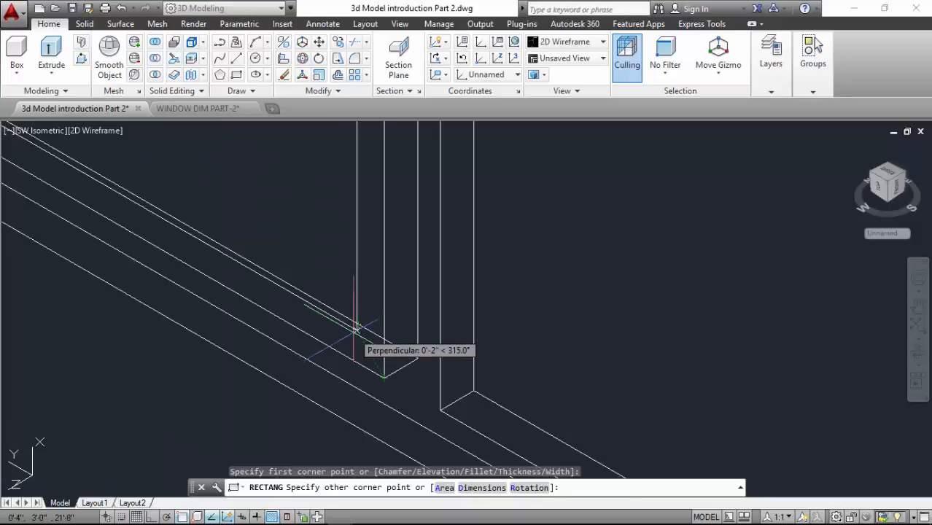
{"action": "key", "text": "Escape"}
{"action": "scroll", "coordinate": [336, 359], "scroll_direction": "down", "scroll_amount": 4}
{"action": "scroll", "coordinate": [345, 381], "scroll_direction": "down", "scroll_amount": 2}
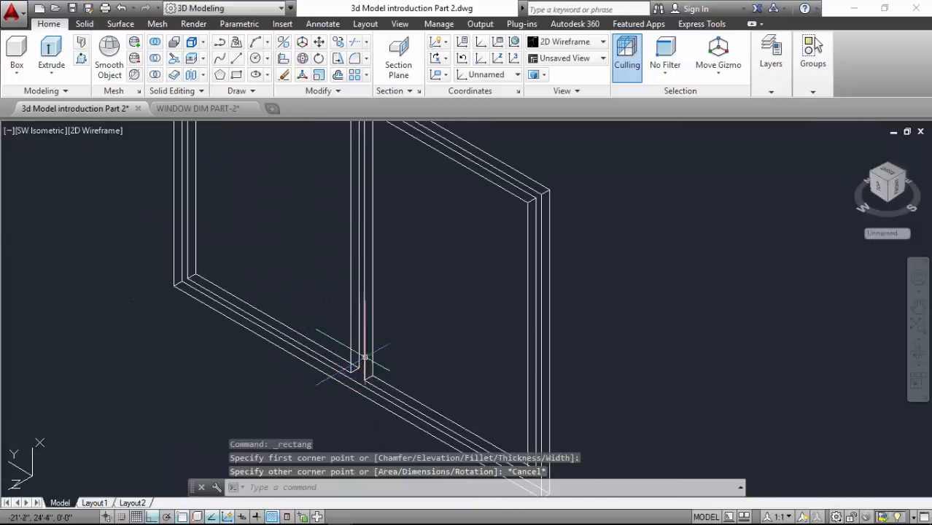
{"action": "key", "text": "Escape"}
{"action": "key", "text": "Escape"}
{"action": "key", "text": "Escape"}
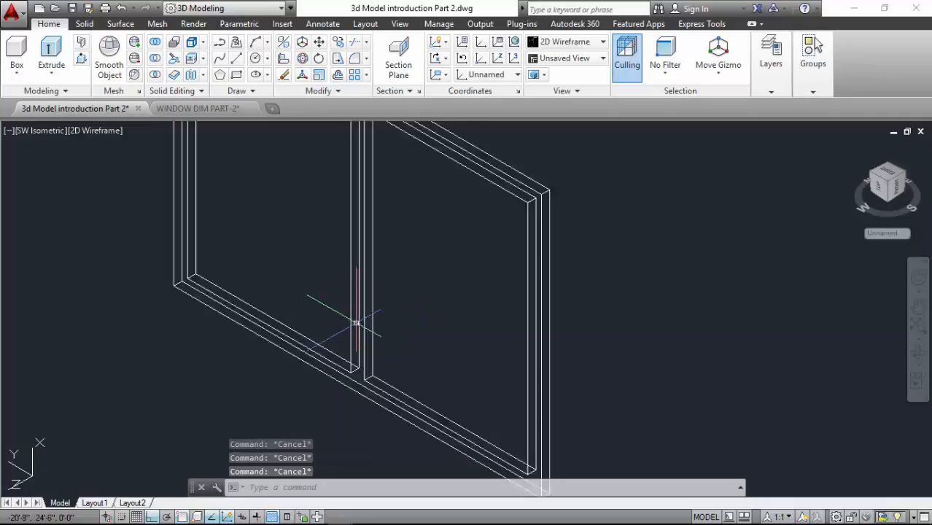
Make 3D WINDOW the current layer and move the two-pane window frame onto that layer
{"action": "left_click", "coordinate": [776, 81]}
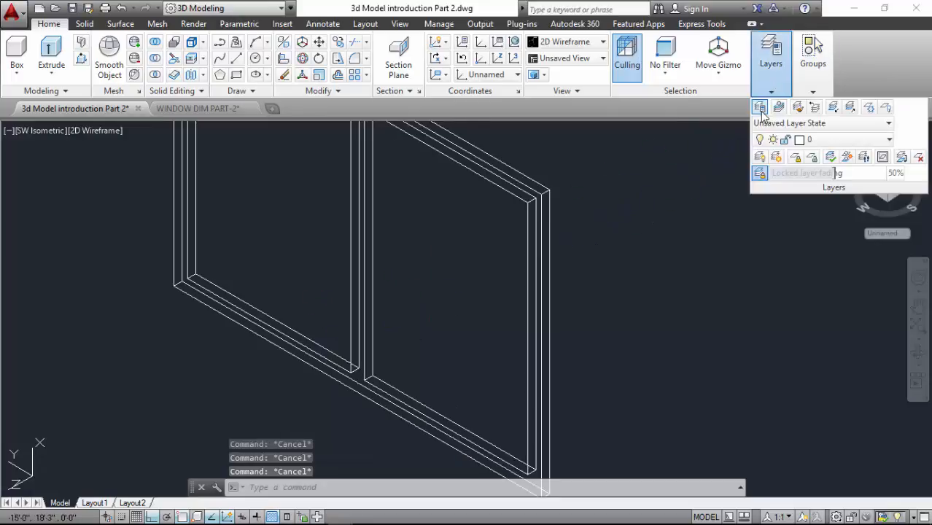
{"action": "left_click", "coordinate": [760, 108]}
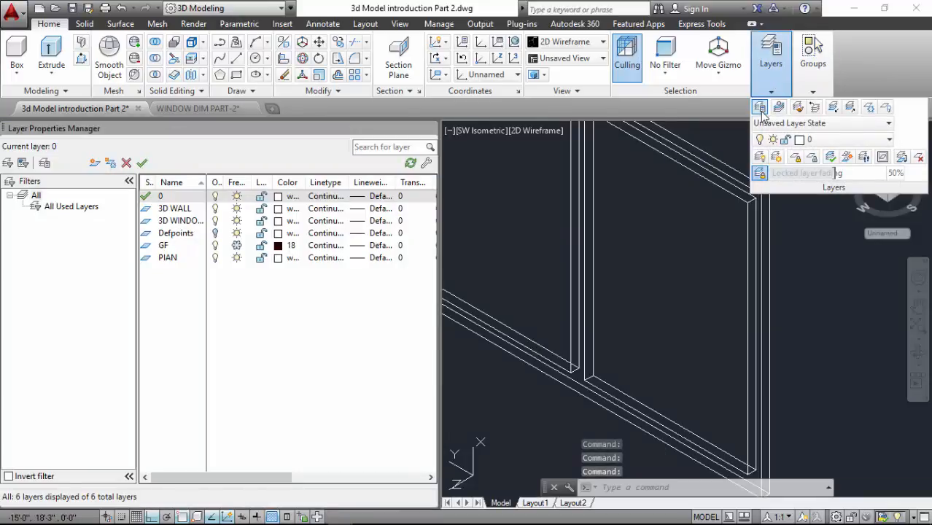
{"action": "left_click", "coordinate": [180, 221]}
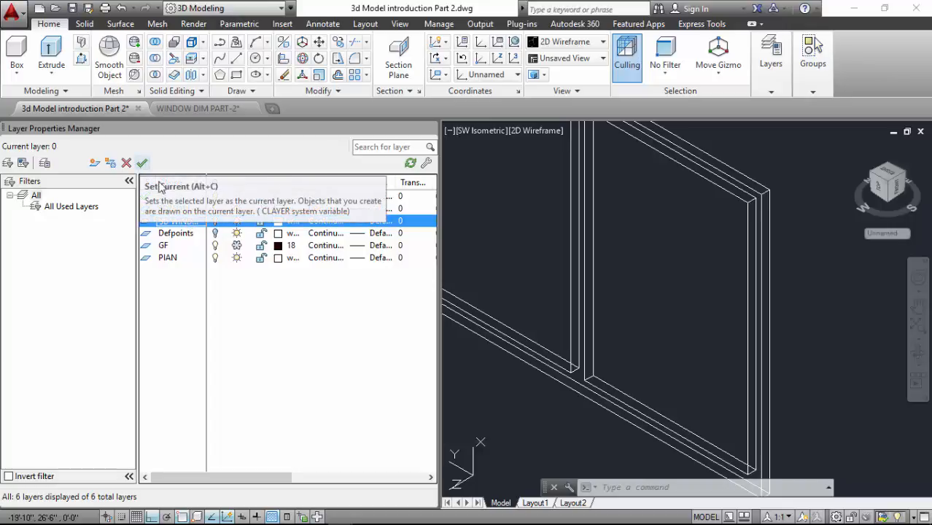
{"action": "left_click", "coordinate": [143, 163]}
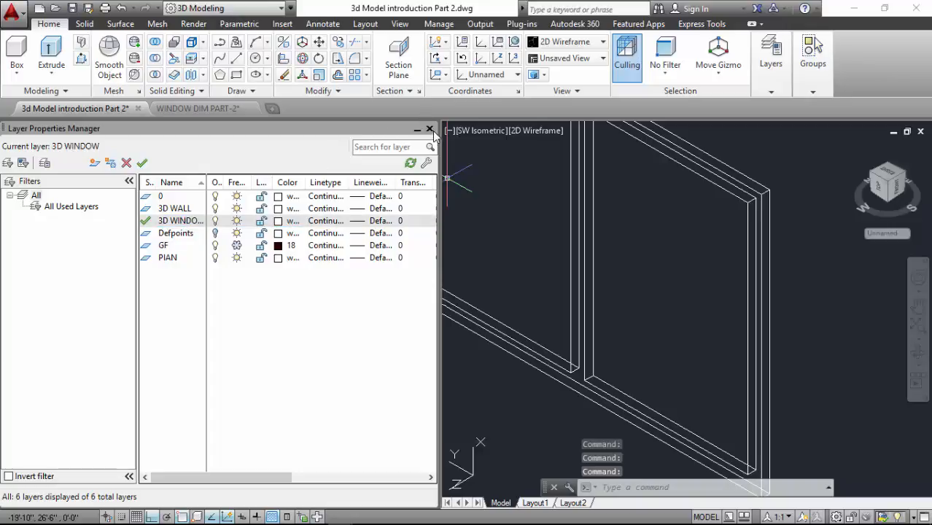
{"action": "left_click", "coordinate": [429, 129]}
{"action": "left_click", "coordinate": [585, 178]}
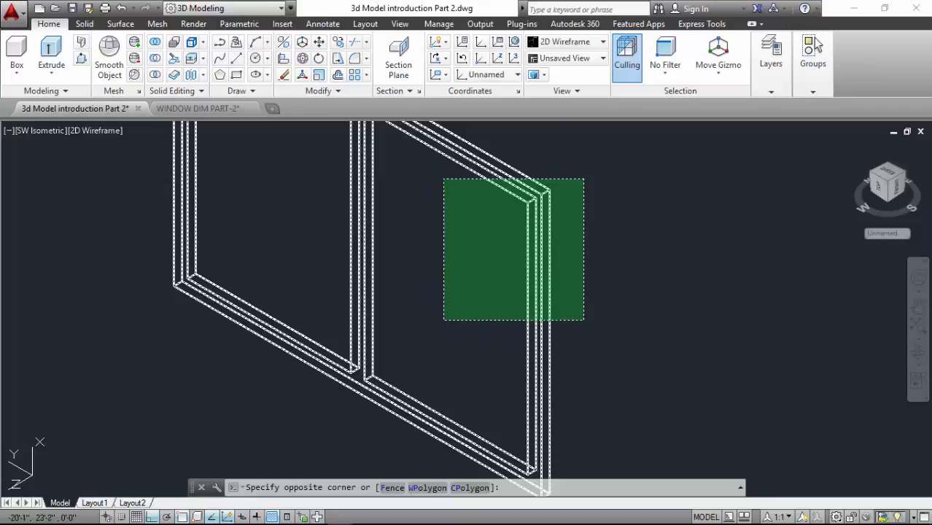
{"action": "left_click", "coordinate": [426, 314]}
{"action": "left_click", "coordinate": [770, 92]}
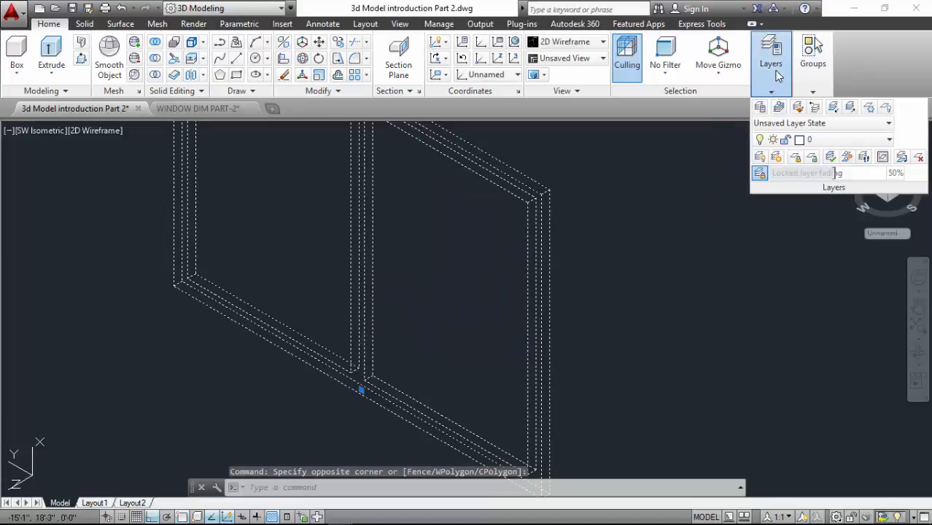
{"action": "left_click", "coordinate": [820, 139]}
{"action": "left_click", "coordinate": [840, 193]}
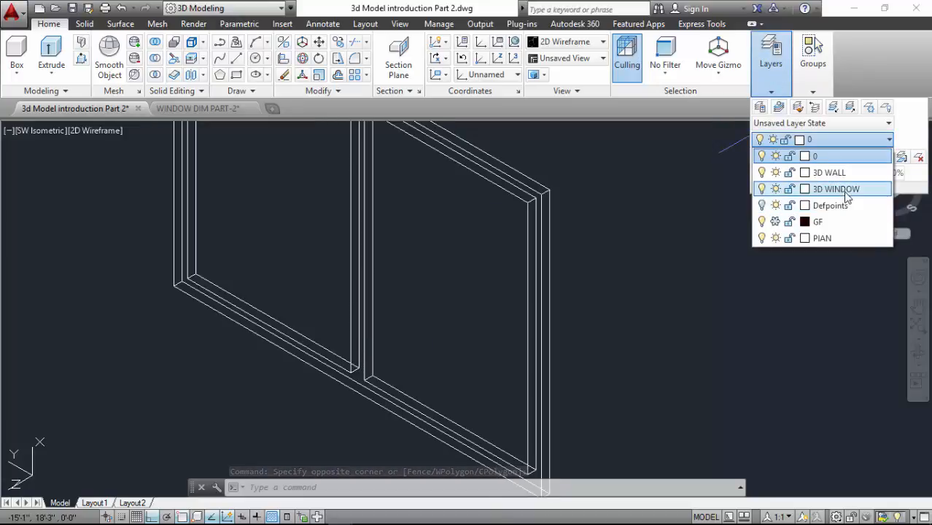
{"action": "left_click", "coordinate": [844, 191]}
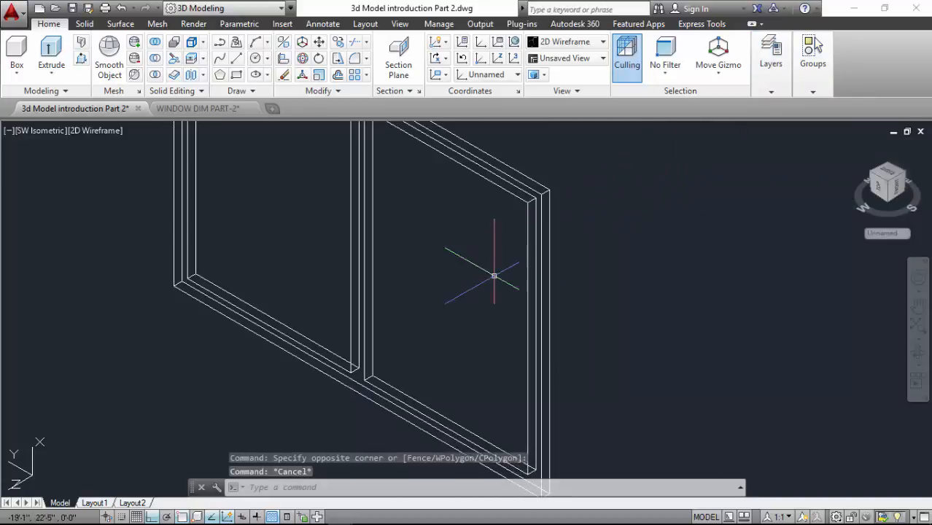
Create a new layer named GLASS and set its color to index color 152
{"action": "left_click", "coordinate": [779, 84]}
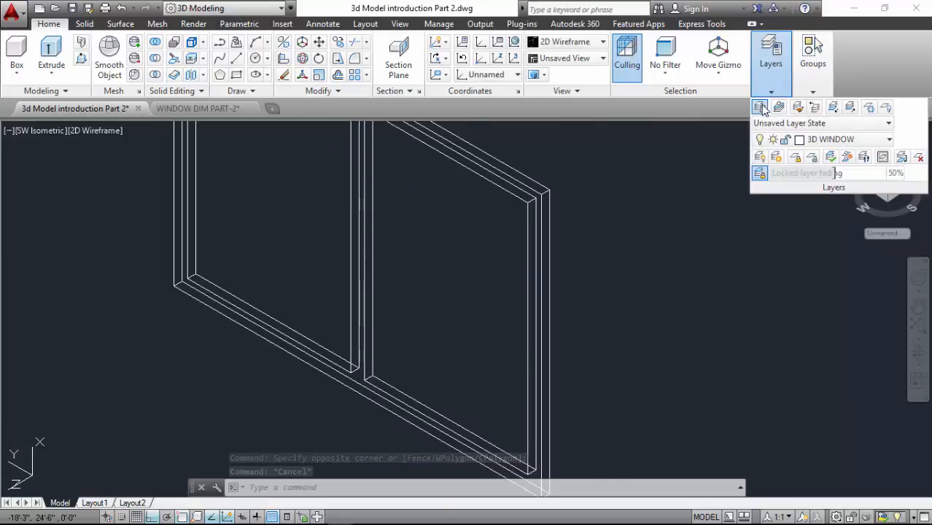
{"action": "left_click", "coordinate": [762, 107]}
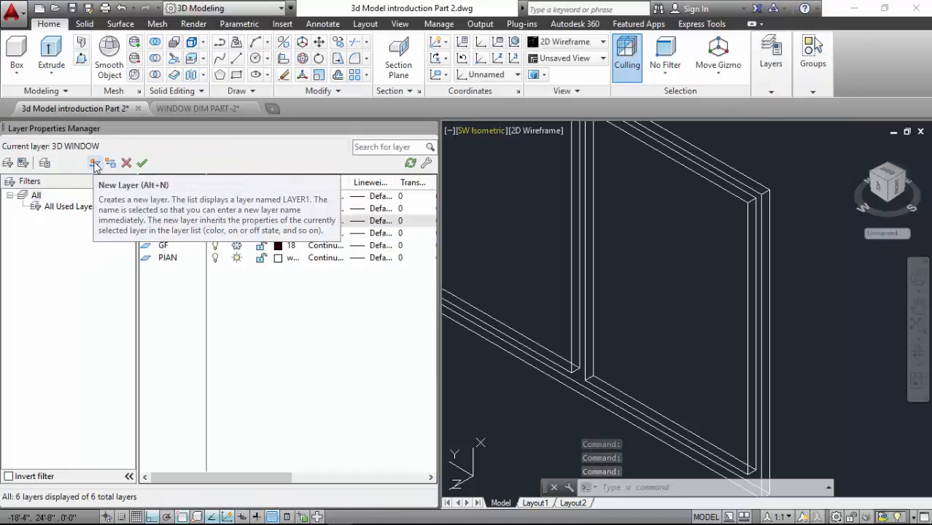
{"action": "left_click", "coordinate": [96, 164]}
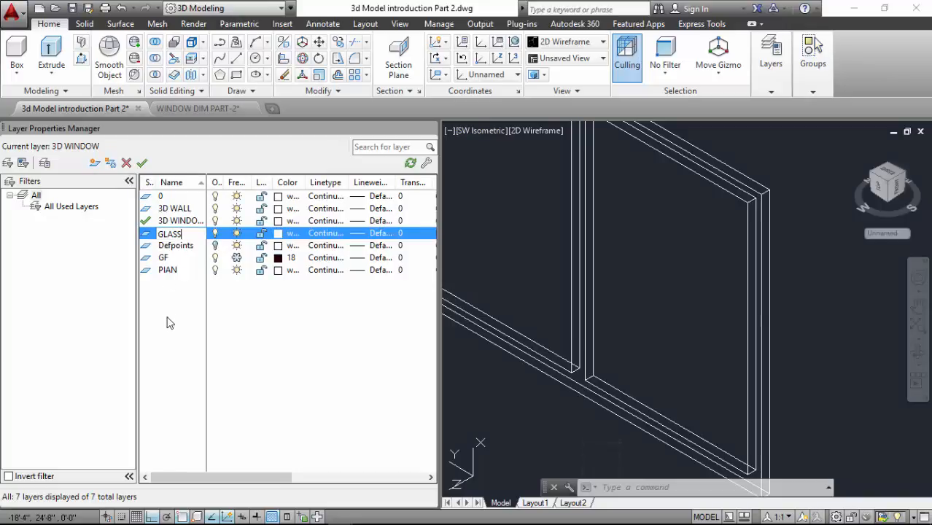
{"action": "key", "text": "Return"}
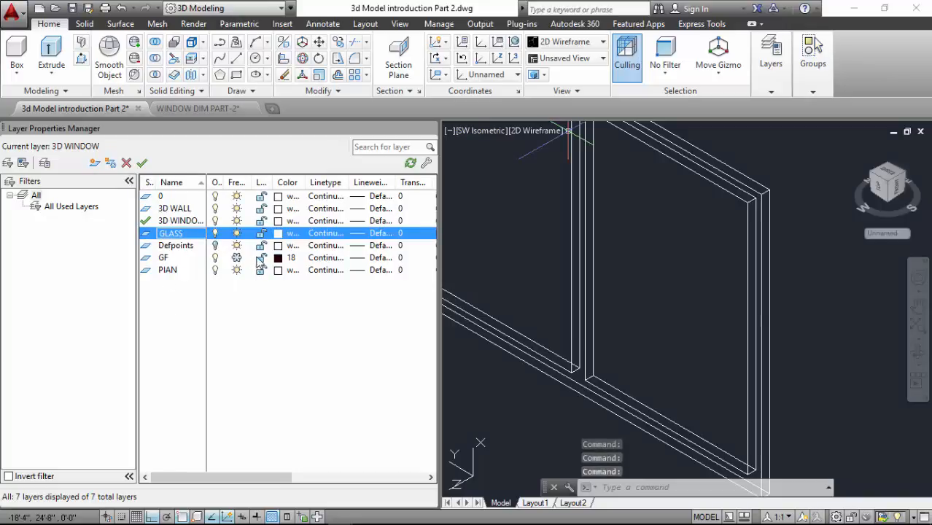
{"action": "left_click", "coordinate": [278, 235]}
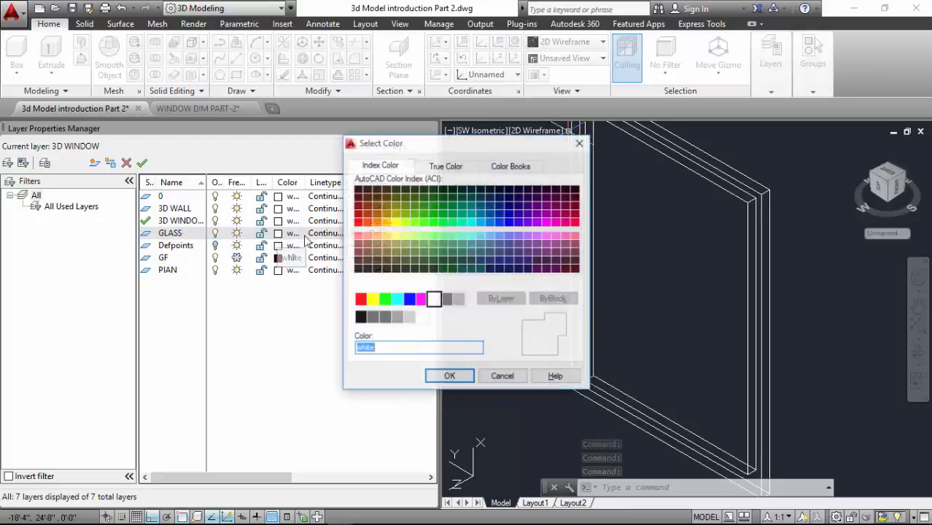
{"action": "left_click", "coordinate": [481, 219]}
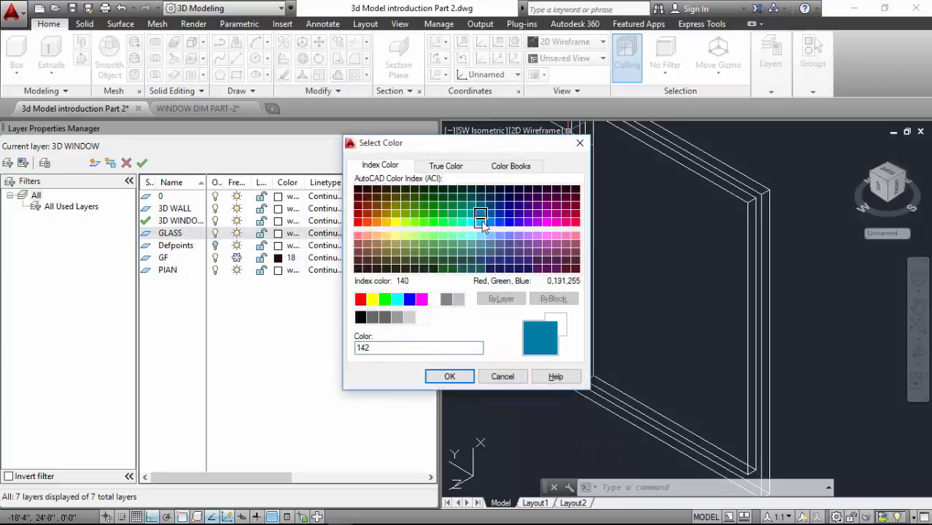
{"action": "left_click", "coordinate": [490, 216]}
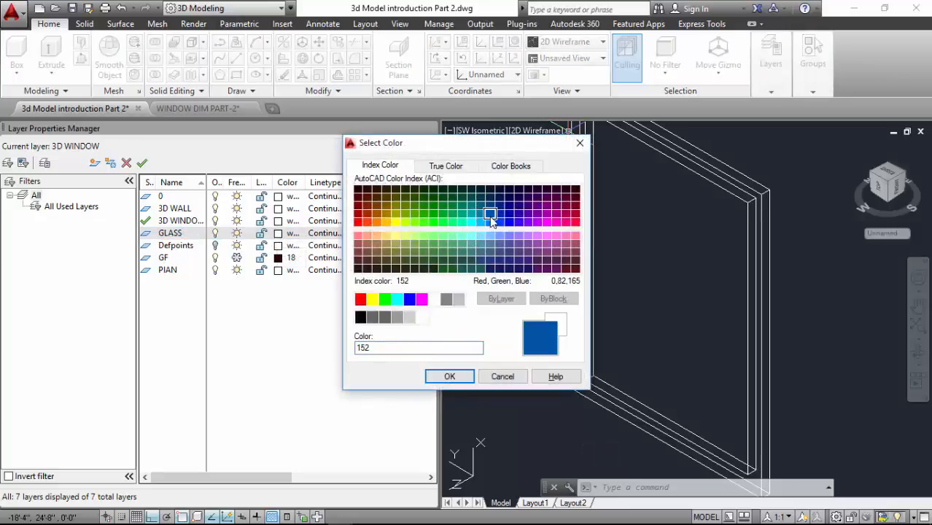
{"action": "left_click", "coordinate": [450, 377]}
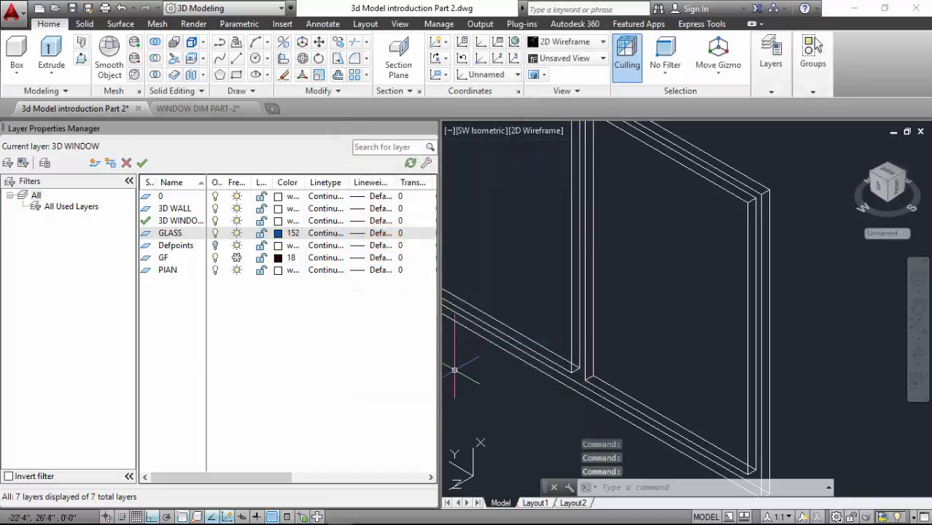
Make GLASS the current layer and close the layer manager
{"action": "left_click", "coordinate": [167, 233]}
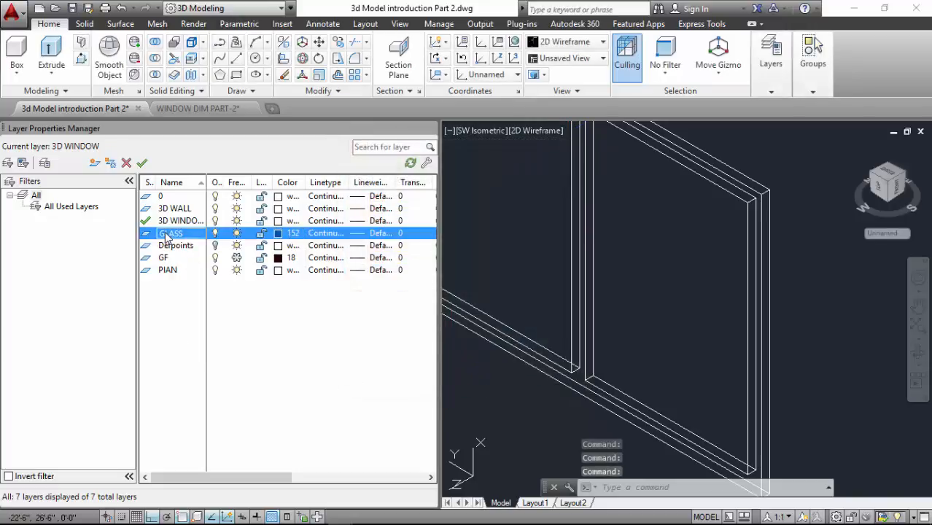
{"action": "left_click", "coordinate": [143, 163]}
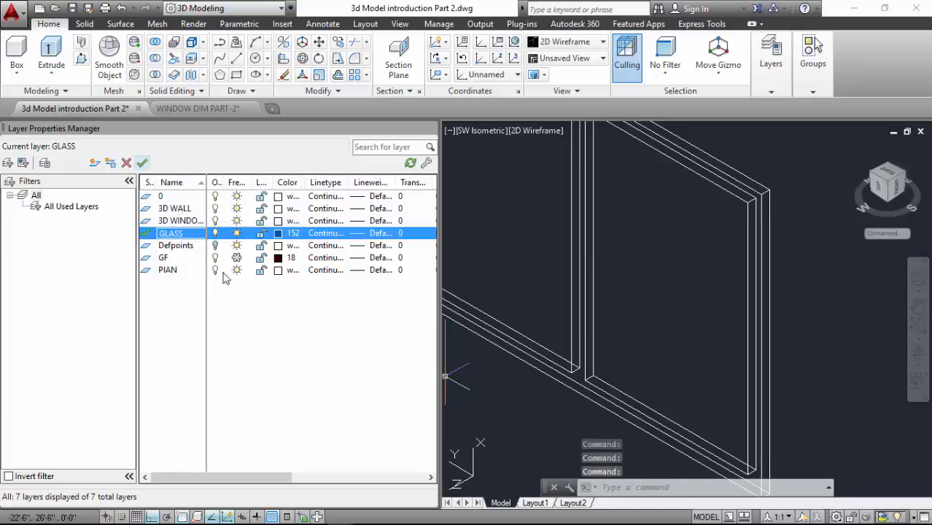
{"action": "left_click", "coordinate": [429, 129]}
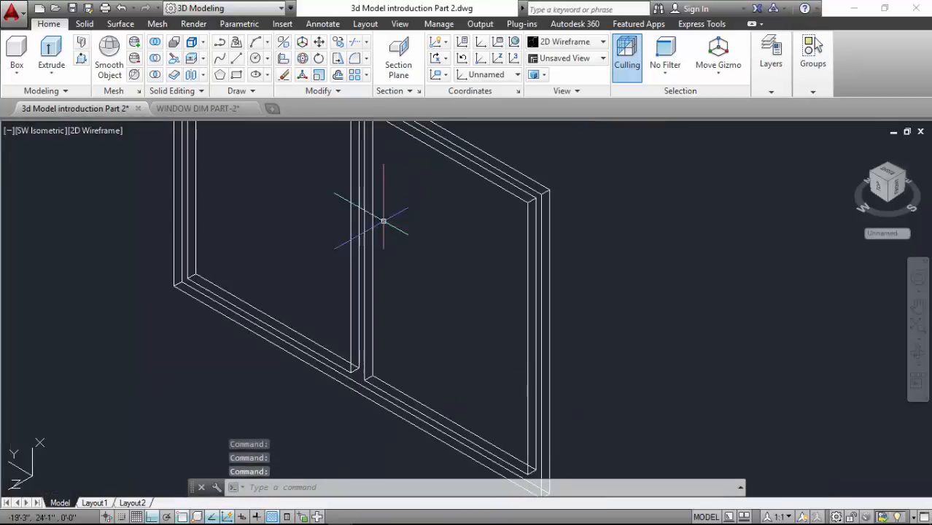
Draw a rectangle for the glass in the frame's left pane opening, snapping to the opening's upper-left and lower-right corners
{"action": "left_click", "coordinate": [238, 75]}
{"action": "scroll", "coordinate": [271, 380], "scroll_direction": "down", "scroll_amount": 5}
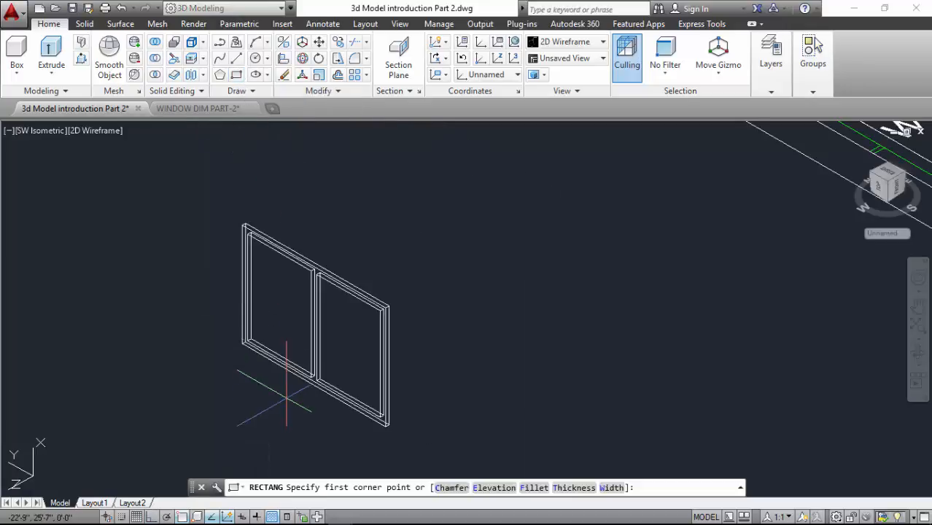
{"action": "scroll", "coordinate": [260, 222], "scroll_direction": "up", "scroll_amount": 6}
{"action": "scroll", "coordinate": [208, 229], "scroll_direction": "up", "scroll_amount": 1}
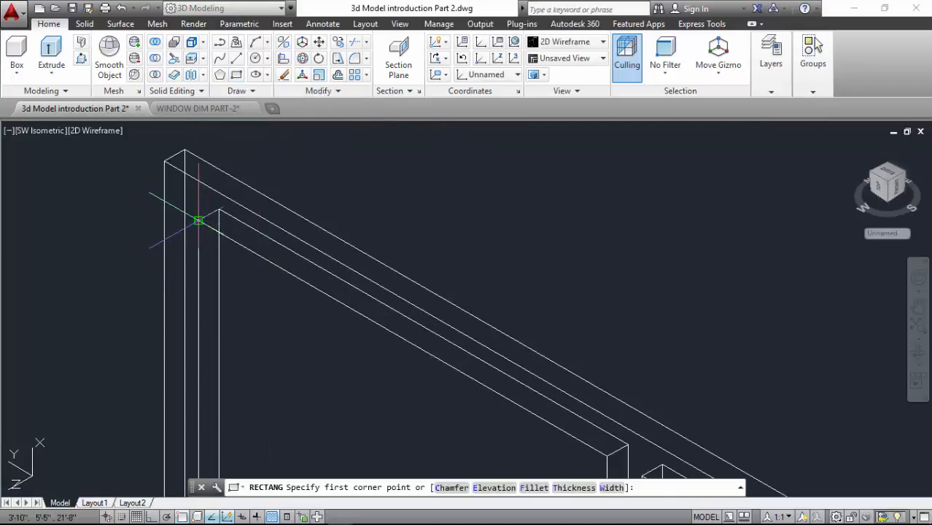
{"action": "left_click", "coordinate": [198, 220]}
{"action": "scroll", "coordinate": [196, 211], "scroll_direction": "down", "scroll_amount": 3}
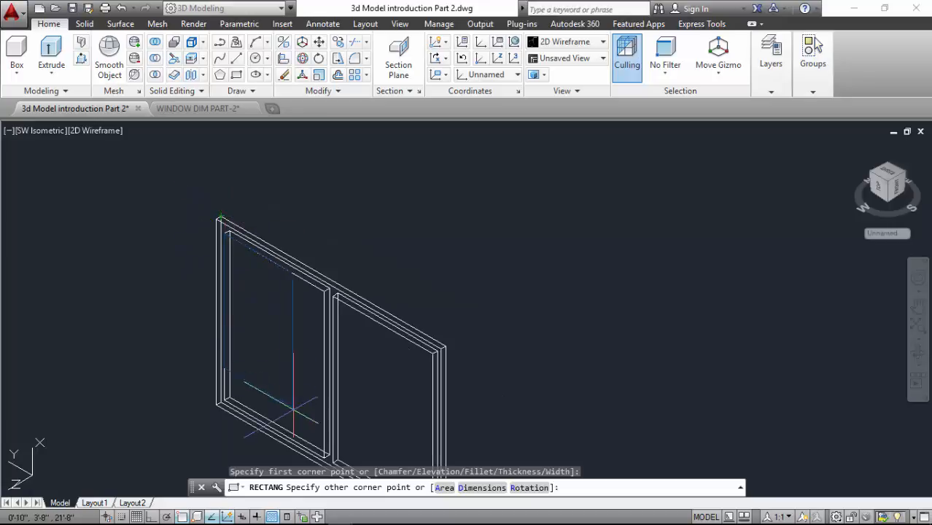
{"action": "scroll", "coordinate": [321, 438], "scroll_direction": "up", "scroll_amount": 4}
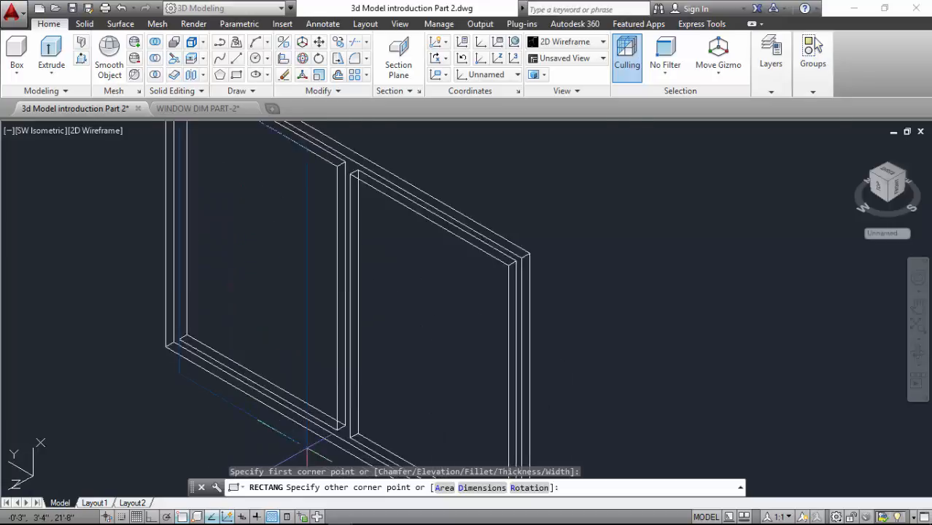
{"action": "left_click", "coordinate": [370, 402]}
{"action": "scroll", "coordinate": [310, 386], "scroll_direction": "down", "scroll_amount": 2}
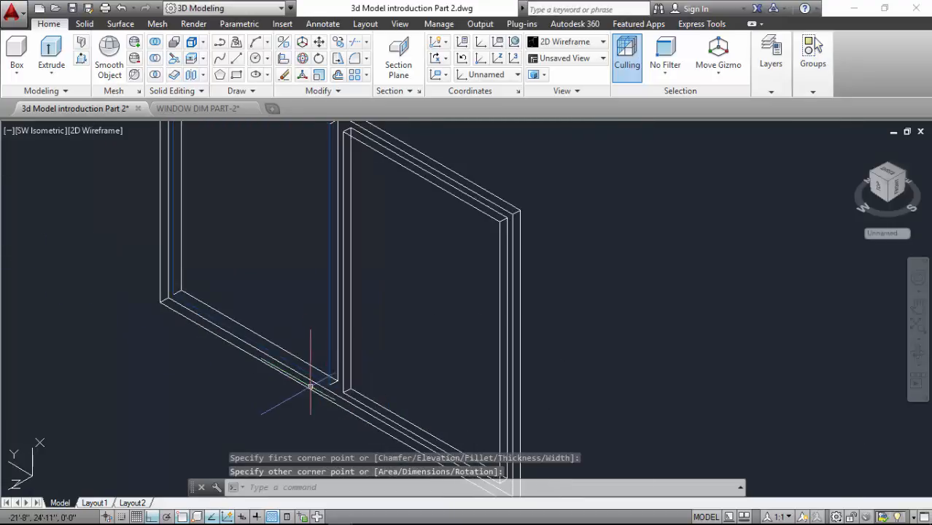
Copy the glass rectangle from the left pane opening into the right one, using matching upper-left corners as base and second points
{"action": "scroll", "coordinate": [302, 340], "scroll_direction": "down", "scroll_amount": 3}
{"action": "scroll", "coordinate": [319, 231], "scroll_direction": "up", "scroll_amount": 4}
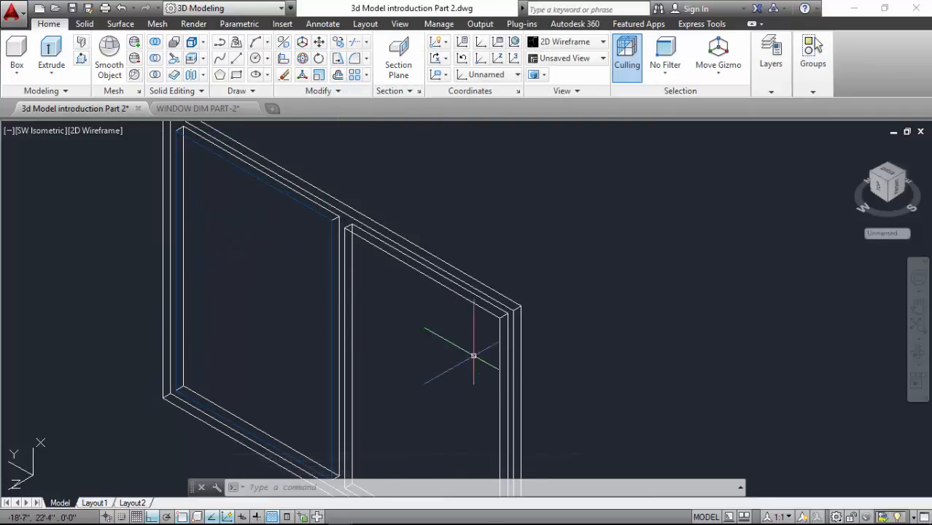
{"action": "left_click", "coordinate": [260, 264]}
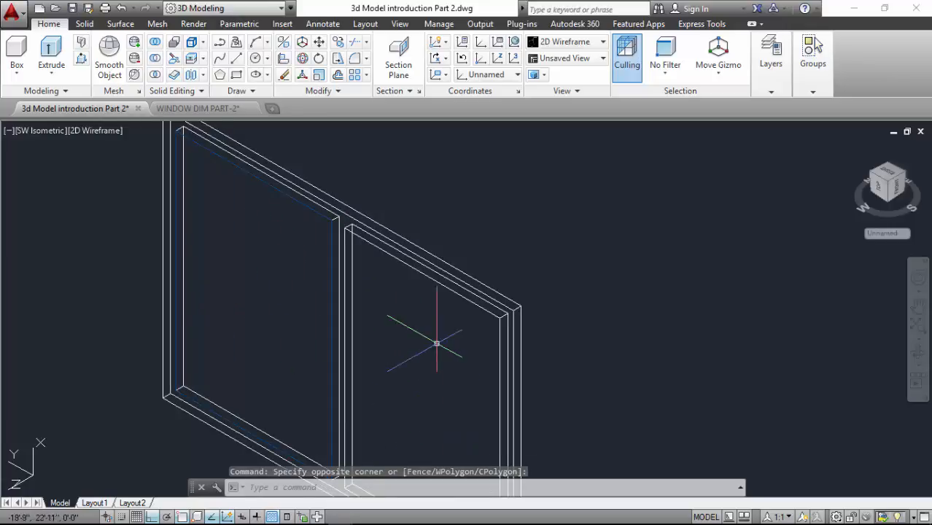
{"action": "left_click", "coordinate": [338, 42]}
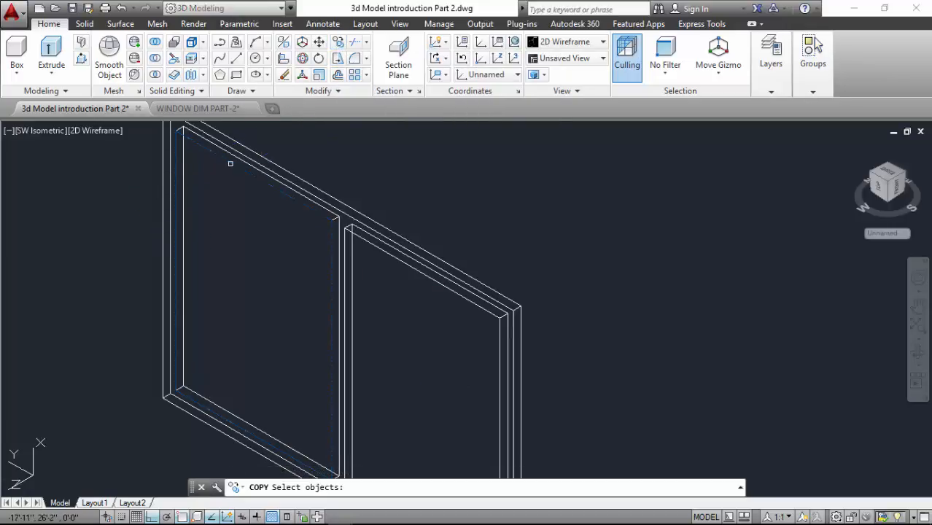
{"action": "left_click", "coordinate": [230, 164]}
{"action": "key", "text": "Return"}
{"action": "left_click", "coordinate": [176, 129]}
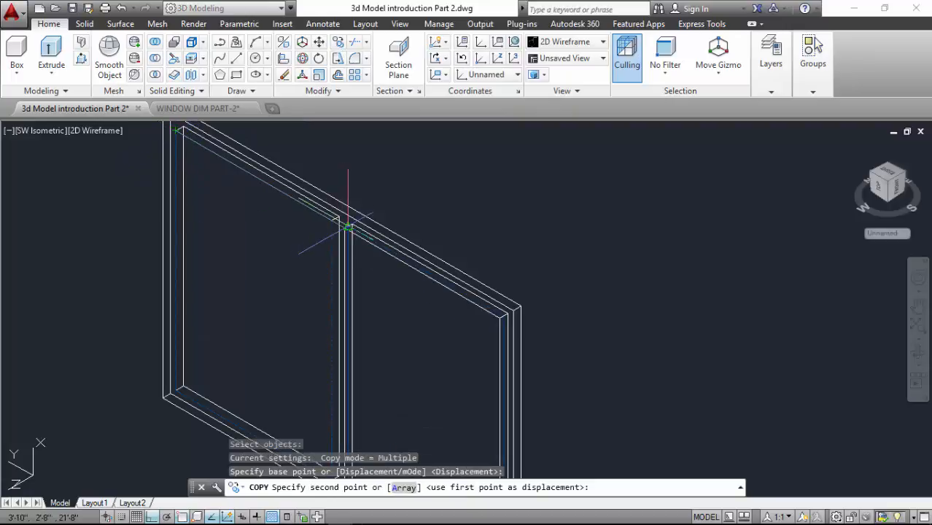
{"action": "scroll", "coordinate": [347, 227], "scroll_direction": "up", "scroll_amount": 5}
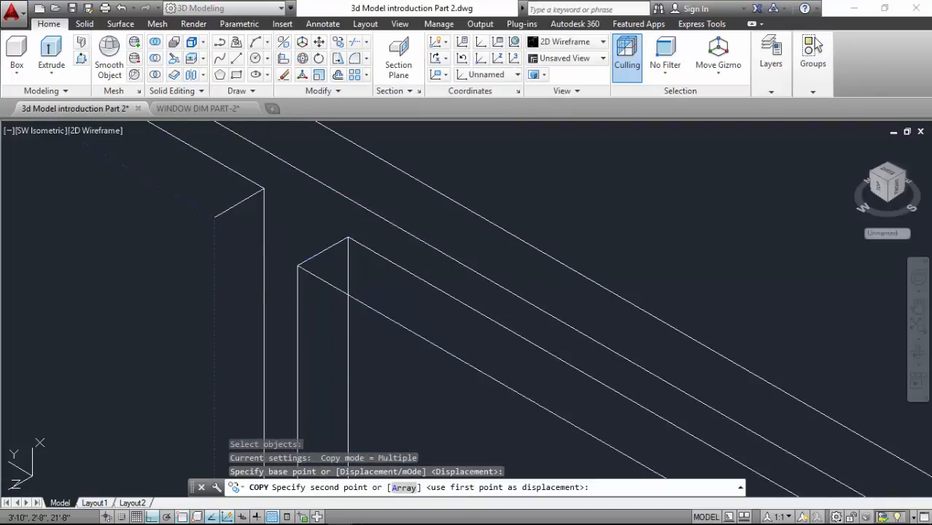
{"action": "scroll", "coordinate": [307, 168], "scroll_direction": "down", "scroll_amount": 2}
{"action": "left_click", "coordinate": [293, 168]}
{"action": "key", "text": "Return"}
{"action": "scroll", "coordinate": [307, 175], "scroll_direction": "down", "scroll_amount": 5}
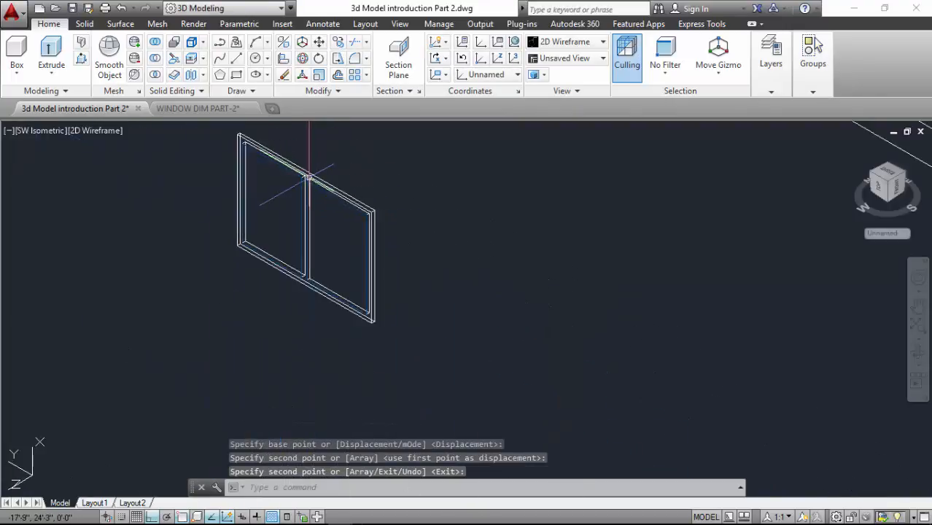
Move the left glass rectangle from its upper-left corner to the midpoint of the opening's depth edge, centring it in the frame thickness
{"action": "scroll", "coordinate": [295, 193], "scroll_direction": "up", "scroll_amount": 6}
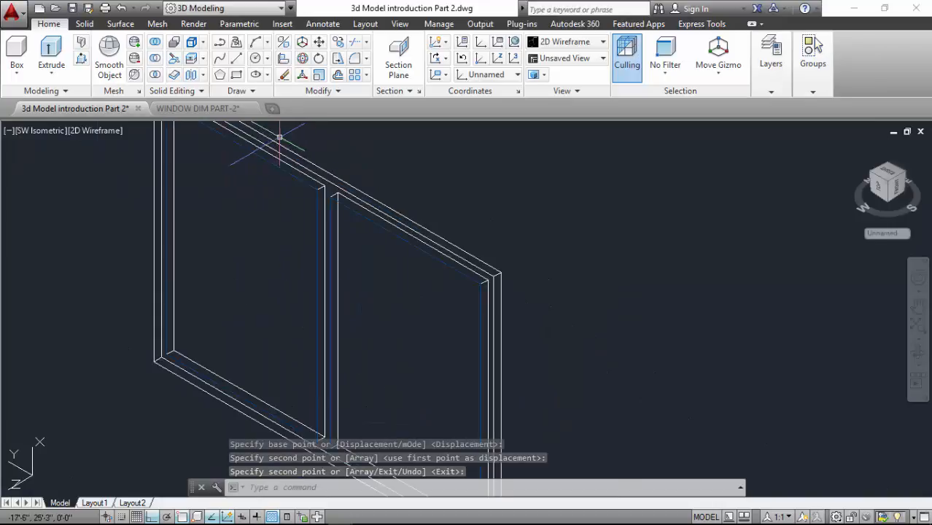
{"action": "scroll", "coordinate": [334, 213], "scroll_direction": "up", "scroll_amount": 4}
{"action": "scroll", "coordinate": [388, 186], "scroll_direction": "down", "scroll_amount": 4}
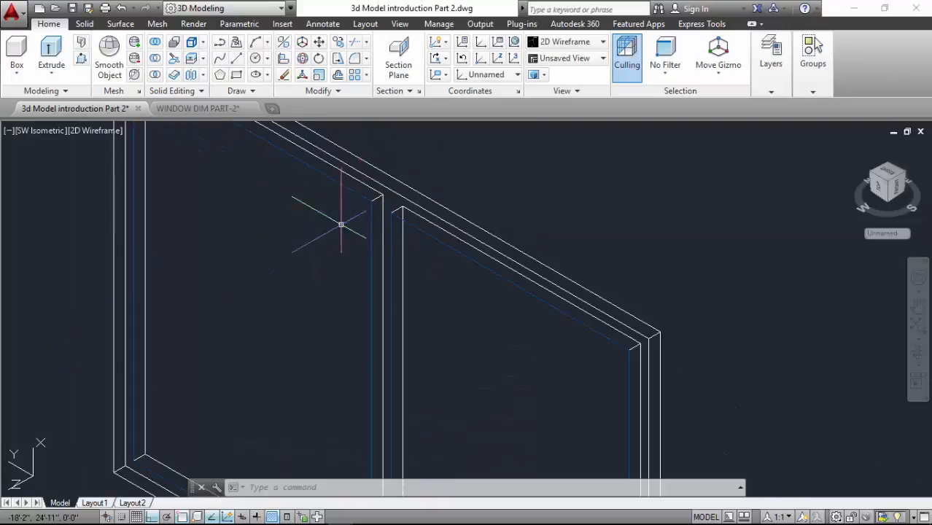
{"action": "scroll", "coordinate": [303, 317], "scroll_direction": "down", "scroll_amount": 2}
{"action": "scroll", "coordinate": [208, 162], "scroll_direction": "up", "scroll_amount": 4}
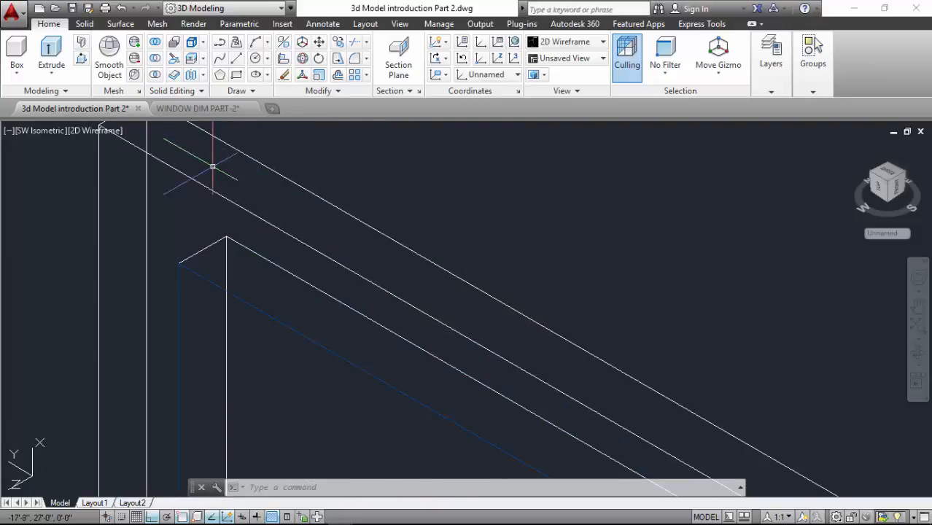
{"action": "scroll", "coordinate": [235, 166], "scroll_direction": "up", "scroll_amount": 1}
{"action": "key", "text": "Escape"}
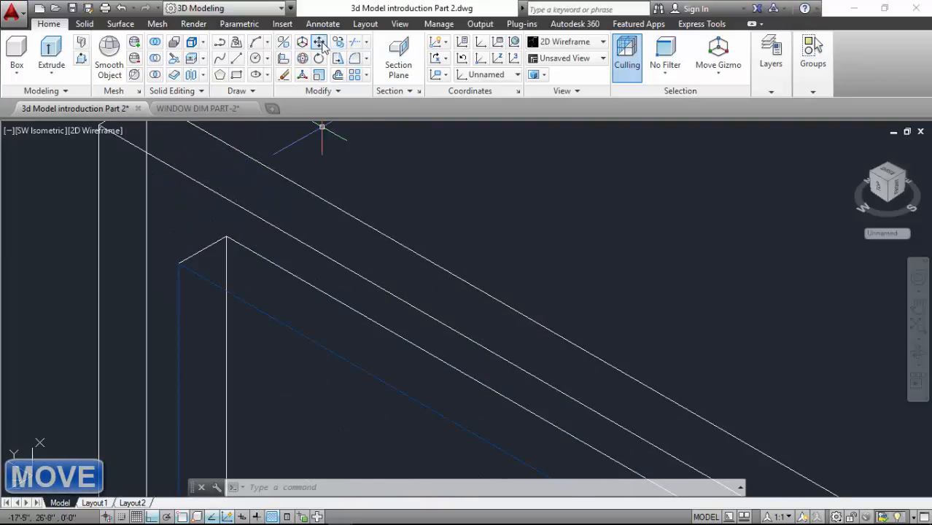
{"action": "left_click", "coordinate": [318, 41]}
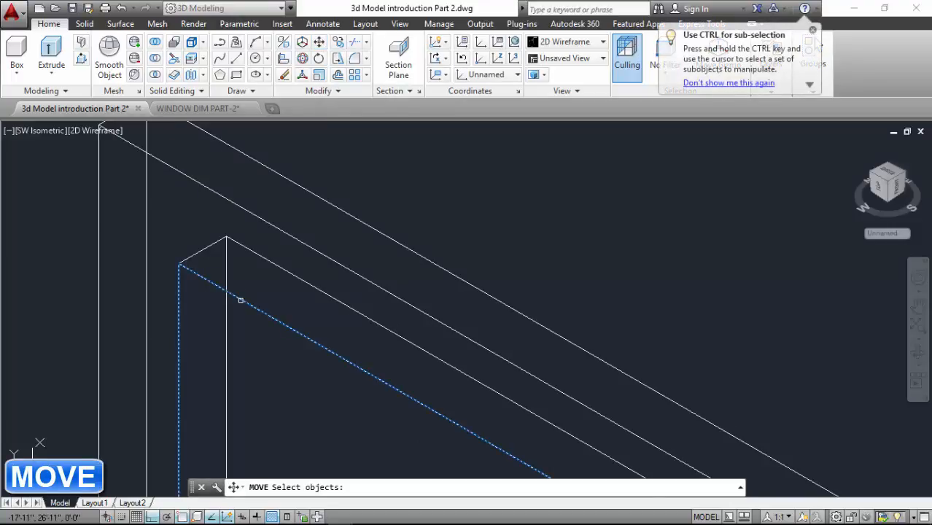
{"action": "left_click", "coordinate": [240, 300]}
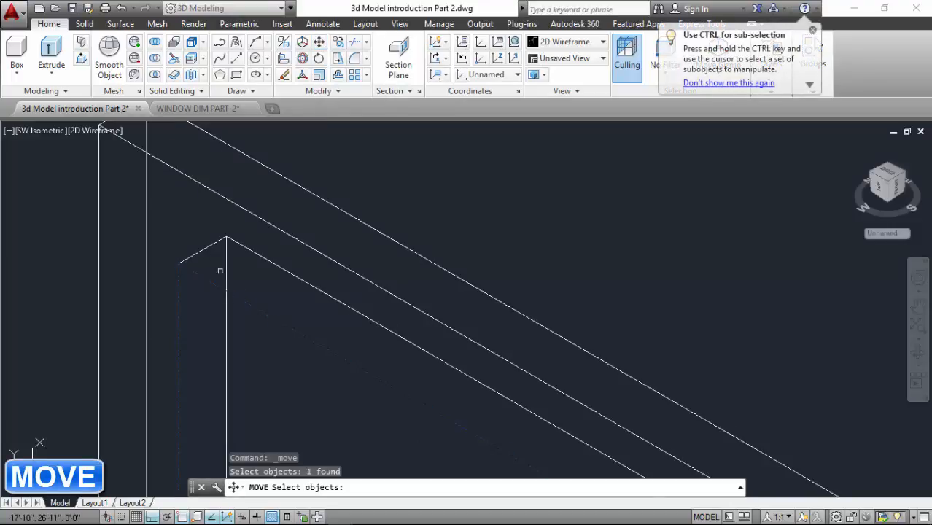
{"action": "key", "text": "Return"}
{"action": "left_click", "coordinate": [178, 260]}
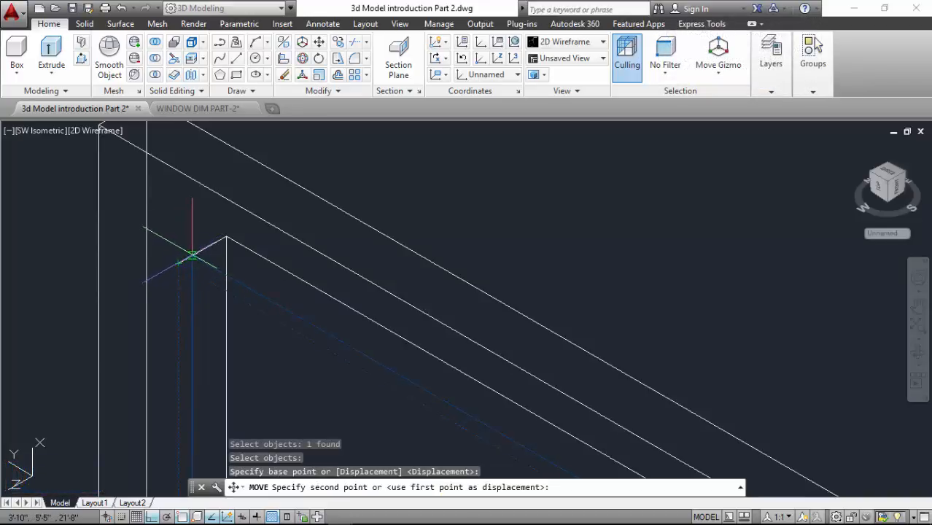
{"action": "left_click", "coordinate": [203, 250]}
{"action": "scroll", "coordinate": [128, 183], "scroll_direction": "down", "scroll_amount": 6}
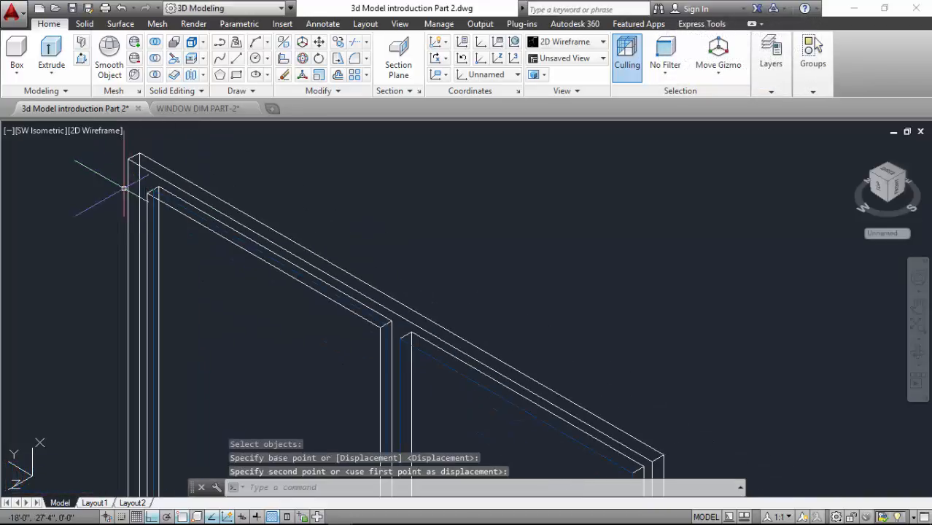
Move the right glass rectangle from its upper-left corner to the midpoint of the right opening's depth edge
{"action": "scroll", "coordinate": [408, 346], "scroll_direction": "up", "scroll_amount": 2}
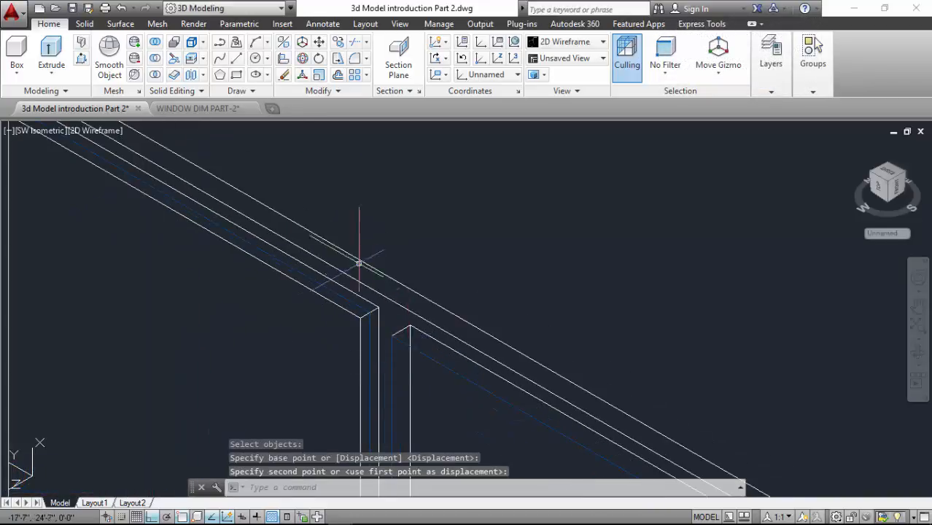
{"action": "left_click", "coordinate": [319, 44]}
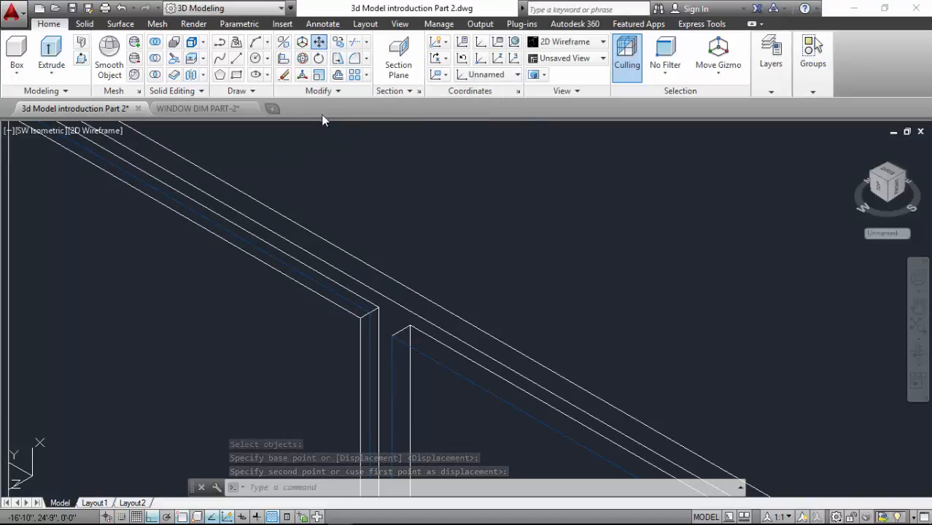
{"action": "left_click", "coordinate": [422, 354]}
{"action": "scroll", "coordinate": [421, 354], "scroll_direction": "up", "scroll_amount": 2}
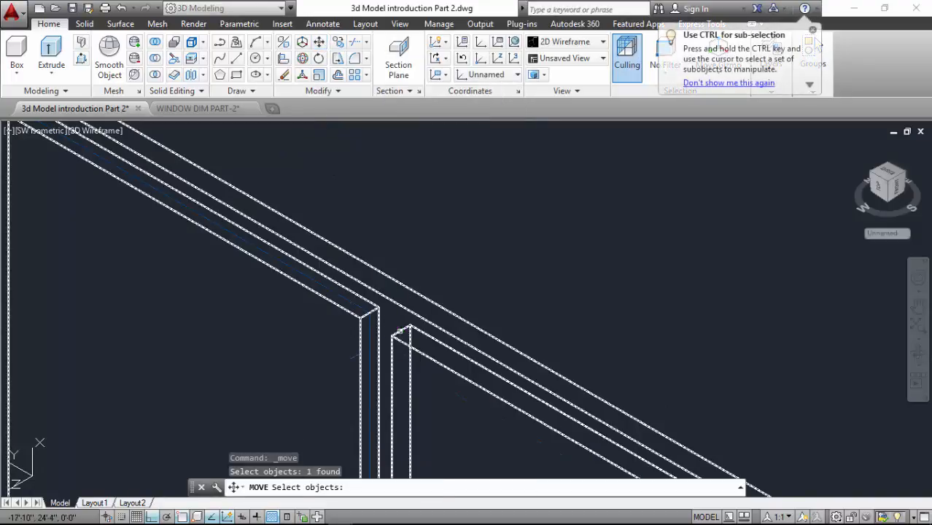
{"action": "key", "text": "Return"}
{"action": "left_click", "coordinate": [390, 329]}
{"action": "scroll", "coordinate": [394, 325], "scroll_direction": "up", "scroll_amount": 2}
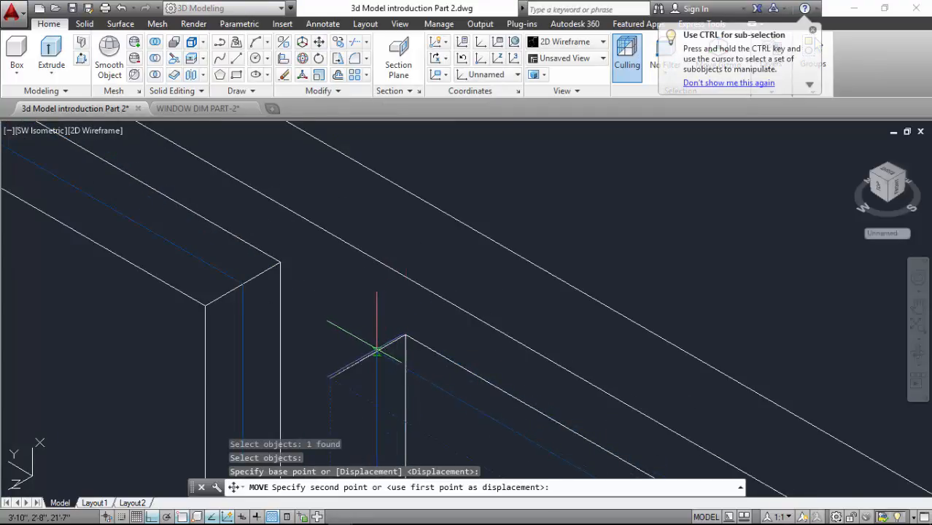
{"action": "left_click", "coordinate": [371, 354]}
{"action": "scroll", "coordinate": [362, 230], "scroll_direction": "down", "scroll_amount": 5}
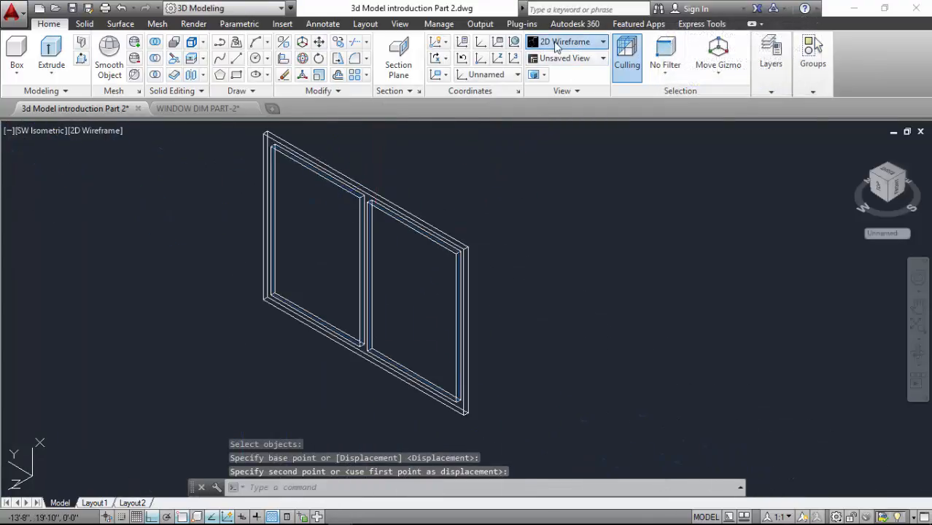
Check the glass outlines within the frame in the Realistic visual style, and return to 2D Wireframe
{"action": "left_click", "coordinate": [558, 42]}
{"action": "left_click", "coordinate": [726, 73]}
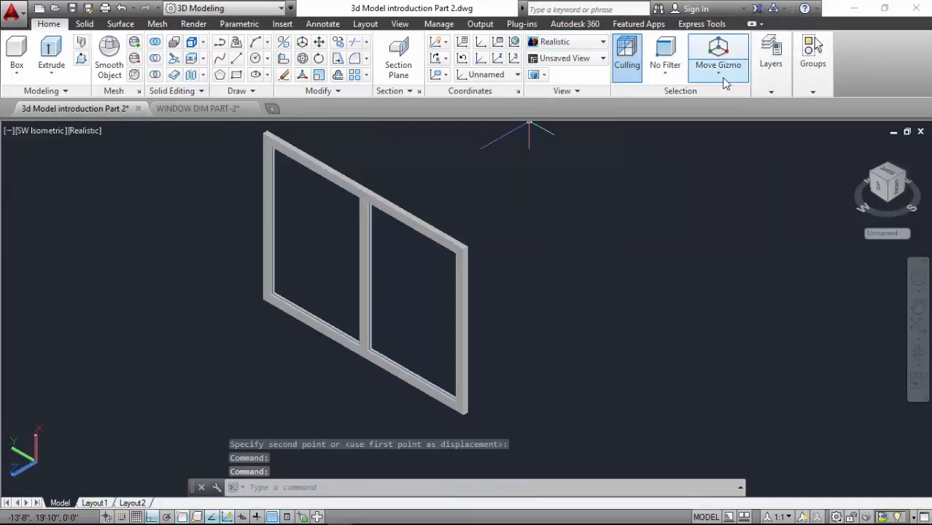
{"action": "scroll", "coordinate": [298, 245], "scroll_direction": "up", "scroll_amount": 10}
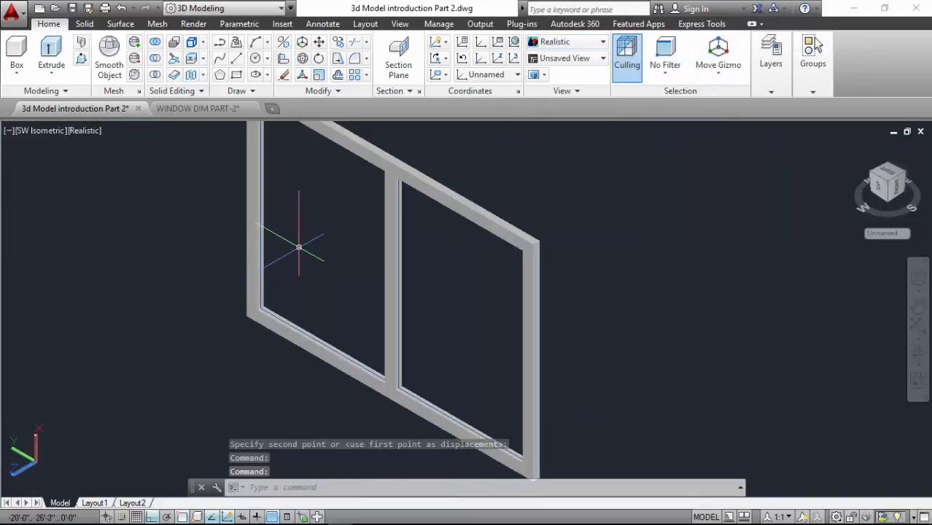
{"action": "scroll", "coordinate": [224, 344], "scroll_direction": "down", "scroll_amount": 10}
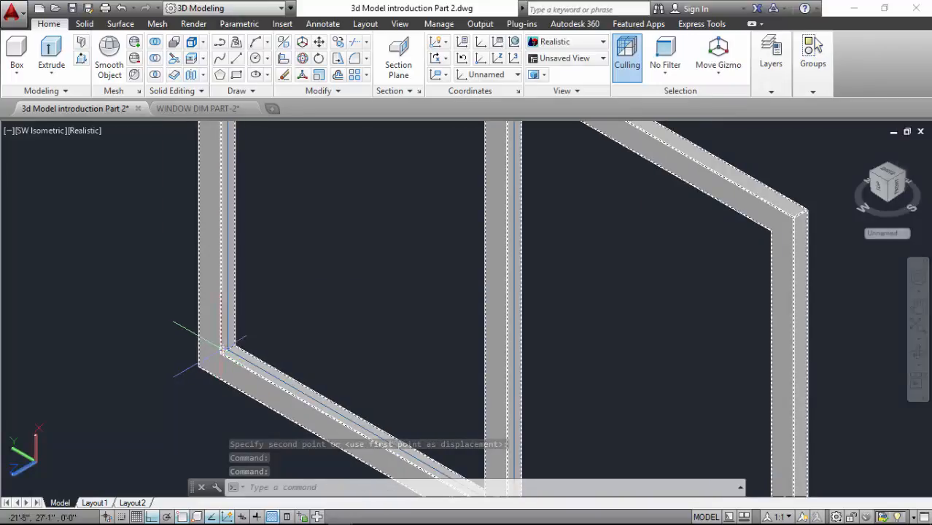
{"action": "left_click", "coordinate": [565, 43]}
{"action": "left_click", "coordinate": [552, 77]}
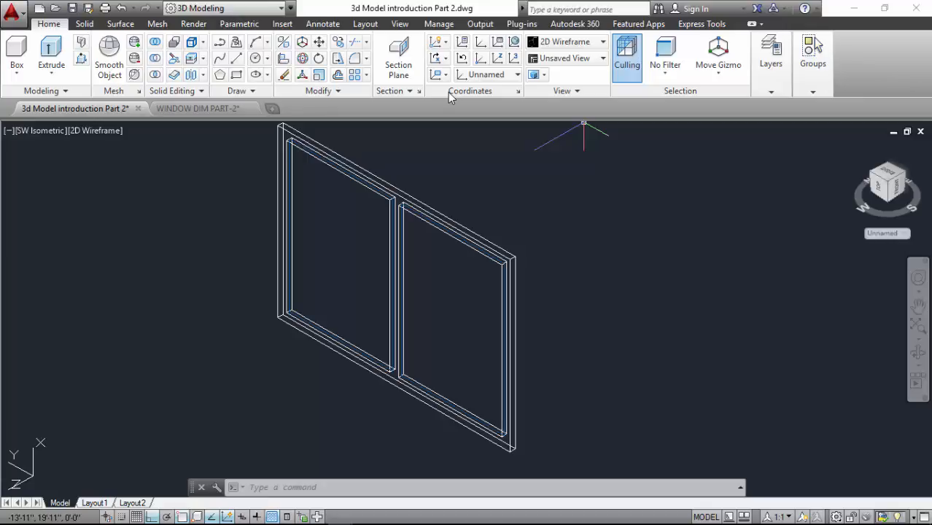
Convert both glass rectangles, in the left and right pane openings, into regions with the REGION command
{"action": "key", "text": "Escape"}
{"action": "key", "text": "Escape"}
{"action": "key", "text": "Escape"}
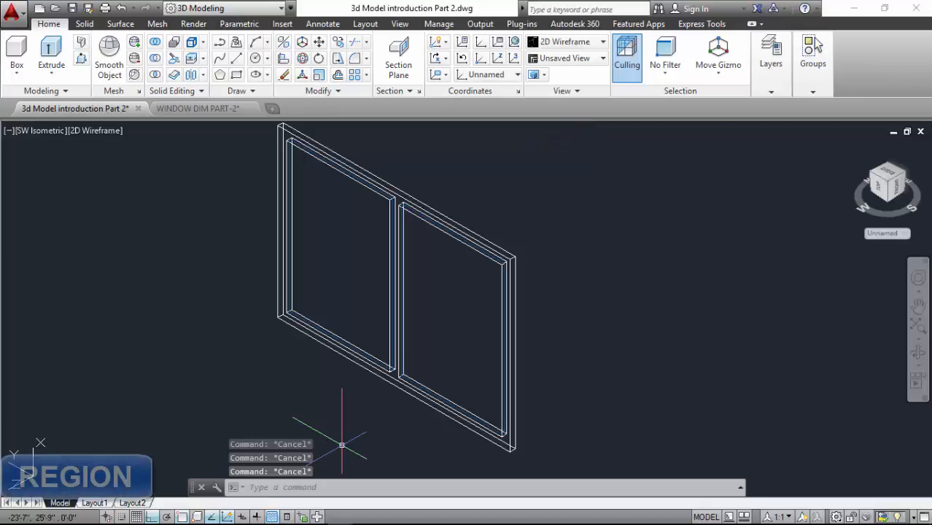
{"action": "type", "text": "region"}
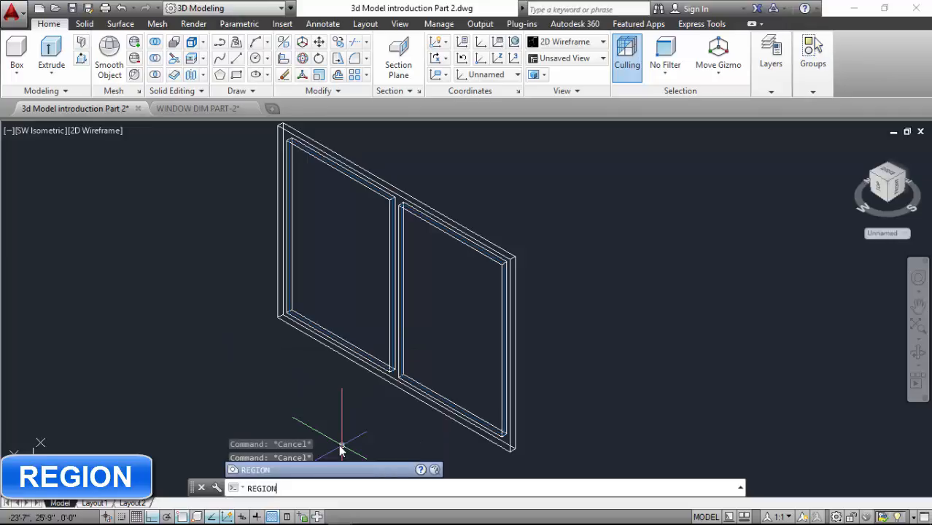
{"action": "key", "text": "Return"}
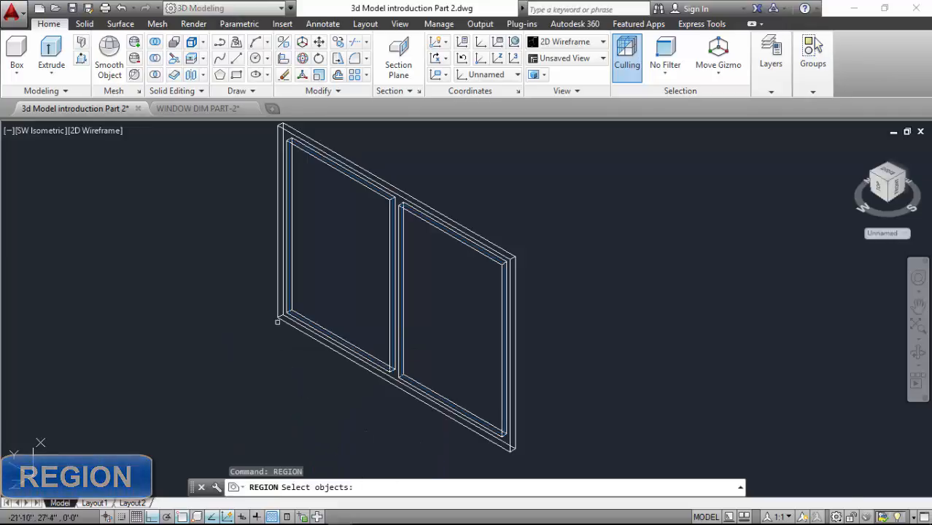
{"action": "scroll", "coordinate": [295, 310], "scroll_direction": "up", "scroll_amount": 5}
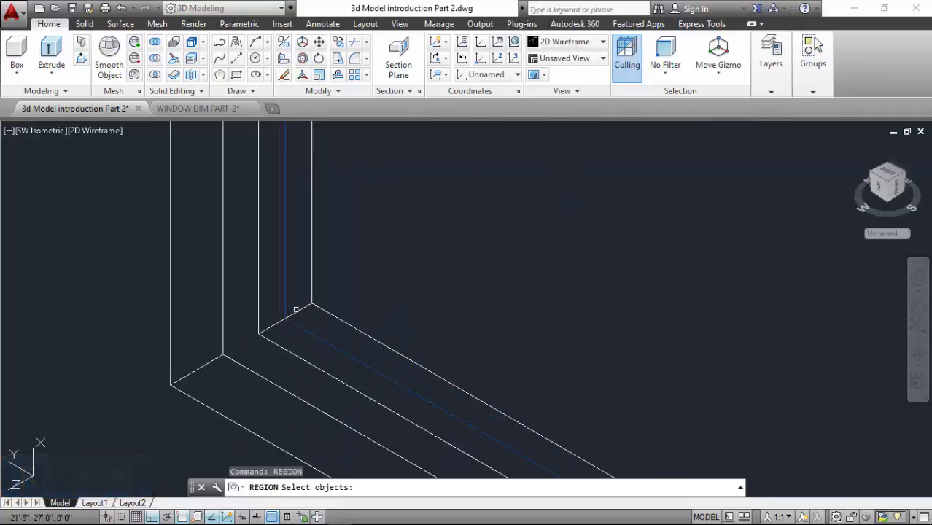
{"action": "left_click", "coordinate": [347, 355]}
{"action": "scroll", "coordinate": [304, 319], "scroll_direction": "down", "scroll_amount": 5}
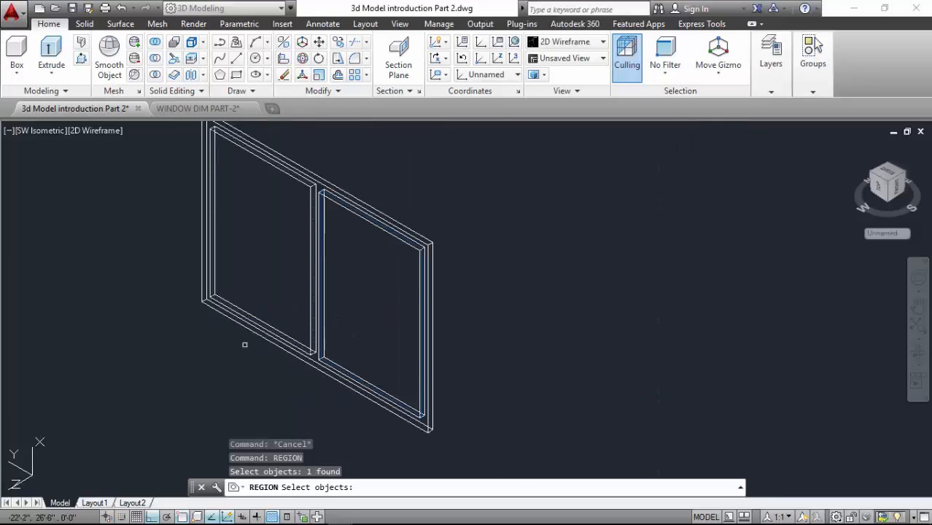
{"action": "scroll", "coordinate": [246, 343], "scroll_direction": "up", "scroll_amount": 5}
{"action": "left_click", "coordinate": [488, 353]}
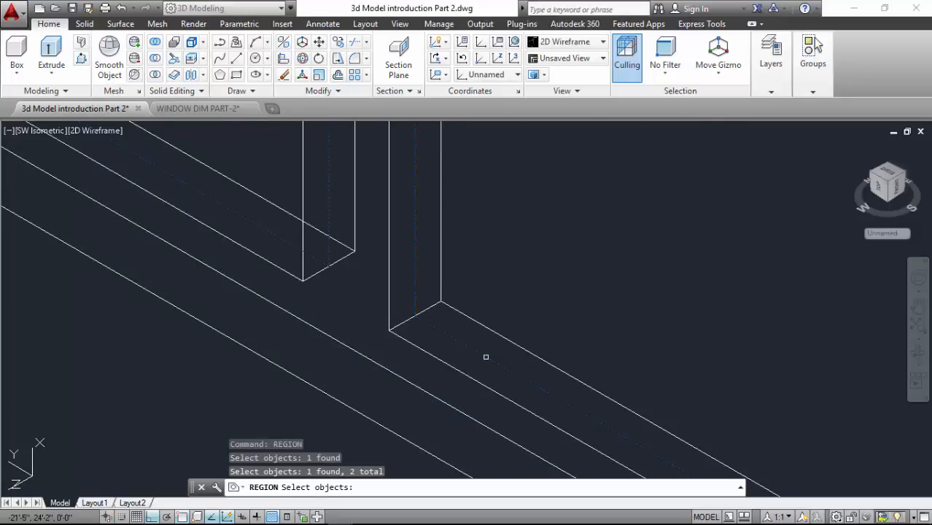
{"action": "key", "text": "Return"}
{"action": "scroll", "coordinate": [403, 343], "scroll_direction": "down", "scroll_amount": 8}
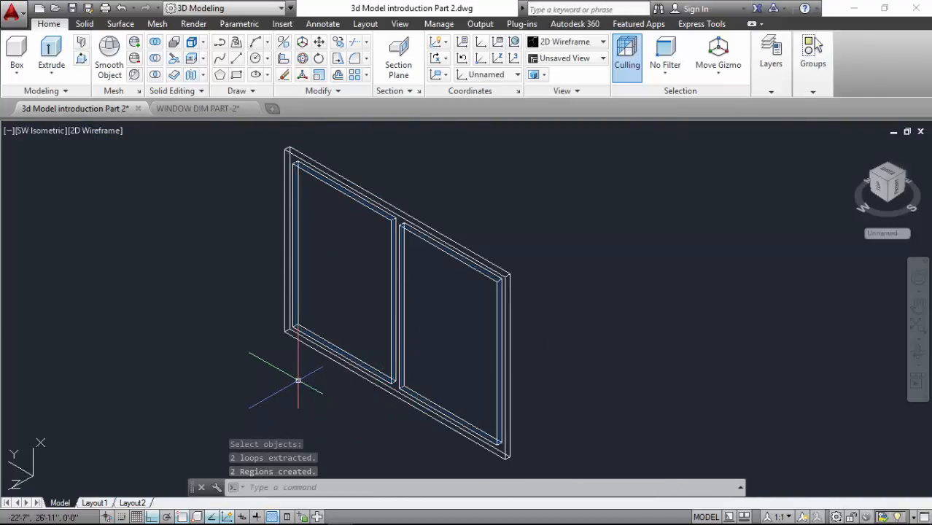
Switch the viewport to the Realistic visual style to show the window with its filled glass panes
{"action": "left_click", "coordinate": [566, 41]}
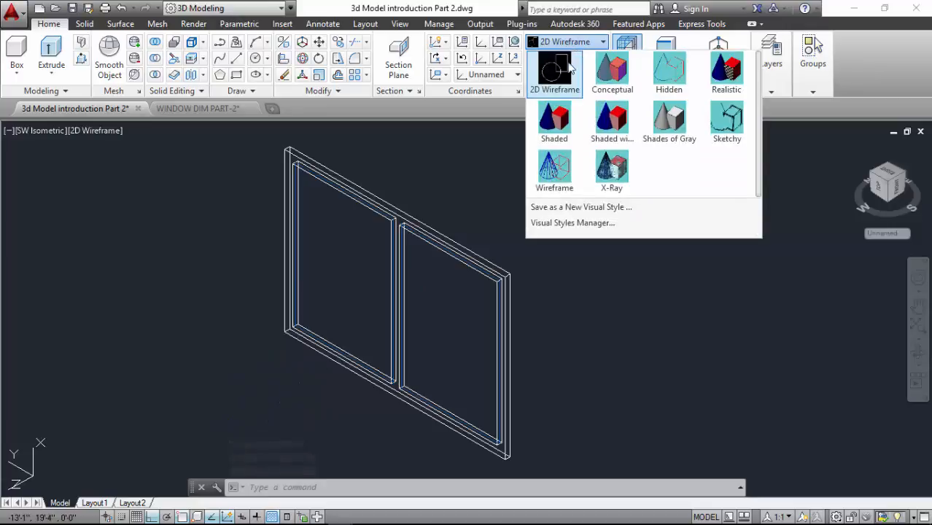
{"action": "left_click", "coordinate": [717, 86]}
{"action": "scroll", "coordinate": [389, 254], "scroll_direction": "up", "scroll_amount": 3}
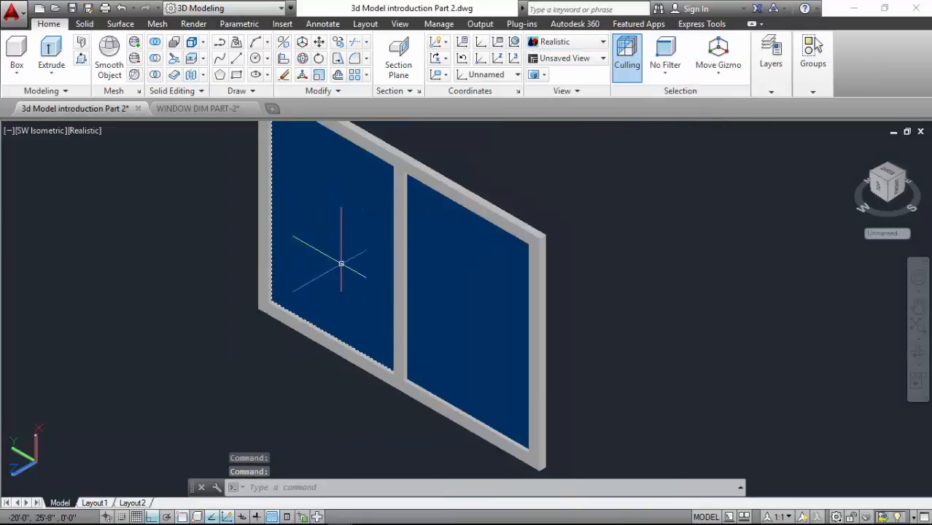
{"action": "scroll", "coordinate": [437, 420], "scroll_direction": "down", "scroll_amount": 2}
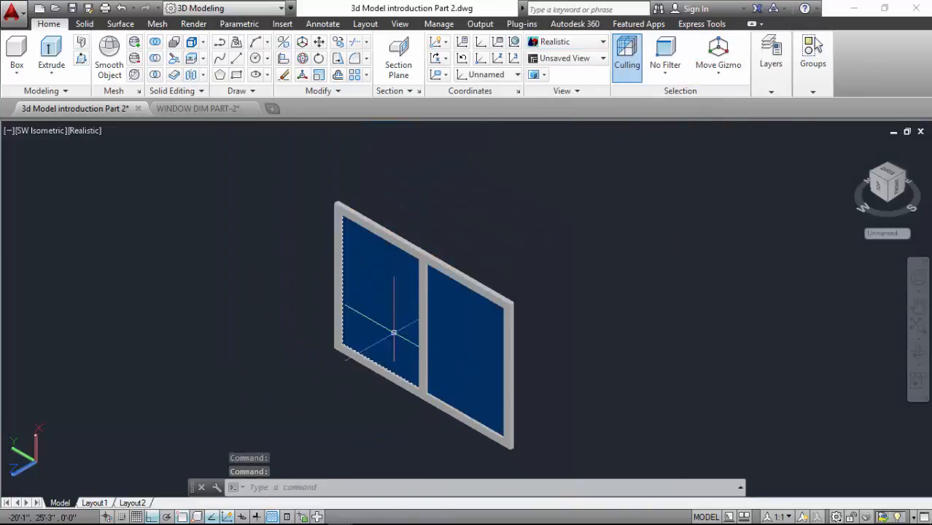
Combine the left and right glass panes of window W into one unnamed group with the GROUP command
{"action": "scroll", "coordinate": [368, 323], "scroll_direction": "up", "scroll_amount": 2}
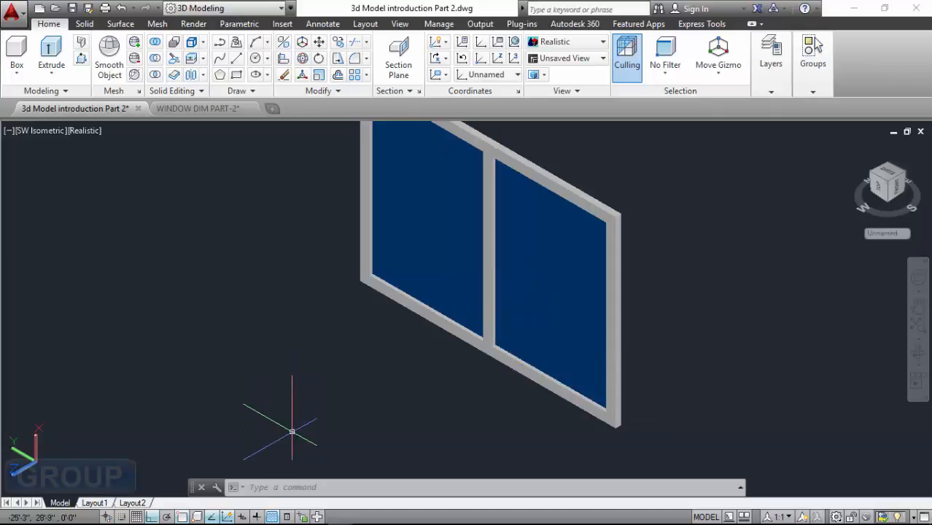
{"action": "type", "text": "GROu"}
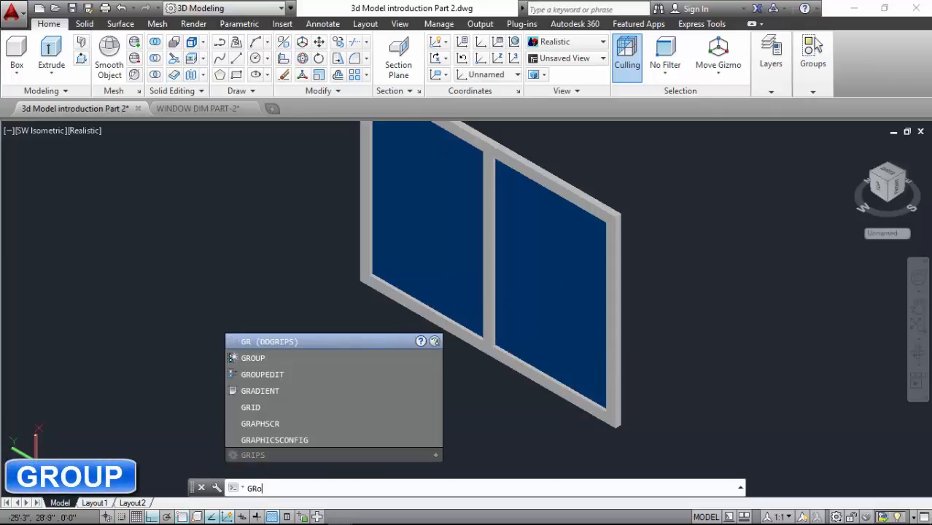
{"action": "type", "text": "p"}
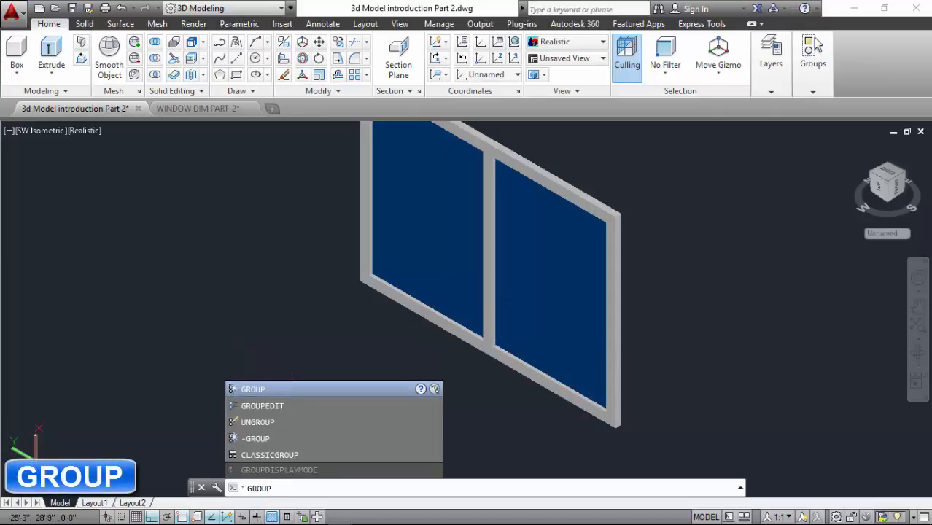
{"action": "key", "text": "Return"}
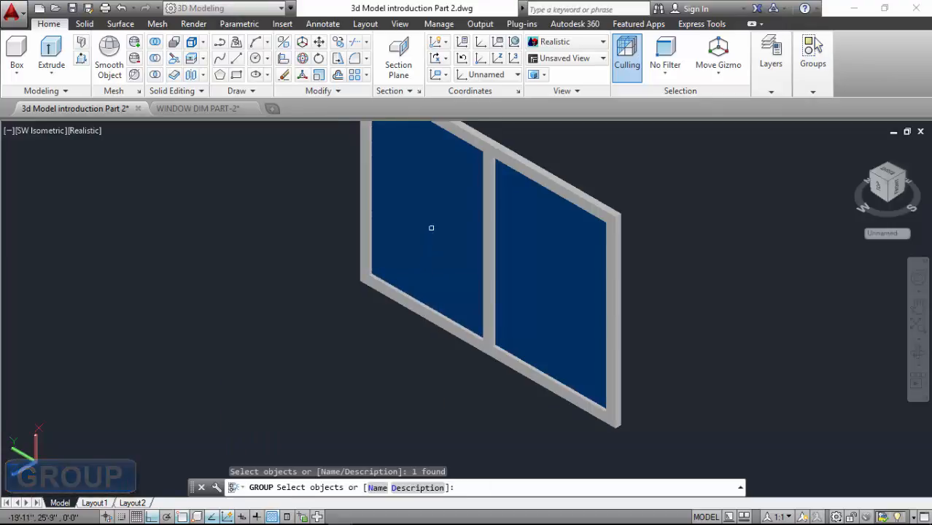
{"action": "left_click", "coordinate": [431, 227]}
{"action": "left_click", "coordinate": [556, 269]}
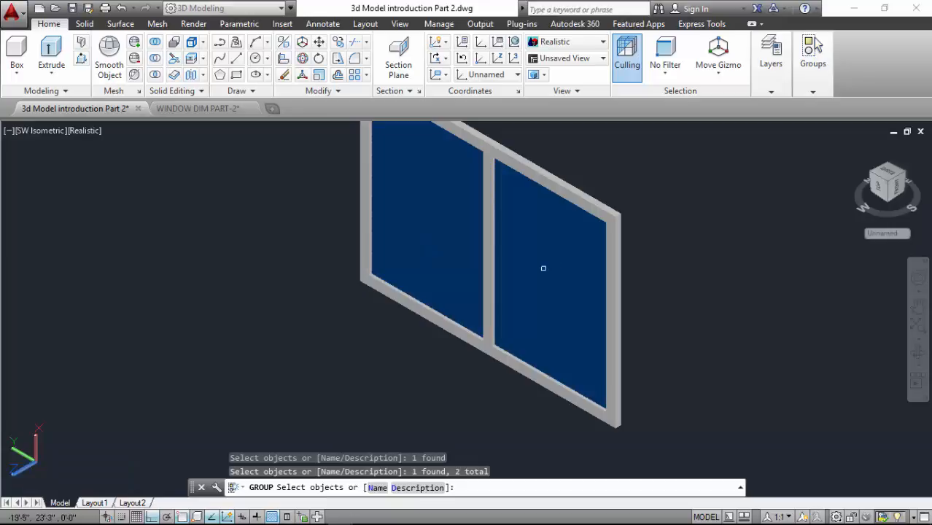
{"action": "key", "text": "Return"}
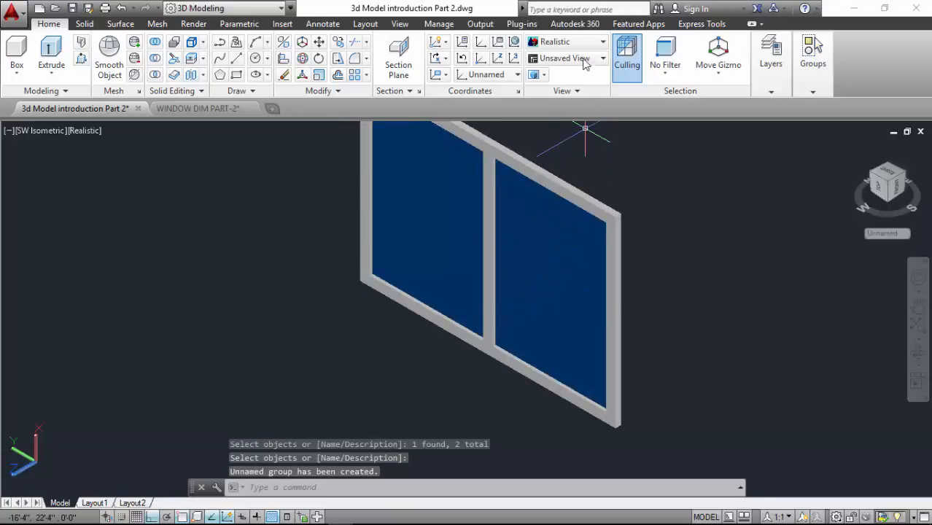
Switch to the 2D Wireframe style and select a glass pane to check that both panes act as one group
{"action": "left_click", "coordinate": [554, 41]}
{"action": "left_click", "coordinate": [557, 69]}
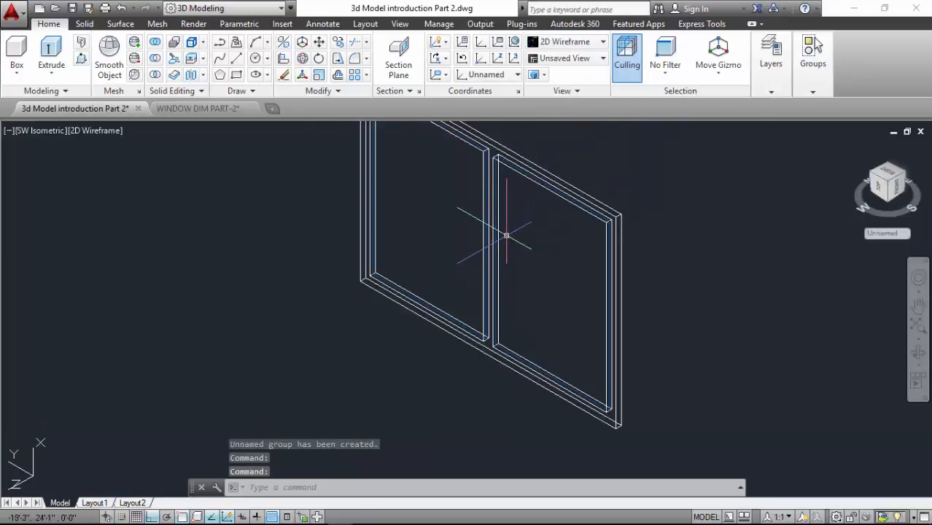
{"action": "scroll", "coordinate": [578, 196], "scroll_direction": "up", "scroll_amount": 2}
{"action": "left_click", "coordinate": [577, 223]}
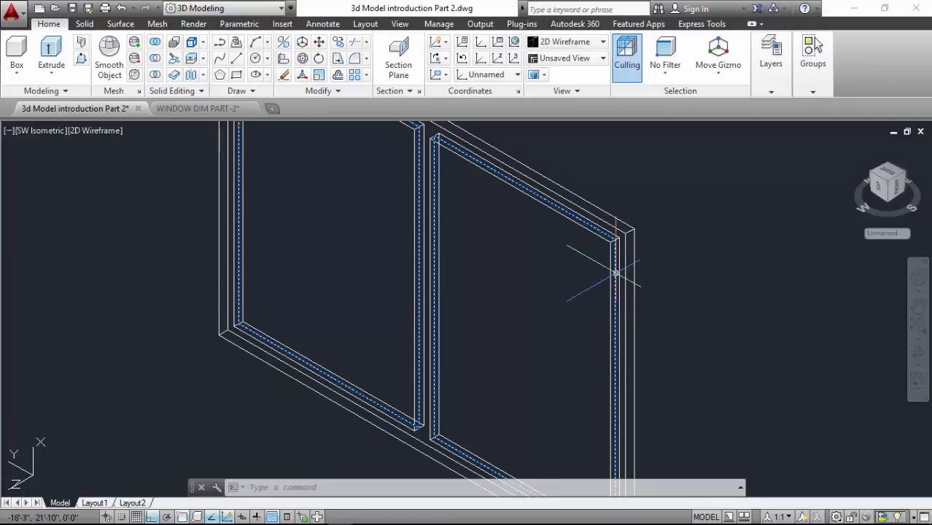
{"action": "mouse_move", "coordinate": [614, 275]}
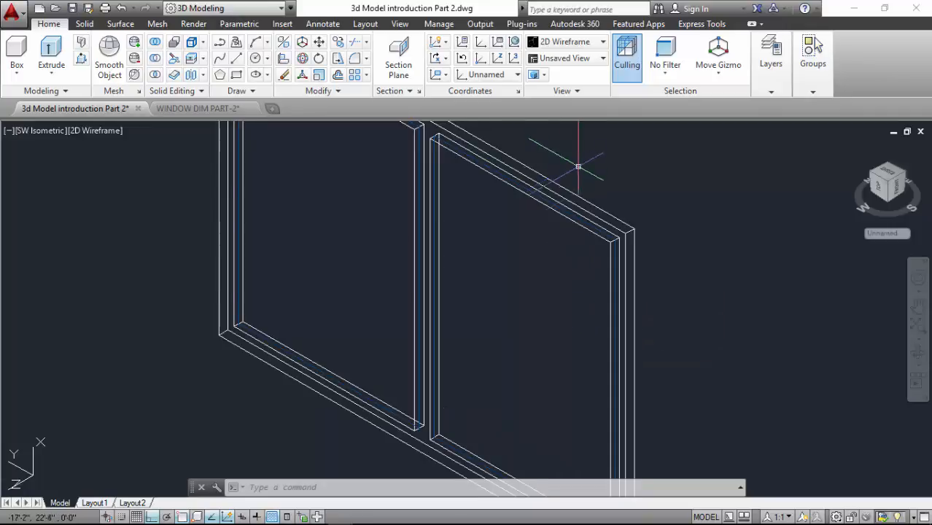
{"action": "scroll", "coordinate": [500, 261], "scroll_direction": "down", "scroll_amount": 4}
{"action": "scroll", "coordinate": [500, 255], "scroll_direction": "up", "scroll_amount": 2}
{"action": "scroll", "coordinate": [452, 306], "scroll_direction": "down", "scroll_amount": 2}
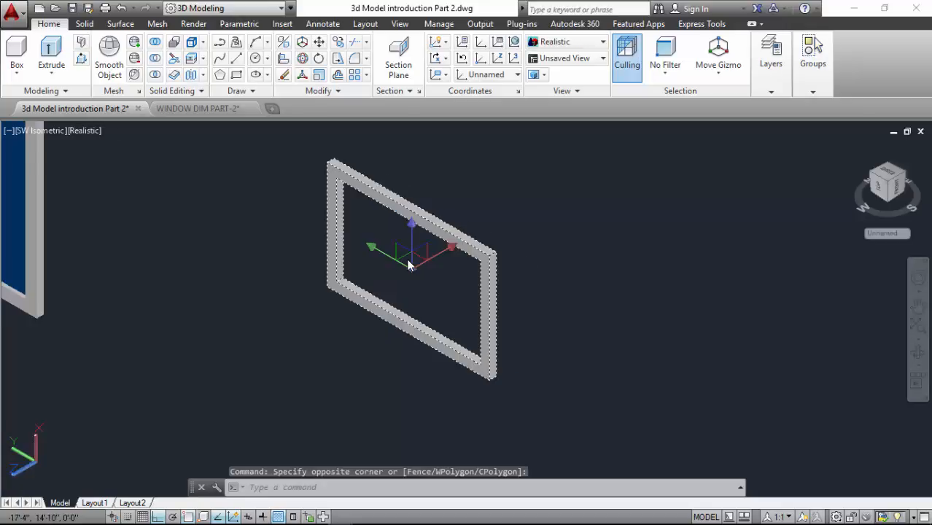
Erase the spare empty window frame standing beside the finished two-pane window
{"action": "key", "text": "Delete"}
{"action": "scroll", "coordinate": [406, 254], "scroll_direction": "down", "scroll_amount": 3}
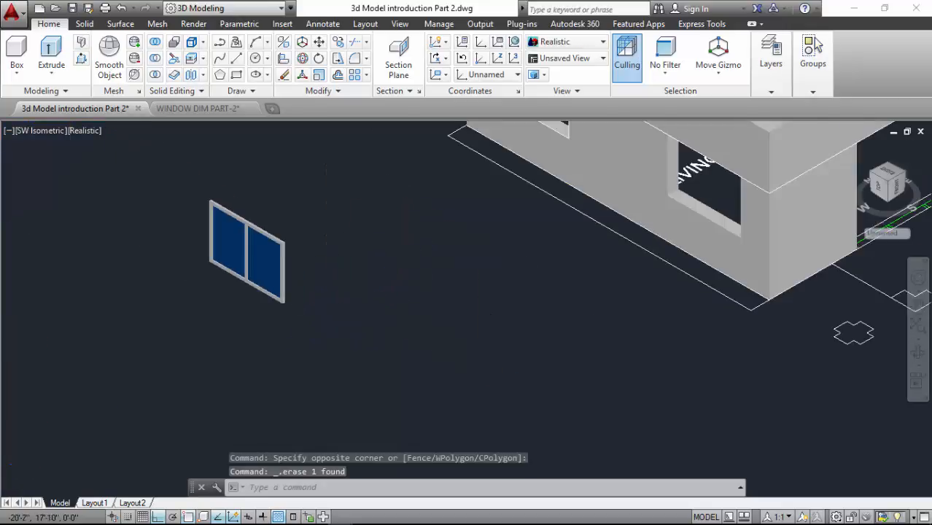
{"action": "scroll", "coordinate": [315, 325], "scroll_direction": "down", "scroll_amount": 8}
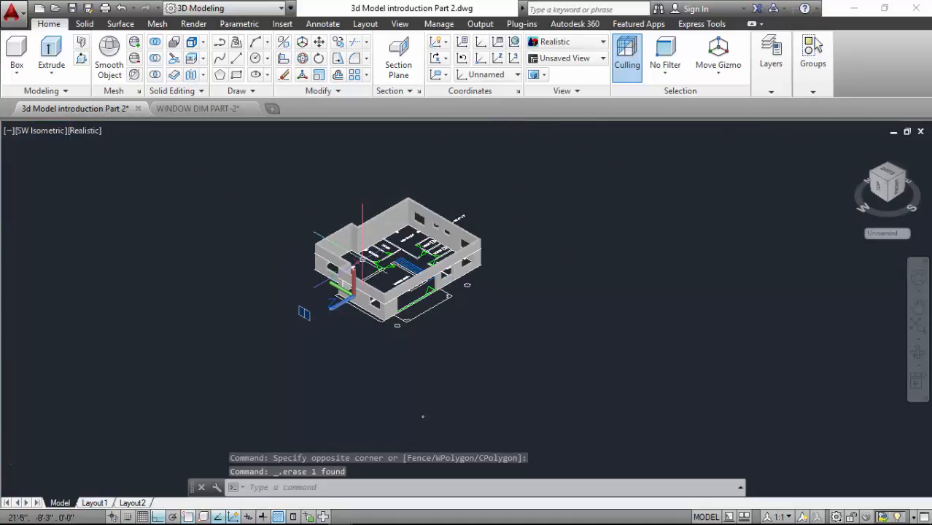
{"action": "scroll", "coordinate": [423, 244], "scroll_direction": "up", "scroll_amount": 6}
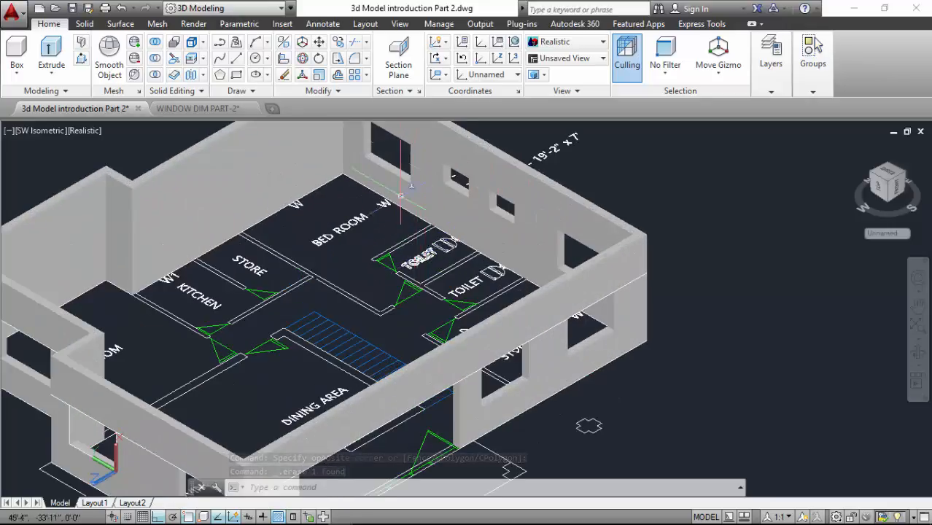
Examine the W1 window's frame and glass dimensions in the WINDOW DIM PART-2 drawing, and return to the 3D model drawing
{"action": "left_click", "coordinate": [187, 108]}
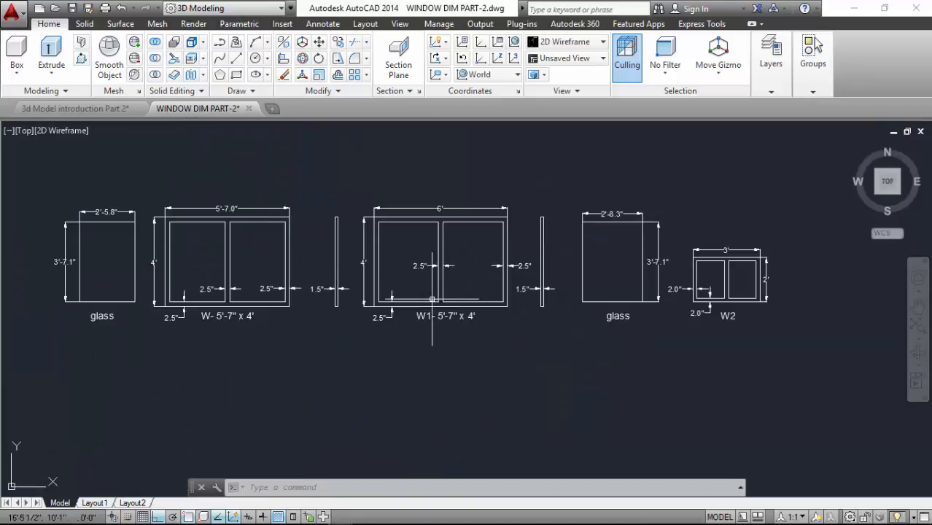
{"action": "scroll", "coordinate": [441, 299], "scroll_direction": "up", "scroll_amount": 2}
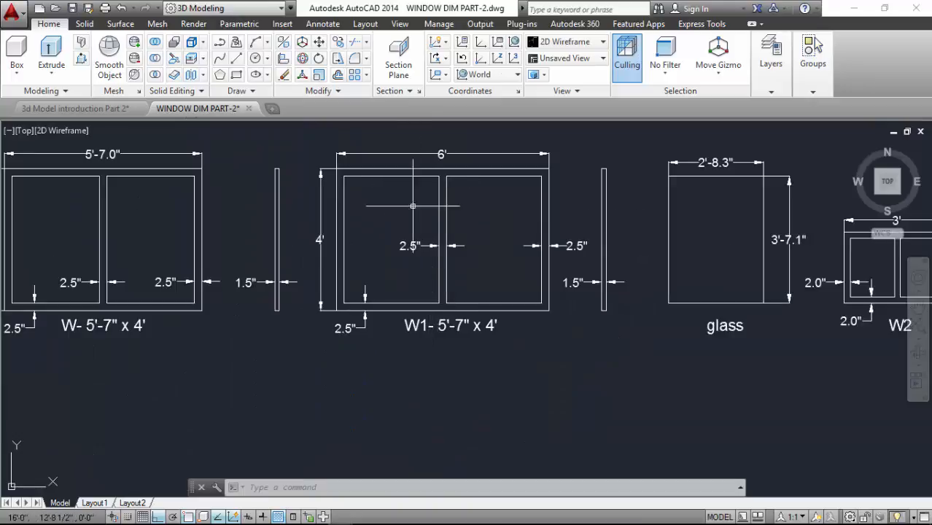
{"action": "left_click", "coordinate": [88, 109]}
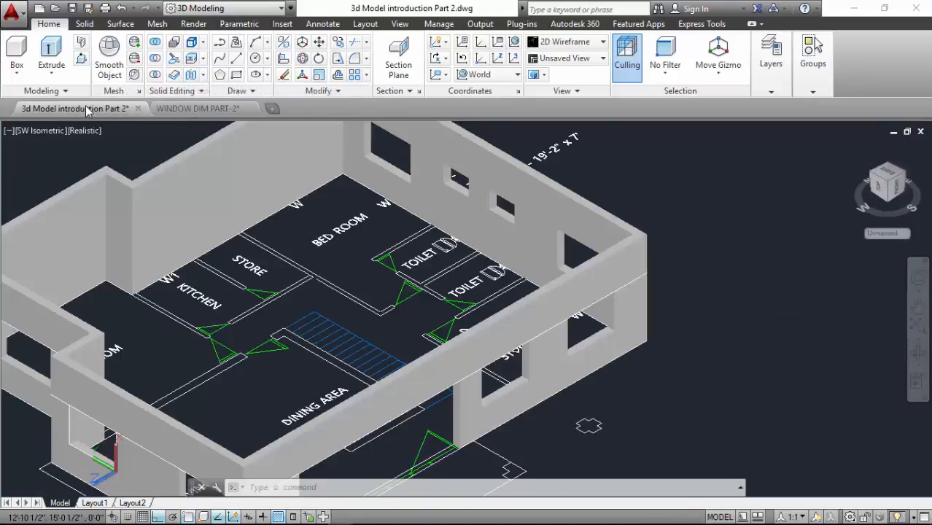
Orbit the house to face the bedroom's W1 wall opening and display the model in 2D Wireframe
{"action": "scroll", "coordinate": [386, 277], "scroll_direction": "down", "scroll_amount": 3}
{"action": "scroll", "coordinate": [438, 234], "scroll_direction": "up", "scroll_amount": 3}
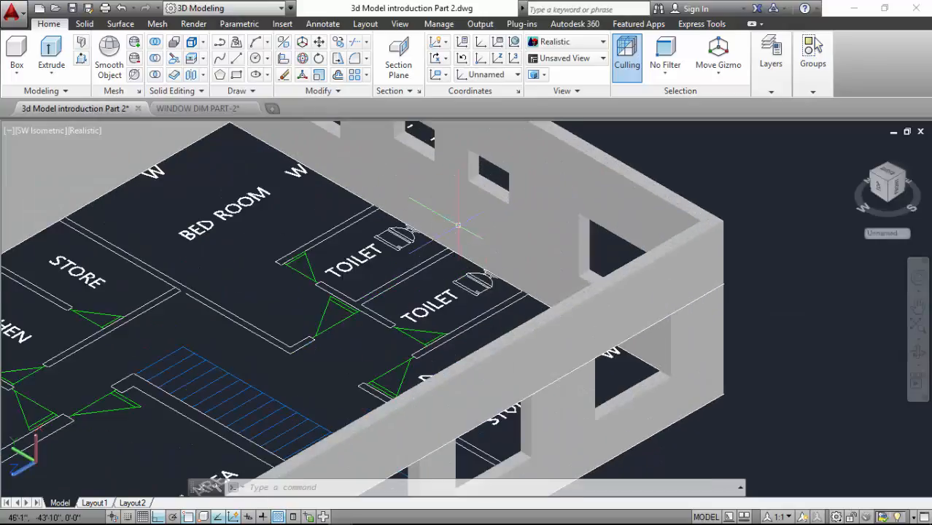
{"action": "scroll", "coordinate": [408, 241], "scroll_direction": "down", "scroll_amount": 3}
{"action": "scroll", "coordinate": [202, 362], "scroll_direction": "up", "scroll_amount": 4}
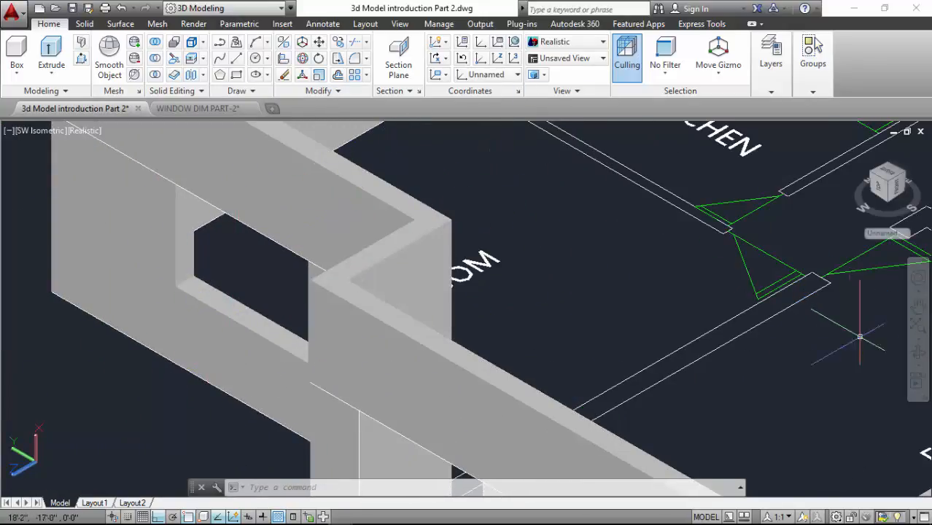
{"action": "left_click", "coordinate": [918, 353]}
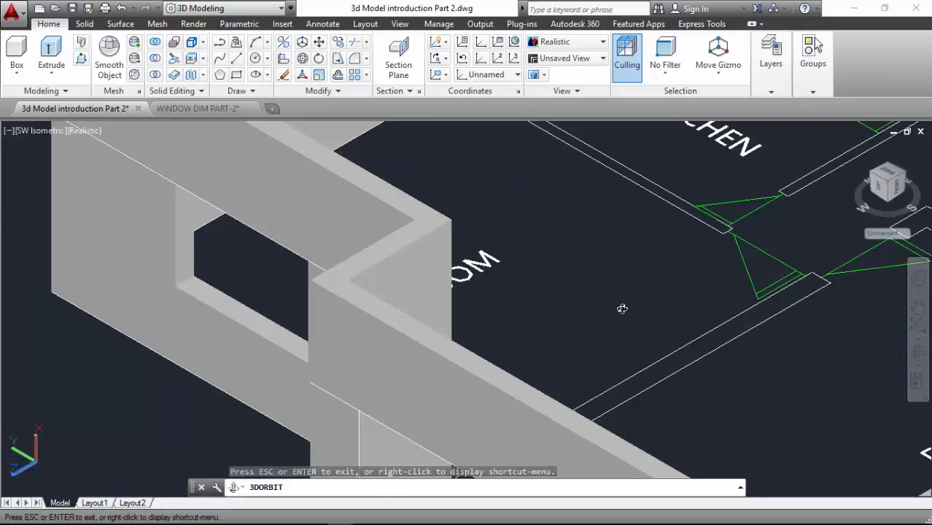
{"action": "left_click_drag", "start_coordinate": [503, 277], "coordinate": [323, 186]}
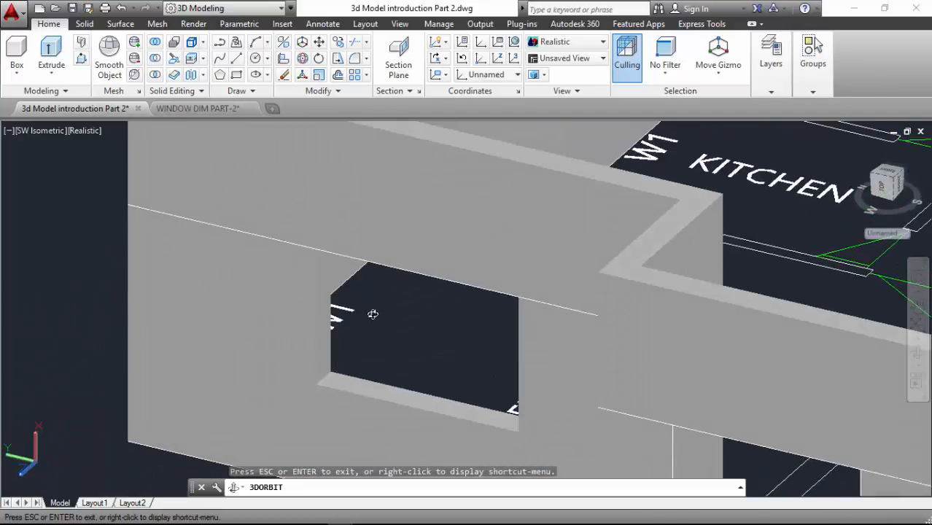
{"action": "mouse_move", "coordinate": [372, 313]}
{"action": "left_mouse_down"}
{"action": "mouse_move", "coordinate": [364, 327]}
{"action": "mouse_move", "coordinate": [387, 314]}
{"action": "left_mouse_up"}
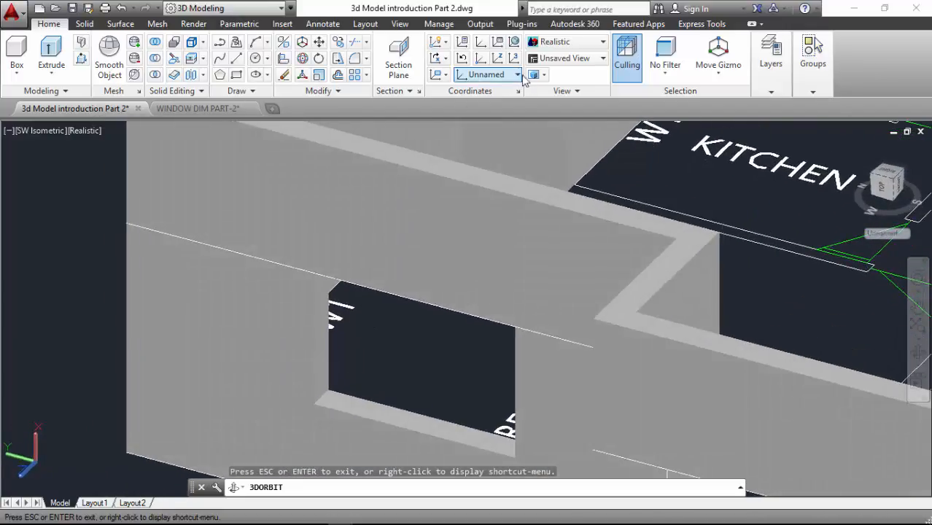
{"action": "left_click", "coordinate": [568, 51]}
{"action": "left_click", "coordinate": [555, 73]}
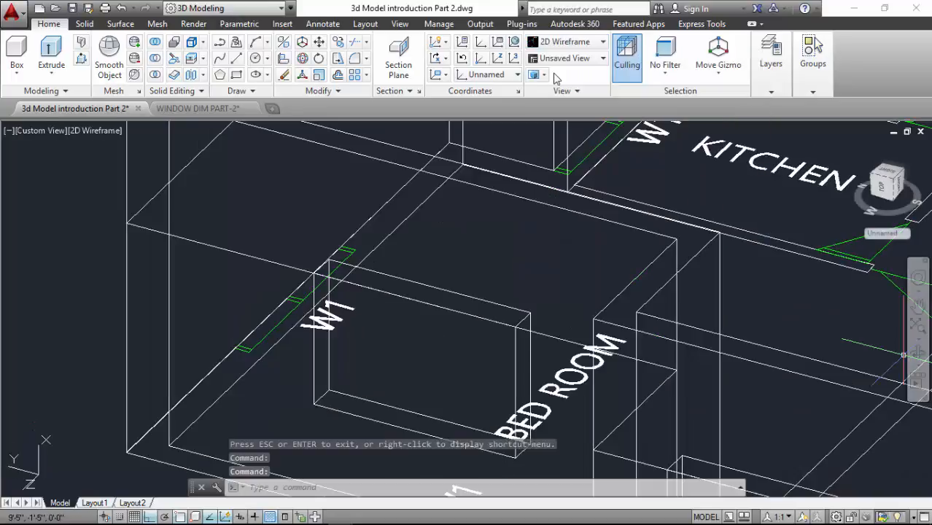
Place the UCS origin at the W1 opening's lower-right outer corner, with the X axis pointing up the vertical edge
{"action": "scroll", "coordinate": [364, 292], "scroll_direction": "down", "scroll_amount": 5}
{"action": "scroll", "coordinate": [364, 291], "scroll_direction": "up", "scroll_amount": 6}
{"action": "scroll", "coordinate": [437, 302], "scroll_direction": "down", "scroll_amount": 2}
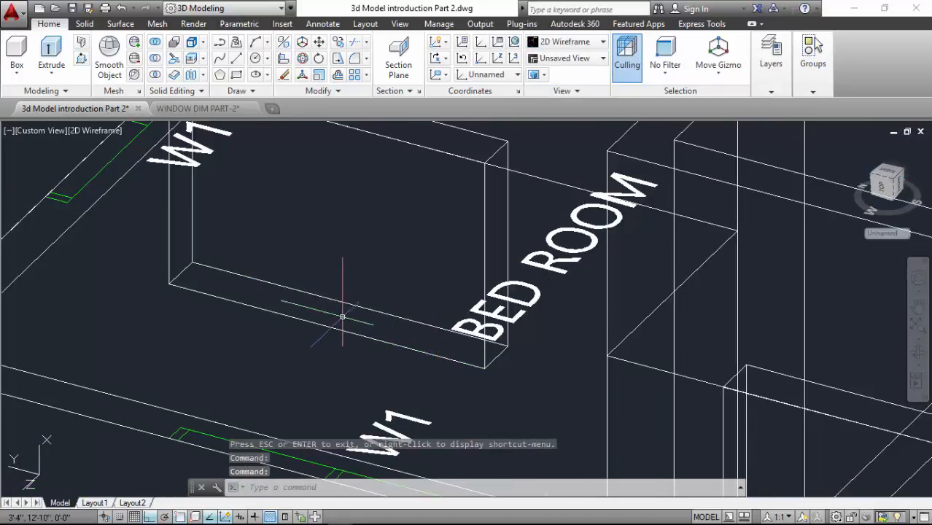
{"action": "type", "text": "u"}
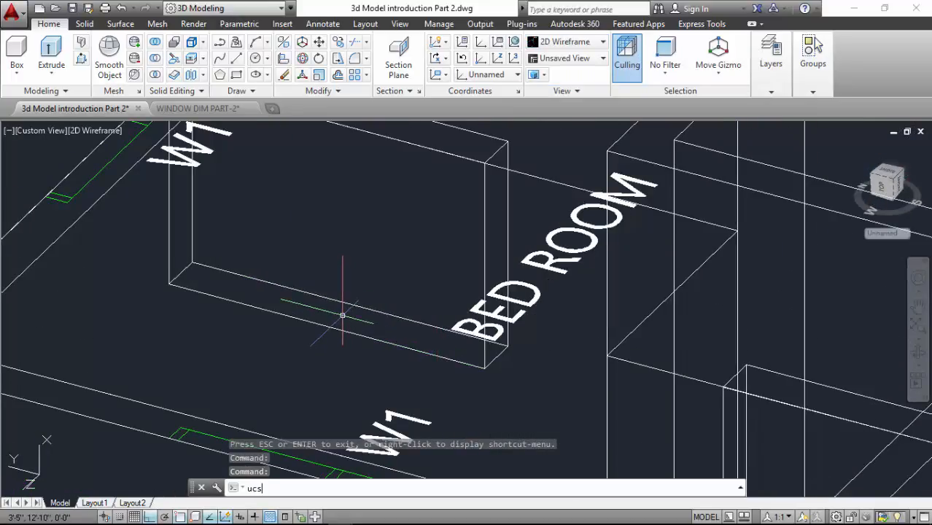
{"action": "type", "text": "cs"}
{"action": "key", "text": "Return"}
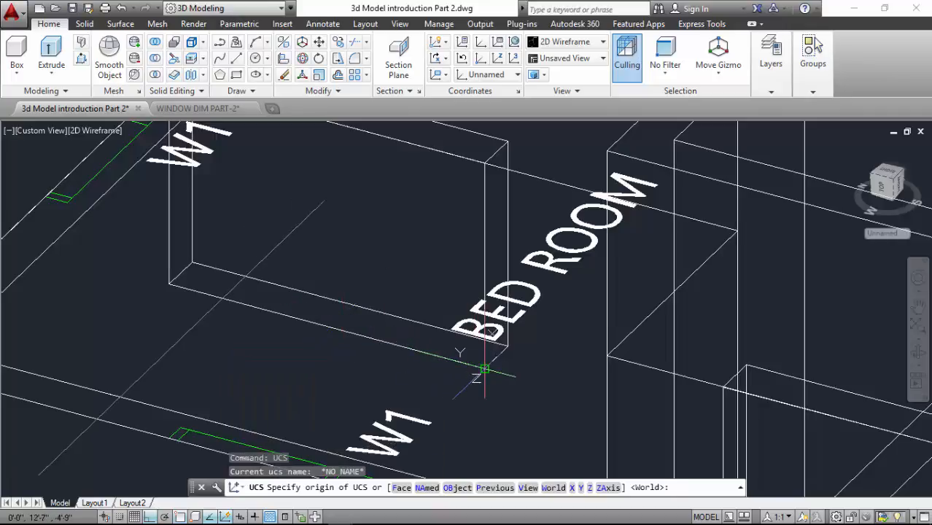
{"action": "left_click", "coordinate": [484, 369]}
{"action": "left_click", "coordinate": [485, 162]}
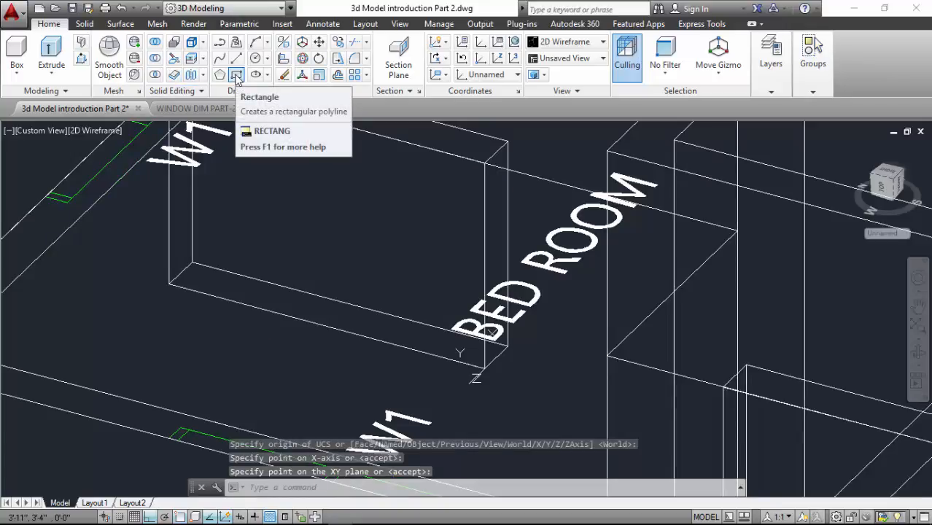
Draw a rectangle over the W1 opening's outer face, from its upper-right corner to its lower-left corner
{"action": "left_click", "coordinate": [236, 76]}
{"action": "left_click", "coordinate": [485, 162]}
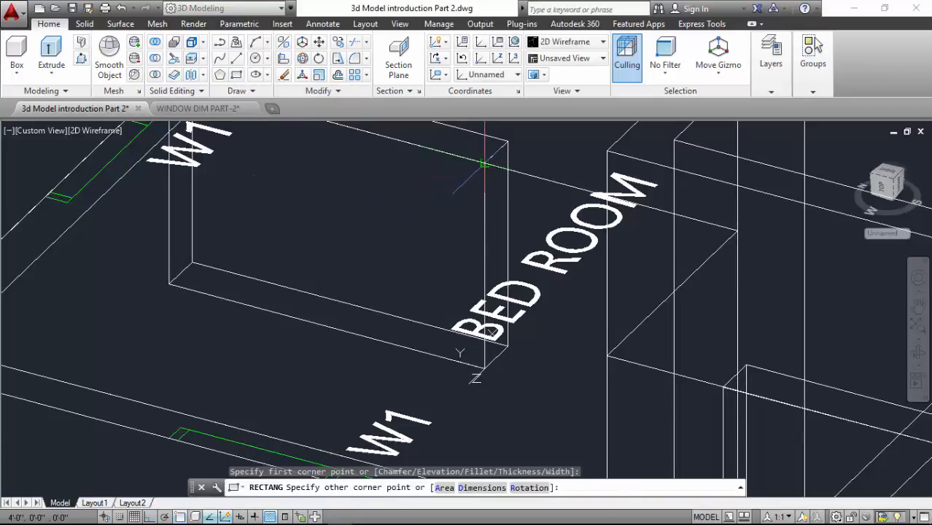
{"action": "left_click", "coordinate": [194, 290]}
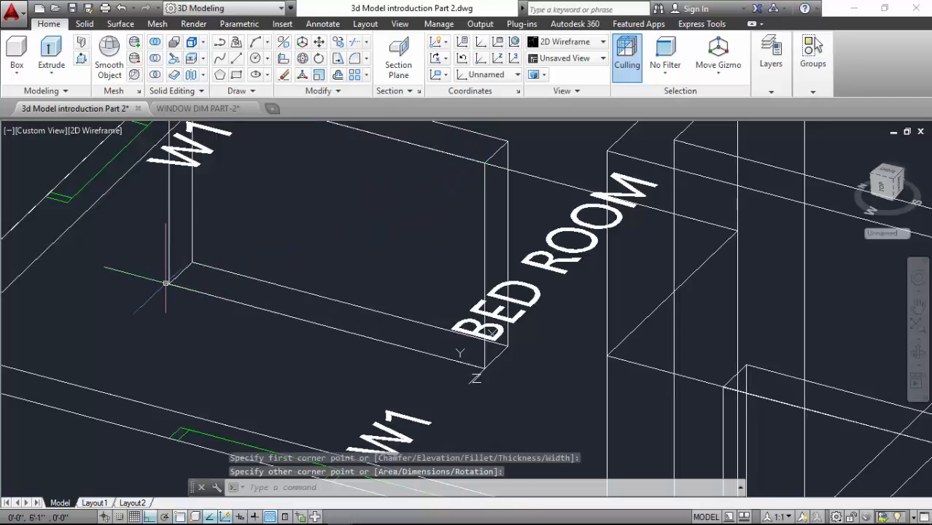
Move the W1 outline rectangle straight out of the wall along the Z axis into the empty space near the finished window
{"action": "left_click", "coordinate": [339, 43]}
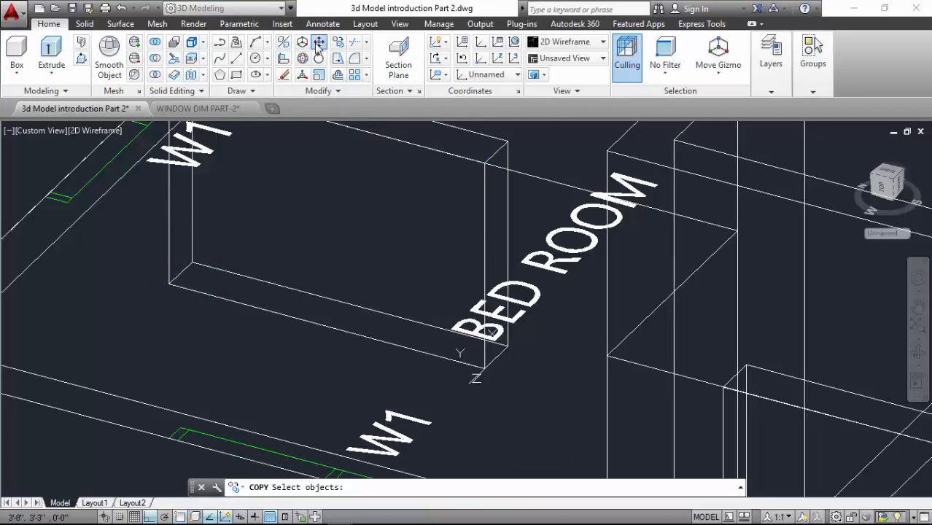
{"action": "left_click", "coordinate": [479, 212]}
{"action": "key", "text": "Return"}
{"action": "left_click", "coordinate": [479, 213]}
{"action": "scroll", "coordinate": [489, 306], "scroll_direction": "down", "scroll_amount": 5}
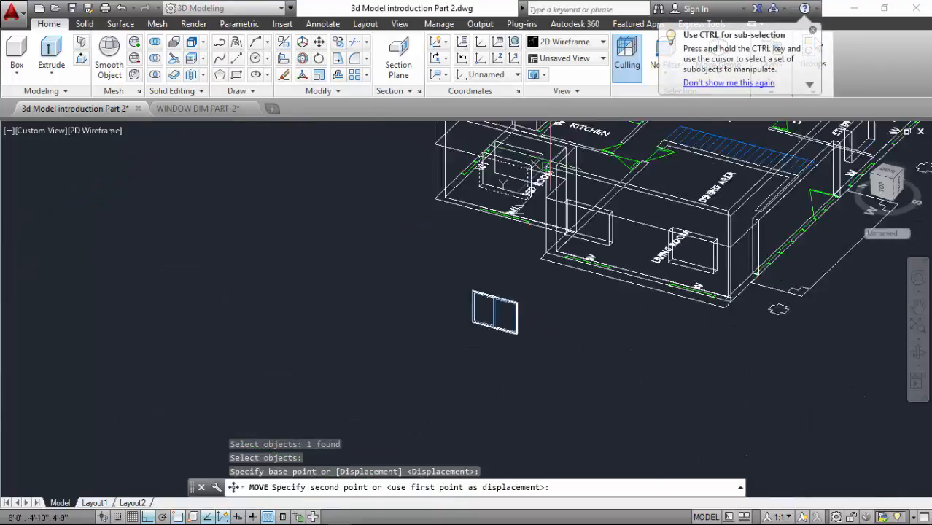
{"action": "middle_click_drag", "start_coordinate": [452, 262], "coordinate": [488, 222]}
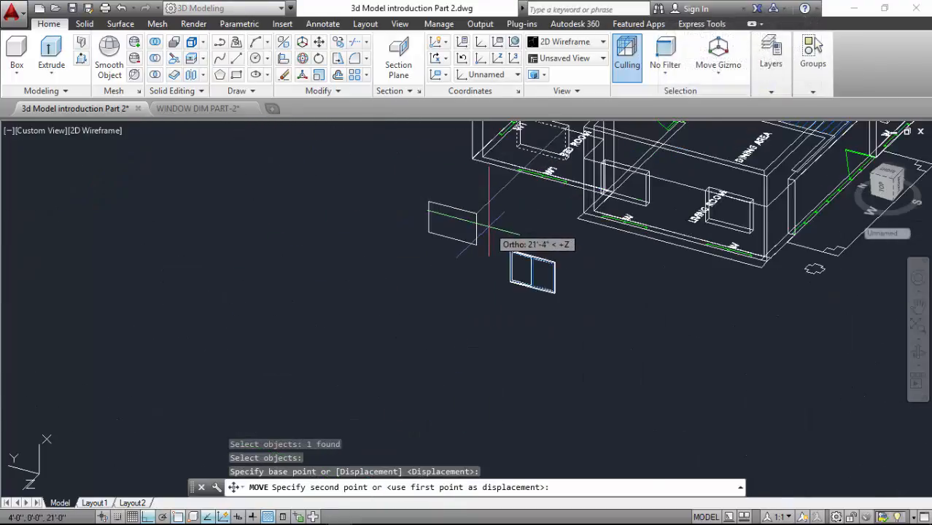
{"action": "scroll", "coordinate": [463, 255], "scroll_direction": "up", "scroll_amount": 3}
{"action": "left_click", "coordinate": [463, 241]}
{"action": "scroll", "coordinate": [335, 169], "scroll_direction": "up", "scroll_amount": 4}
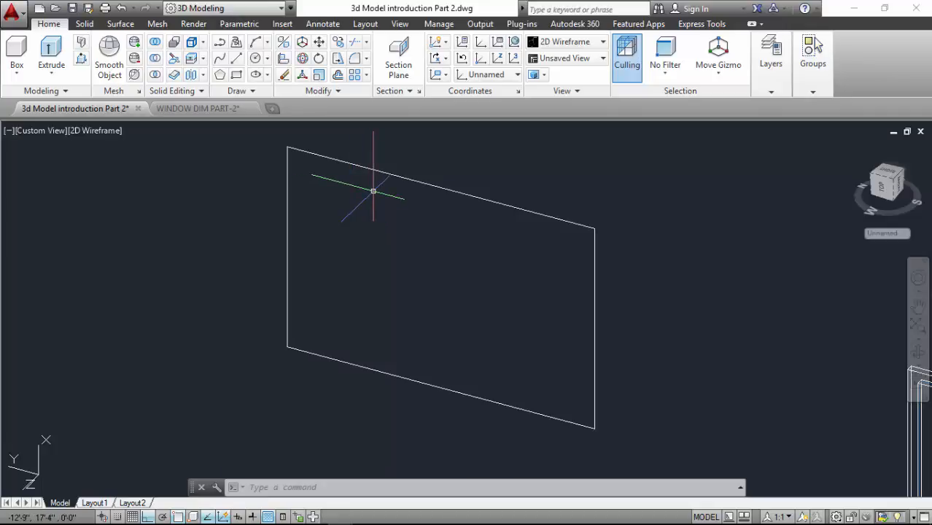
{"action": "key", "text": "Escape"}
{"action": "key", "text": "Escape"}
{"action": "key", "text": "Escape"}
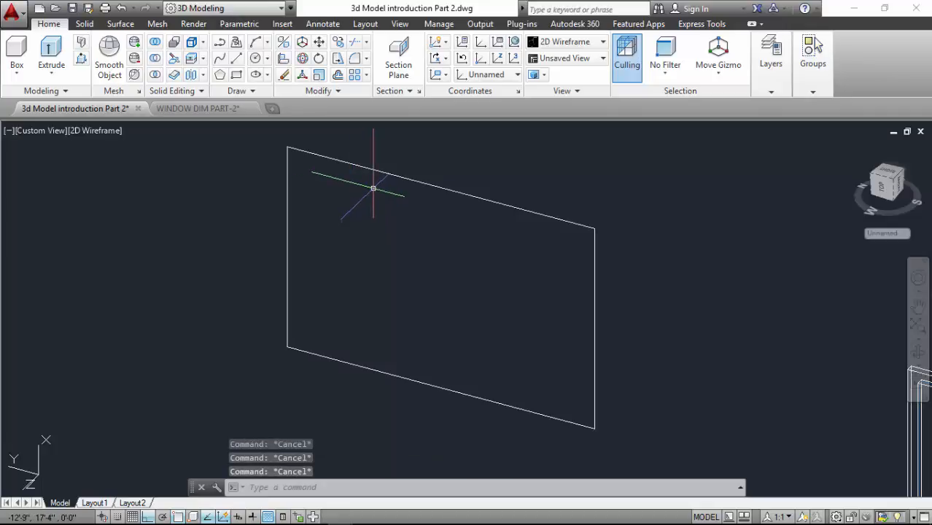
Offset the W1 outline rectangle 2.5 inches inward
{"action": "type", "text": "o"}
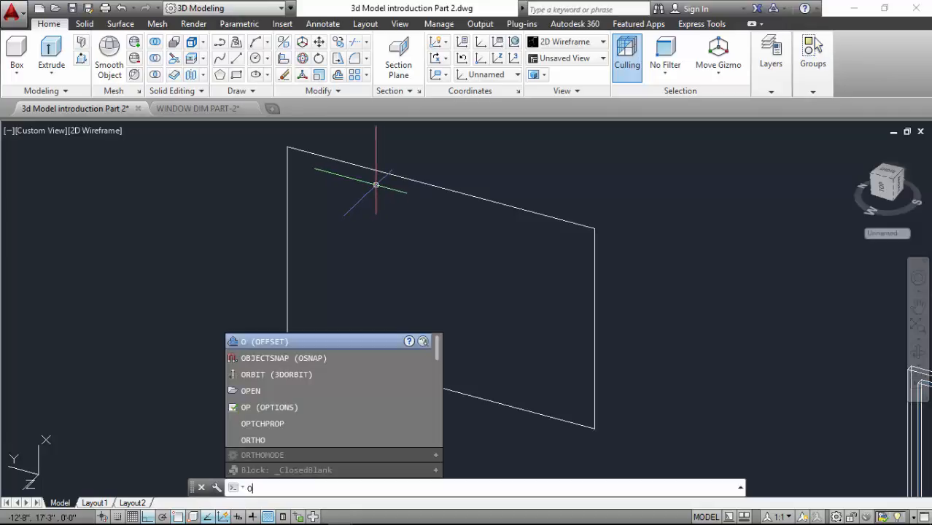
{"action": "key", "text": "Return"}
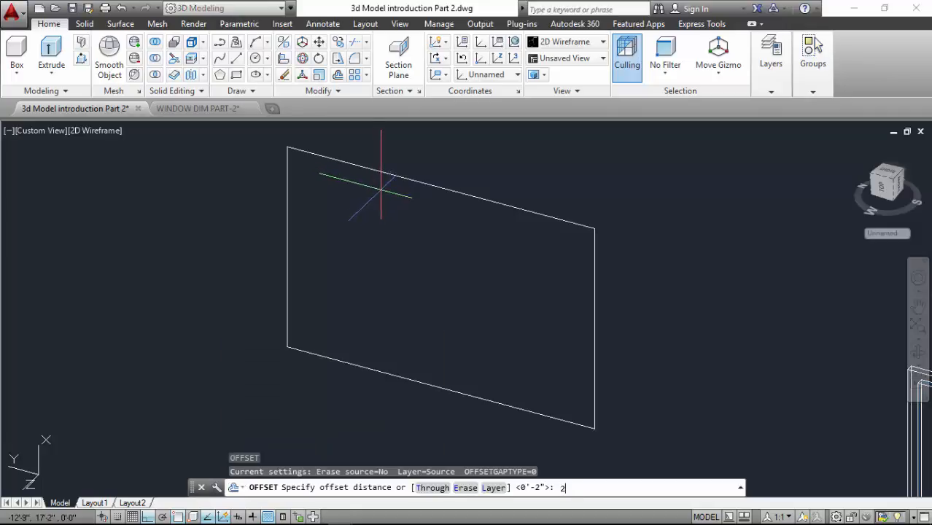
{"action": "type", "text": "2.5"}
{"action": "key", "text": "Return"}
{"action": "left_click", "coordinate": [398, 182]}
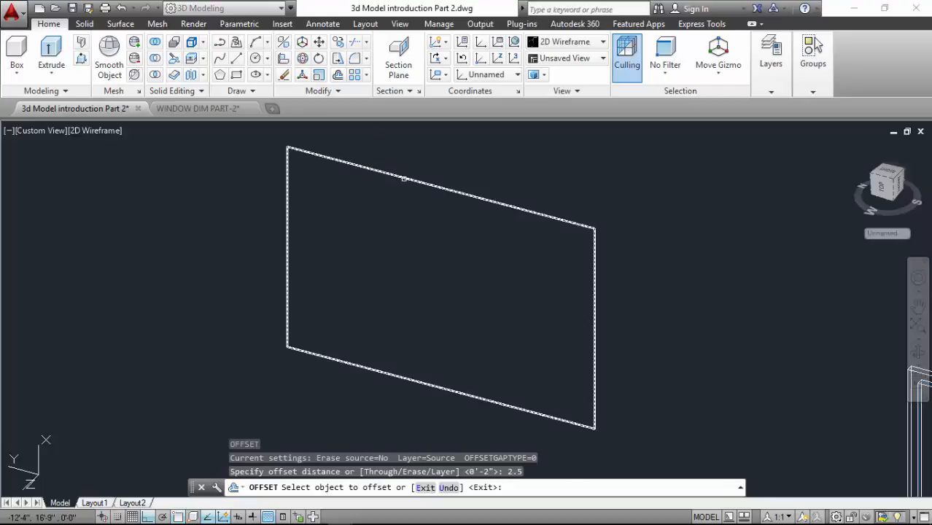
{"action": "left_click", "coordinate": [373, 258]}
{"action": "key", "text": "Return"}
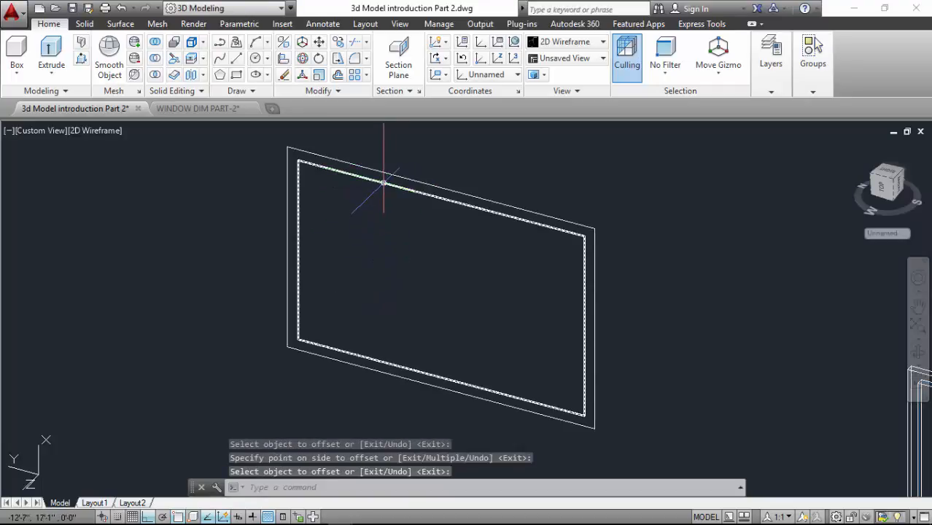
Draw a vertical line from the midpoint of the inner rectangle's upper edge to the midpoint of its lower edge
{"action": "left_click", "coordinate": [236, 61]}
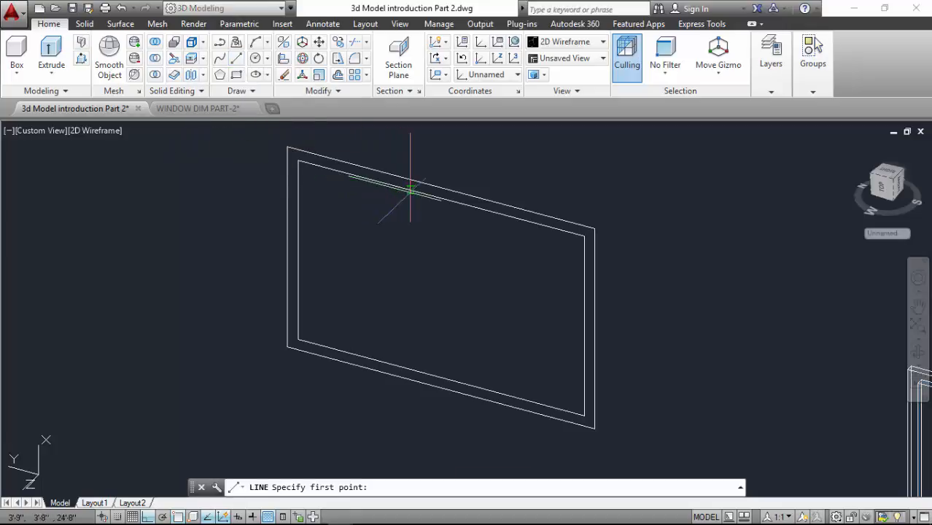
{"action": "left_click", "coordinate": [440, 198]}
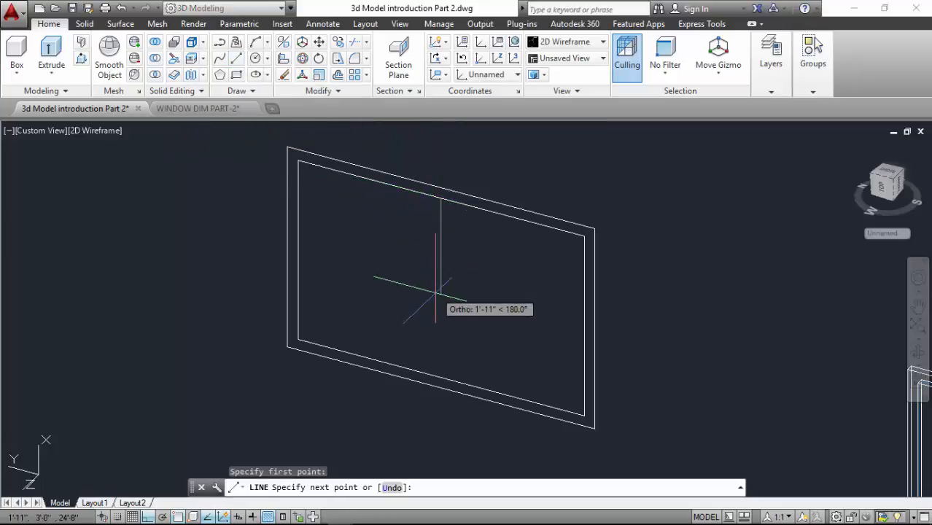
{"action": "left_click", "coordinate": [440, 379]}
{"action": "key", "text": "Return"}
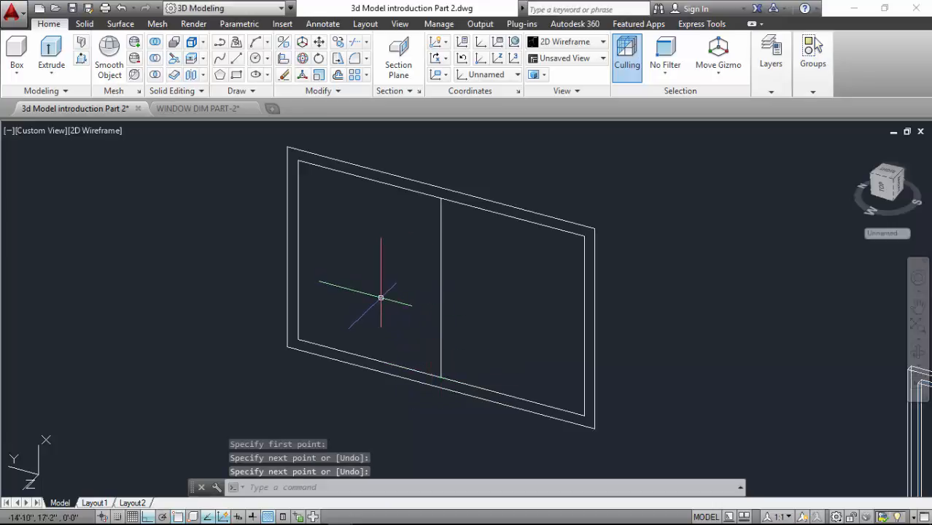
Offset the vertical centre line 1.25 inches to both sides and erase the original centre line
{"action": "type", "text": "o"}
{"action": "key", "text": "Return"}
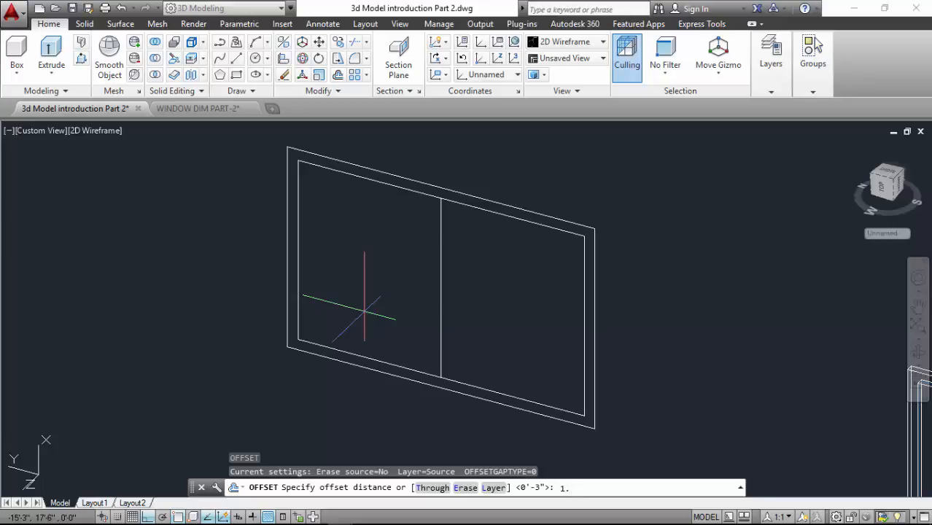
{"action": "type", "text": "5"}
{"action": "key", "text": "Return"}
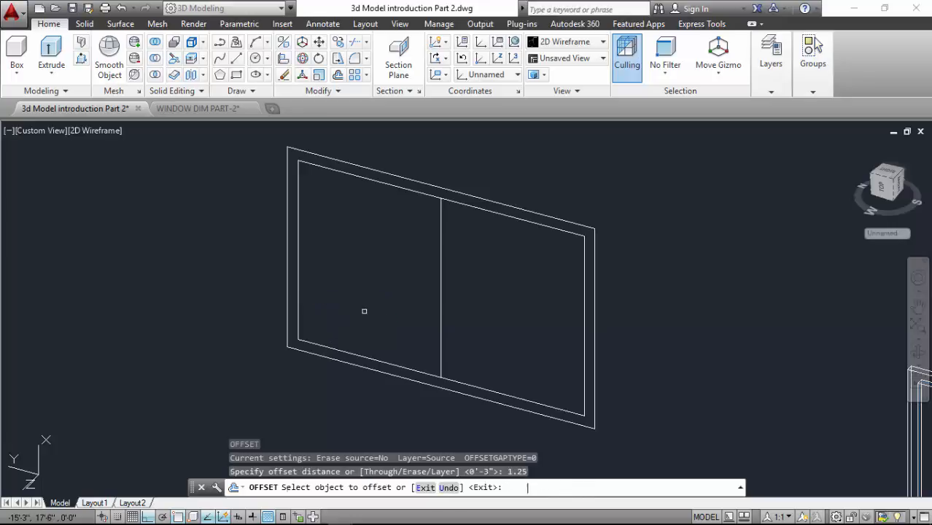
{"action": "left_click", "coordinate": [438, 272]}
{"action": "left_click", "coordinate": [508, 289]}
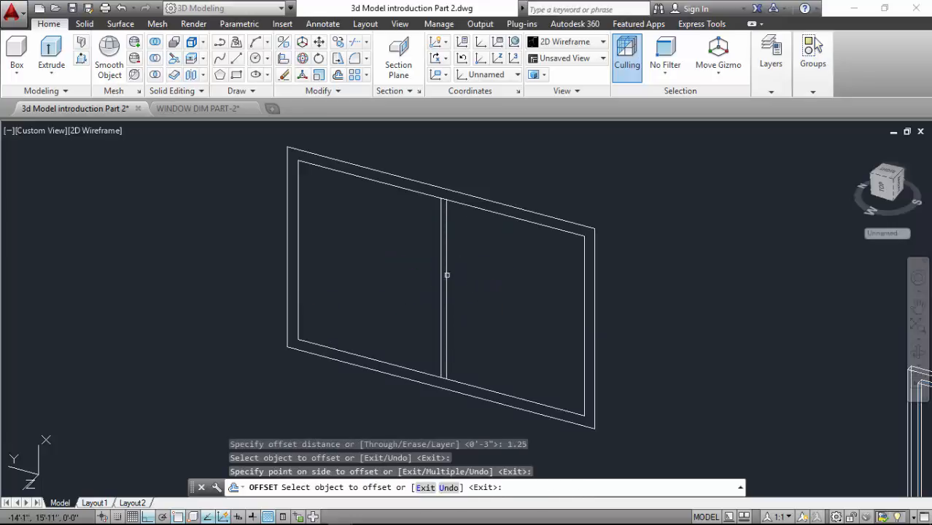
{"action": "left_click", "coordinate": [442, 274]}
{"action": "left_click", "coordinate": [374, 229]}
{"action": "scroll", "coordinate": [418, 210], "scroll_direction": "up", "scroll_amount": 4}
{"action": "key", "text": "Return"}
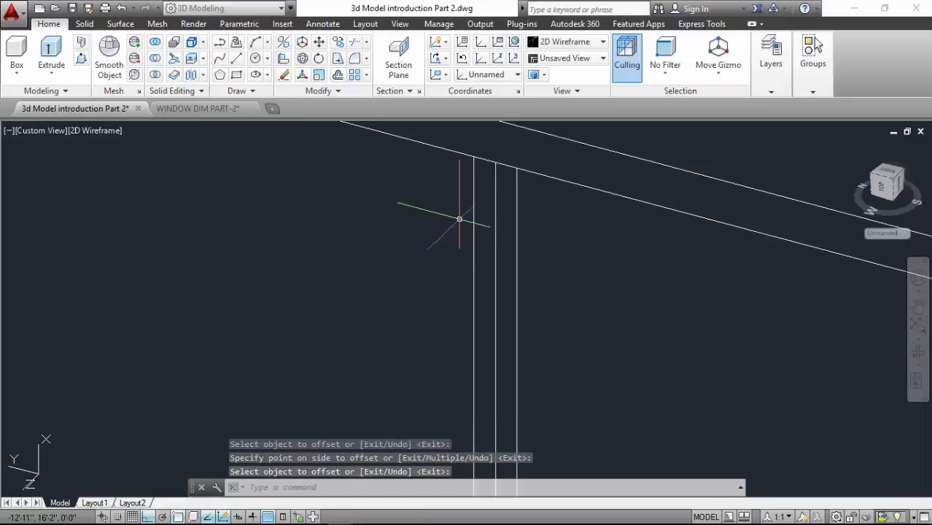
{"action": "key", "text": "Return"}
{"action": "left_click", "coordinate": [495, 238]}
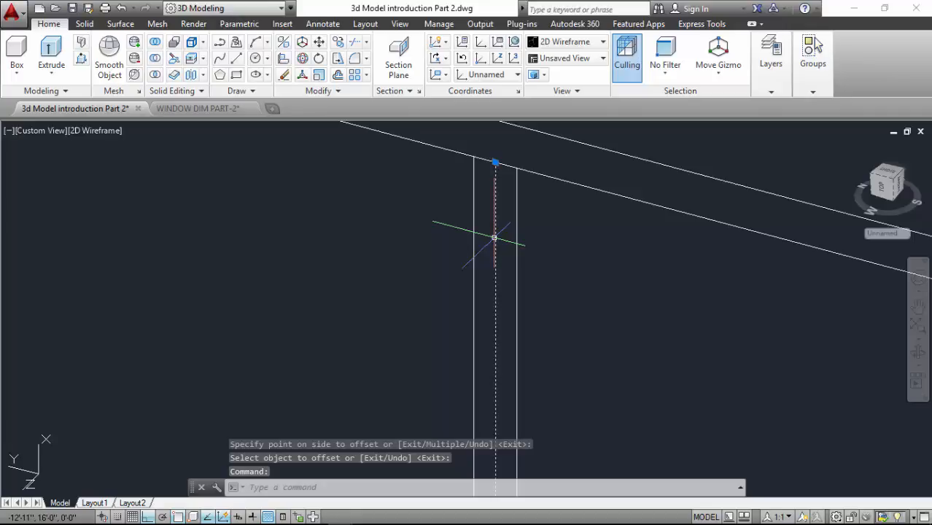
{"action": "key", "text": "Delete"}
Trim the inner rectangle's upper and lower edges between the two mullion lines
{"action": "scroll", "coordinate": [510, 162], "scroll_direction": "up", "scroll_amount": 2}
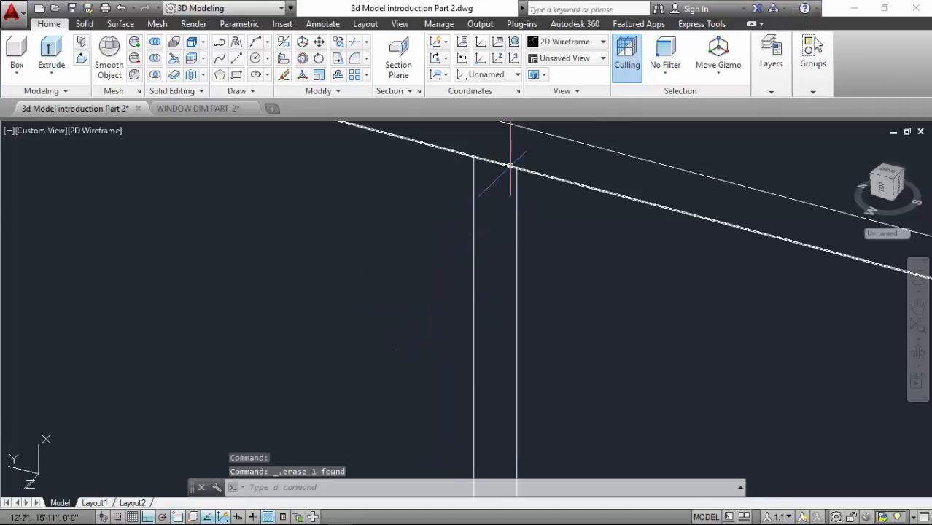
{"action": "left_click", "coordinate": [356, 42]}
{"action": "left_click", "coordinate": [431, 229]}
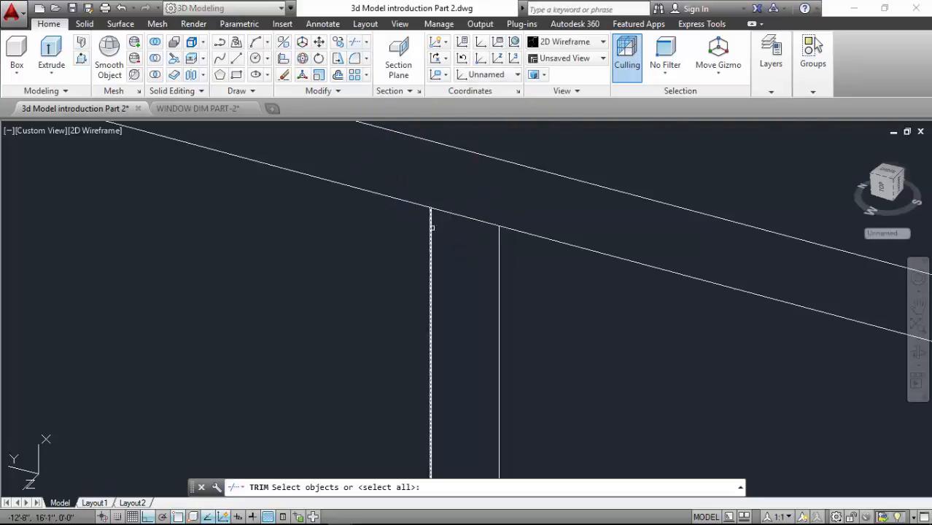
{"action": "key", "text": "Return"}
{"action": "left_click_drag", "start_coordinate": [454, 202], "coordinate": [453, 257]}
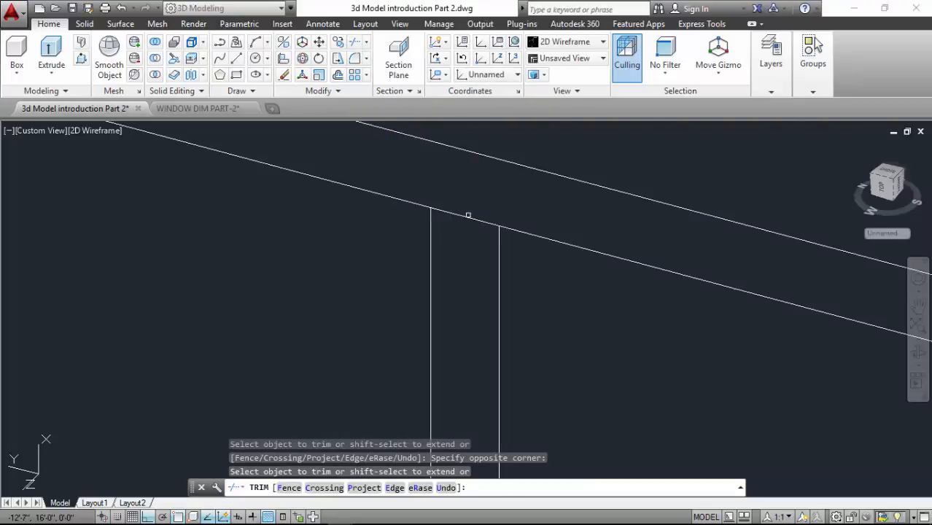
{"action": "scroll", "coordinate": [468, 219], "scroll_direction": "down", "scroll_amount": 4}
{"action": "scroll", "coordinate": [459, 288], "scroll_direction": "up", "scroll_amount": 5}
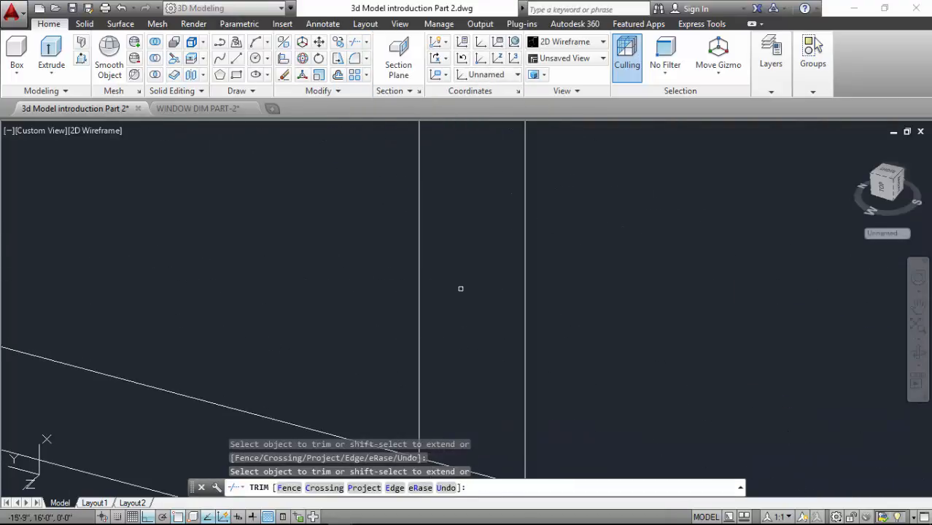
{"action": "scroll", "coordinate": [483, 322], "scroll_direction": "down", "scroll_amount": 2}
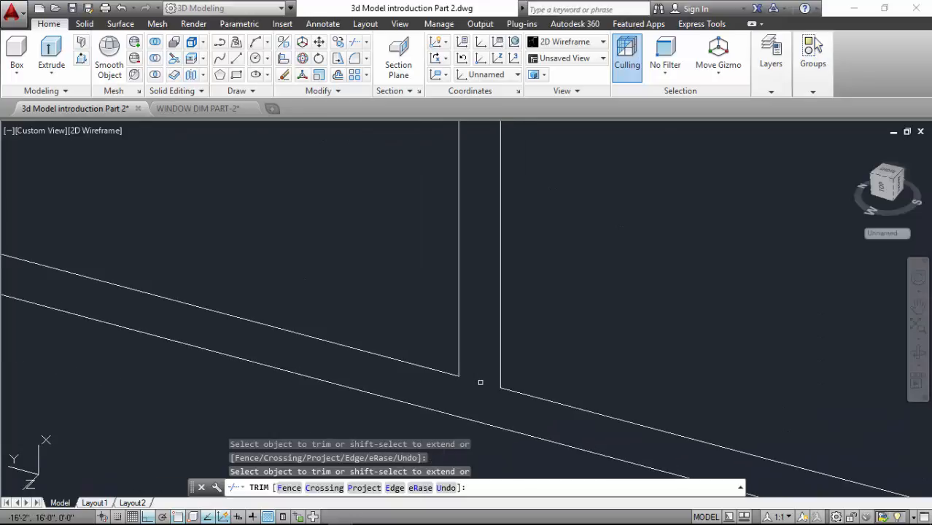
{"action": "key", "text": "Return"}
{"action": "scroll", "coordinate": [467, 363], "scroll_direction": "down", "scroll_amount": 5}
{"action": "scroll", "coordinate": [444, 343], "scroll_direction": "up", "scroll_amount": 5}
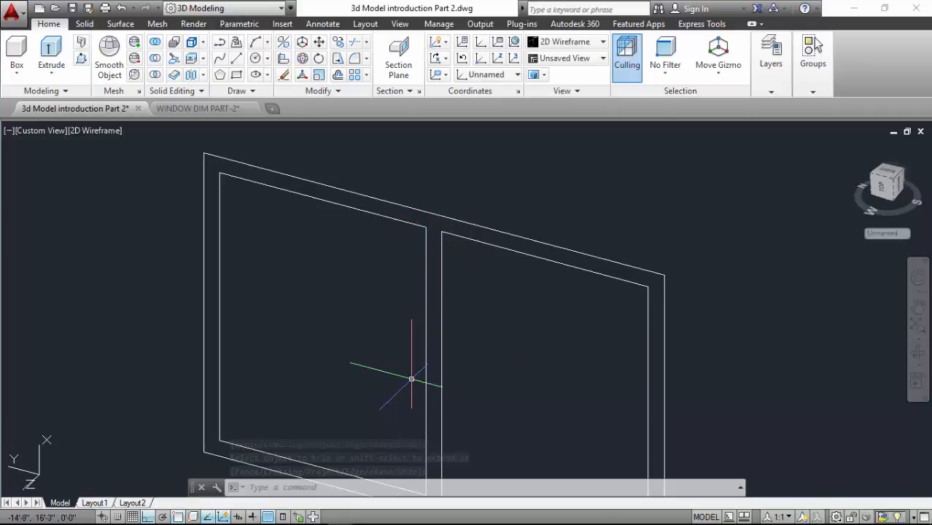
{"action": "key", "text": "Escape"}
{"action": "key", "text": "Escape"}
{"action": "key", "text": "Escape"}
Join the right half of the inner rectangle and the right mullion line into one closed polyline
{"action": "type", "text": "p"}
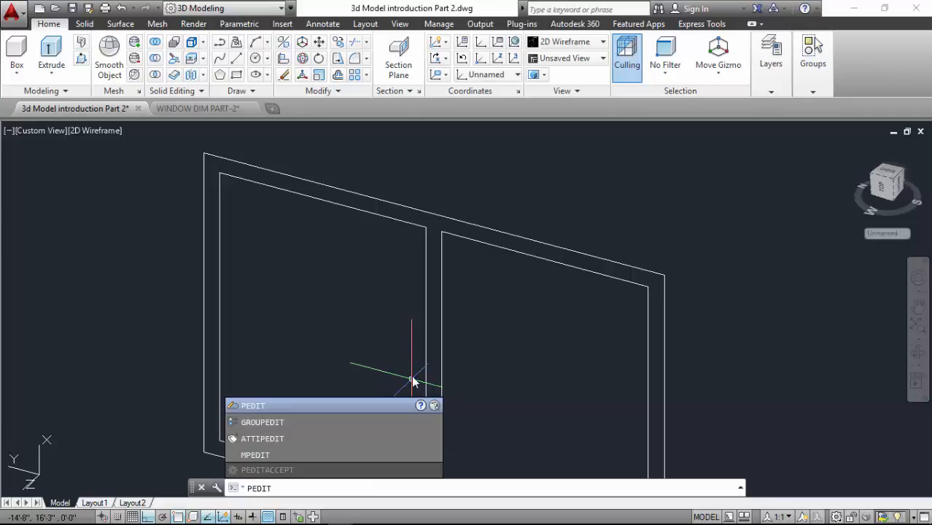
{"action": "key", "text": "Return"}
{"action": "left_click", "coordinate": [473, 237]}
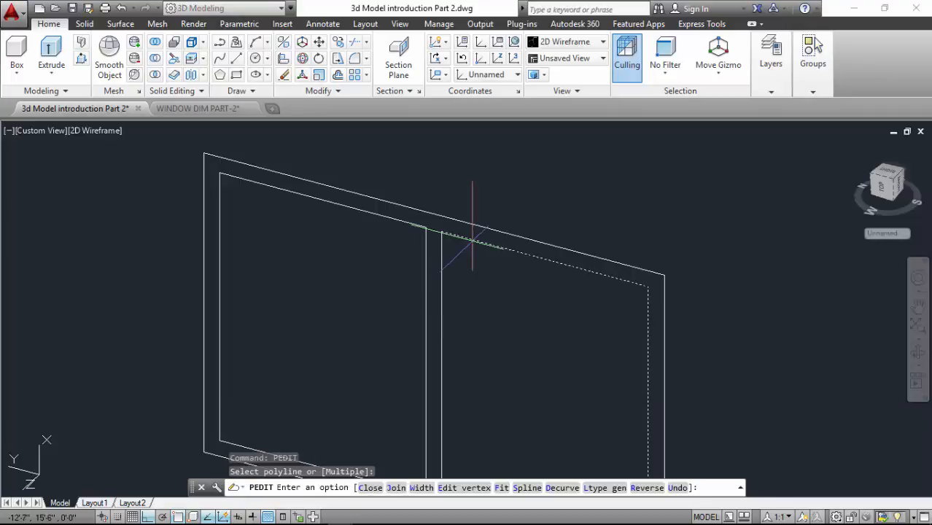
{"action": "type", "text": "j"}
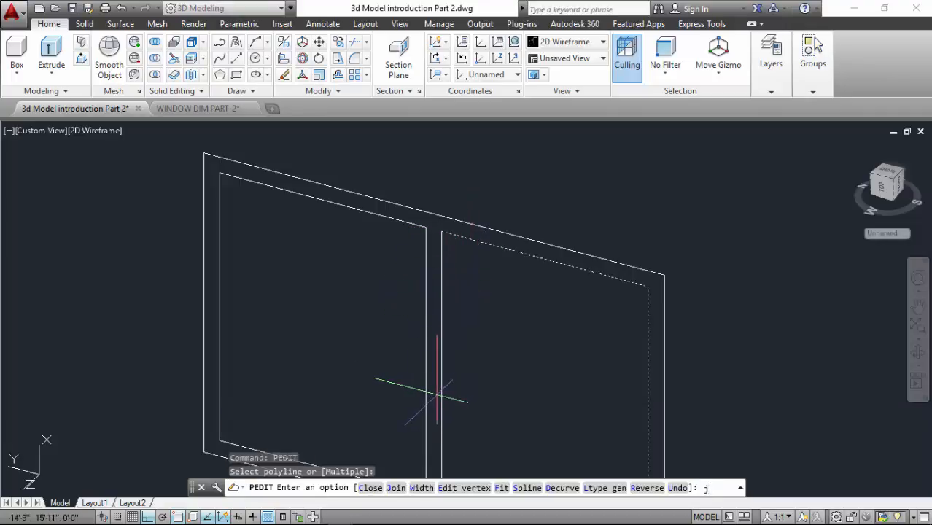
{"action": "key", "text": "Return"}
{"action": "left_click", "coordinate": [440, 283]}
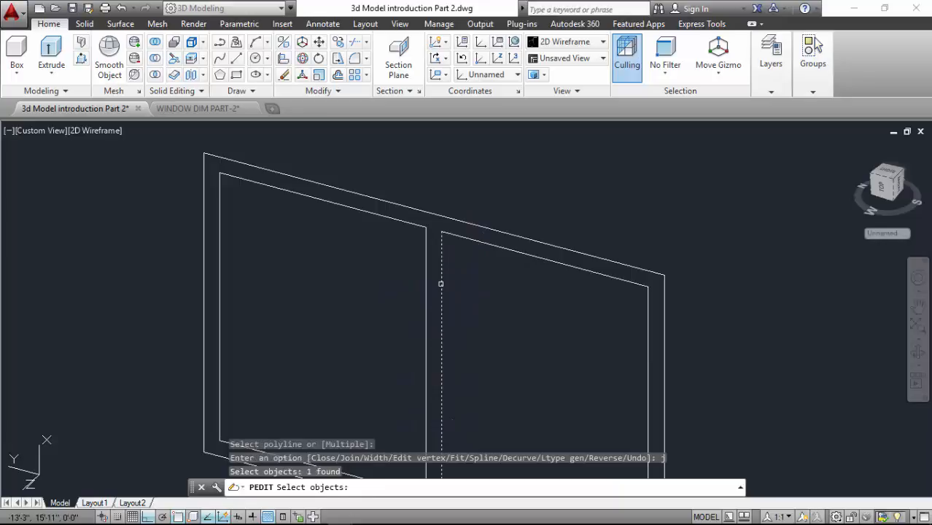
{"action": "left_click", "coordinate": [463, 238]}
{"action": "key", "text": "Return"}
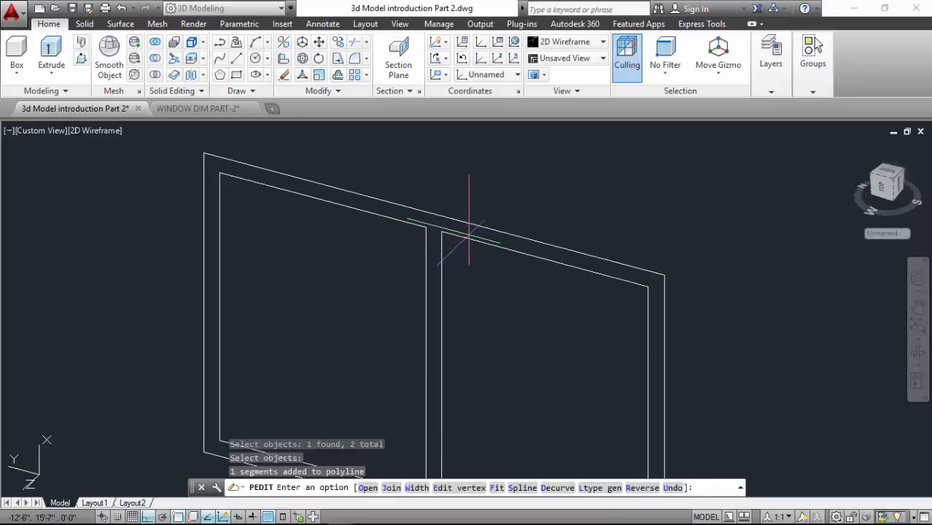
{"action": "key", "text": "Return"}
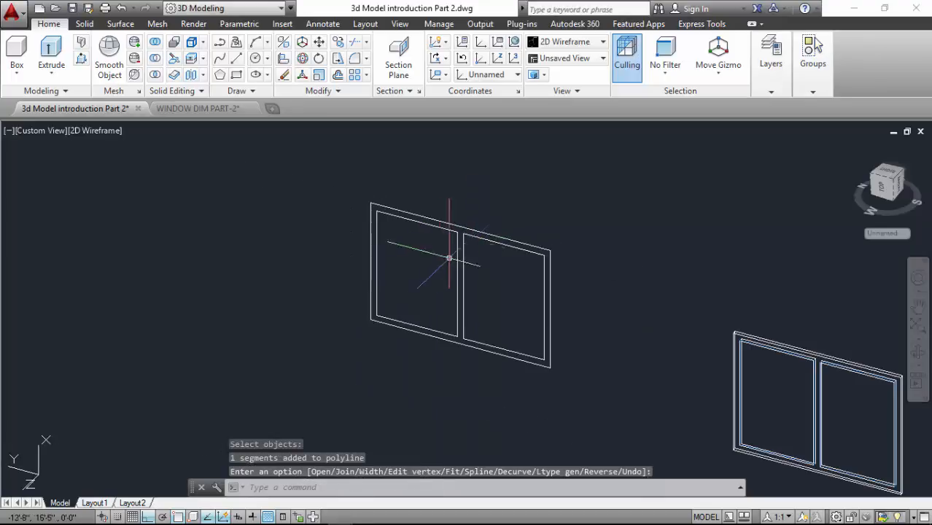
{"action": "scroll", "coordinate": [455, 248], "scroll_direction": "down", "scroll_amount": 4}
{"action": "key", "text": "Escape"}
{"action": "key", "text": "Escape"}
{"action": "key", "text": "Escape"}
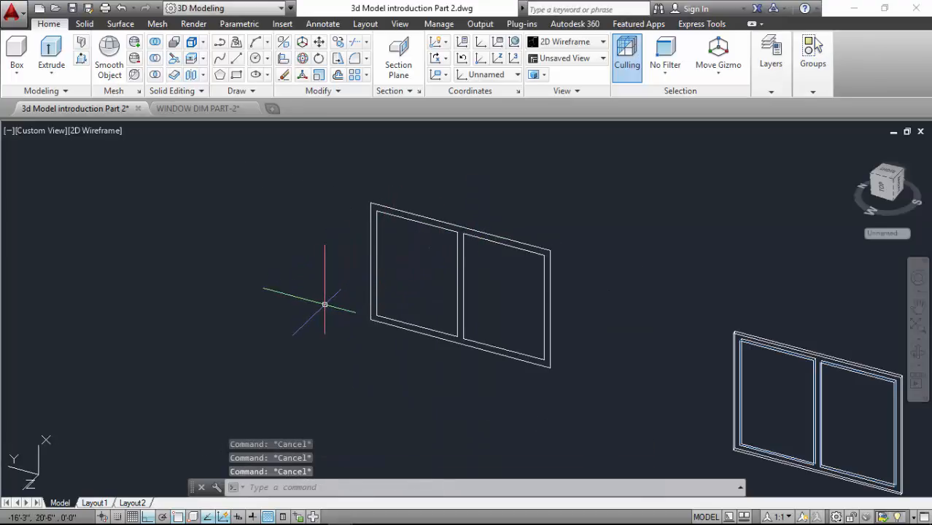
Join the left half of the inner rectangle and the left mullion line into one closed polyline
{"action": "type", "text": "p"}
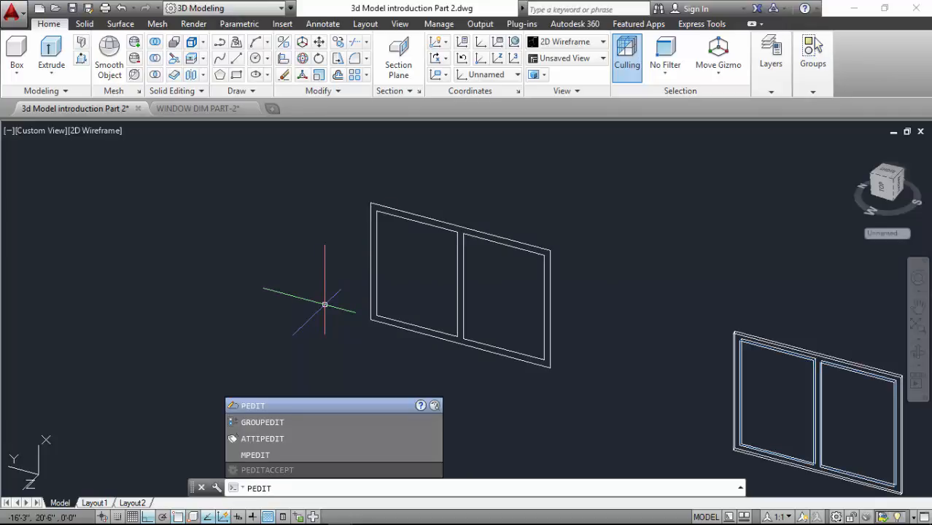
{"action": "key", "text": "Return"}
{"action": "scroll", "coordinate": [432, 236], "scroll_direction": "up", "scroll_amount": 6}
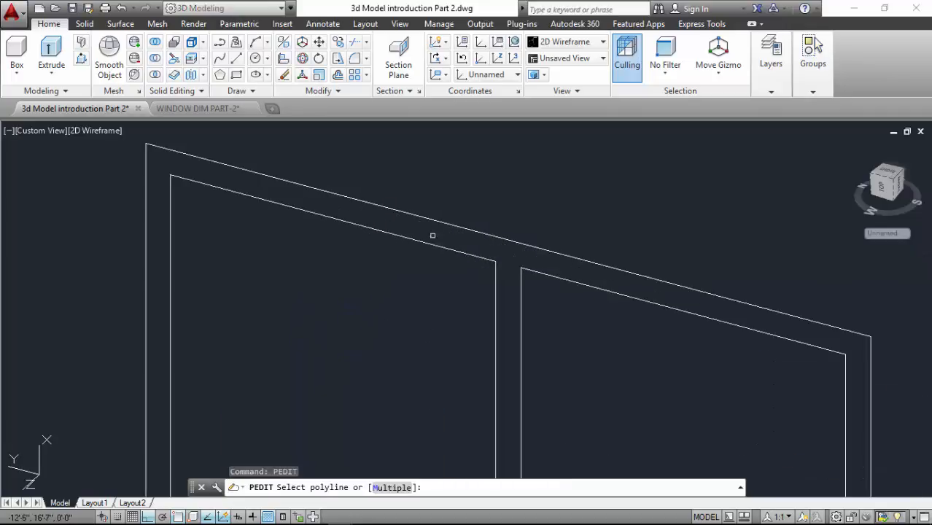
{"action": "left_click", "coordinate": [440, 246]}
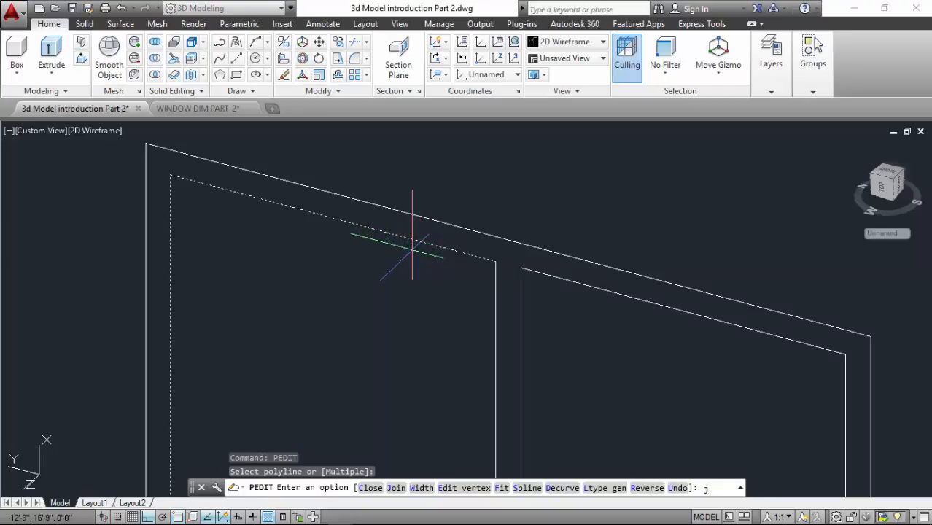
{"action": "type", "text": "j"}
{"action": "key", "text": "Return"}
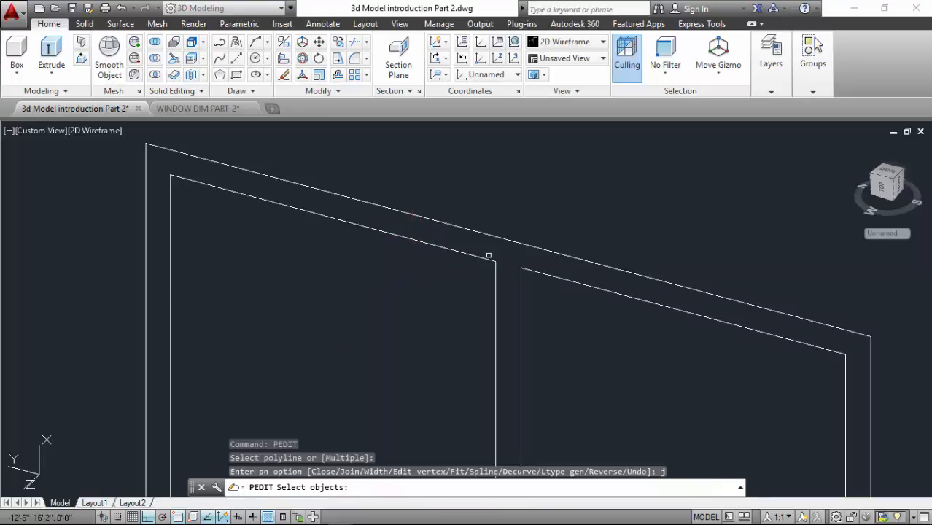
{"action": "left_click", "coordinate": [489, 256]}
{"action": "left_click", "coordinate": [460, 283]}
{"action": "scroll", "coordinate": [405, 248], "scroll_direction": "down", "scroll_amount": 4}
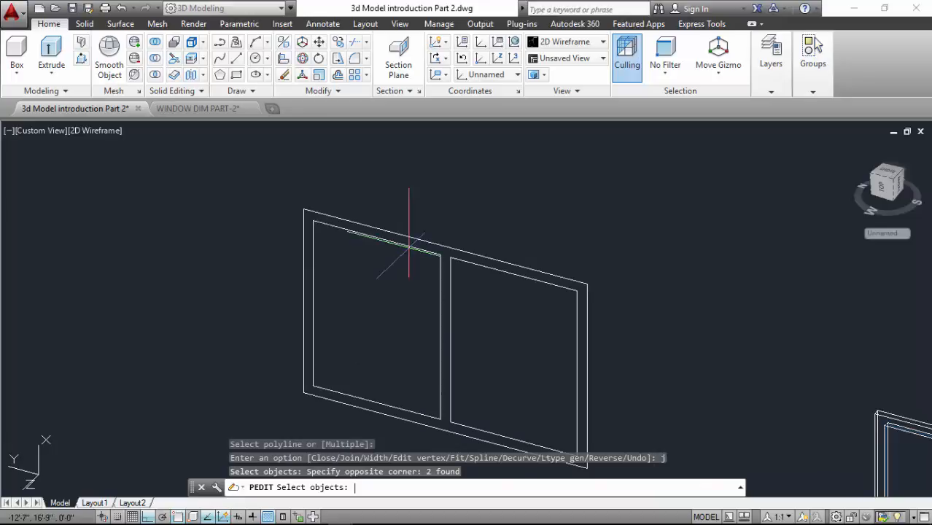
{"action": "key", "text": "Return"}
{"action": "key", "text": "Escape"}
{"action": "key", "text": "Escape"}
{"action": "key", "text": "Escape"}
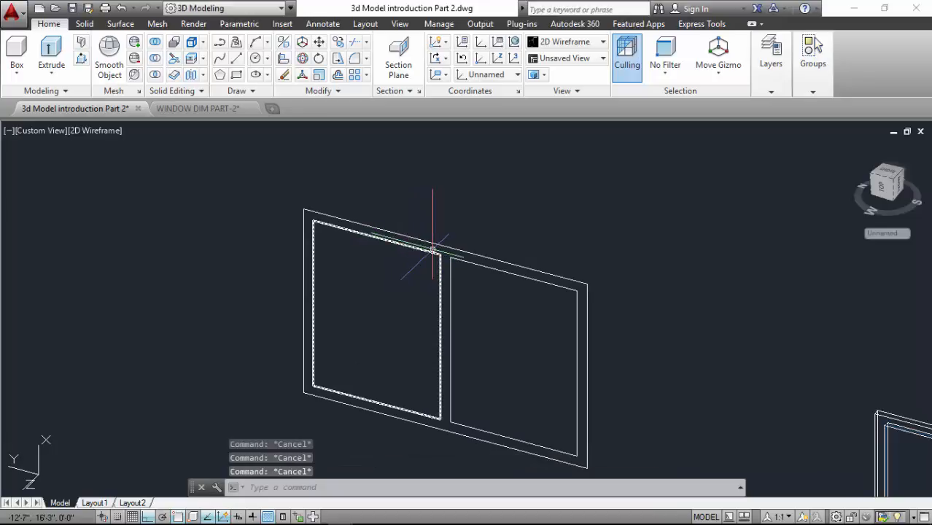
Extrude the W1 outer outline and both inner pane outlines to a height of 1.25 inches
{"action": "left_click", "coordinate": [51, 49]}
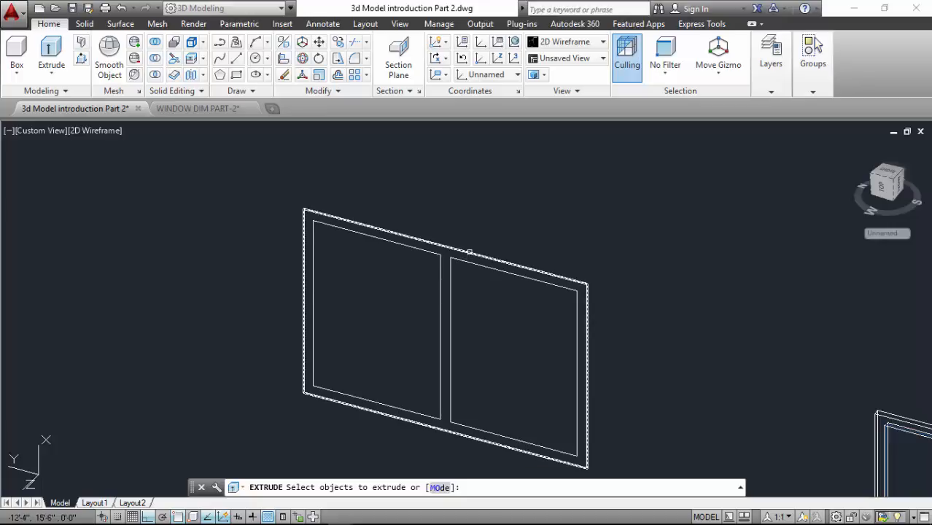
{"action": "left_click", "coordinate": [467, 252]}
{"action": "left_click", "coordinate": [465, 261]}
{"action": "left_click", "coordinate": [422, 249]}
{"action": "key", "text": "Return"}
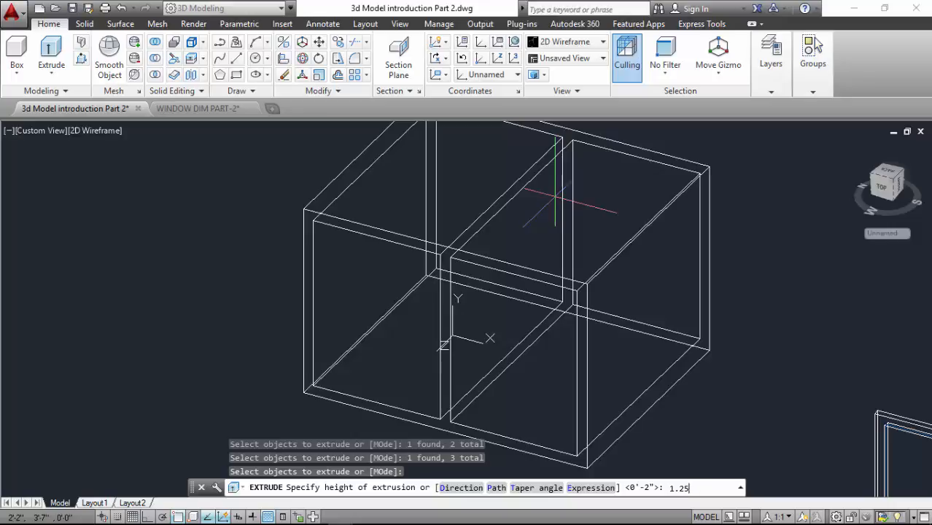
{"action": "key", "text": "Return"}
Subtract the two extruded inner pane solids from the extruded outer solid of window W1 to form its frame
{"action": "middle_click_drag", "start_coordinate": [556, 197], "coordinate": [326, 209], "text": "shift"}
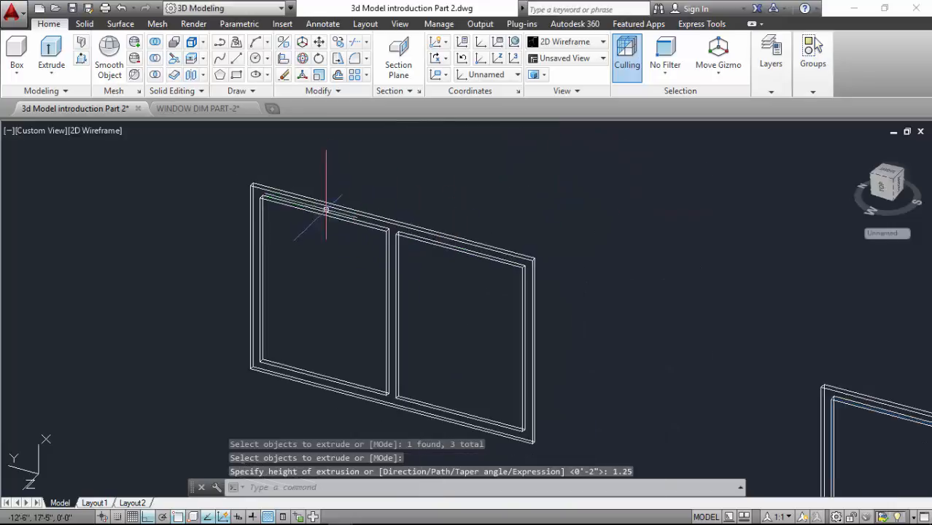
{"action": "left_click", "coordinate": [155, 61]}
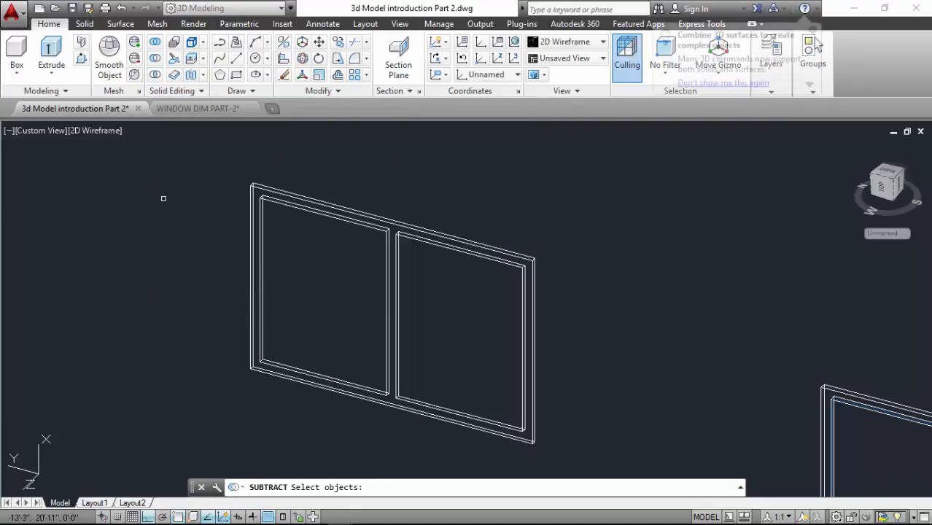
{"action": "left_click", "coordinate": [252, 187]}
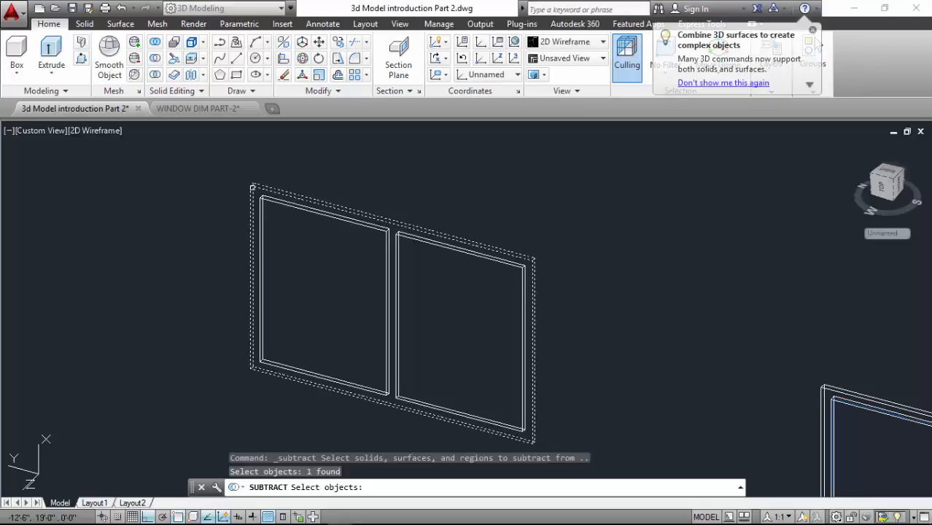
{"action": "key", "text": "Return"}
{"action": "left_click", "coordinate": [308, 211]}
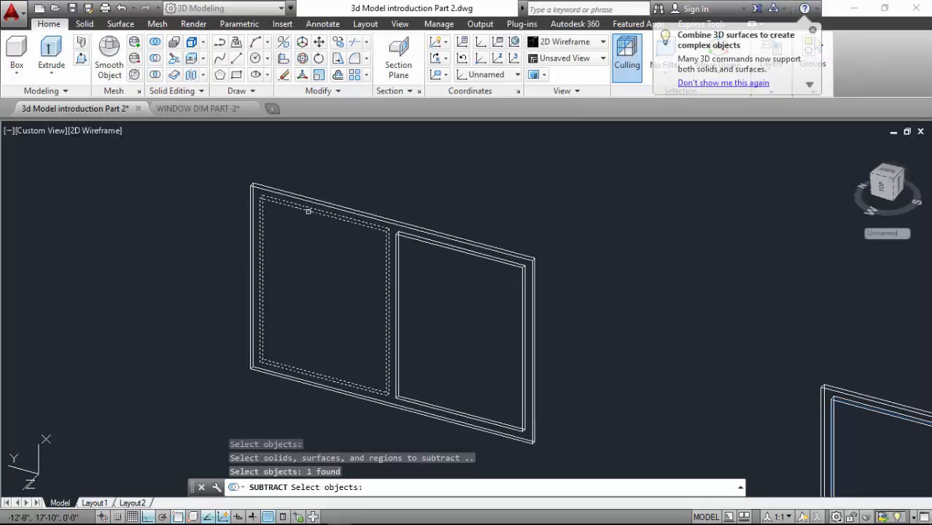
{"action": "left_click", "coordinate": [392, 275]}
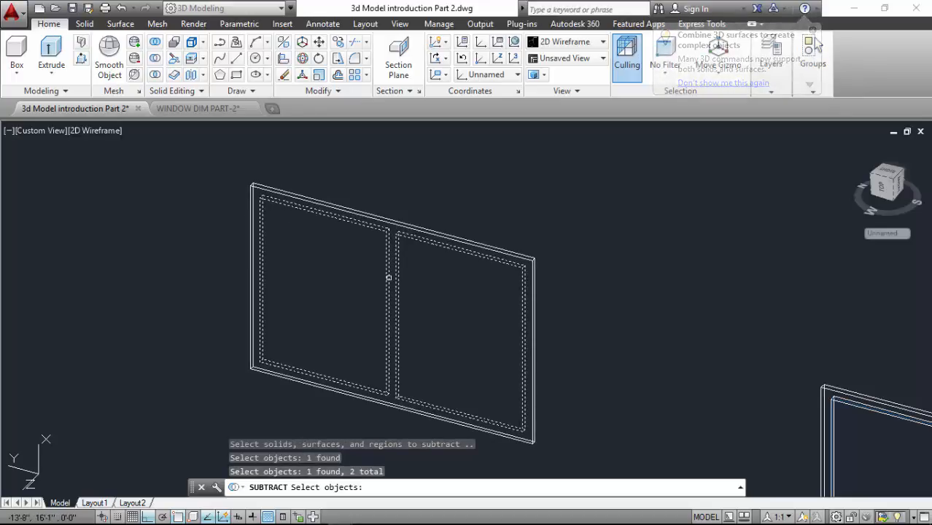
{"action": "key", "text": "Return"}
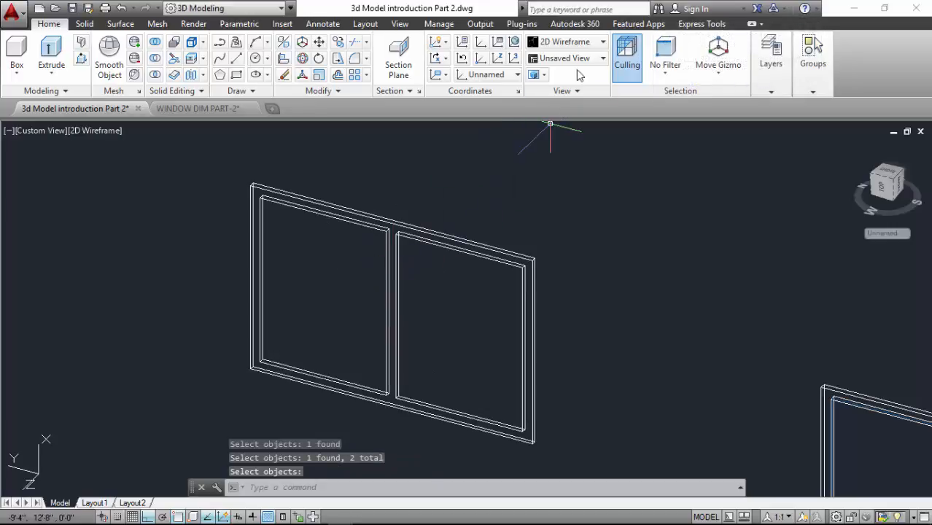
Inspect the two-pane W1 frame in the Realistic visual style, and return the display to 2D Wireframe
{"action": "left_click", "coordinate": [569, 41]}
{"action": "left_click", "coordinate": [727, 70]}
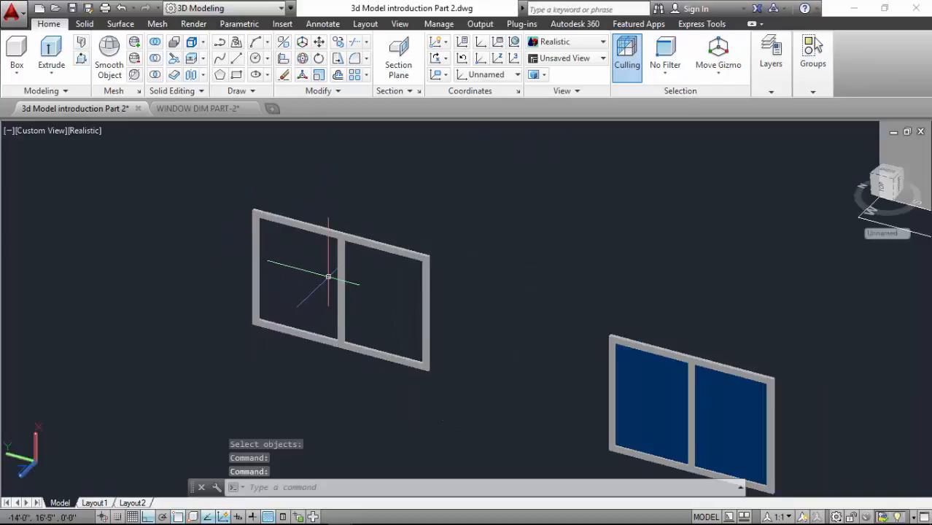
{"action": "scroll", "coordinate": [328, 279], "scroll_direction": "up", "scroll_amount": 2}
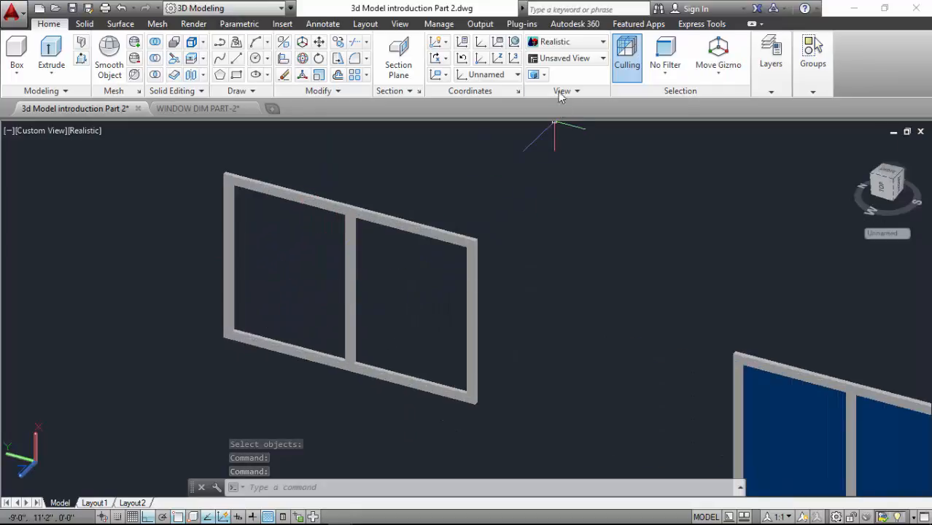
{"action": "left_click", "coordinate": [542, 44]}
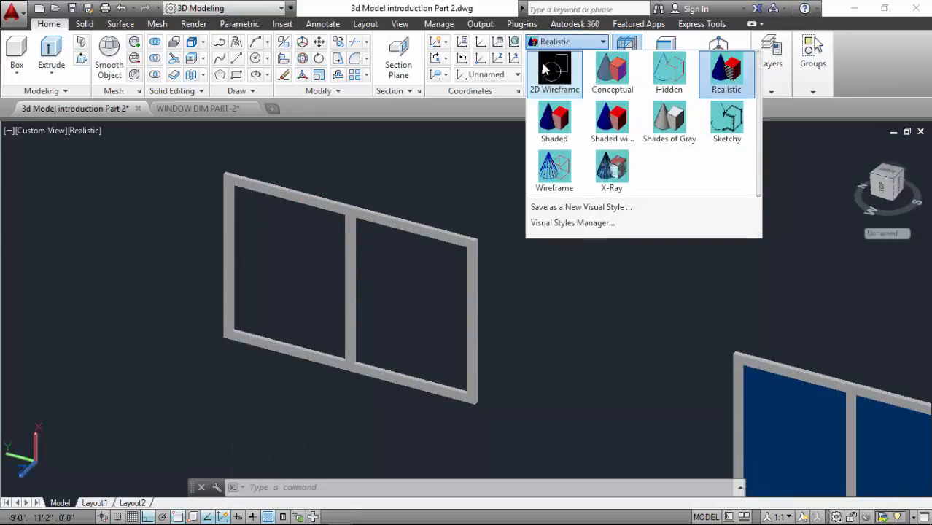
{"action": "left_click", "coordinate": [544, 68]}
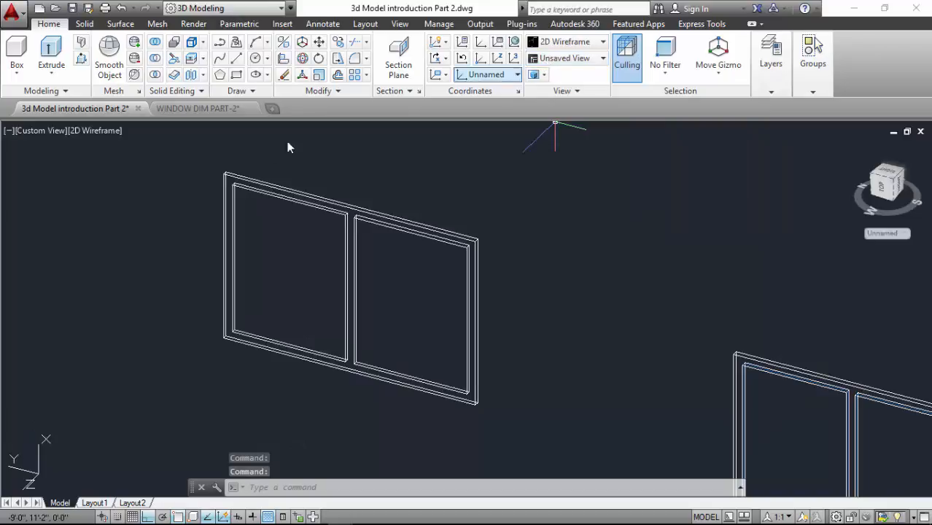
Open the layer controls while the W1 frame is in close view
{"action": "scroll", "coordinate": [234, 189], "scroll_direction": "up", "scroll_amount": 2}
{"action": "scroll", "coordinate": [218, 177], "scroll_direction": "down", "scroll_amount": 3}
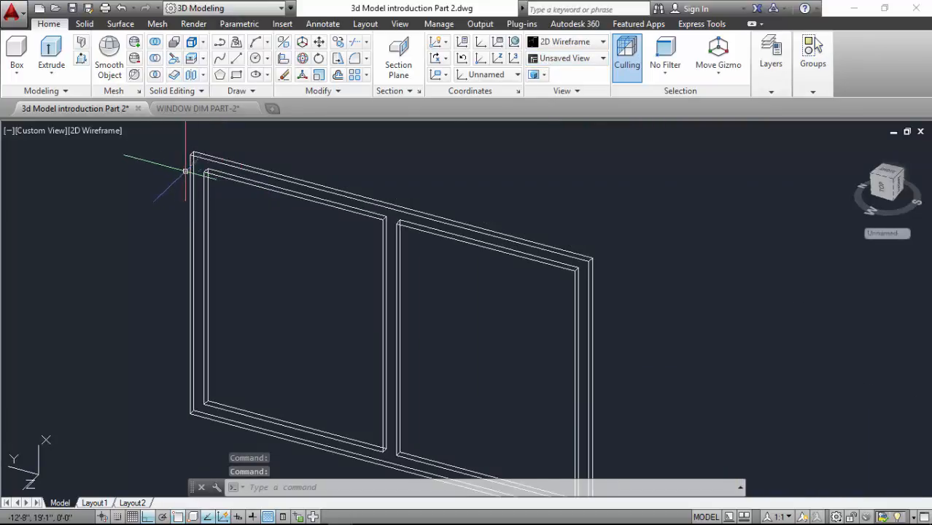
{"action": "left_click", "coordinate": [773, 81]}
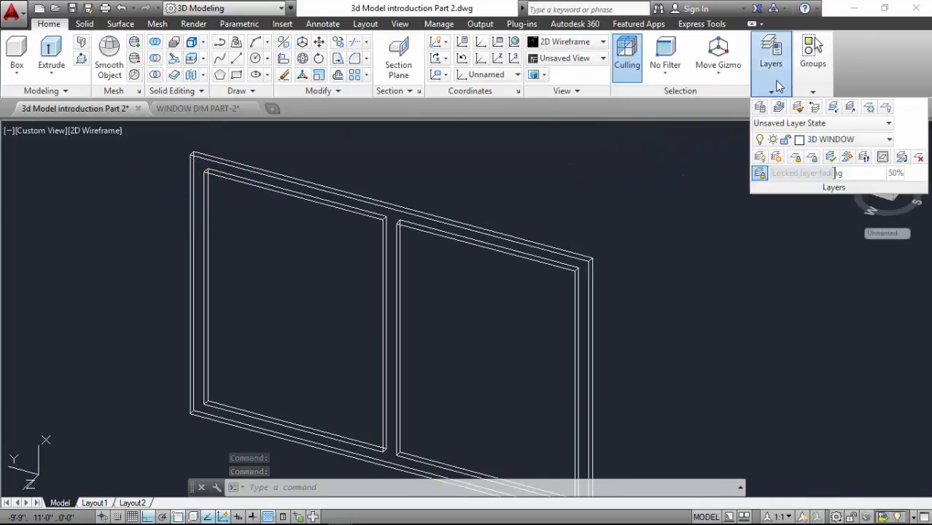
Make the blue glass layer current and draw a rectangle between opposite front corners of the window frame's left opening
{"action": "left_click", "coordinate": [848, 139]}
{"action": "left_click", "coordinate": [837, 239]}
{"action": "scroll", "coordinate": [187, 156], "scroll_direction": "up", "scroll_amount": 2}
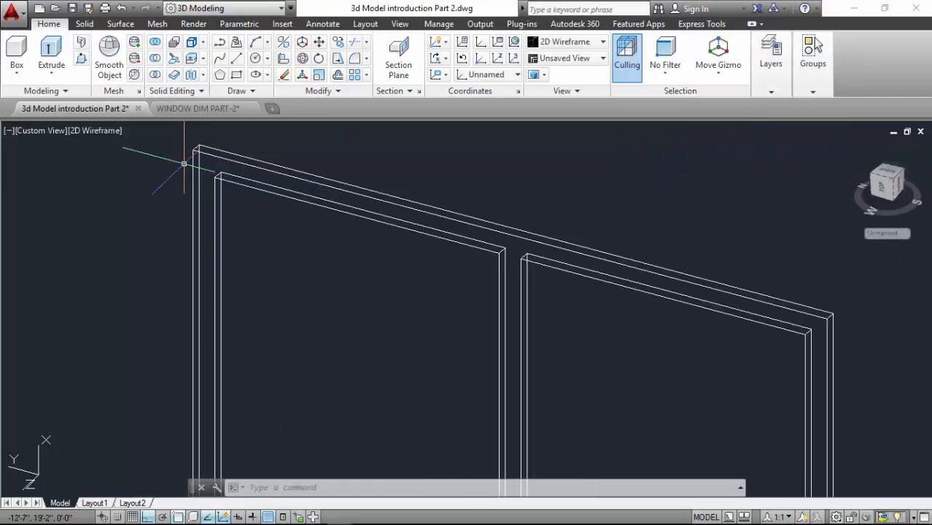
{"action": "scroll", "coordinate": [192, 156], "scroll_direction": "down", "scroll_amount": 2}
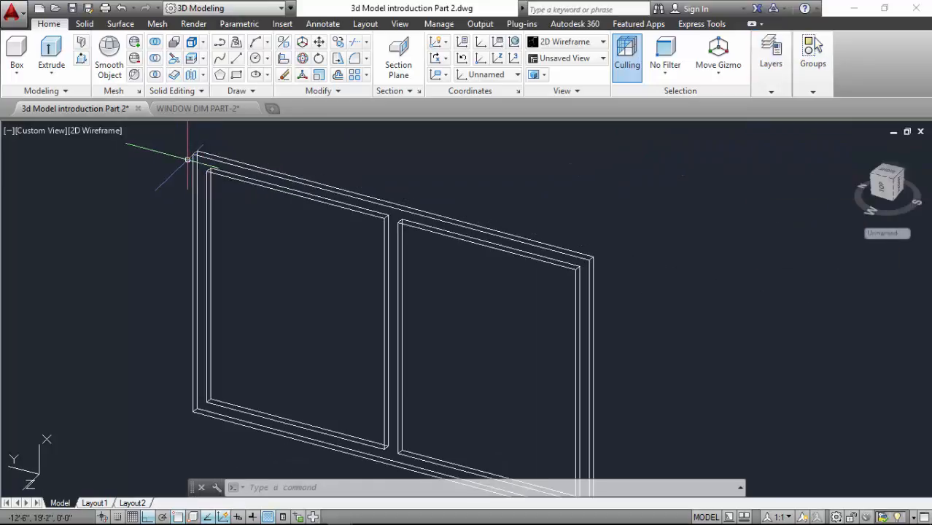
{"action": "left_click", "coordinate": [236, 75]}
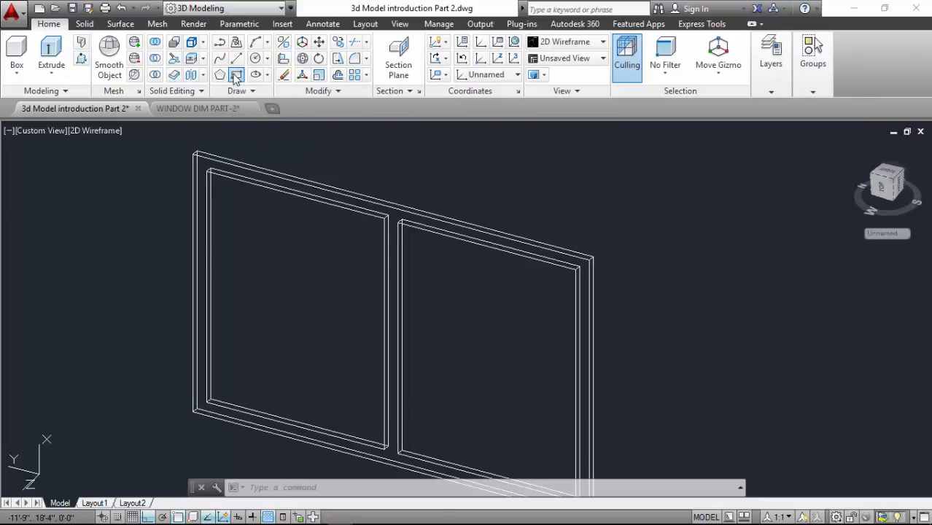
{"action": "scroll", "coordinate": [206, 172], "scroll_direction": "up", "scroll_amount": 4}
{"action": "left_click", "coordinate": [207, 172]}
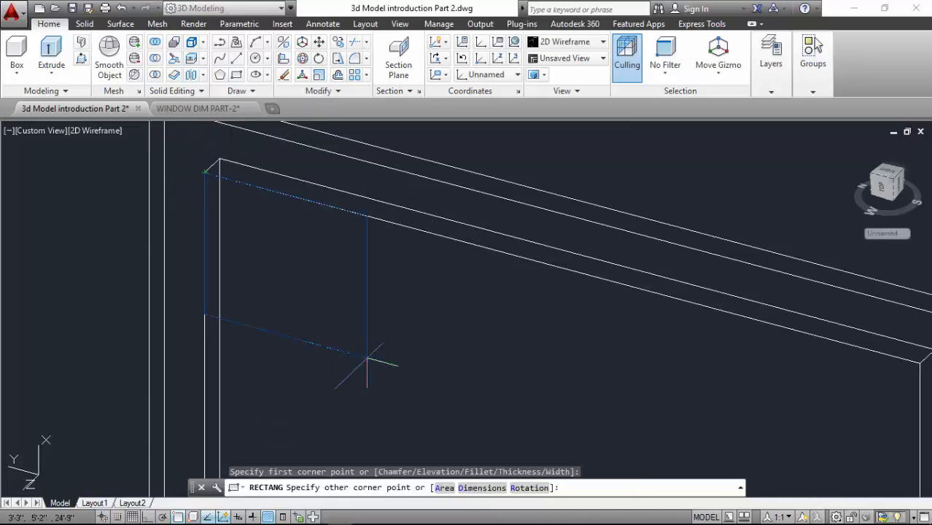
{"action": "scroll", "coordinate": [202, 187], "scroll_direction": "down", "scroll_amount": 5}
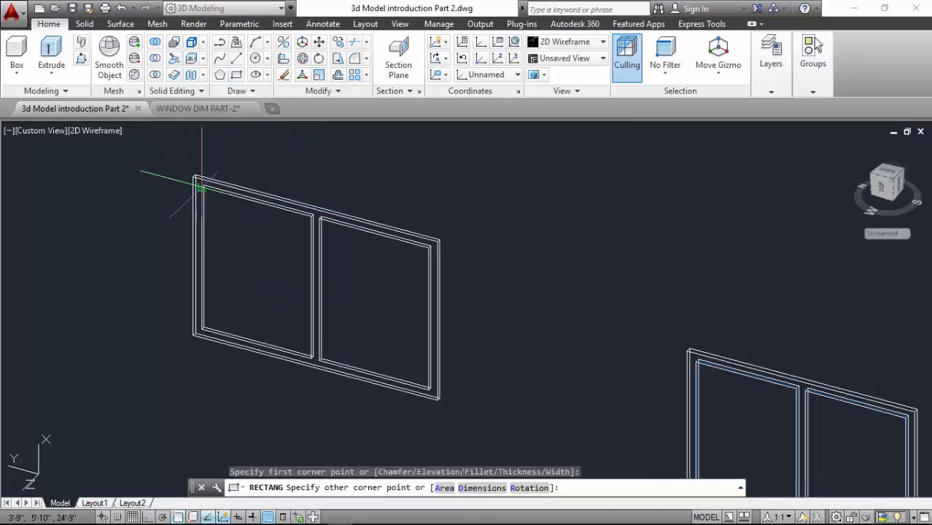
{"action": "left_click", "coordinate": [317, 362]}
{"action": "scroll", "coordinate": [334, 362], "scroll_direction": "up", "scroll_amount": 1}
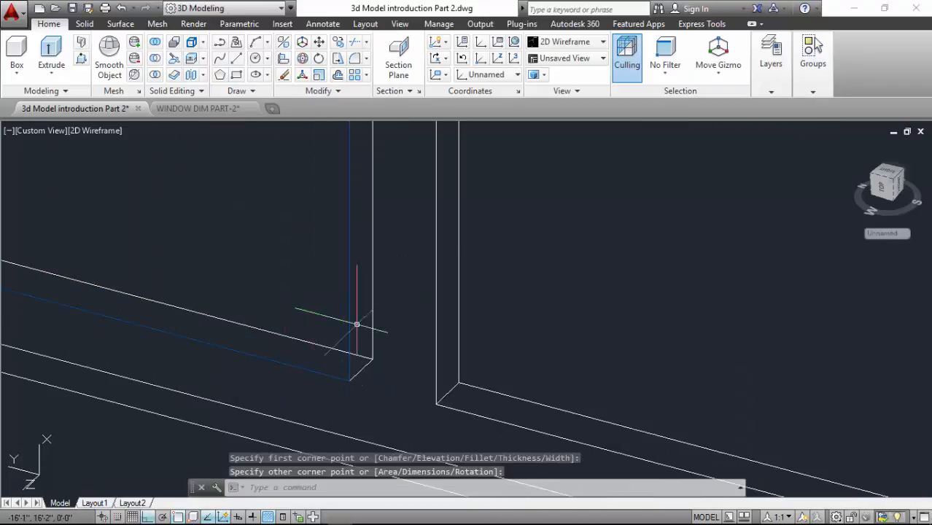
Move the new rectangle from the frame's front corner to the midpoint of the frame's depth
{"action": "left_click", "coordinate": [320, 44]}
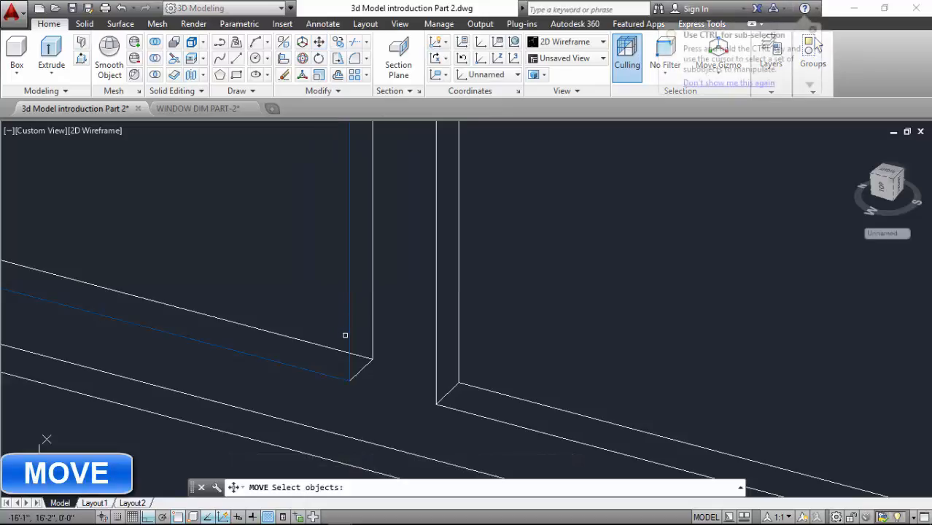
{"action": "left_click", "coordinate": [348, 338]}
{"action": "key", "text": "Return"}
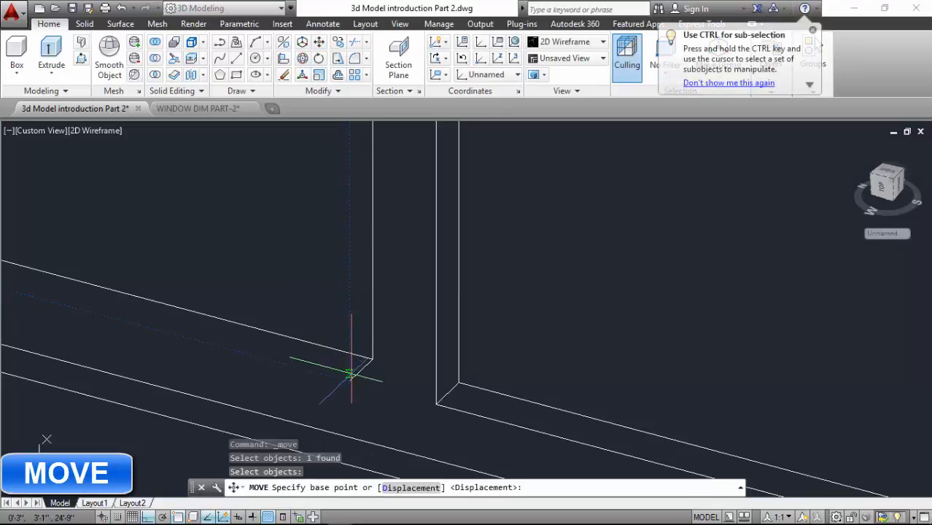
{"action": "left_click", "coordinate": [350, 377]}
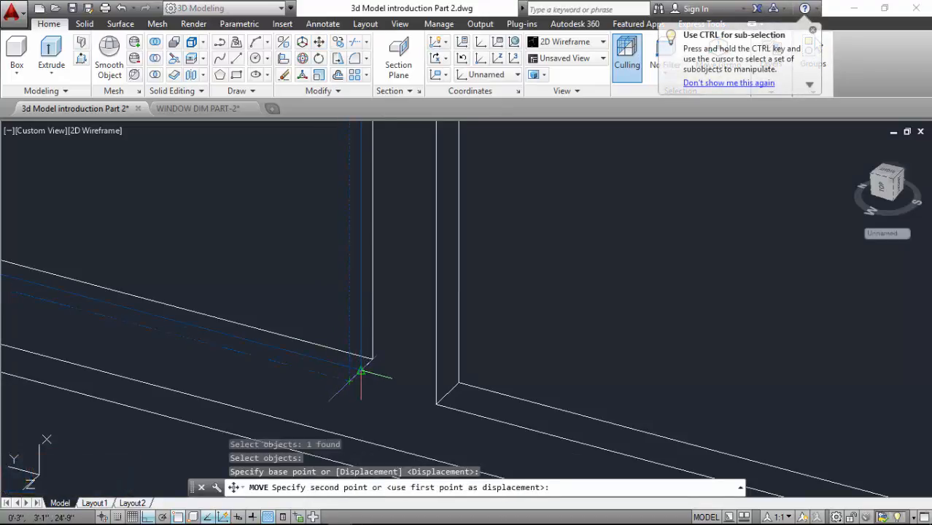
{"action": "left_click", "coordinate": [350, 377]}
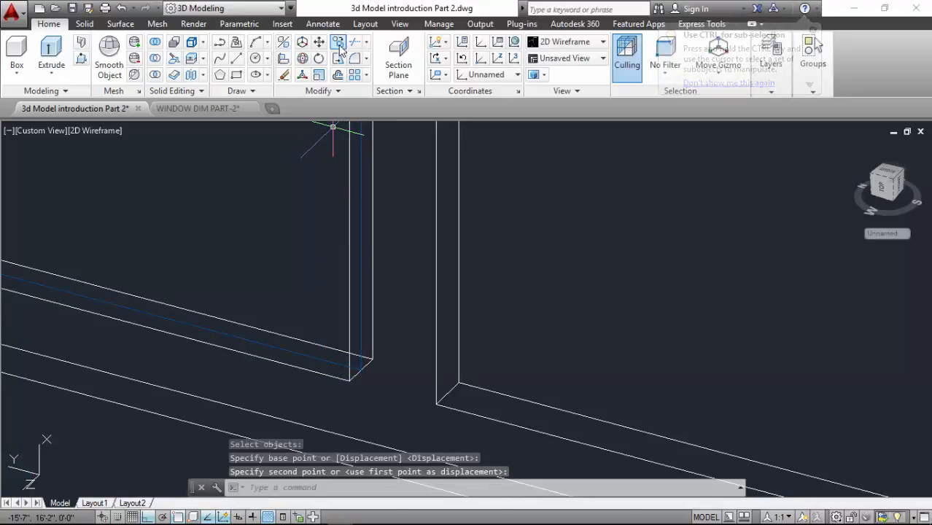
Copy the glass rectangle from its lower corner to the matching mid-depth corner of the right opening
{"action": "scroll", "coordinate": [332, 306], "scroll_direction": "down", "scroll_amount": 6}
{"action": "scroll", "coordinate": [443, 280], "scroll_direction": "down", "scroll_amount": 2}
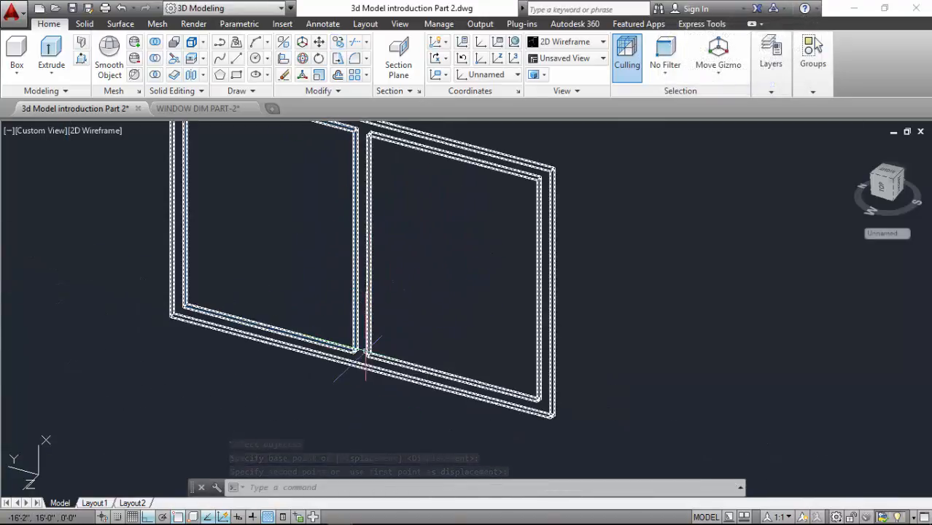
{"action": "left_click", "coordinate": [337, 42]}
{"action": "scroll", "coordinate": [355, 354], "scroll_direction": "up", "scroll_amount": 4}
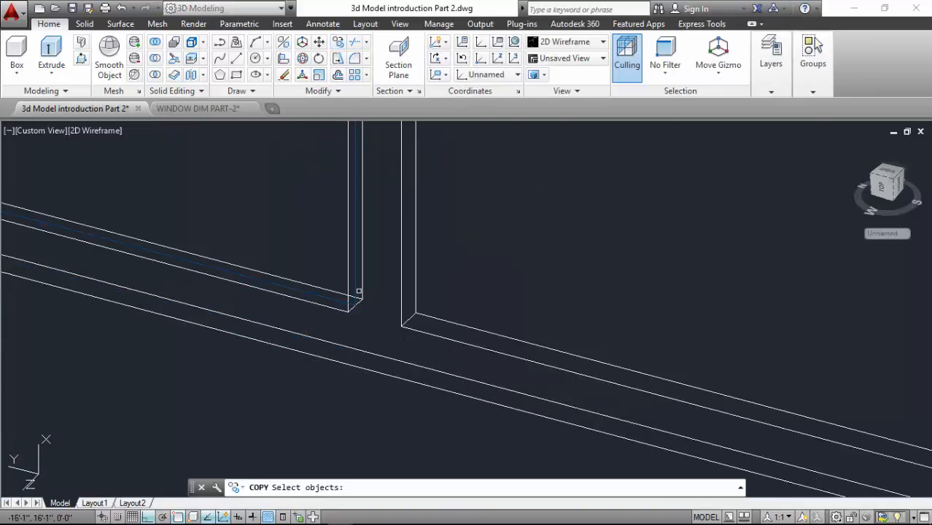
{"action": "left_click", "coordinate": [356, 276]}
{"action": "key", "text": "Return"}
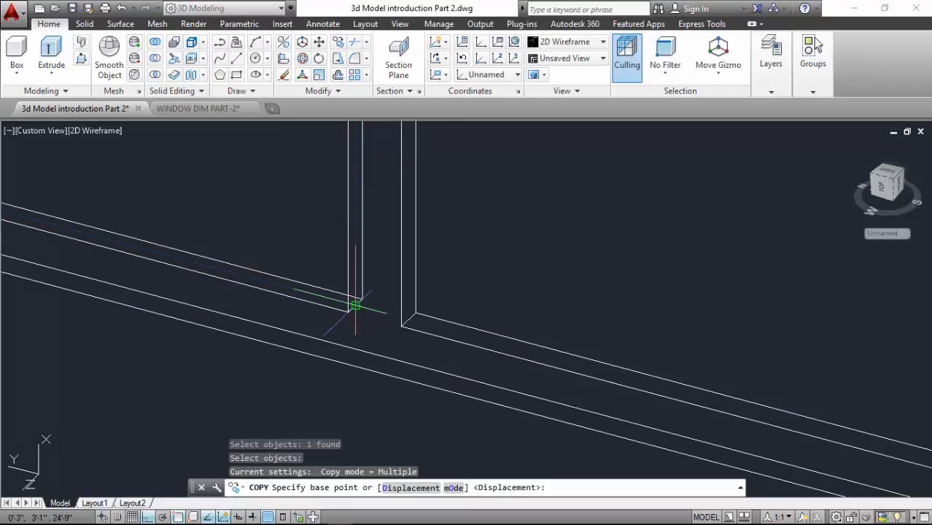
{"action": "left_click", "coordinate": [355, 305]}
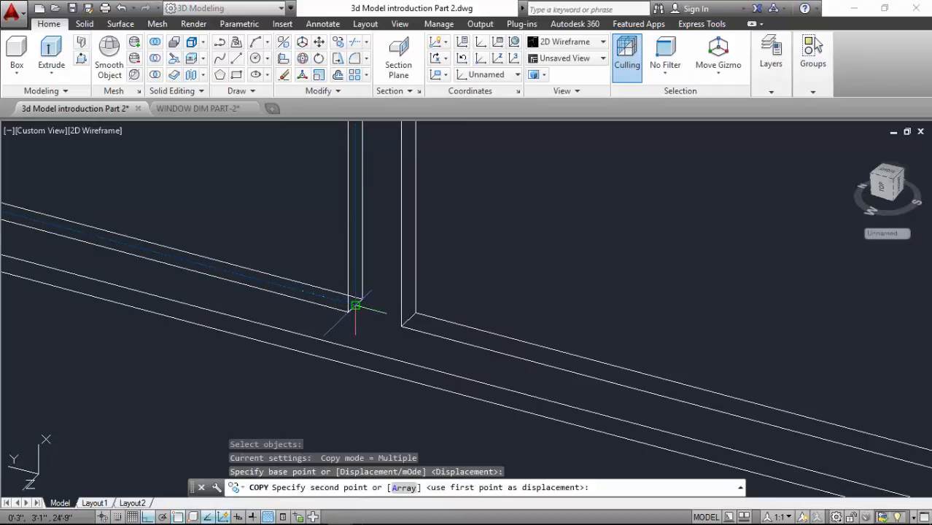
{"action": "scroll", "coordinate": [156, 316], "scroll_direction": "down", "scroll_amount": 3}
{"action": "scroll", "coordinate": [400, 400], "scroll_direction": "up", "scroll_amount": 3}
{"action": "scroll", "coordinate": [323, 348], "scroll_direction": "down", "scroll_amount": 2}
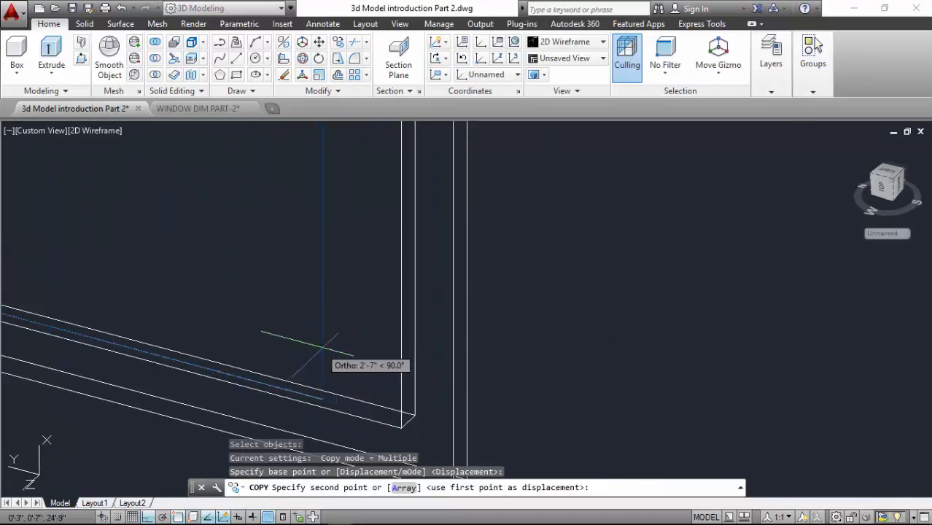
{"action": "left_click", "coordinate": [547, 372]}
{"action": "scroll", "coordinate": [510, 408], "scroll_direction": "down", "scroll_amount": 3}
{"action": "scroll", "coordinate": [437, 306], "scroll_direction": "up", "scroll_amount": 2}
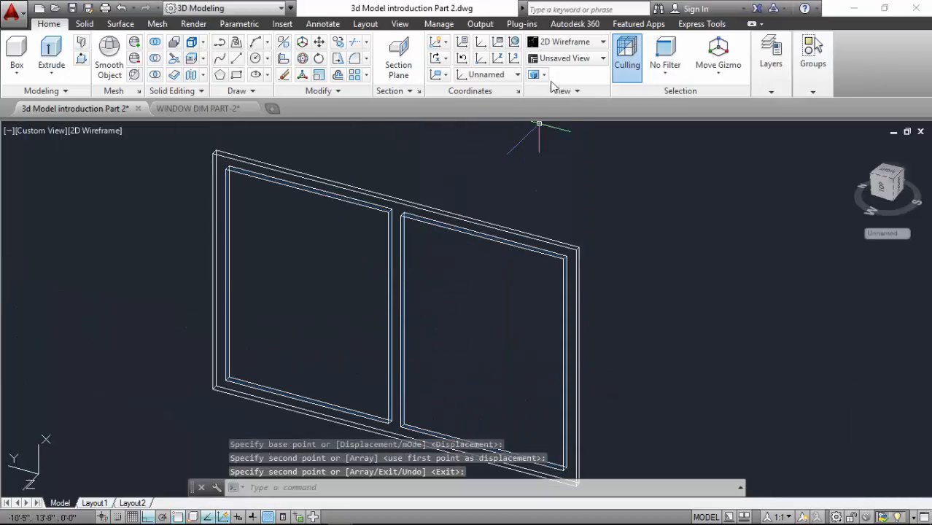
Preview the window in the Realistic visual style, then return to 2D Wireframe
{"action": "left_click", "coordinate": [569, 41]}
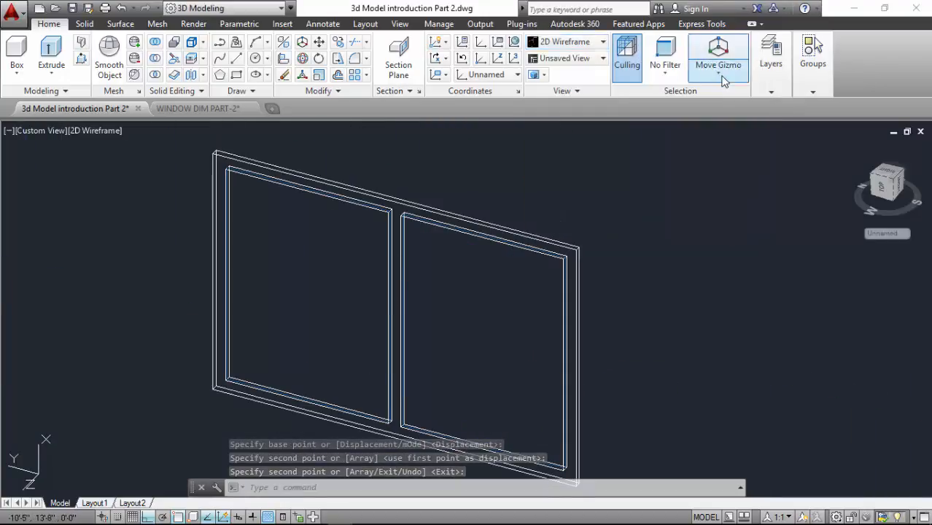
{"action": "scroll", "coordinate": [352, 234], "scroll_direction": "up", "scroll_amount": 3}
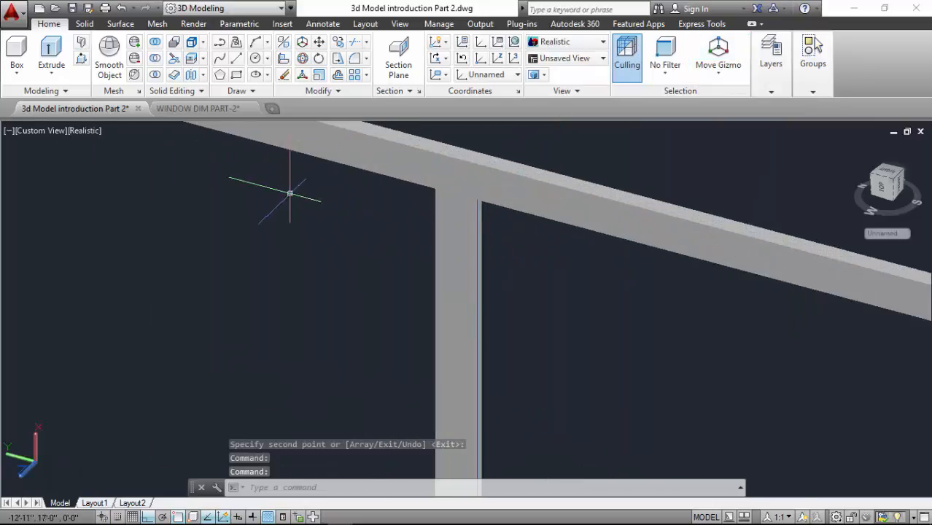
{"action": "scroll", "coordinate": [426, 198], "scroll_direction": "down", "scroll_amount": 3}
{"action": "left_click", "coordinate": [581, 46]}
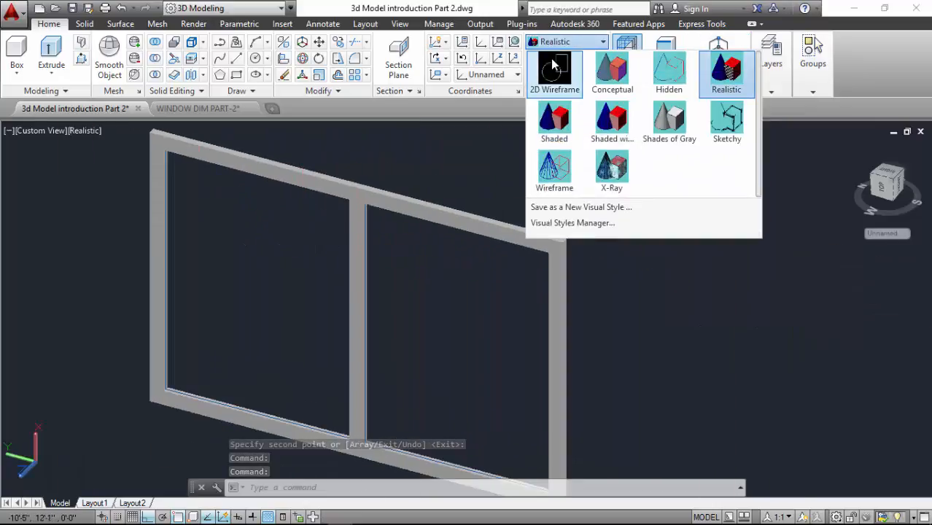
{"action": "left_click", "coordinate": [558, 73]}
{"action": "scroll", "coordinate": [264, 187], "scroll_direction": "up", "scroll_amount": 3}
{"action": "scroll", "coordinate": [266, 185], "scroll_direction": "up", "scroll_amount": 2}
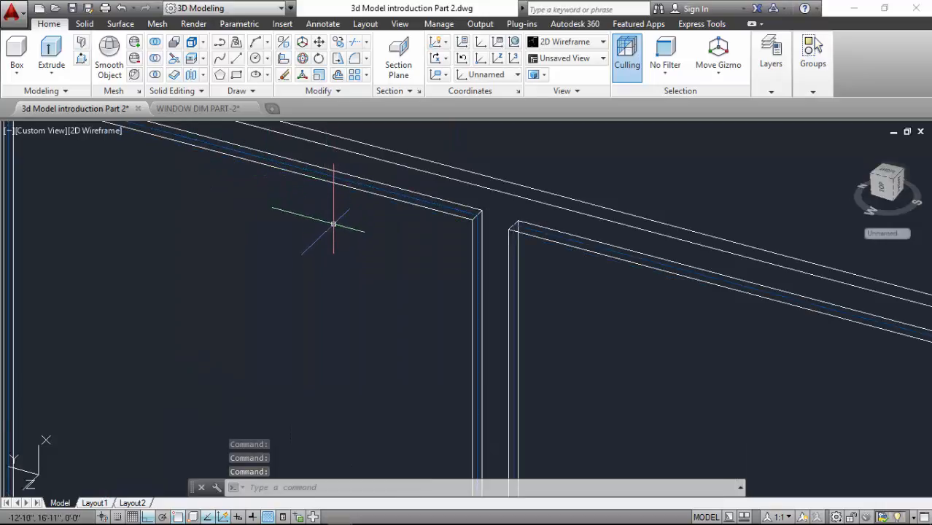
{"action": "scroll", "coordinate": [332, 219], "scroll_direction": "down", "scroll_amount": 5}
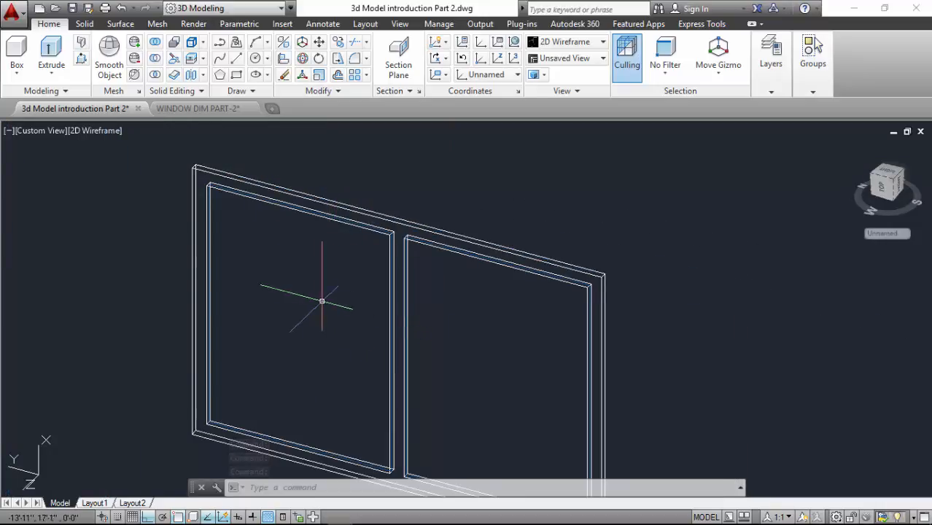
Convert both glass rectangles into regions with the REGION command
{"action": "key", "text": "Escape"}
{"action": "type", "text": "REgion"}
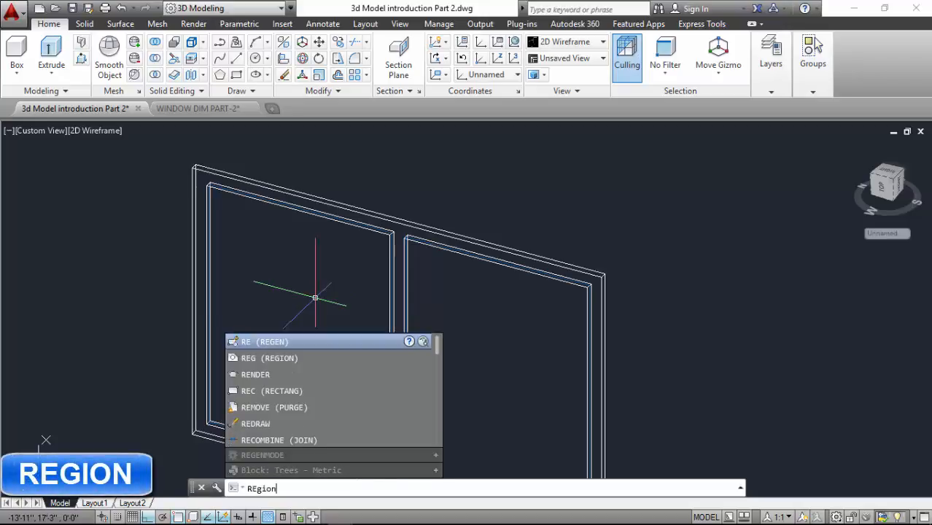
{"action": "key", "text": "Return"}
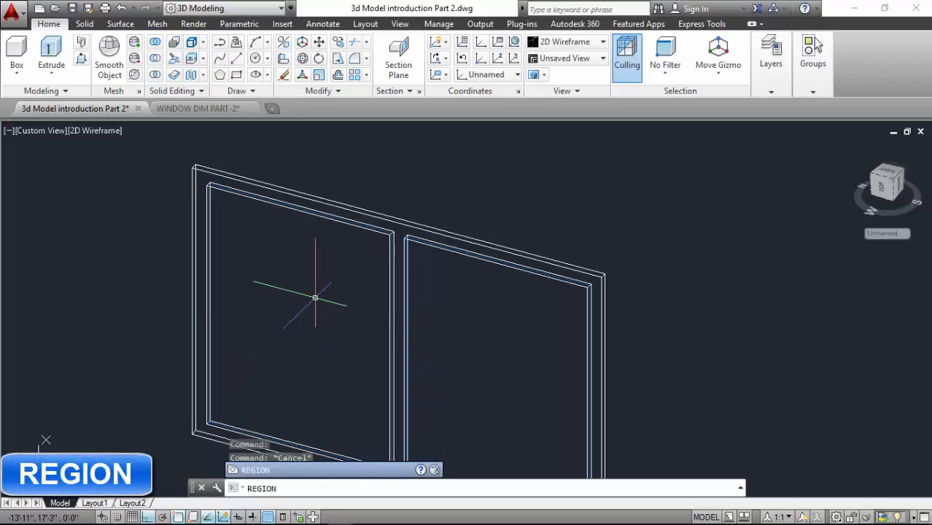
{"action": "key", "text": "Return"}
{"action": "scroll", "coordinate": [383, 243], "scroll_direction": "up", "scroll_amount": 9}
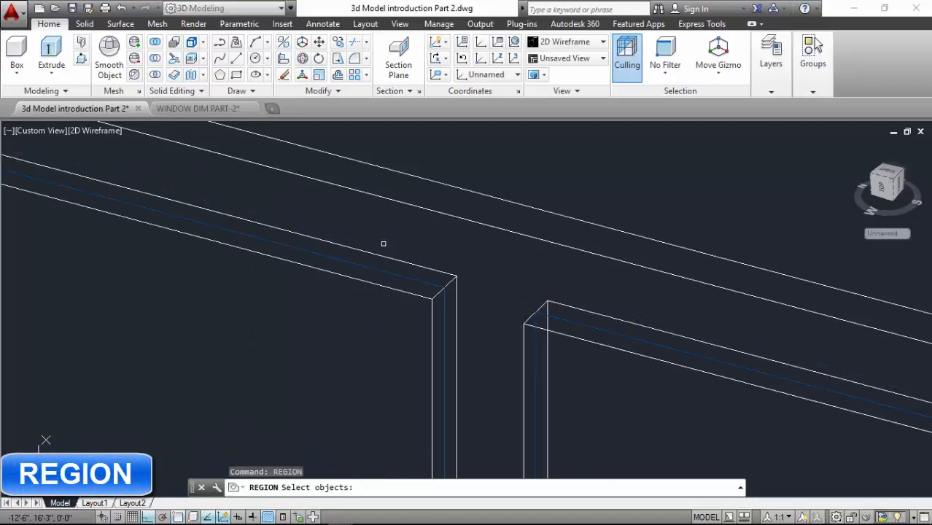
{"action": "left_click", "coordinate": [384, 269]}
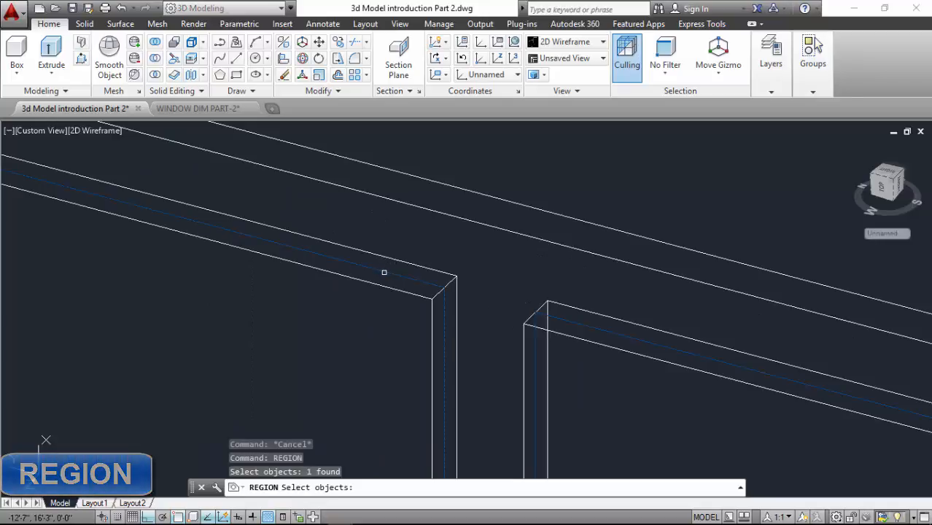
{"action": "left_click", "coordinate": [589, 324]}
{"action": "key", "text": "Return"}
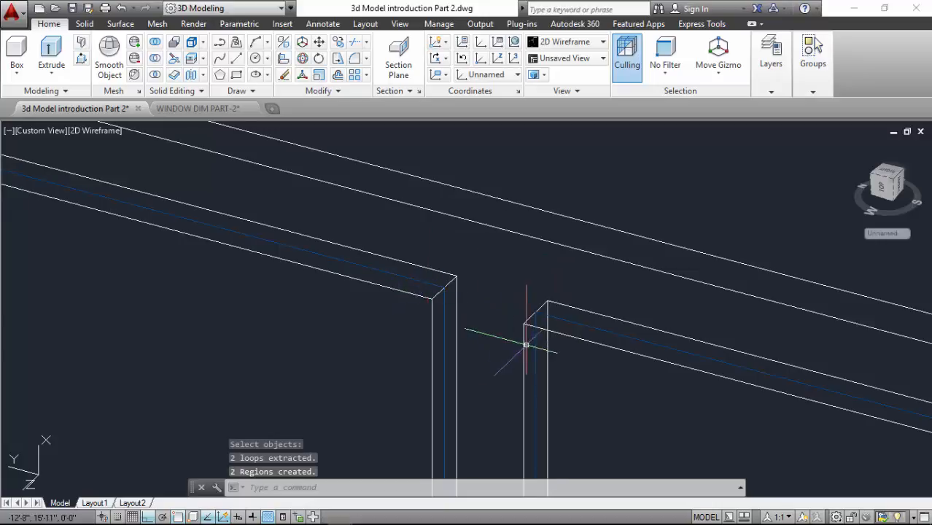
Group the left and right glass regions together with the GROUP command
{"action": "type", "text": "gro"}
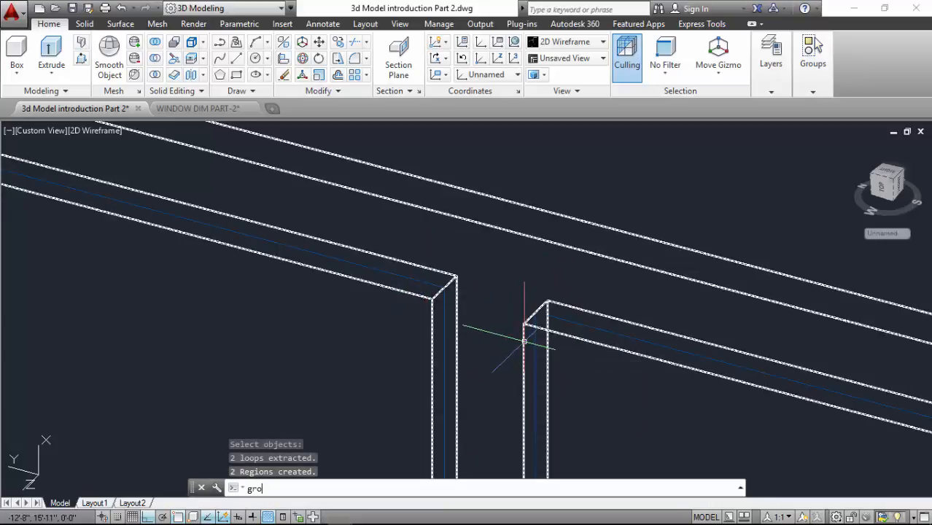
{"action": "type", "text": "up"}
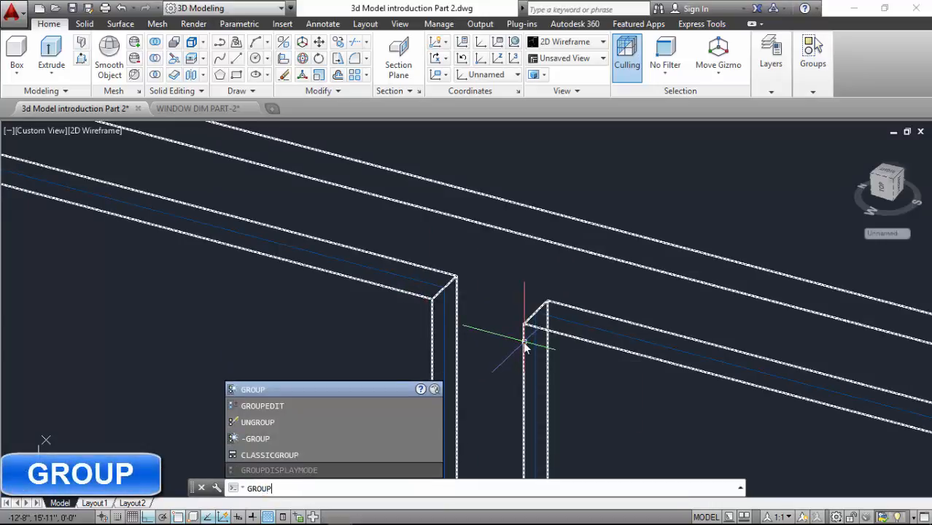
{"action": "key", "text": "Return"}
{"action": "left_click", "coordinate": [574, 322]}
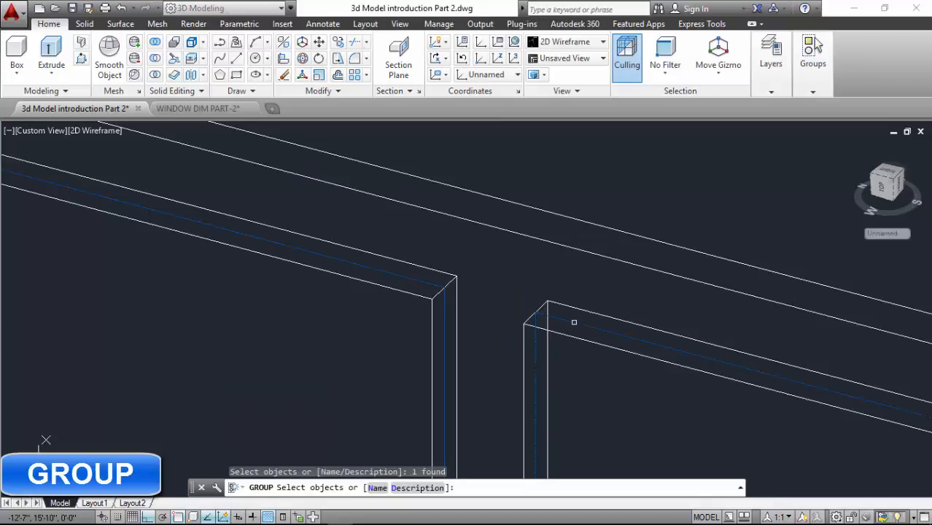
{"action": "left_click", "coordinate": [396, 275]}
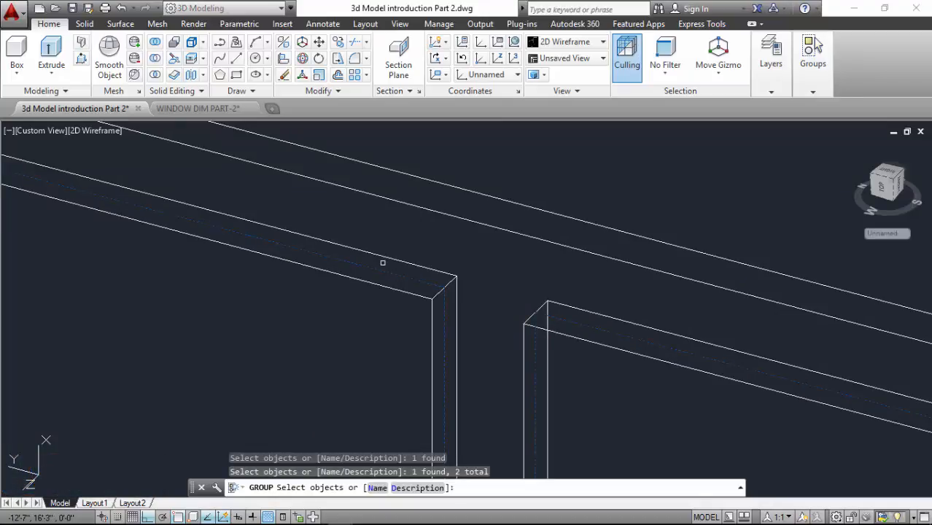
{"action": "key", "text": "Return"}
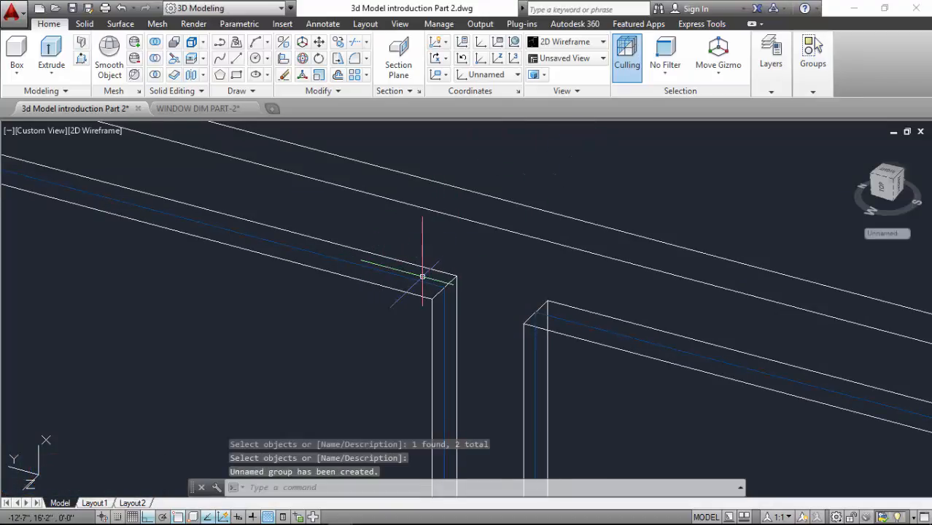
Set the visual style to Realistic and view the glazed windows next to the house model
{"action": "left_click", "coordinate": [576, 41]}
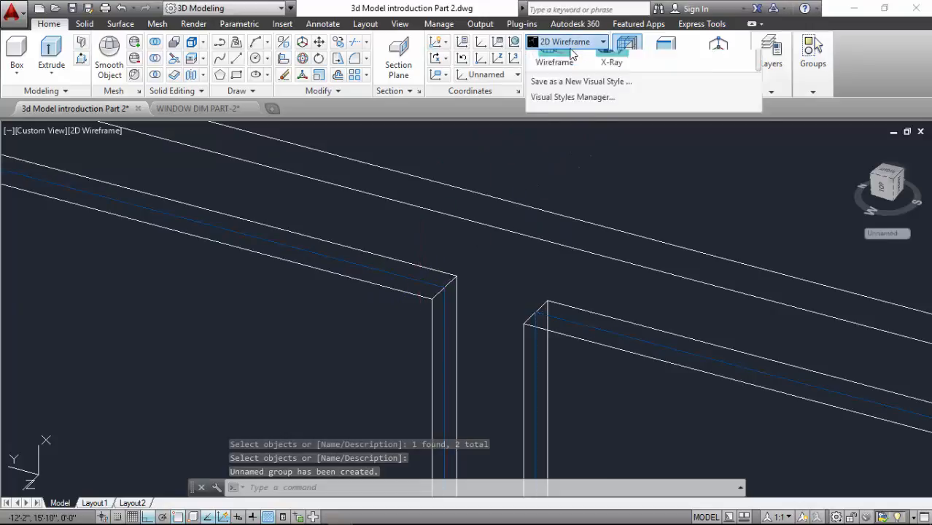
{"action": "left_click", "coordinate": [727, 71]}
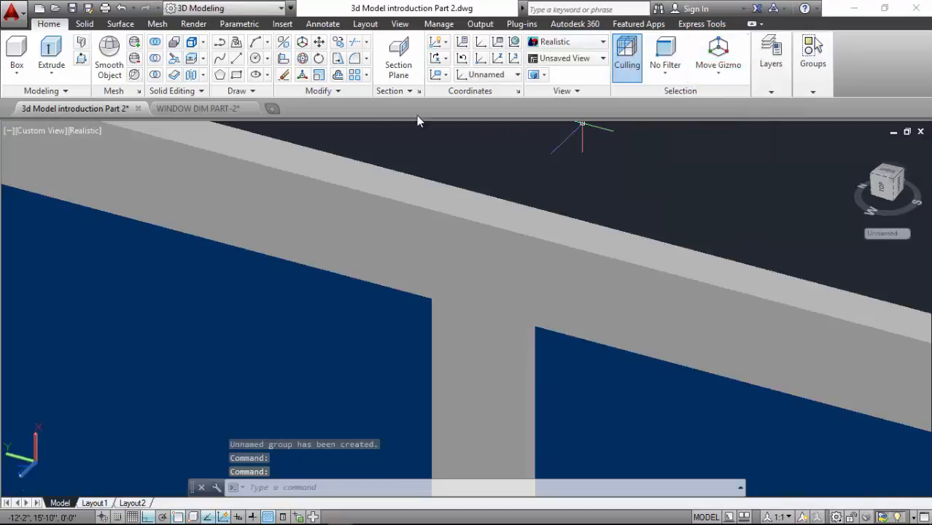
{"action": "scroll", "coordinate": [324, 168], "scroll_direction": "down", "scroll_amount": 5}
{"action": "scroll", "coordinate": [343, 171], "scroll_direction": "up", "scroll_amount": 2}
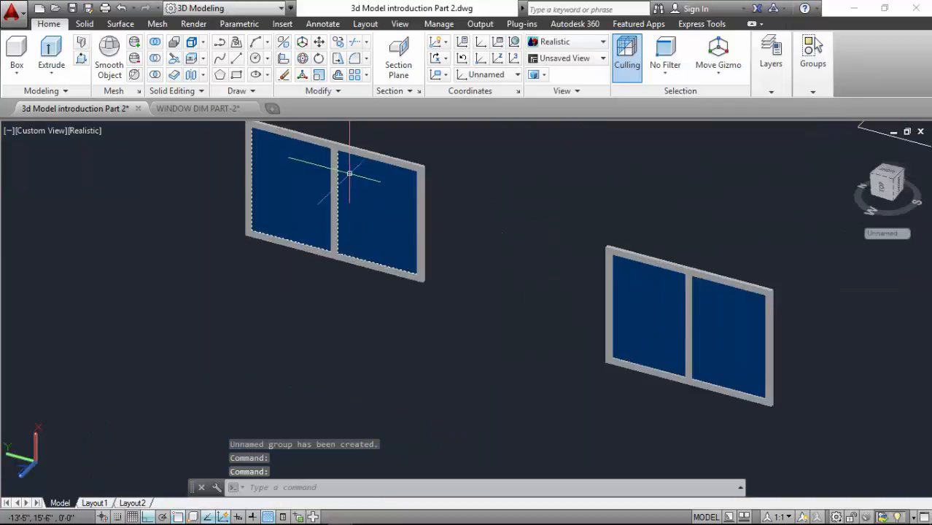
{"action": "scroll", "coordinate": [364, 291], "scroll_direction": "down", "scroll_amount": 4}
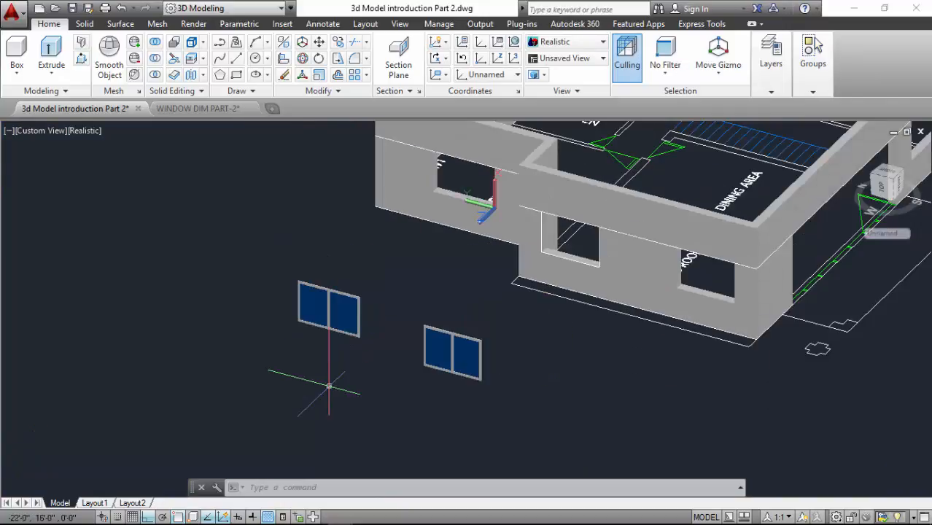
Review the W2 window's dimensions and the frame thickness in the WINDOW DIM PART-2 drawing
{"action": "scroll", "coordinate": [360, 355], "scroll_direction": "down", "scroll_amount": 4}
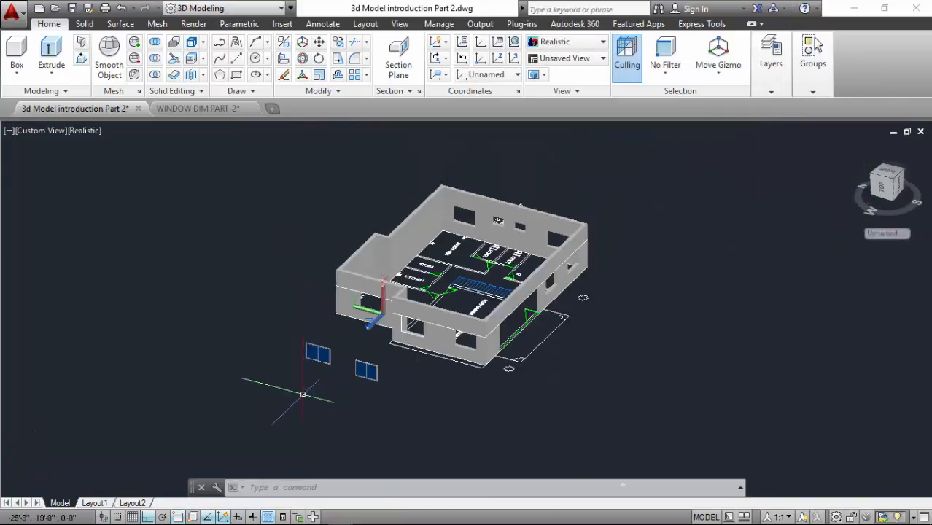
{"action": "left_click", "coordinate": [492, 233]}
{"action": "key", "text": "Escape"}
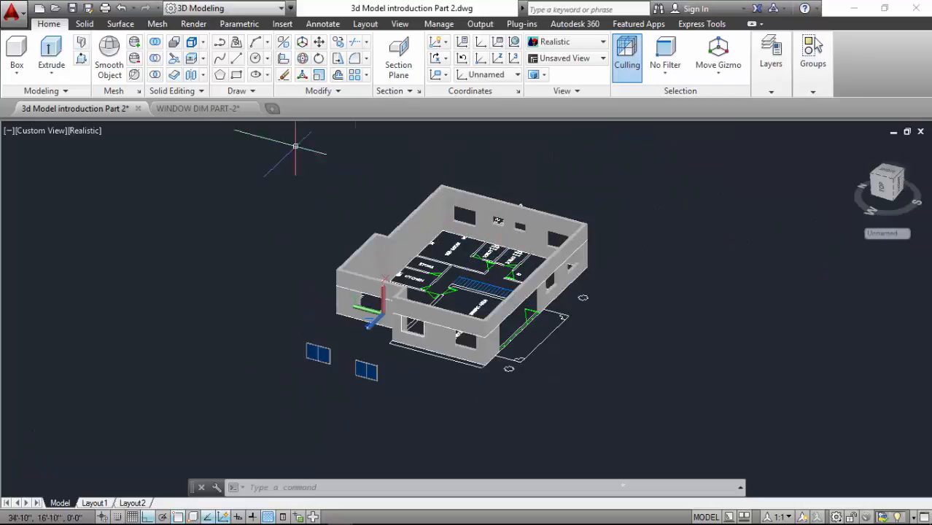
{"action": "left_click", "coordinate": [171, 110]}
{"action": "scroll", "coordinate": [719, 283], "scroll_direction": "down", "scroll_amount": 3}
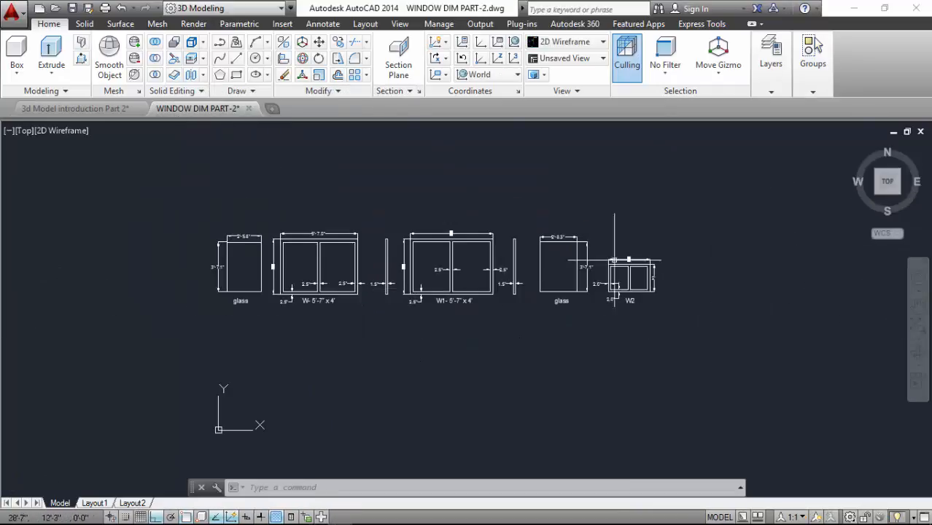
{"action": "scroll", "coordinate": [588, 348], "scroll_direction": "up", "scroll_amount": 6}
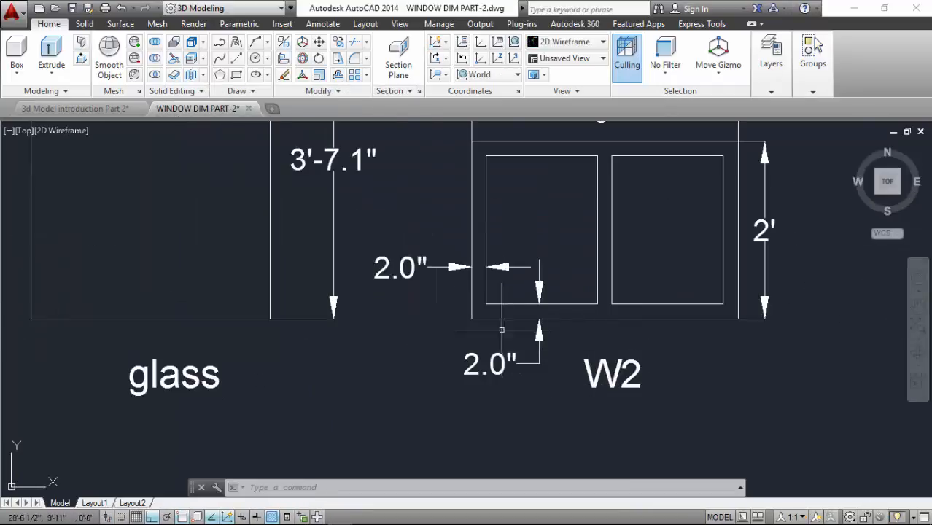
{"action": "scroll", "coordinate": [502, 329], "scroll_direction": "down", "scroll_amount": 2}
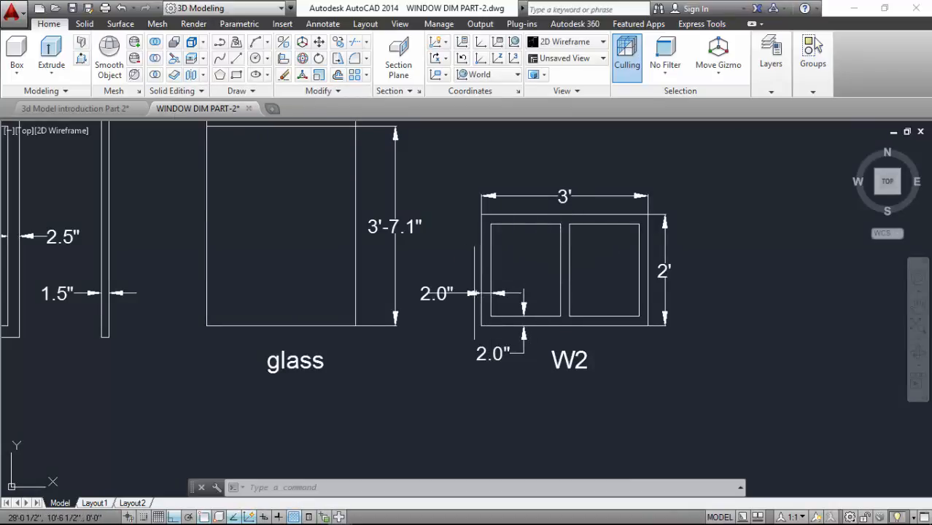
{"action": "scroll", "coordinate": [478, 291], "scroll_direction": "up", "scroll_amount": 4}
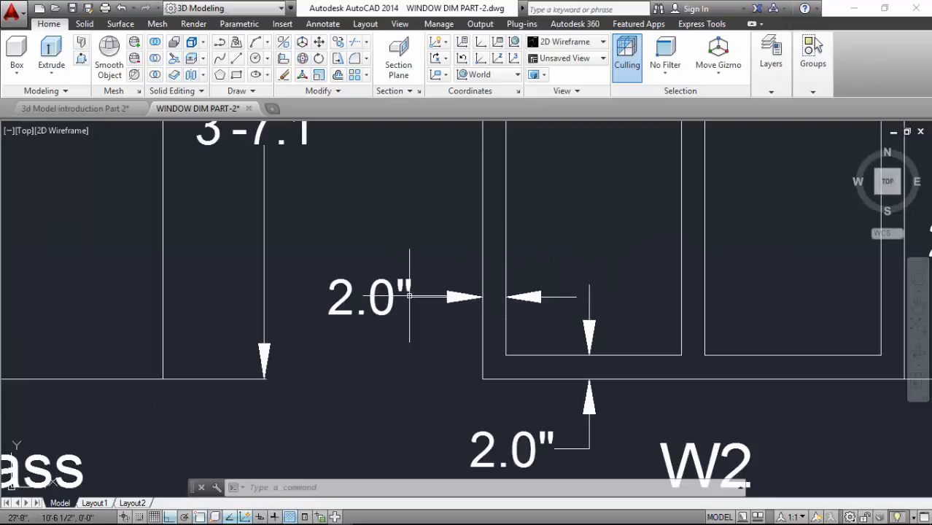
{"action": "scroll", "coordinate": [396, 344], "scroll_direction": "down", "scroll_amount": 2}
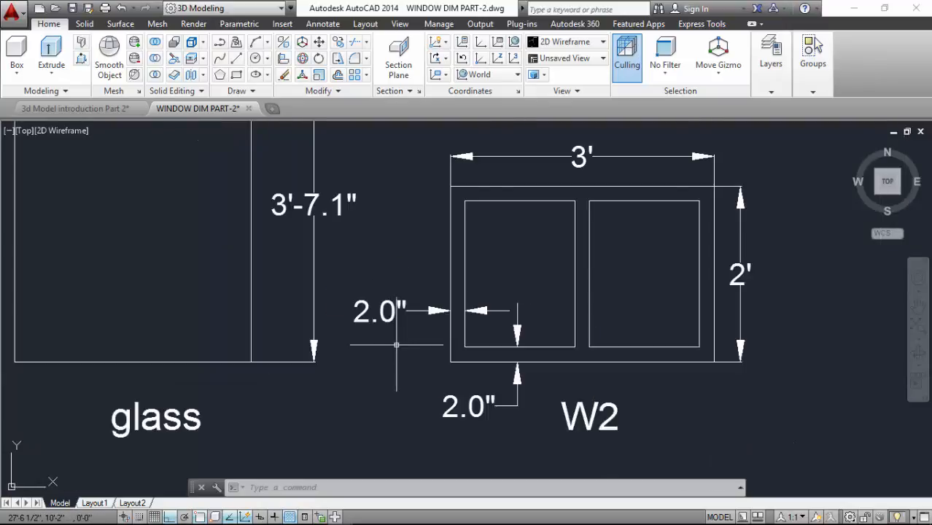
{"action": "scroll", "coordinate": [290, 226], "scroll_direction": "down", "scroll_amount": 2}
{"action": "scroll", "coordinate": [155, 340], "scroll_direction": "up", "scroll_amount": 2}
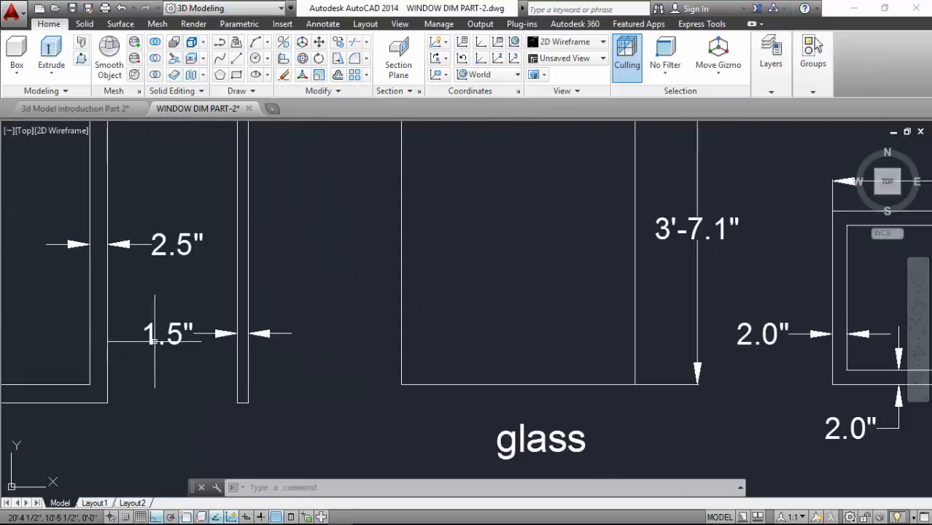
Return to the 3d Model introduction Part 2 drawing and set its visual style to 2D Wireframe
{"action": "left_click", "coordinate": [60, 107]}
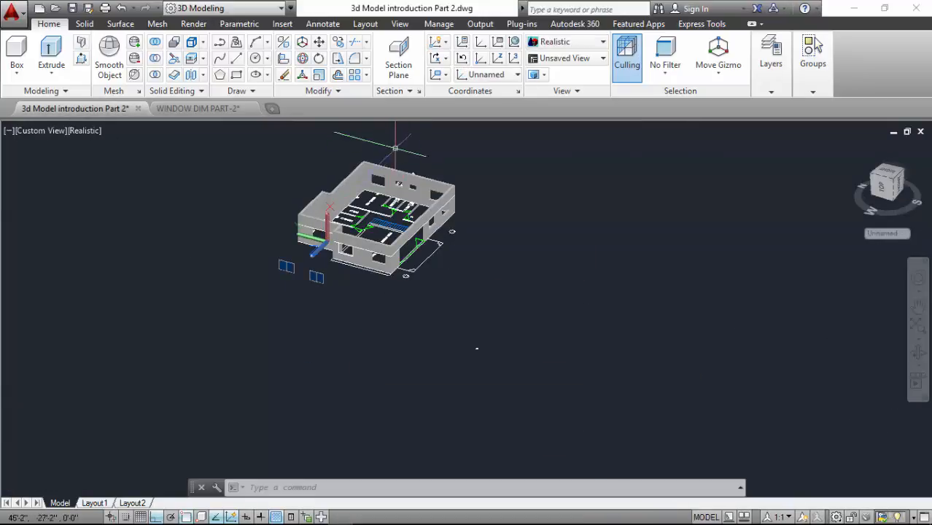
{"action": "scroll", "coordinate": [370, 183], "scroll_direction": "up", "scroll_amount": 6}
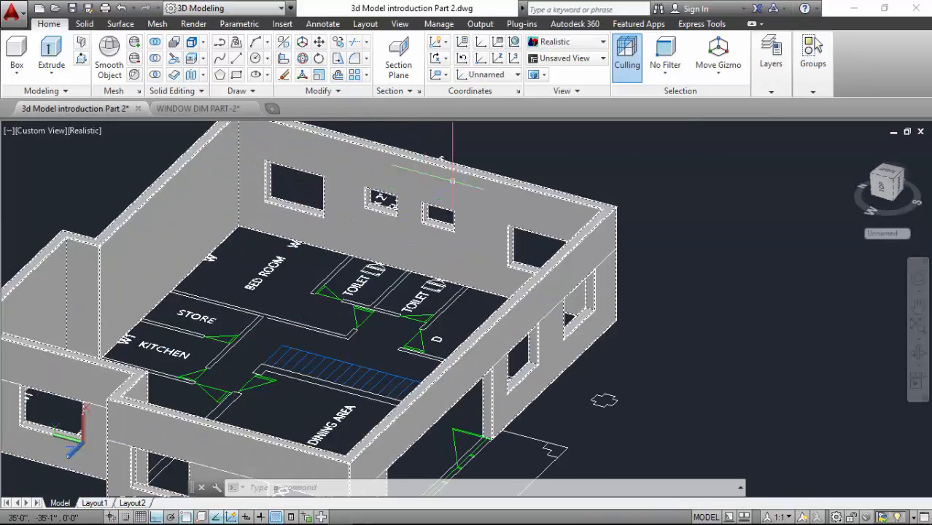
{"action": "left_click", "coordinate": [561, 48]}
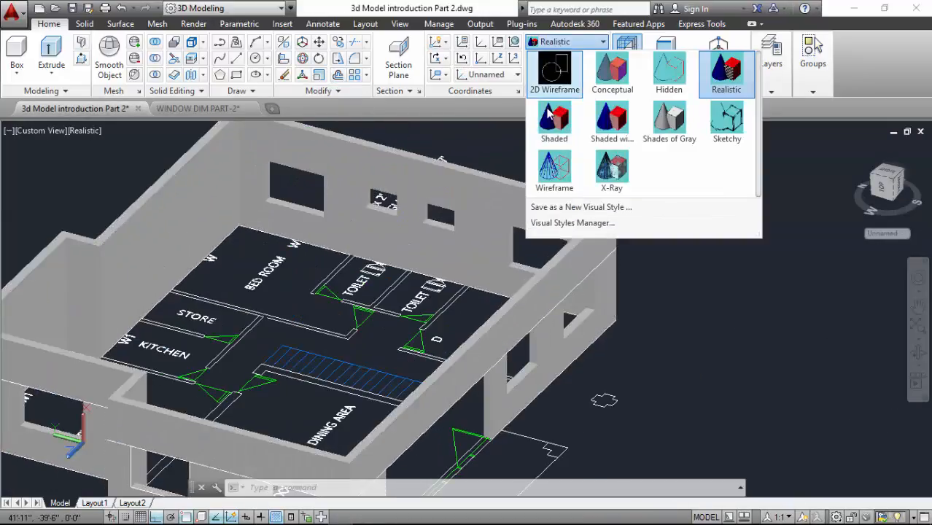
{"action": "left_click", "coordinate": [551, 79]}
{"action": "scroll", "coordinate": [419, 218], "scroll_direction": "up", "scroll_amount": 5}
{"action": "scroll", "coordinate": [427, 208], "scroll_direction": "down", "scroll_amount": 4}
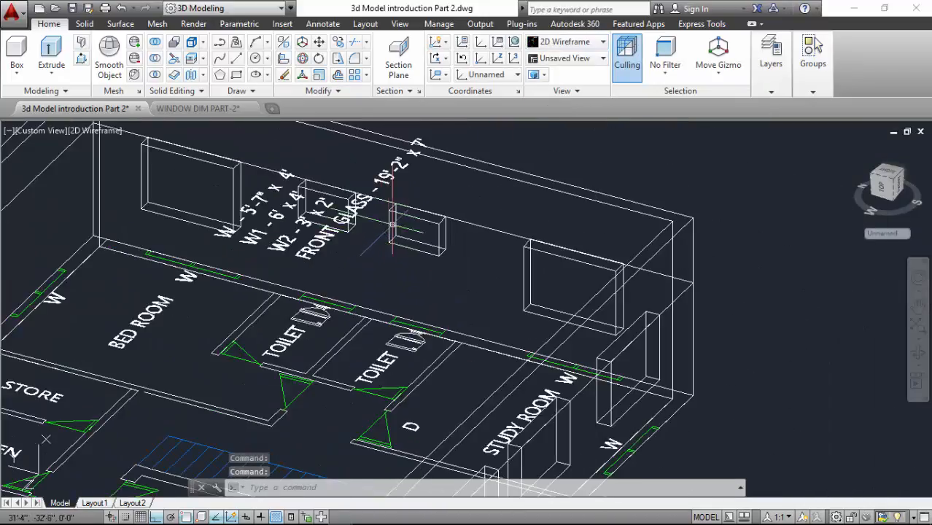
{"action": "scroll", "coordinate": [397, 219], "scroll_direction": "up", "scroll_amount": 4}
{"action": "scroll", "coordinate": [391, 192], "scroll_direction": "up", "scroll_amount": 4}
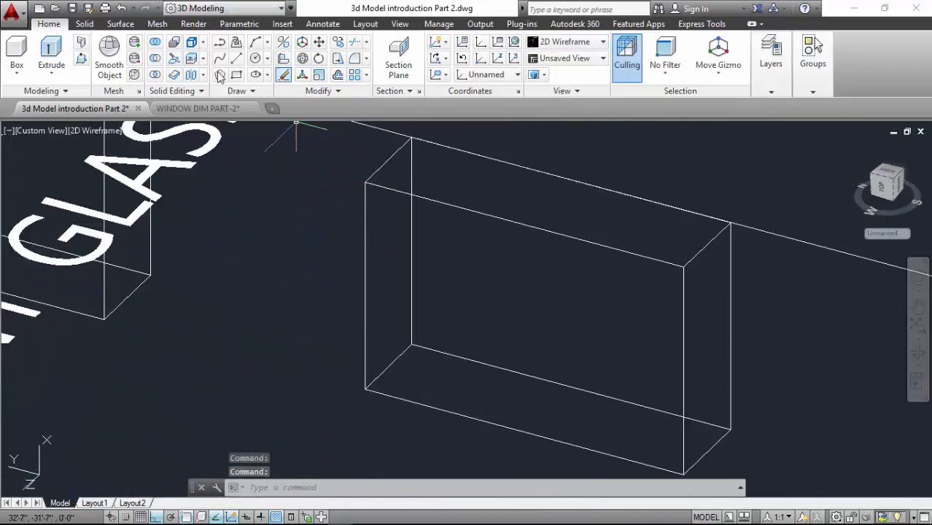
Make 3D WINDOW the current layer and draw a 3' by 2' rectangle over the small toilet window opening
{"action": "left_click", "coordinate": [771, 55]}
{"action": "left_click", "coordinate": [888, 139]}
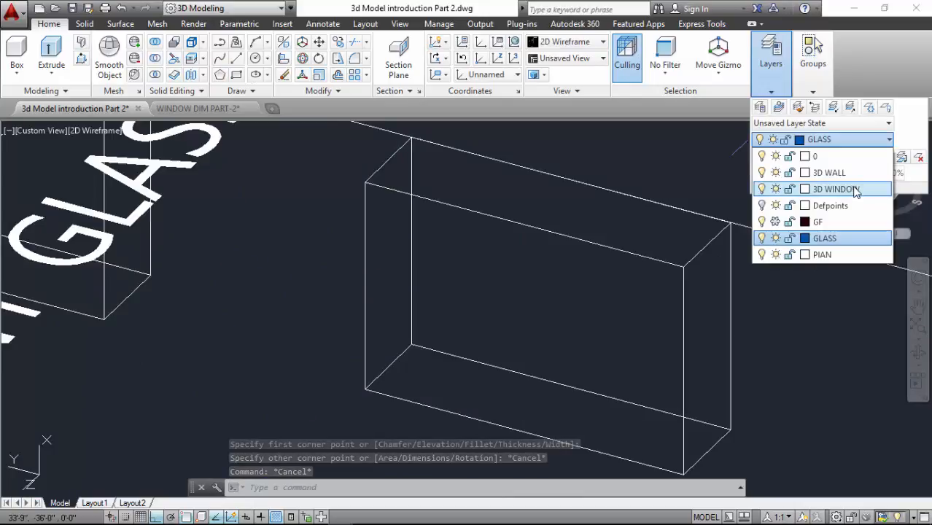
{"action": "left_click", "coordinate": [851, 189]}
{"action": "left_click", "coordinate": [238, 76]}
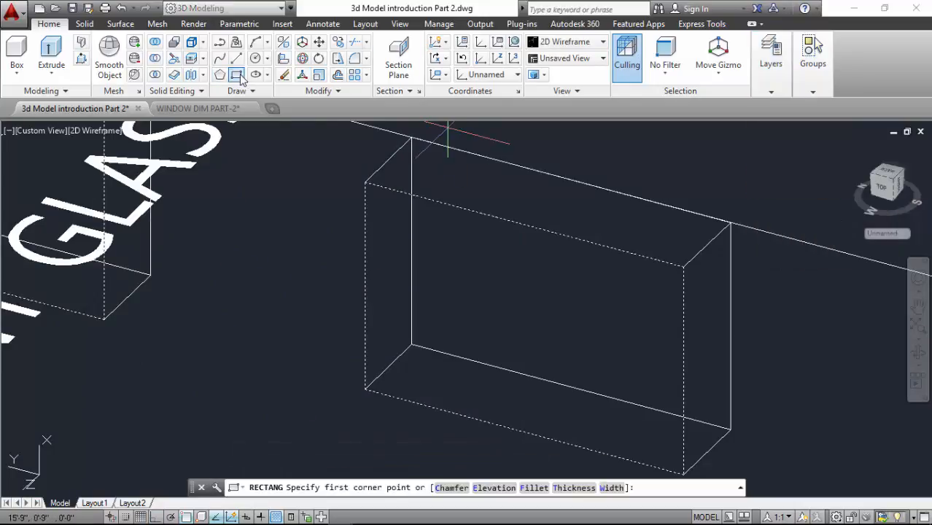
{"action": "left_click", "coordinate": [365, 182]}
{"action": "scroll", "coordinate": [452, 262], "scroll_direction": "down", "scroll_amount": 2}
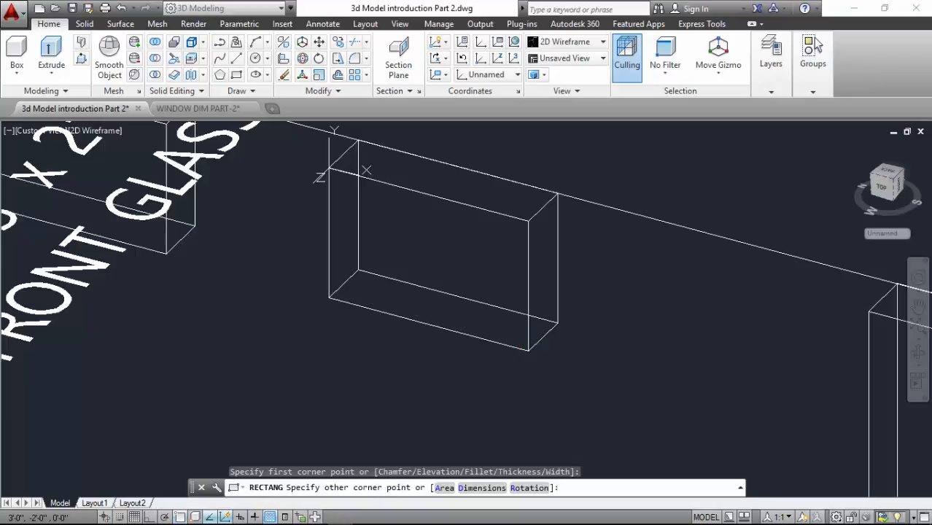
{"action": "left_click", "coordinate": [329, 170]}
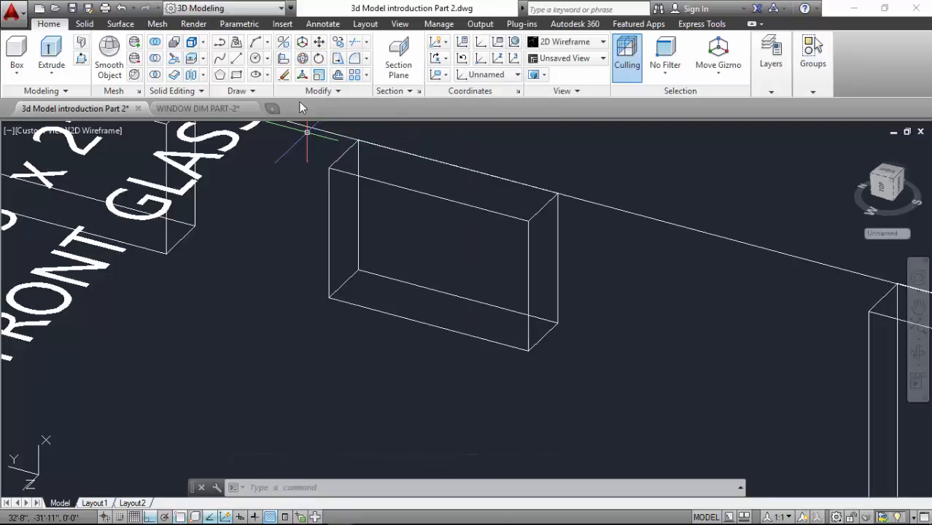
Move the new rectangle out of the wall opening to the empty area beside the finished glazed windows
{"action": "left_click", "coordinate": [319, 41]}
{"action": "left_click", "coordinate": [482, 208]}
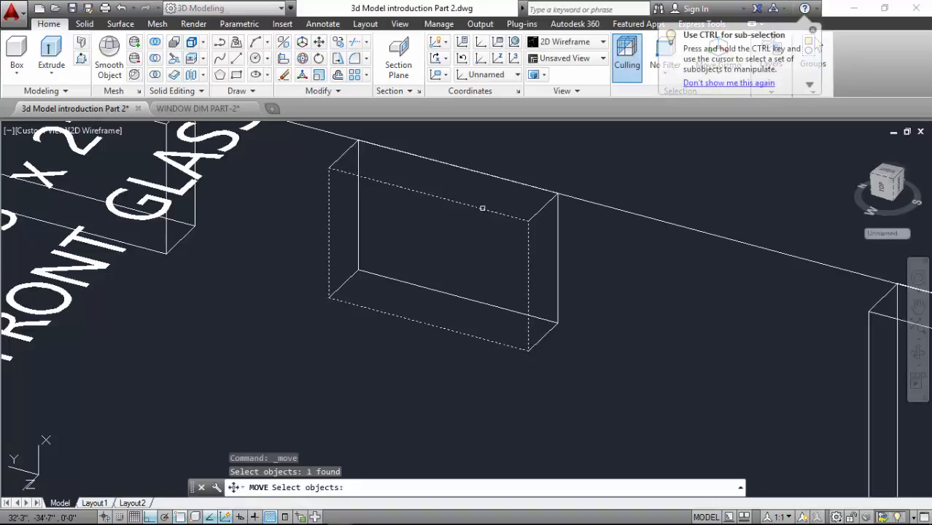
{"action": "key", "text": "Return"}
{"action": "left_click", "coordinate": [528, 220]}
{"action": "scroll", "coordinate": [528, 220], "scroll_direction": "down", "scroll_amount": 5}
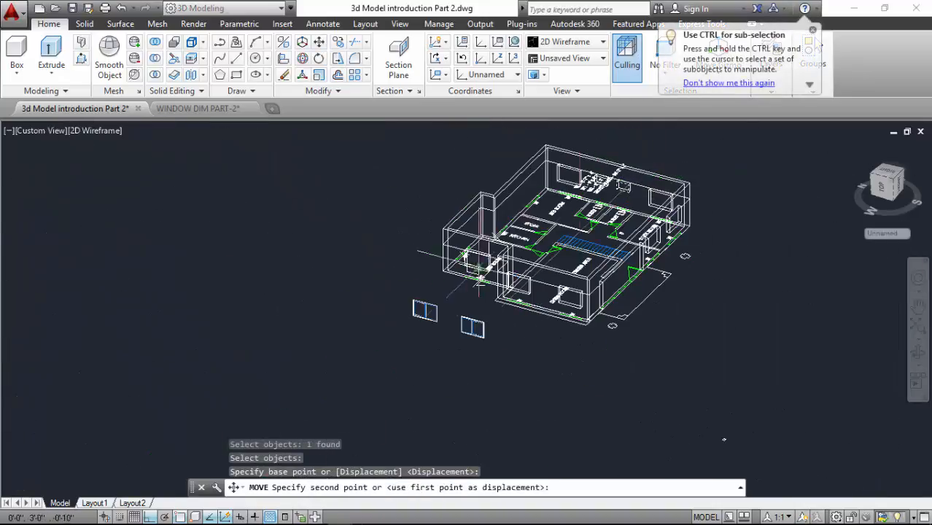
{"action": "scroll", "coordinate": [438, 381], "scroll_direction": "up", "scroll_amount": 3}
{"action": "scroll", "coordinate": [438, 380], "scroll_direction": "up", "scroll_amount": 5}
{"action": "left_click", "coordinate": [427, 352]}
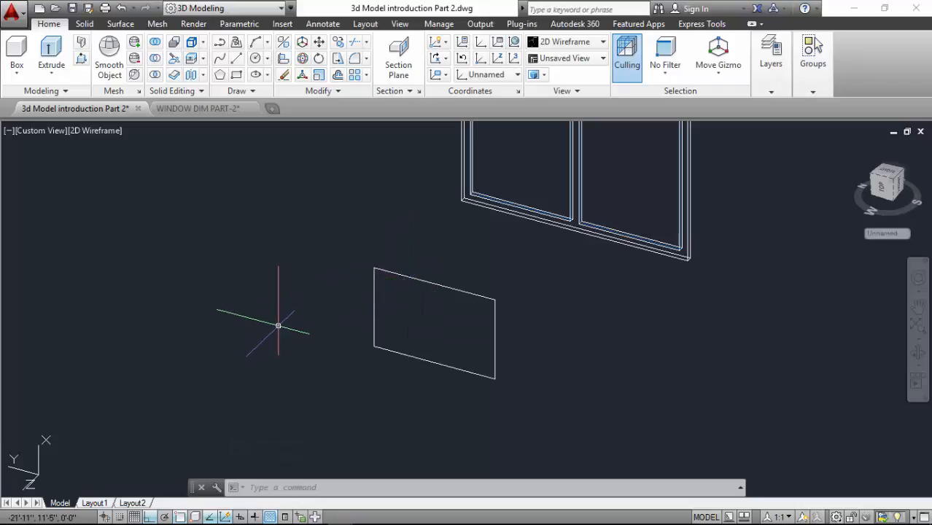
Offset the window rectangle 2" inward to form the frame's inner edge
{"action": "type", "text": "o"}
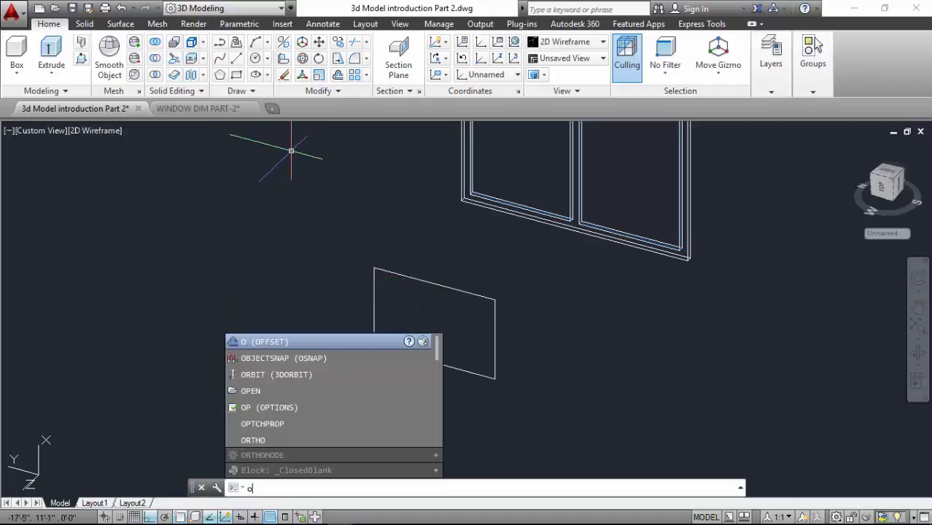
{"action": "key", "text": "Return"}
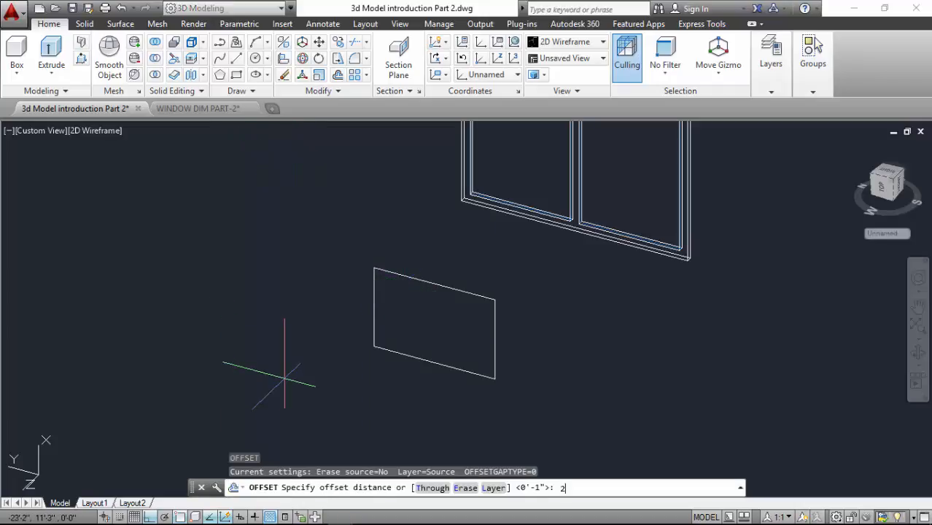
{"action": "key", "text": "Return"}
{"action": "left_click", "coordinate": [449, 288]}
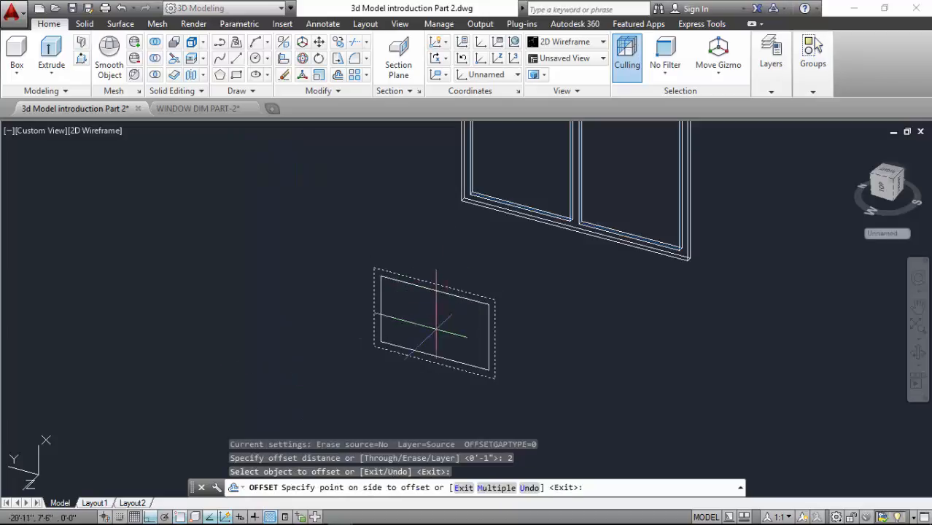
{"action": "left_click", "coordinate": [441, 328]}
Draw a vertical line between the midpoints of the inner rectangle's upper and lower edges
{"action": "scroll", "coordinate": [439, 321], "scroll_direction": "up", "scroll_amount": 4}
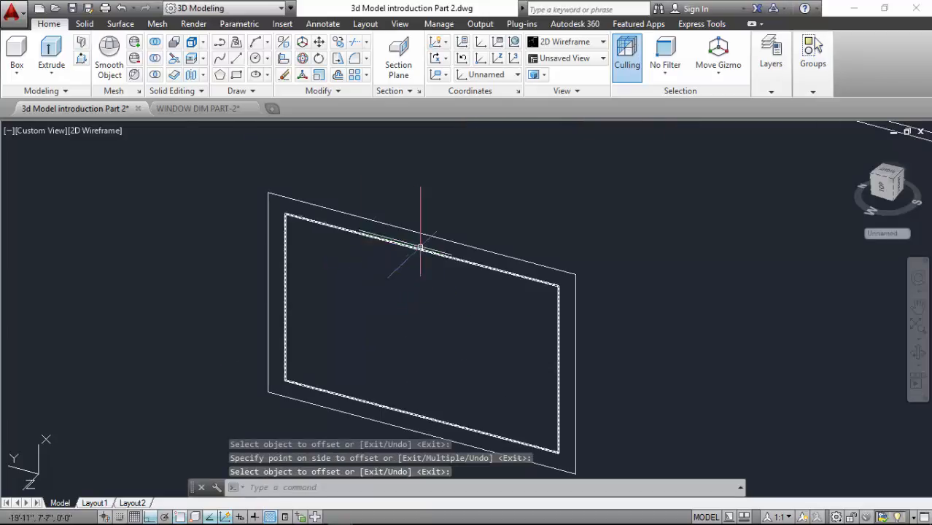
{"action": "left_click", "coordinate": [235, 60]}
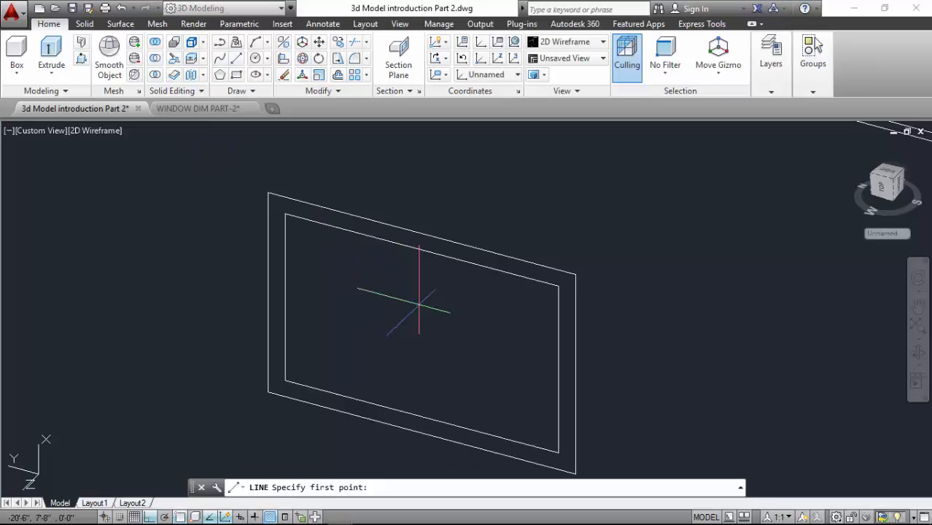
{"action": "left_click", "coordinate": [422, 250]}
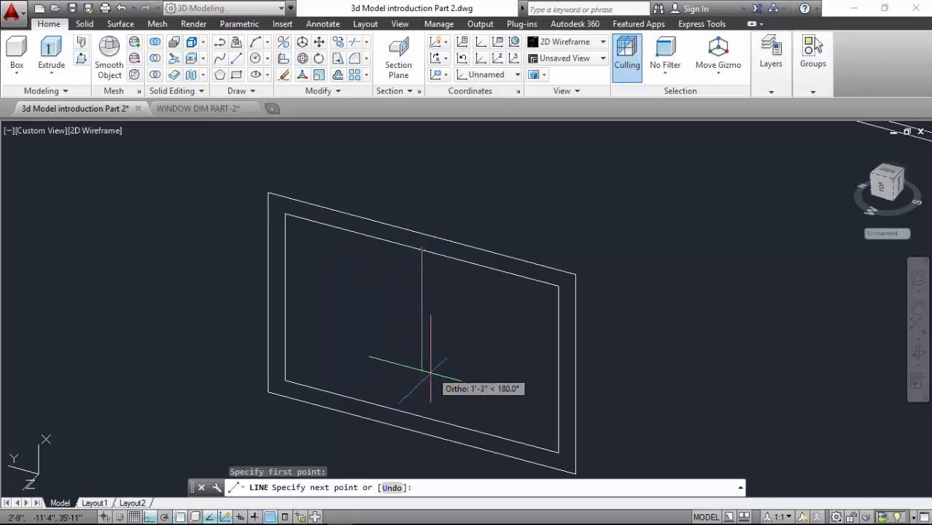
{"action": "left_click", "coordinate": [421, 417]}
{"action": "key", "text": "Return"}
Offset the vertical centre line 1" to both sides to form the middle bar
{"action": "type", "text": "o"}
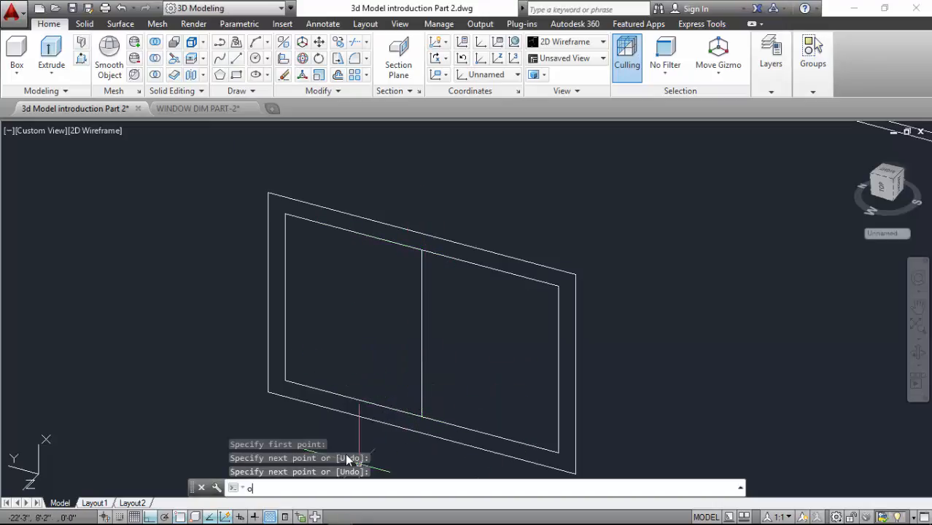
{"action": "key", "text": "Return"}
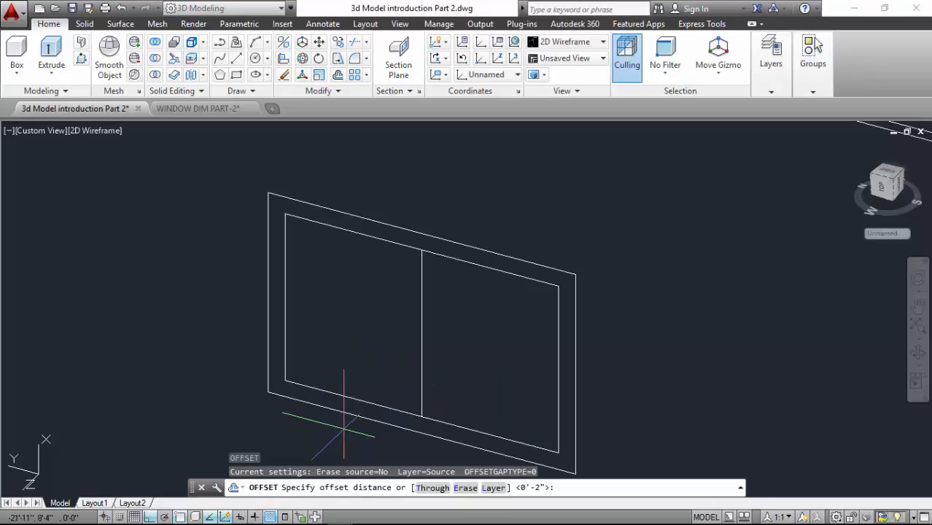
{"action": "key", "text": "Return"}
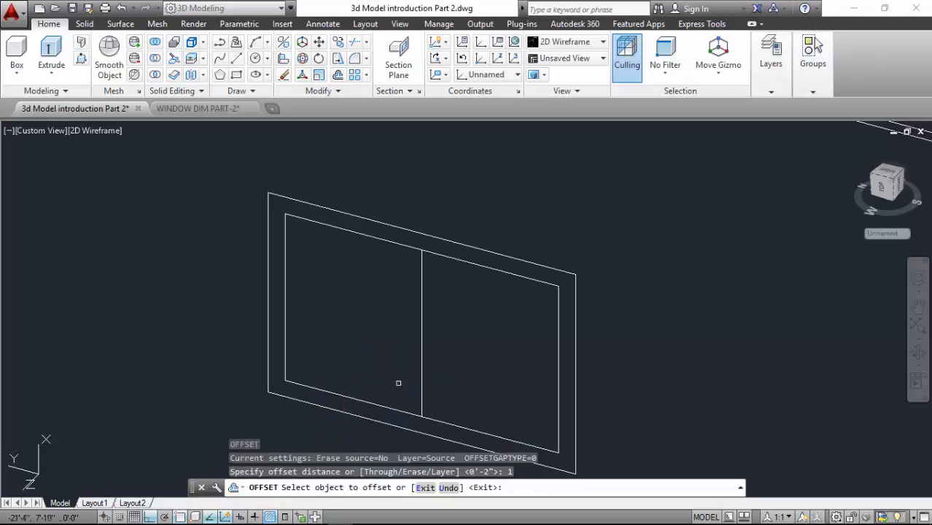
{"action": "left_click", "coordinate": [422, 338]}
{"action": "left_click", "coordinate": [485, 349]}
{"action": "left_click", "coordinate": [421, 328]}
{"action": "left_click", "coordinate": [366, 306]}
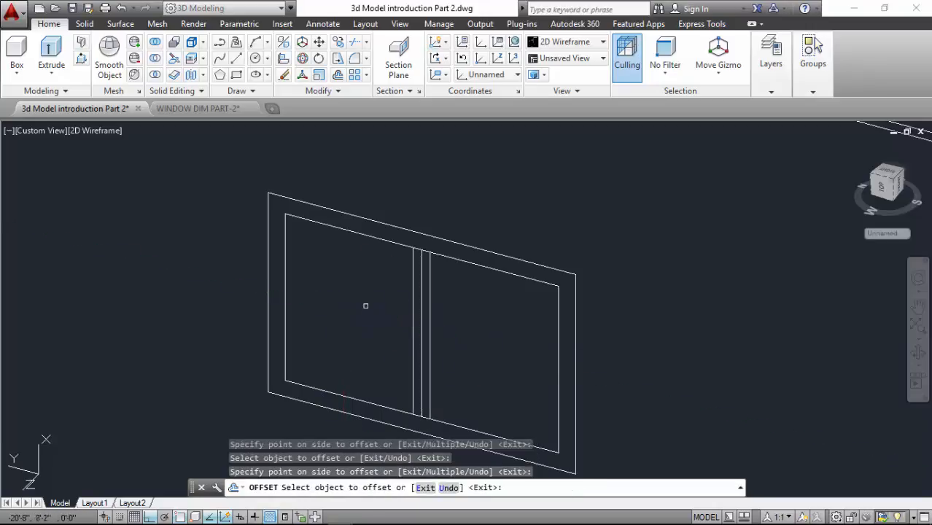
{"action": "scroll", "coordinate": [413, 286], "scroll_direction": "up", "scroll_amount": 6}
{"action": "key", "text": "Return"}
Erase the original centre line between the two offset lines
{"action": "left_click", "coordinate": [453, 277]}
{"action": "left_click", "coordinate": [436, 293]}
{"action": "key", "text": "Delete"}
{"action": "scroll", "coordinate": [436, 292], "scroll_direction": "down", "scroll_amount": 4}
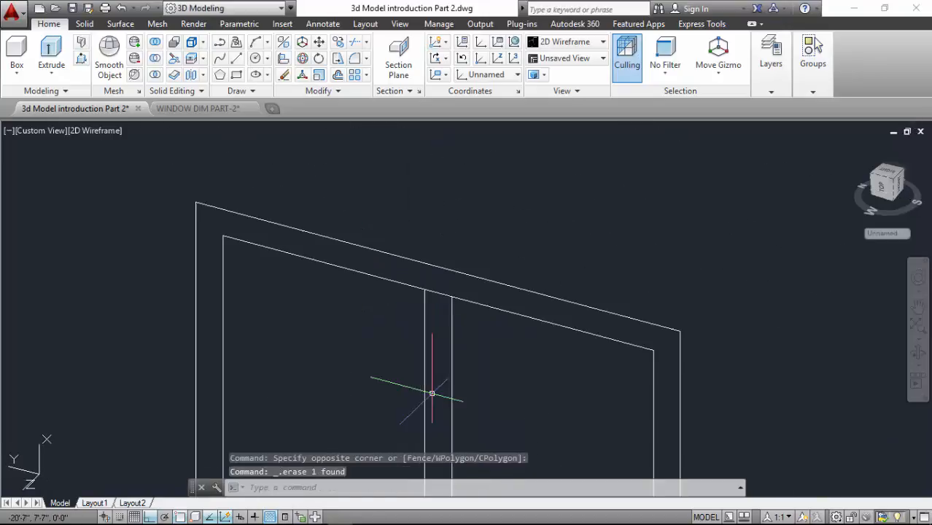
Trim the inner rectangle's upper and lower edges between the two middle-bar lines
{"action": "left_click", "coordinate": [357, 45]}
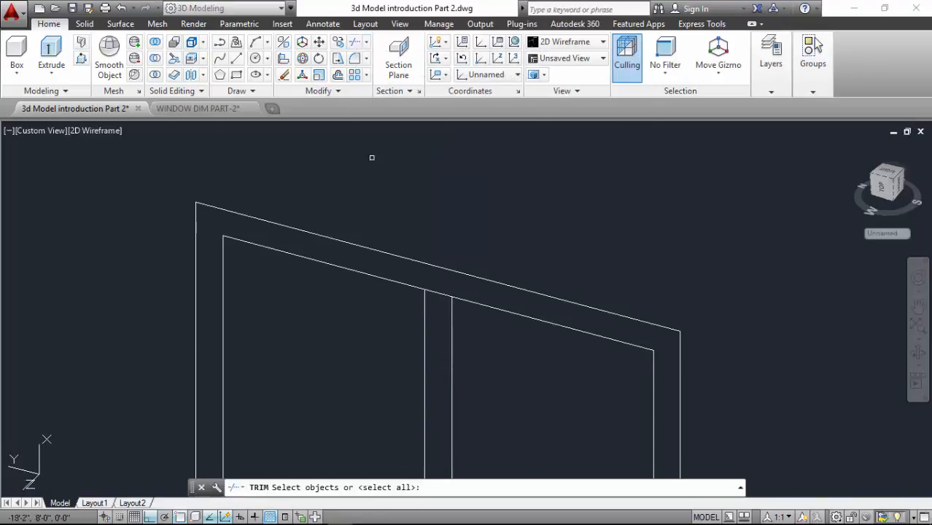
{"action": "key", "text": "Return"}
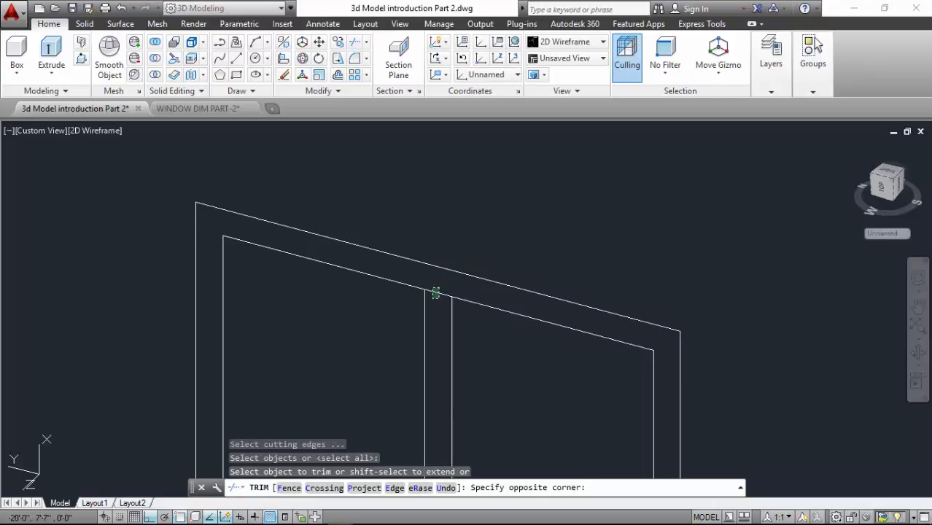
{"action": "left_click", "coordinate": [433, 297]}
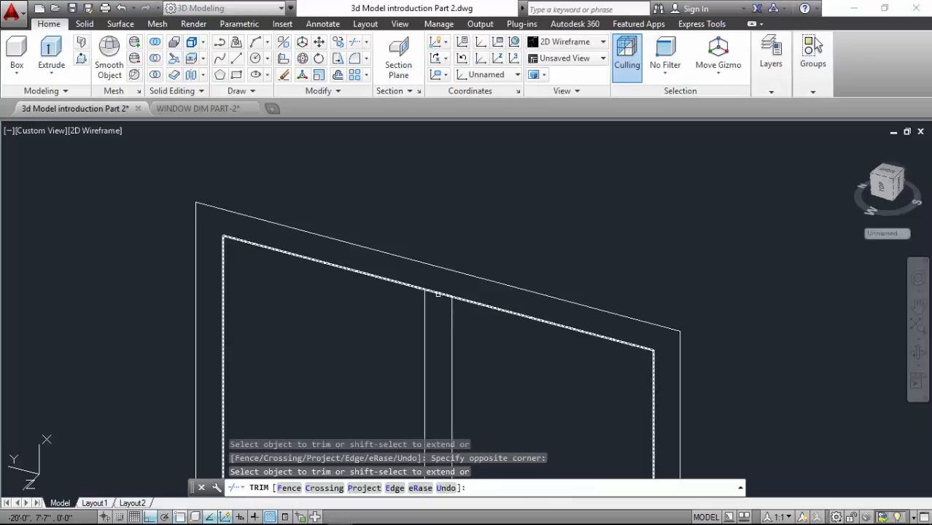
{"action": "left_click", "coordinate": [438, 293]}
{"action": "scroll", "coordinate": [428, 254], "scroll_direction": "down", "scroll_amount": 6}
{"action": "scroll", "coordinate": [420, 331], "scroll_direction": "up", "scroll_amount": 8}
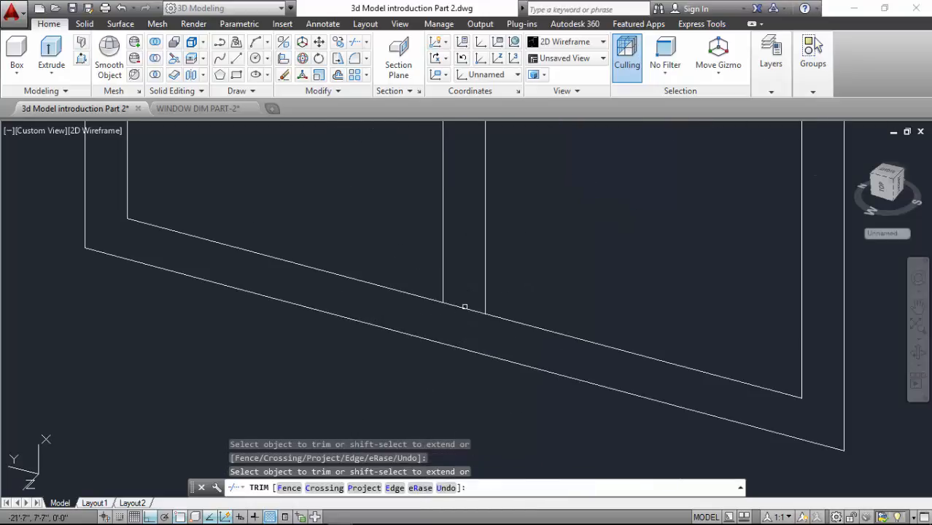
{"action": "scroll", "coordinate": [463, 308], "scroll_direction": "down", "scroll_amount": 8}
{"action": "key", "text": "Return"}
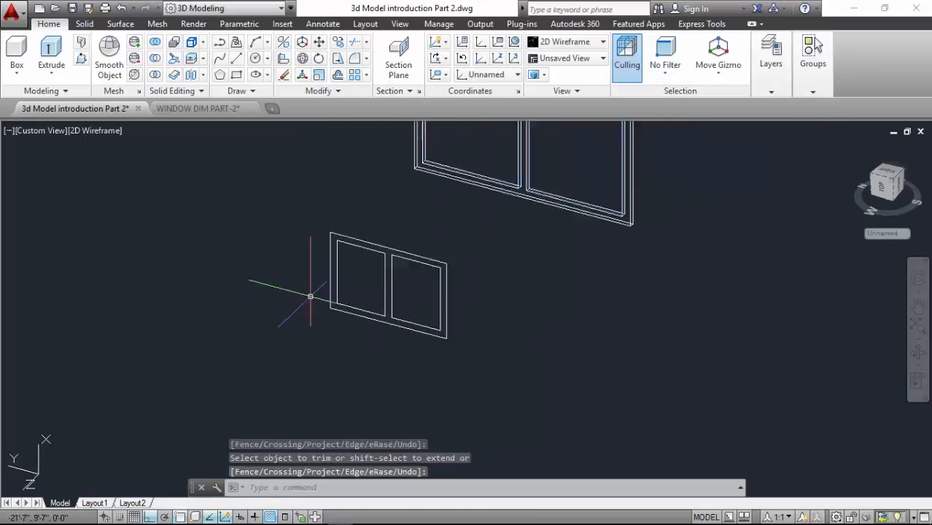
Join the right pane's open outline and its adjacent middle-bar line into one closed polyline with PEDIT
{"action": "scroll", "coordinate": [358, 271], "scroll_direction": "up", "scroll_amount": 6}
{"action": "scroll", "coordinate": [358, 271], "scroll_direction": "down", "scroll_amount": 3}
{"action": "scroll", "coordinate": [381, 261], "scroll_direction": "up", "scroll_amount": 3}
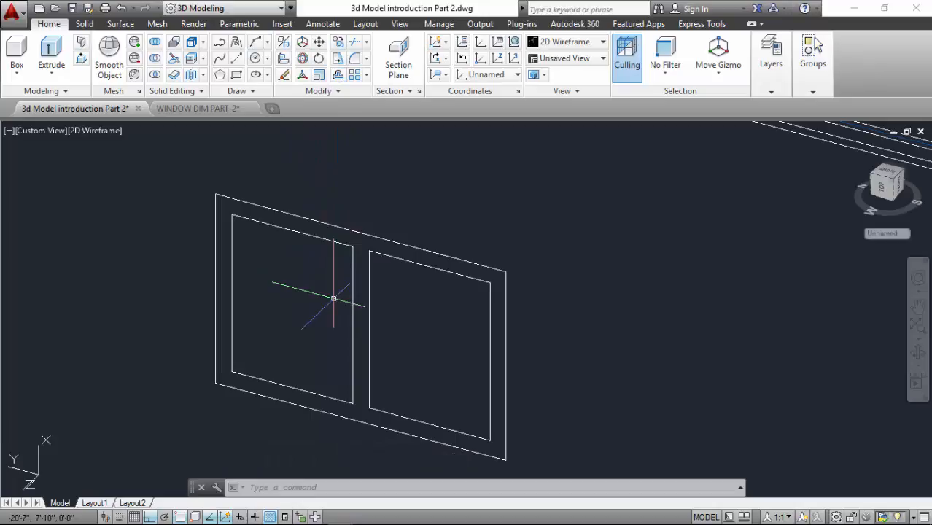
{"action": "type", "text": "p"}
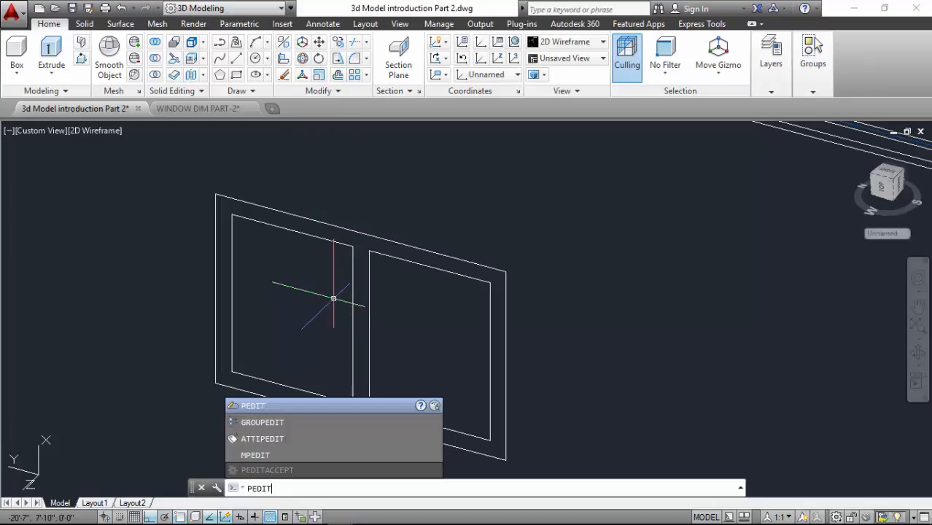
{"action": "key", "text": "Return"}
{"action": "left_click", "coordinate": [393, 252]}
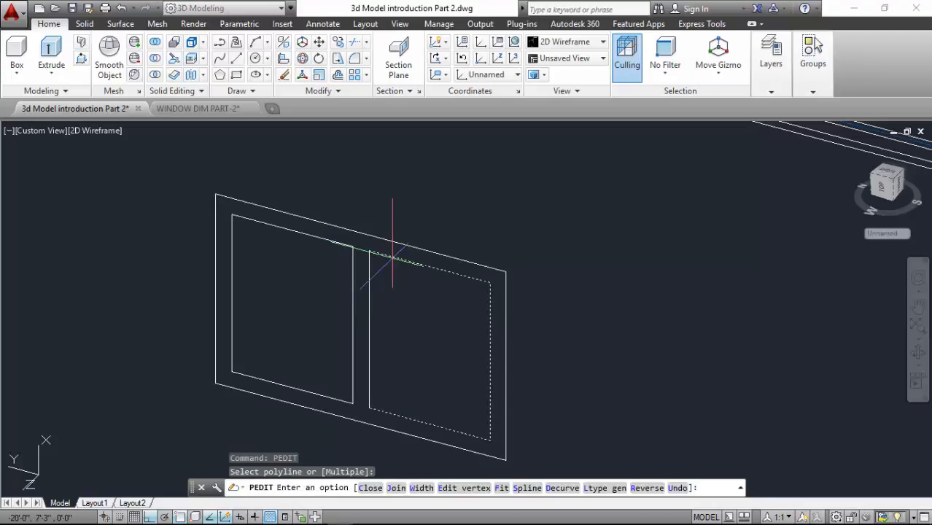
{"action": "type", "text": "j"}
{"action": "key", "text": "Return"}
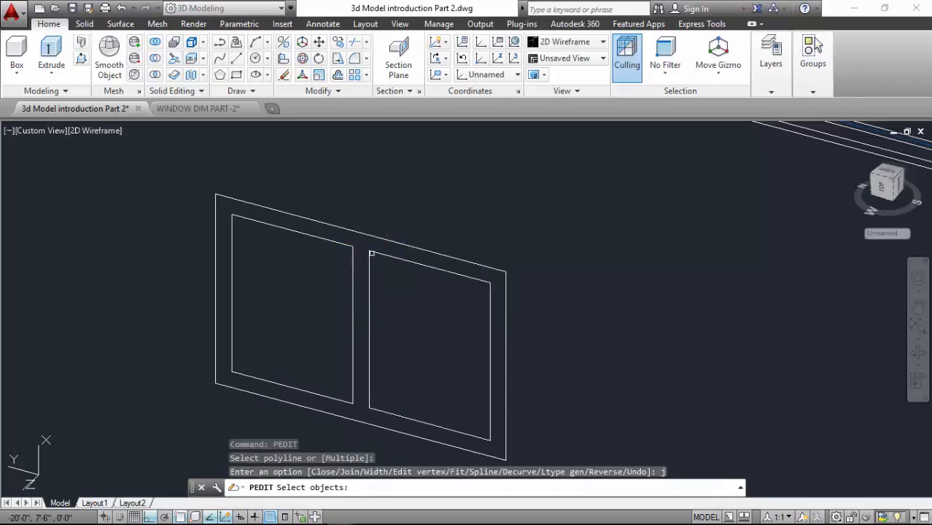
{"action": "left_click", "coordinate": [371, 253]}
{"action": "left_click", "coordinate": [366, 256]}
{"action": "key", "text": "Return"}
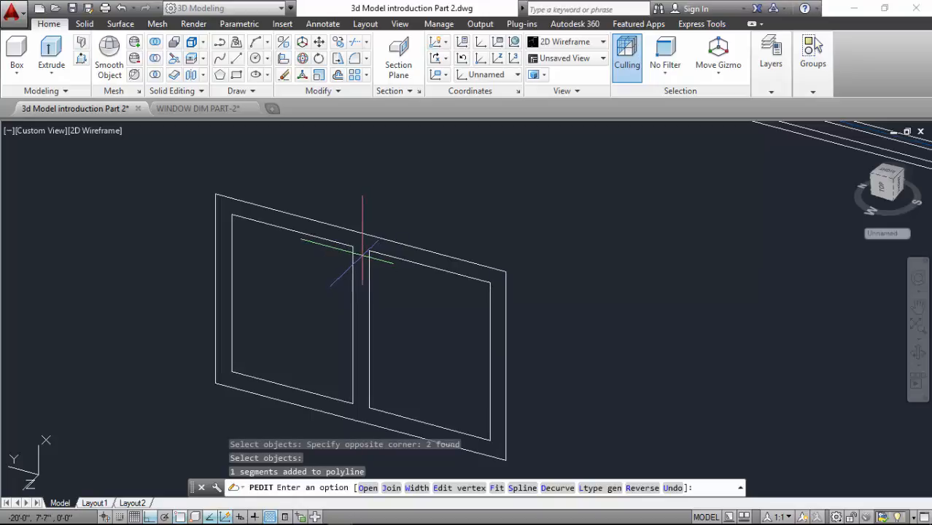
{"action": "key", "text": "Escape"}
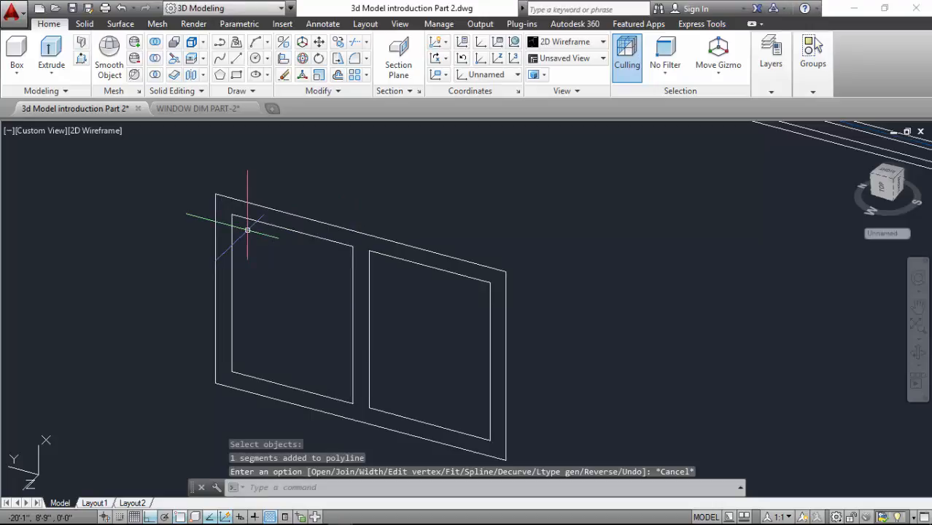
Join the left pane's open outline and its adjacent middle-bar line into one closed polyline with PEDIT
{"action": "type", "text": "pedi"}
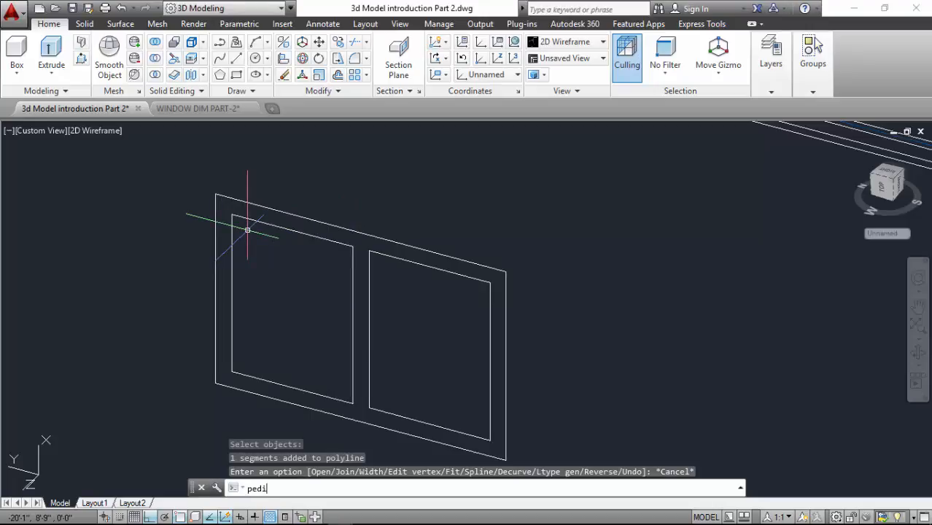
{"action": "type", "text": "t"}
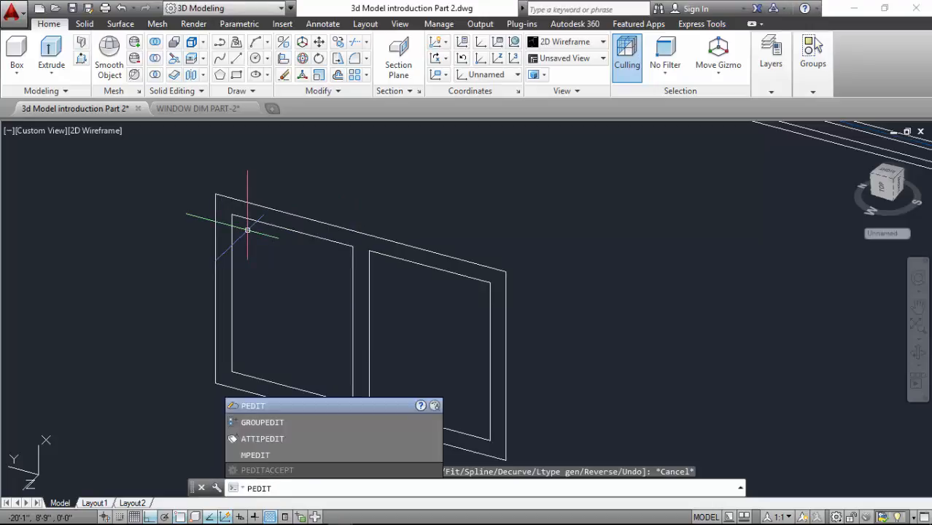
{"action": "key", "text": "Return"}
{"action": "left_click", "coordinate": [273, 226]}
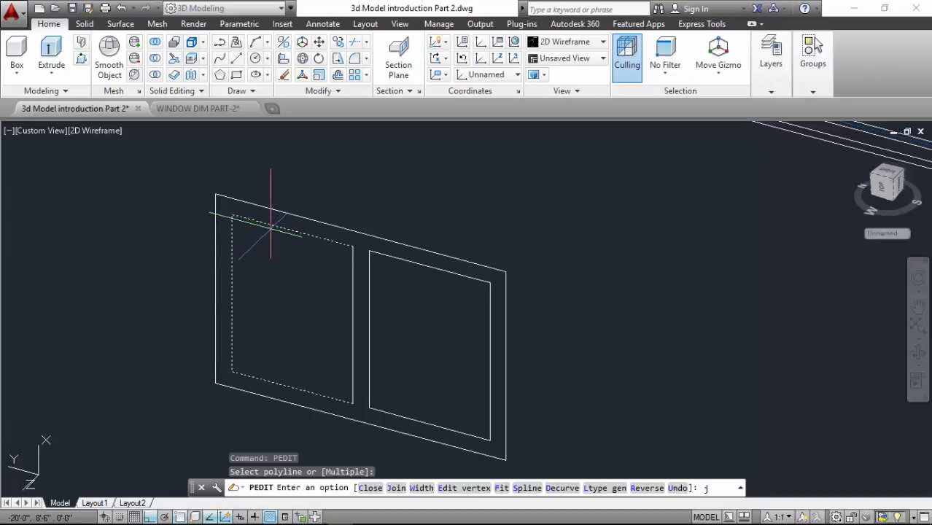
{"action": "type", "text": "j"}
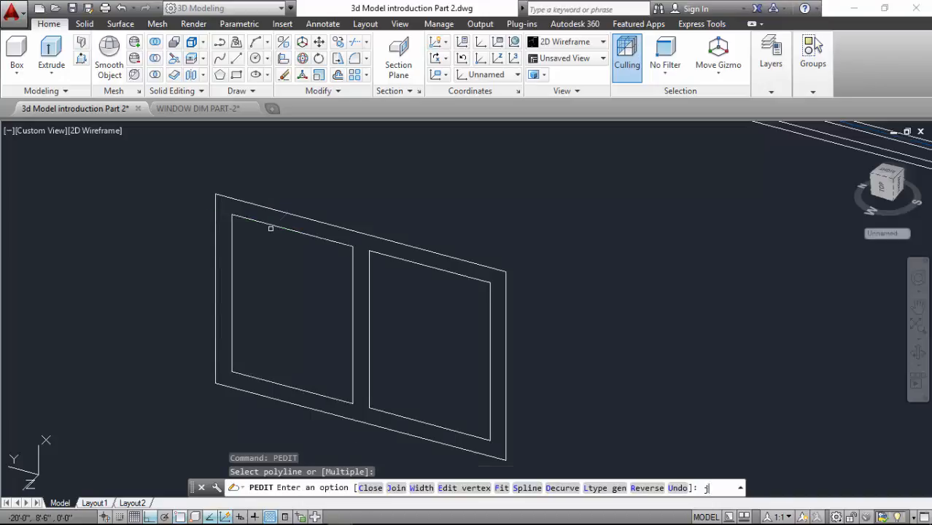
{"action": "key", "text": "Return"}
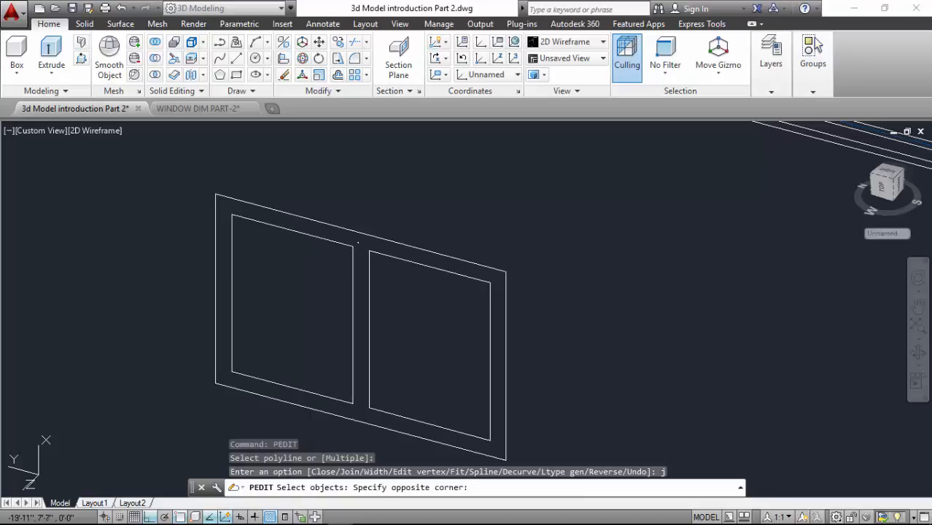
{"action": "left_click", "coordinate": [357, 242]}
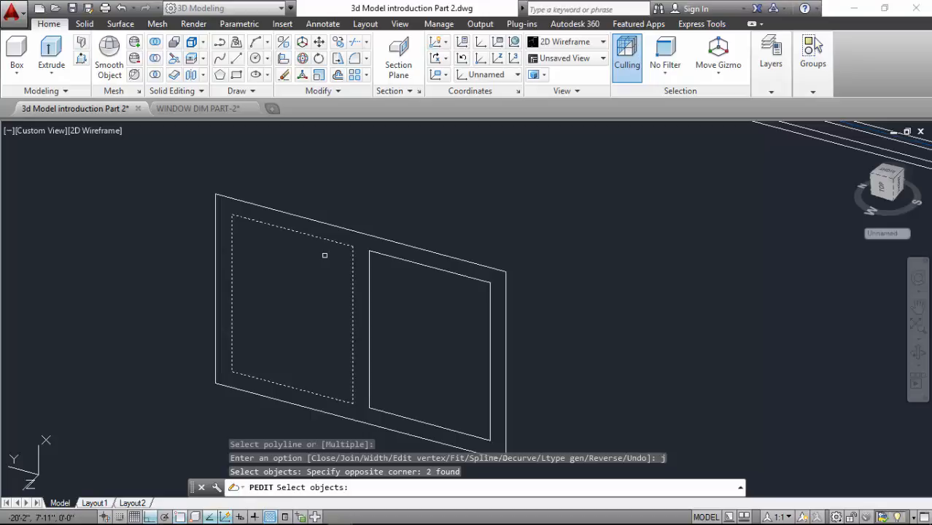
{"action": "key", "text": "Return"}
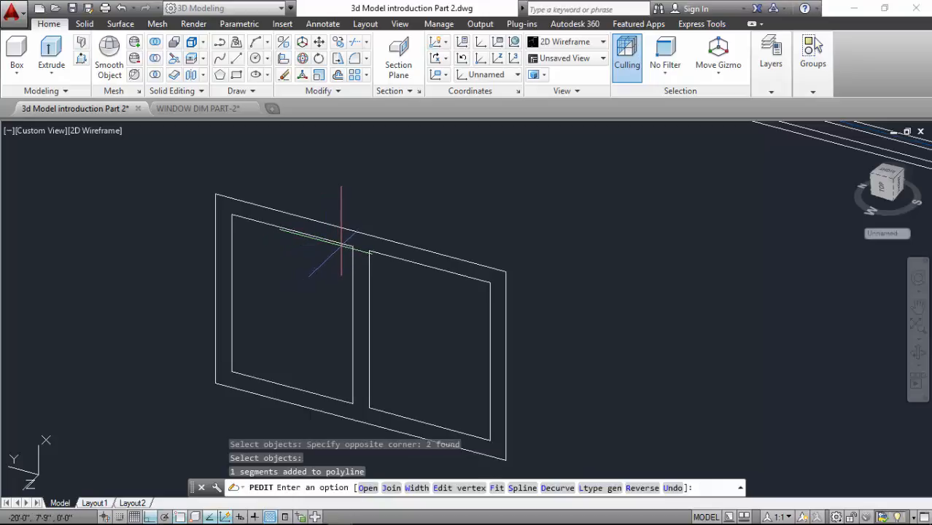
{"action": "key", "text": "Escape"}
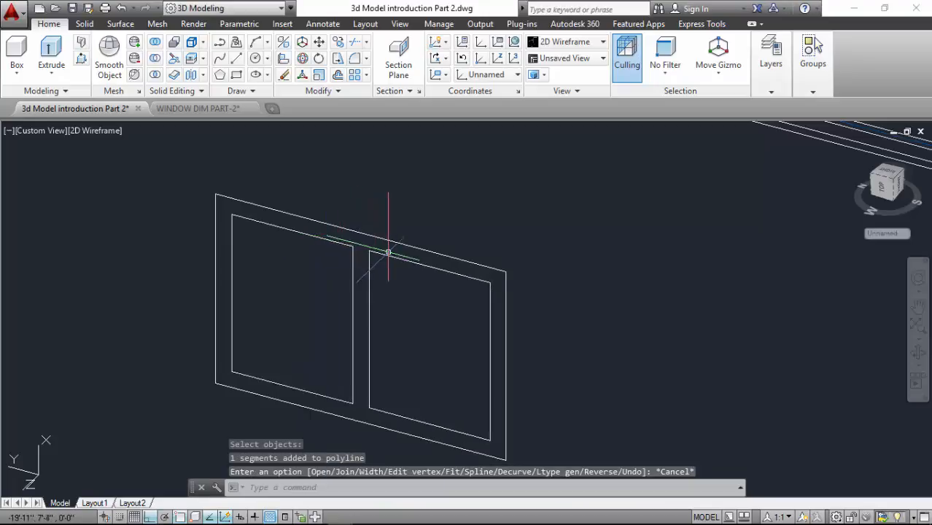
Extrude the outer frame rectangle and both pane outlines together to a height of 1.5"
{"action": "scroll", "coordinate": [318, 222], "scroll_direction": "down", "scroll_amount": 2}
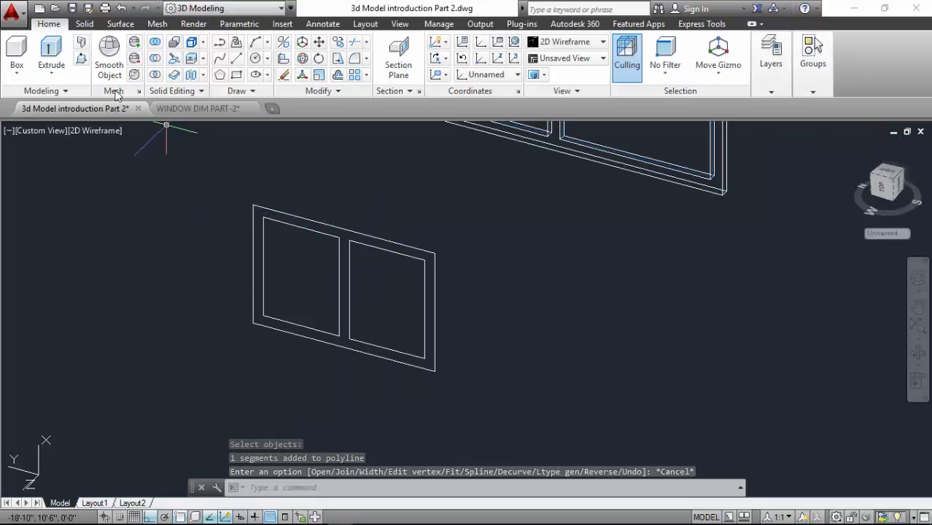
{"action": "left_click", "coordinate": [51, 48]}
{"action": "left_click", "coordinate": [376, 214]}
{"action": "left_click", "coordinate": [291, 306]}
{"action": "key", "text": "Return"}
{"action": "type", "text": "1"}
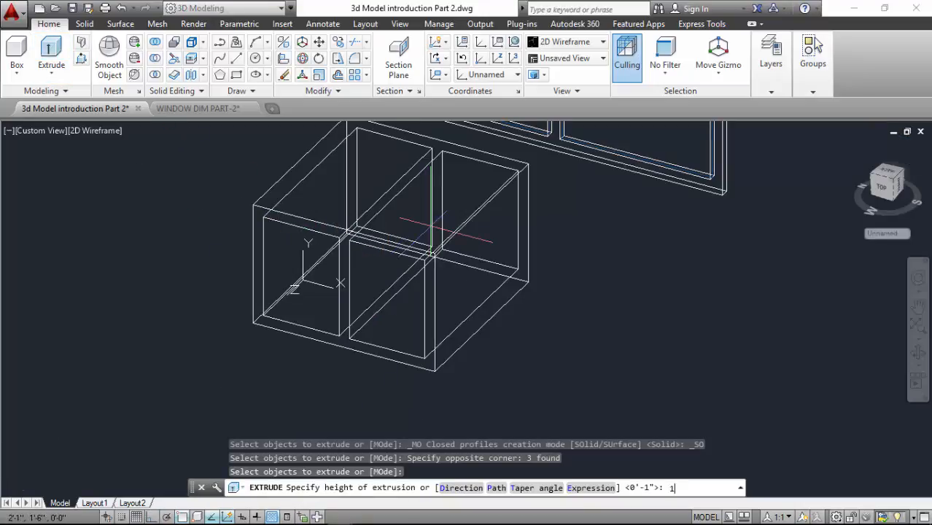
{"action": "type", "text": ".5"}
{"action": "key", "text": "Return"}
{"action": "scroll", "coordinate": [332, 245], "scroll_direction": "up", "scroll_amount": 1}
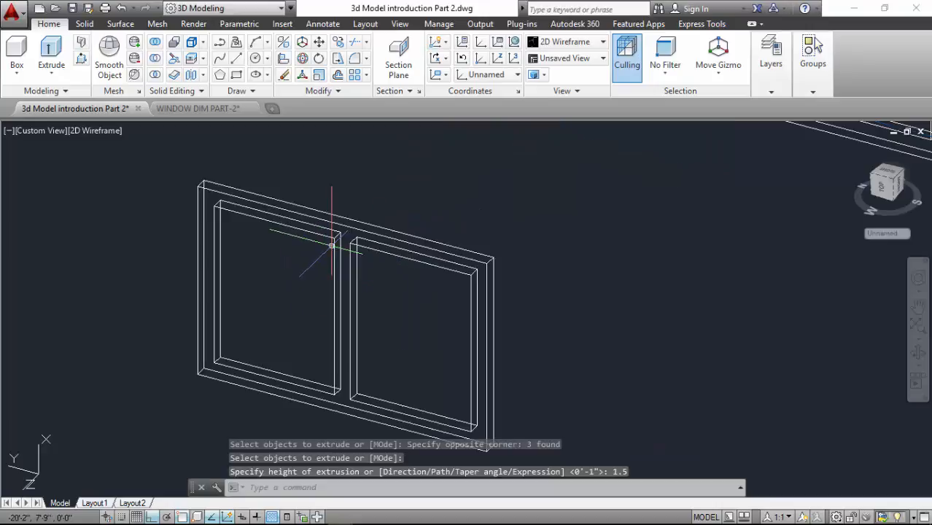
Subtract the two inner pane solids from the outer frame solid to open up the window frame
{"action": "left_click", "coordinate": [154, 58]}
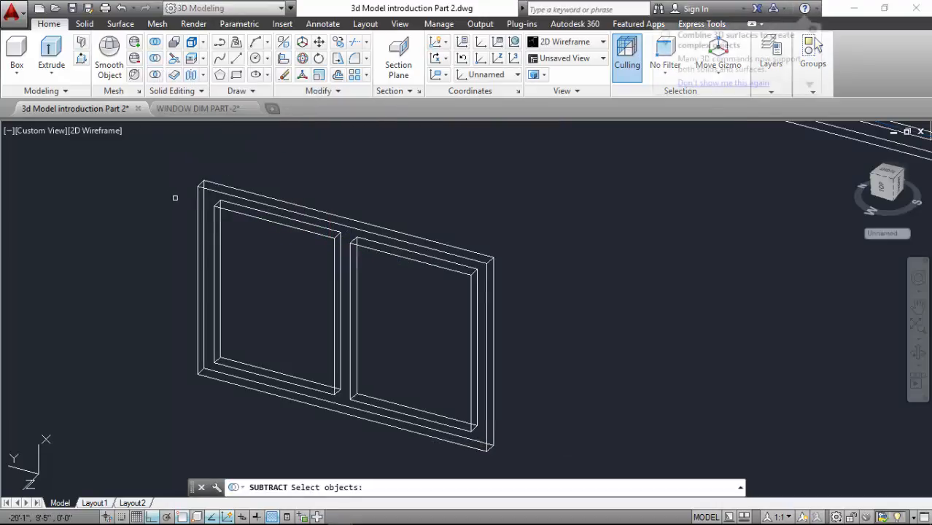
{"action": "left_click", "coordinate": [202, 188]}
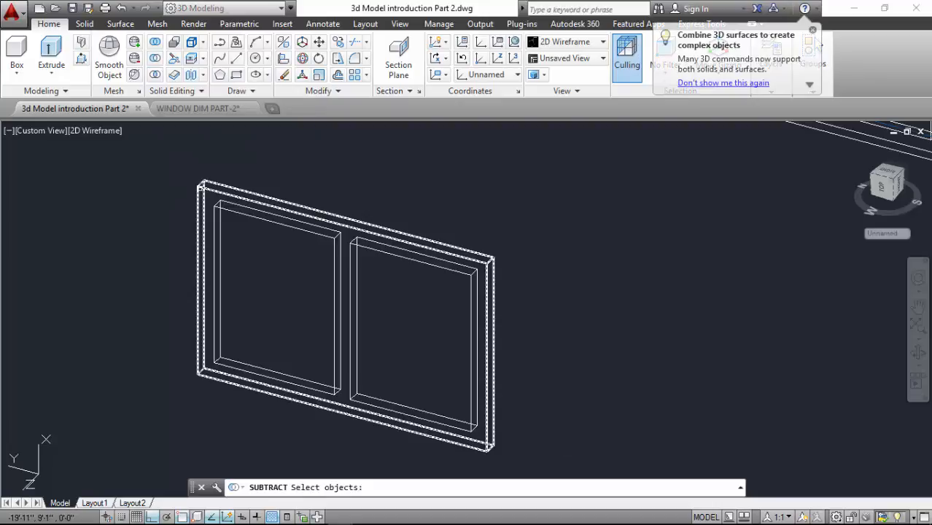
{"action": "left_click", "coordinate": [200, 188]}
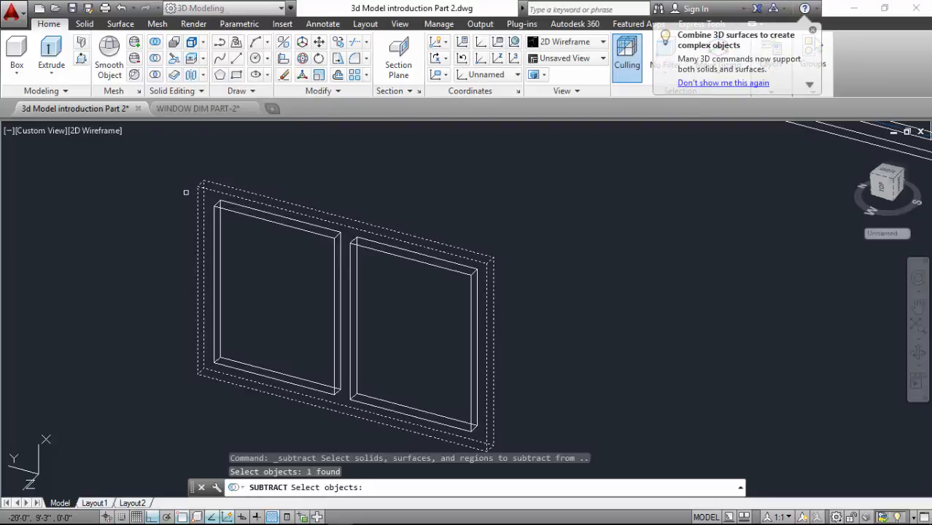
{"action": "key", "text": "Return"}
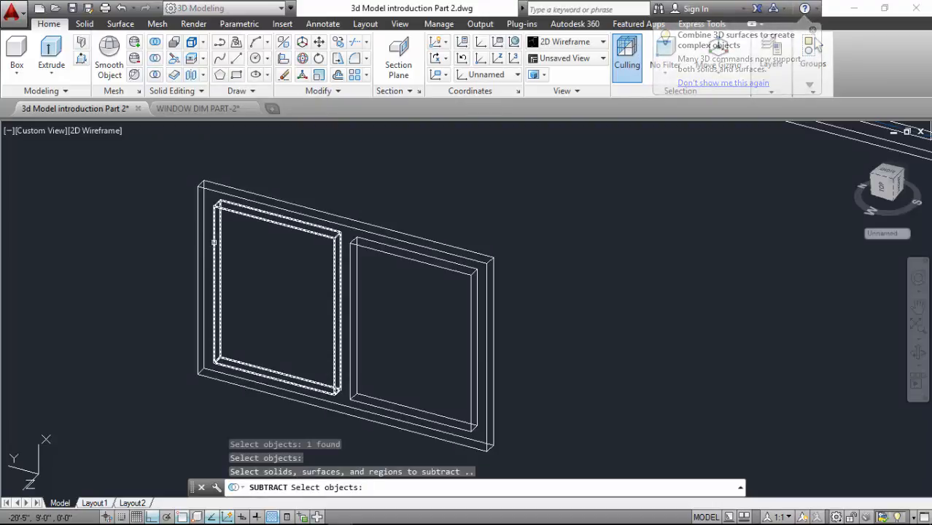
{"action": "left_click", "coordinate": [215, 238]}
{"action": "left_click", "coordinate": [376, 290]}
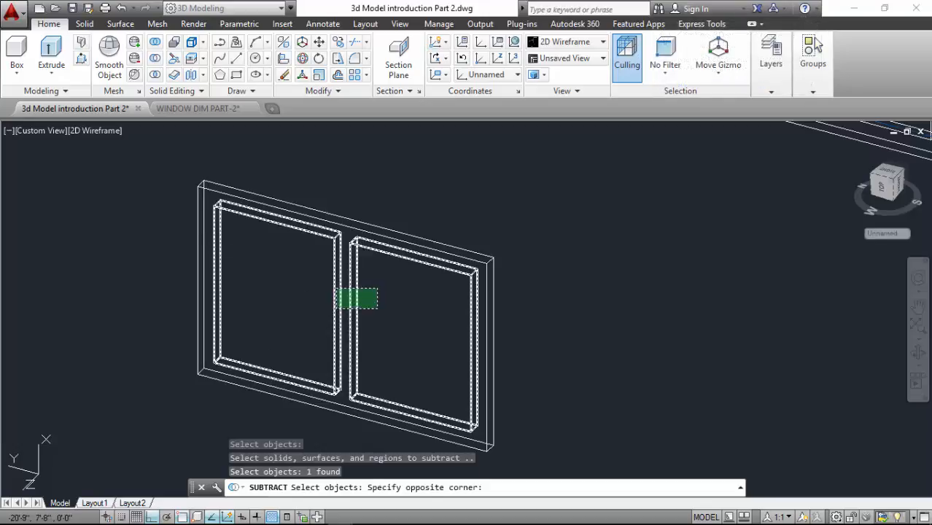
{"action": "left_click", "coordinate": [312, 311]}
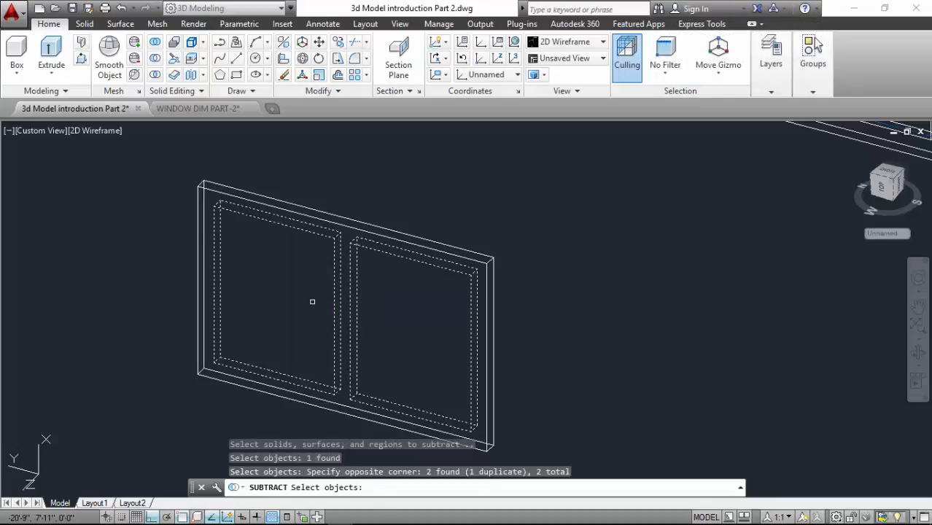
{"action": "key", "text": "Return"}
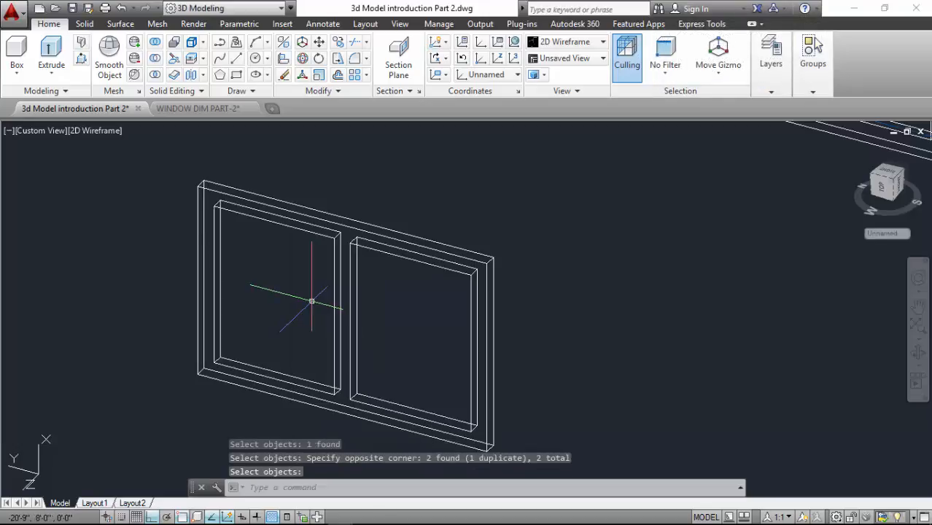
Check the window frame in the Realistic visual style and return to 2D Wireframe
{"action": "left_click", "coordinate": [566, 42]}
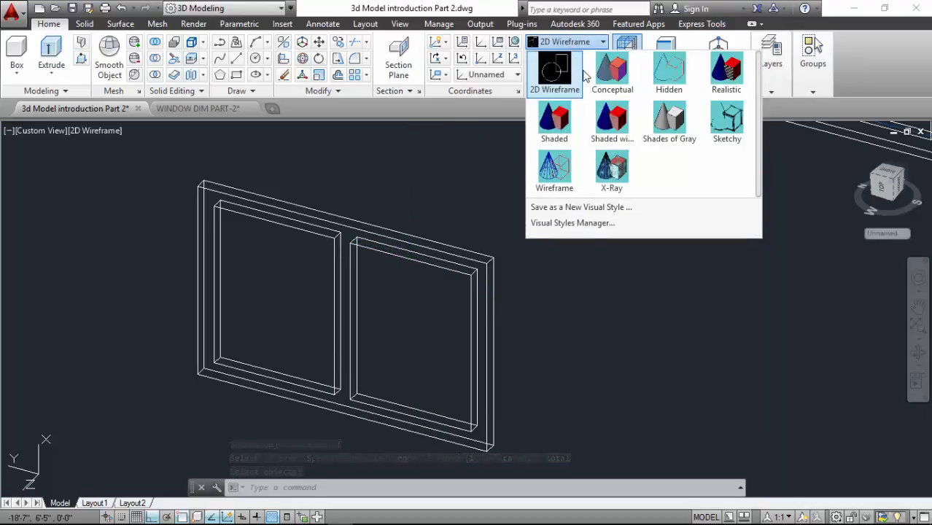
{"action": "left_click", "coordinate": [727, 72]}
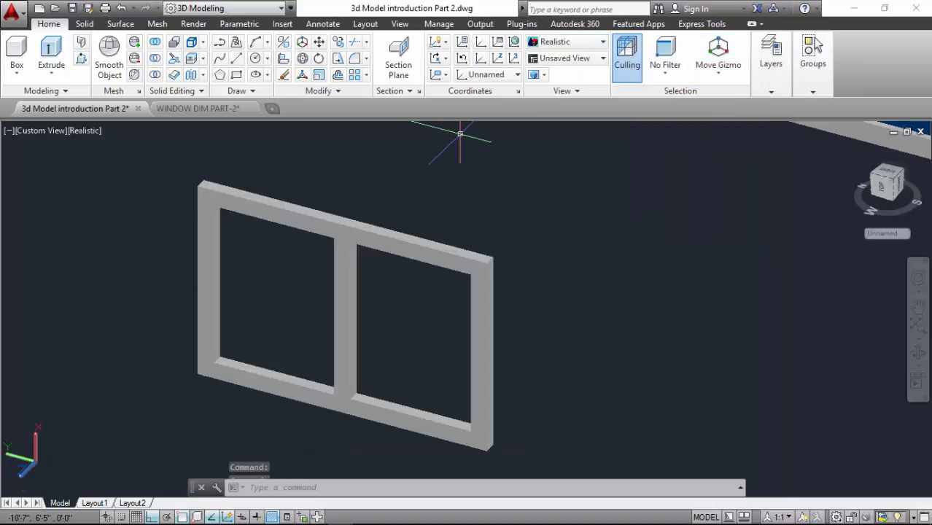
{"action": "left_click", "coordinate": [579, 44]}
{"action": "left_click", "coordinate": [551, 73]}
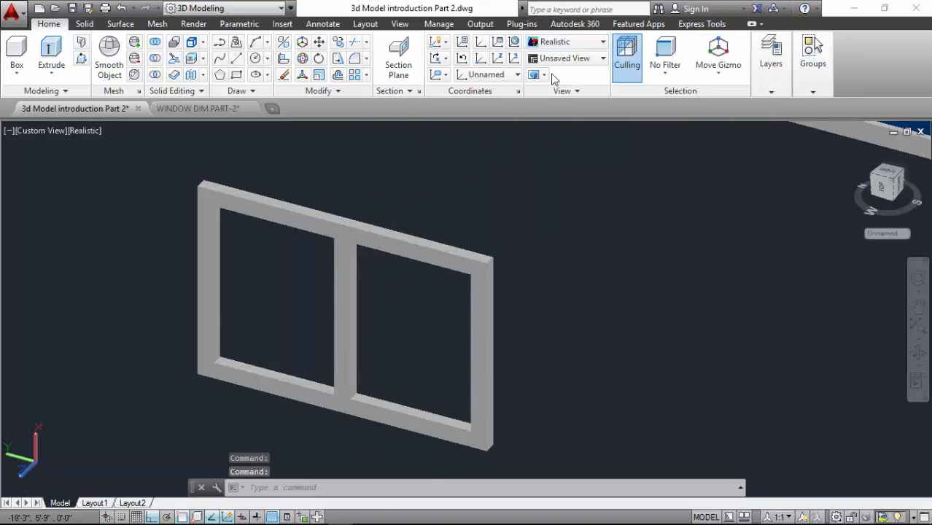
Make the window glass layer current for drawing the panes of the small window
{"action": "scroll", "coordinate": [224, 219], "scroll_direction": "up", "scroll_amount": 5}
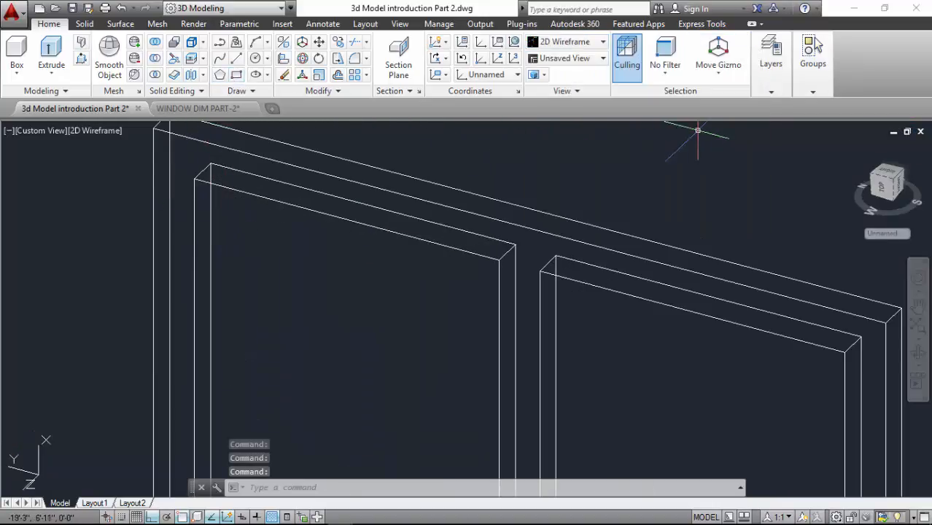
{"action": "mouse_move", "coordinate": [779, 78]}
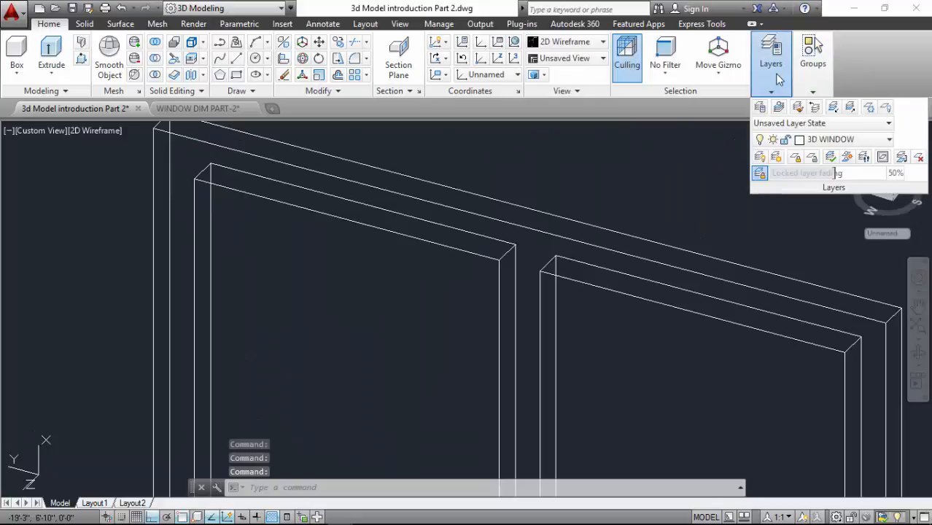
{"action": "left_click", "coordinate": [838, 139]}
{"action": "left_click", "coordinate": [826, 239]}
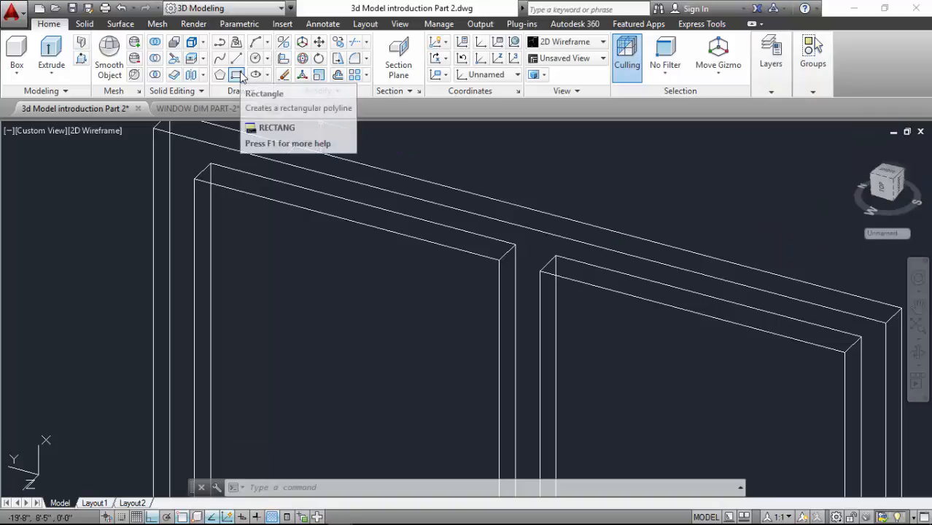
Draw a glass rectangle between opposite corners of the first pane opening on the small window's front face
{"action": "left_click", "coordinate": [238, 76]}
{"action": "left_click", "coordinate": [194, 179]}
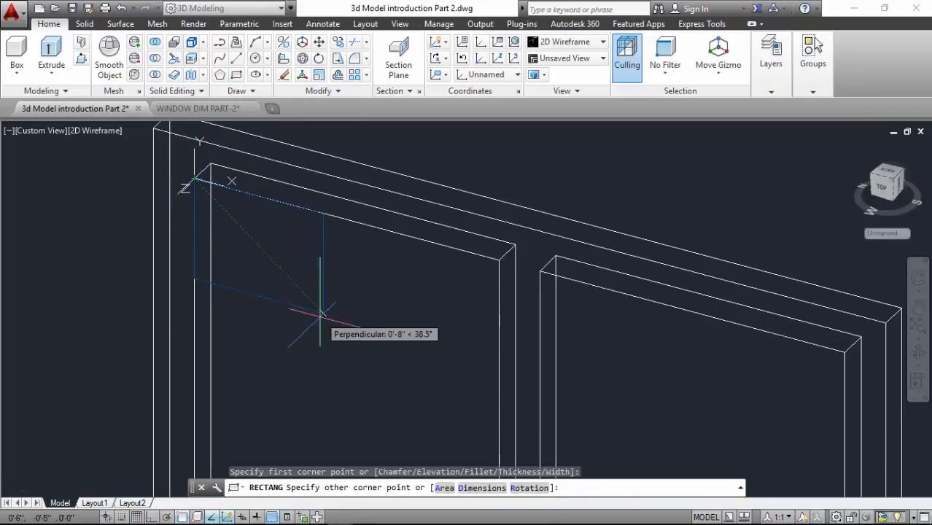
{"action": "scroll", "coordinate": [175, 140], "scroll_direction": "down", "scroll_amount": 4}
{"action": "scroll", "coordinate": [295, 314], "scroll_direction": "up", "scroll_amount": 2}
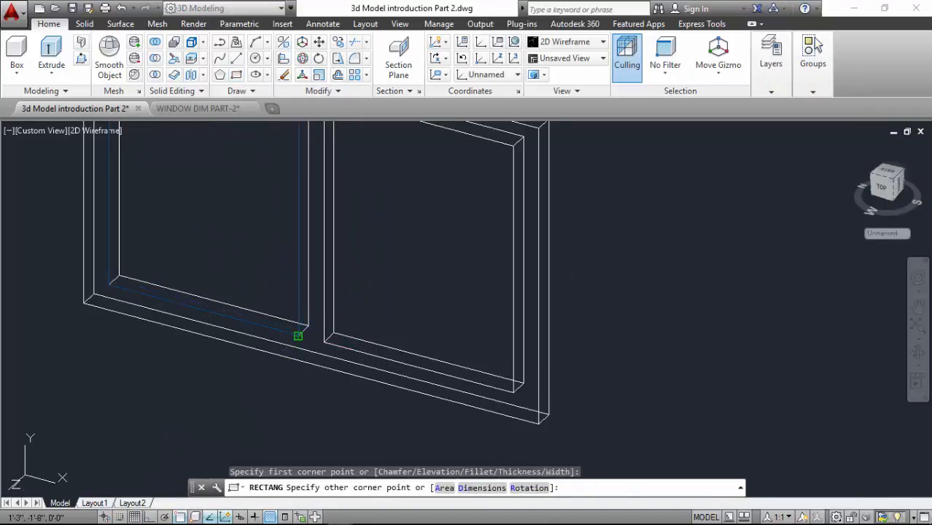
{"action": "left_click", "coordinate": [298, 336]}
{"action": "scroll", "coordinate": [321, 332], "scroll_direction": "down", "scroll_amount": 3}
{"action": "scroll", "coordinate": [167, 191], "scroll_direction": "up", "scroll_amount": 2}
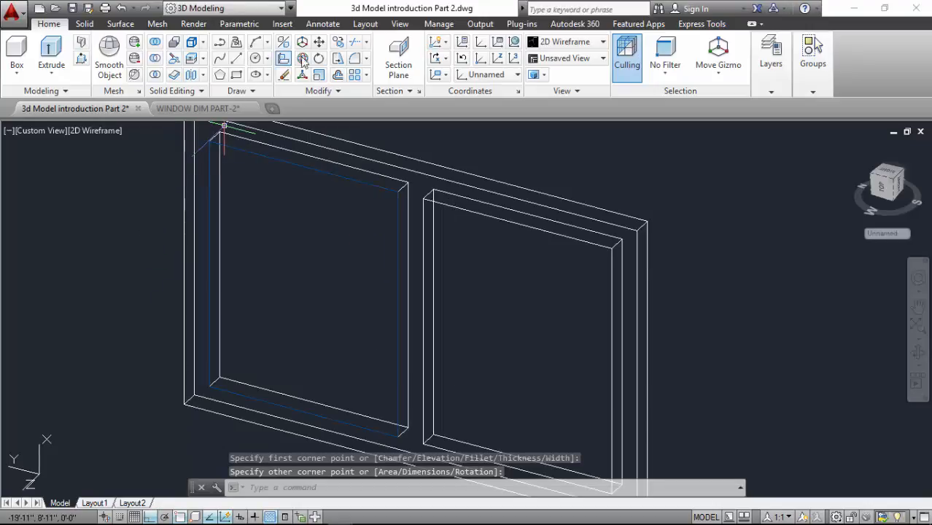
Move the glass rectangle from the opening's corner to the midpoint of the frame's depth
{"action": "left_click", "coordinate": [320, 42]}
{"action": "scroll", "coordinate": [398, 438], "scroll_direction": "up", "scroll_amount": 4}
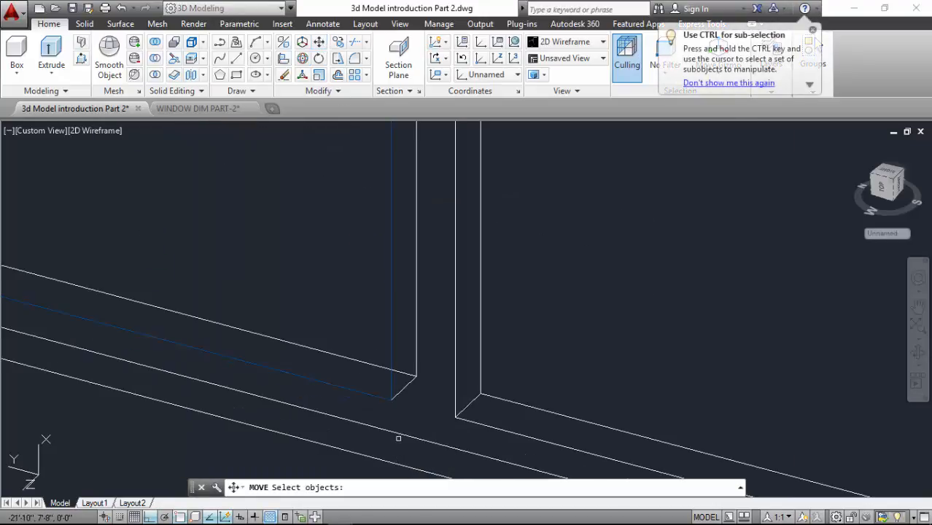
{"action": "left_click", "coordinate": [390, 377]}
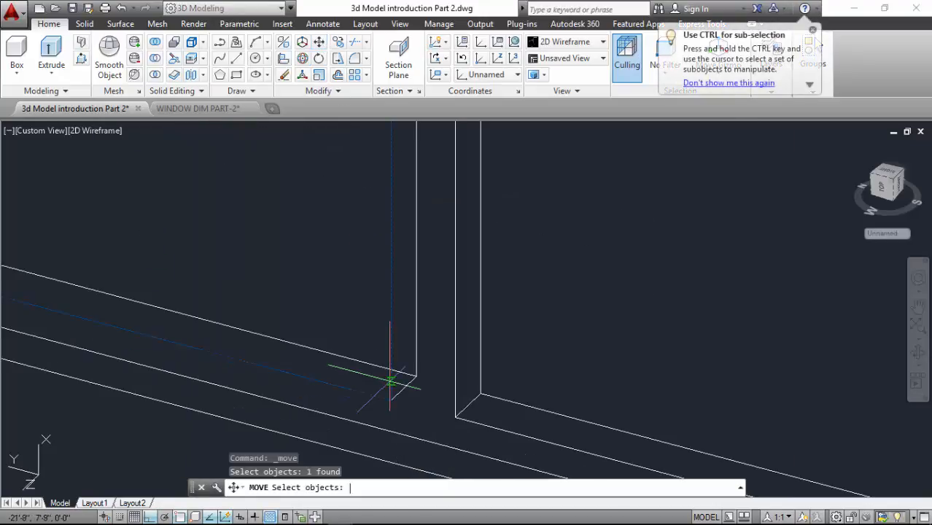
{"action": "key", "text": "Return"}
{"action": "left_click", "coordinate": [414, 378]}
{"action": "left_click", "coordinate": [404, 394]}
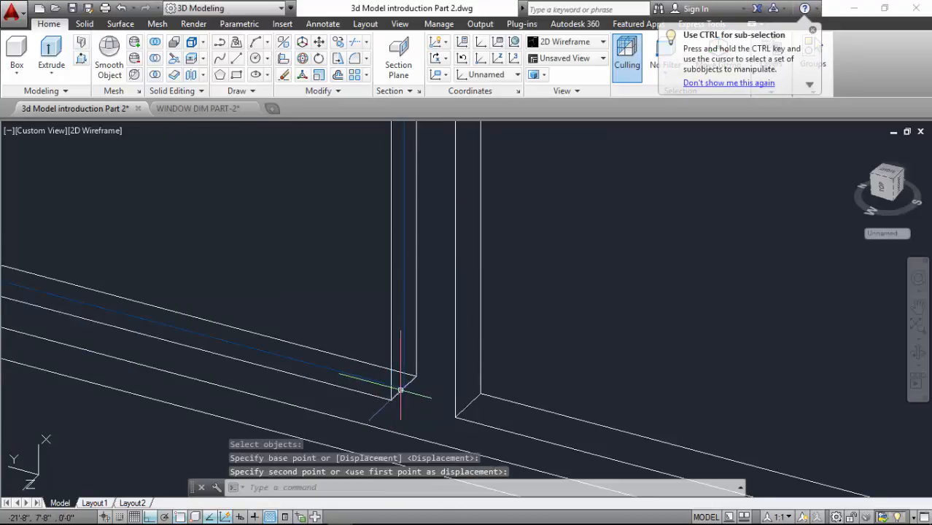
{"action": "scroll", "coordinate": [357, 408], "scroll_direction": "down", "scroll_amount": 4}
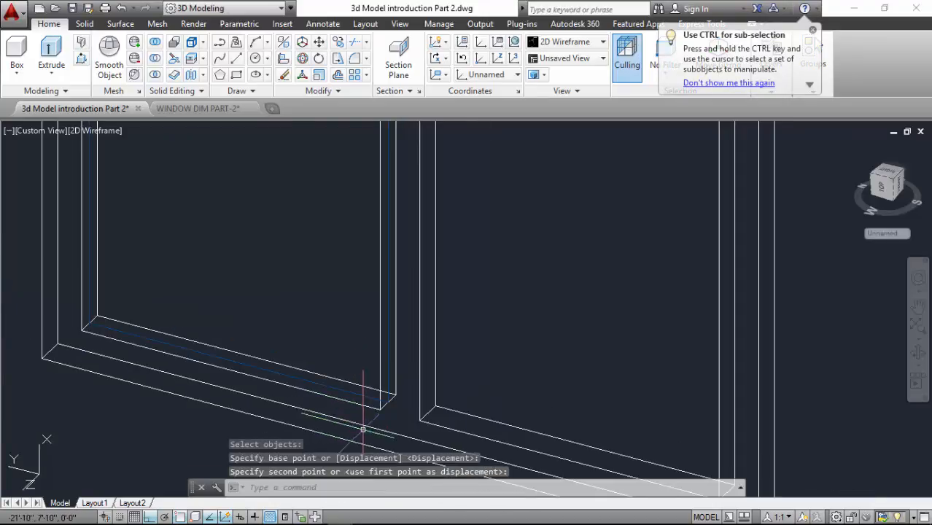
Copy the glass rectangle into the second pane opening, using the midpoints of the frame's depth edges as base and target points
{"action": "left_click", "coordinate": [338, 43]}
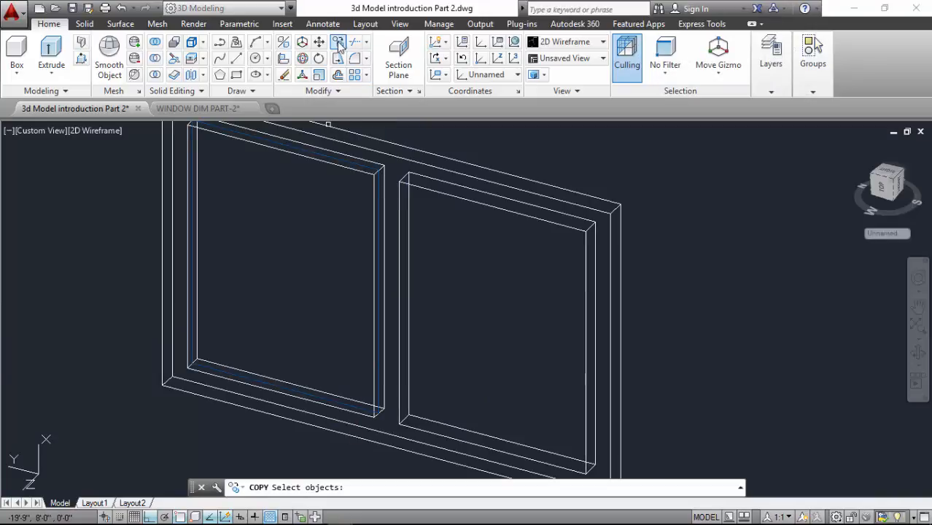
{"action": "scroll", "coordinate": [204, 361], "scroll_direction": "up", "scroll_amount": 4}
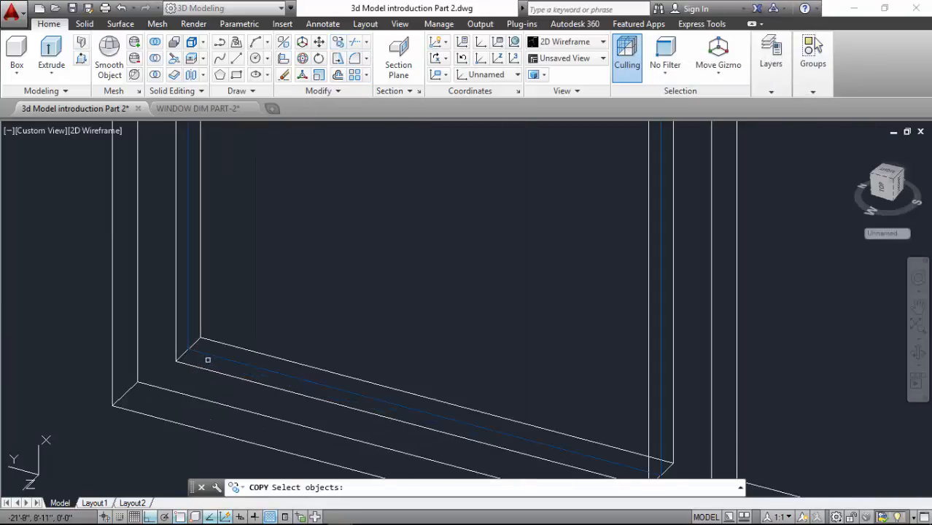
{"action": "left_click", "coordinate": [215, 355]}
{"action": "scroll", "coordinate": [264, 317], "scroll_direction": "down", "scroll_amount": 2}
{"action": "scroll", "coordinate": [512, 416], "scroll_direction": "up", "scroll_amount": 2}
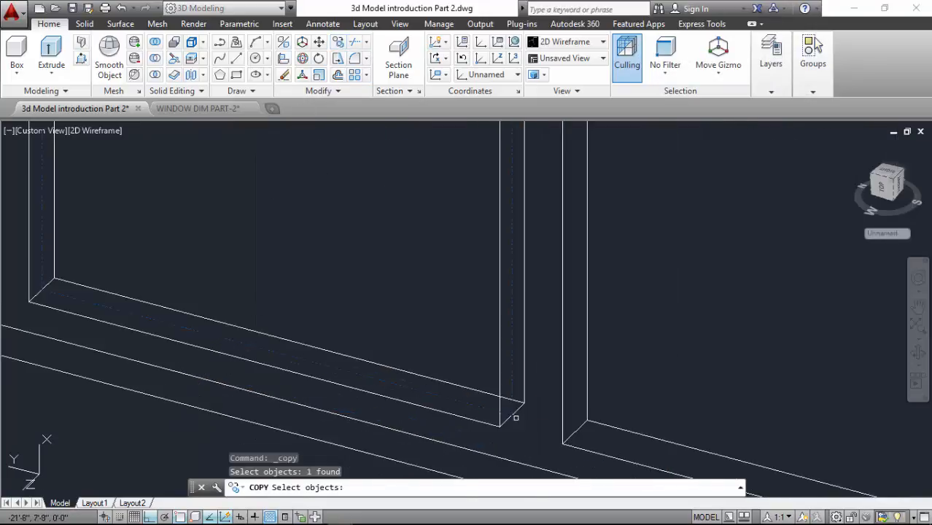
{"action": "key", "text": "Return"}
{"action": "left_click", "coordinate": [512, 416]}
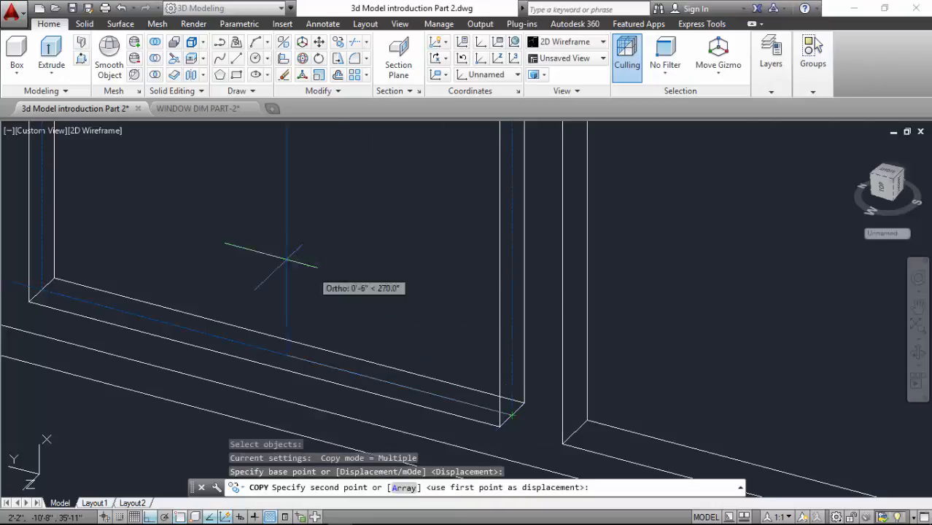
{"action": "scroll", "coordinate": [328, 306], "scroll_direction": "down", "scroll_amount": 2}
{"action": "scroll", "coordinate": [537, 369], "scroll_direction": "up", "scroll_amount": 2}
{"action": "scroll", "coordinate": [538, 369], "scroll_direction": "up", "scroll_amount": 2}
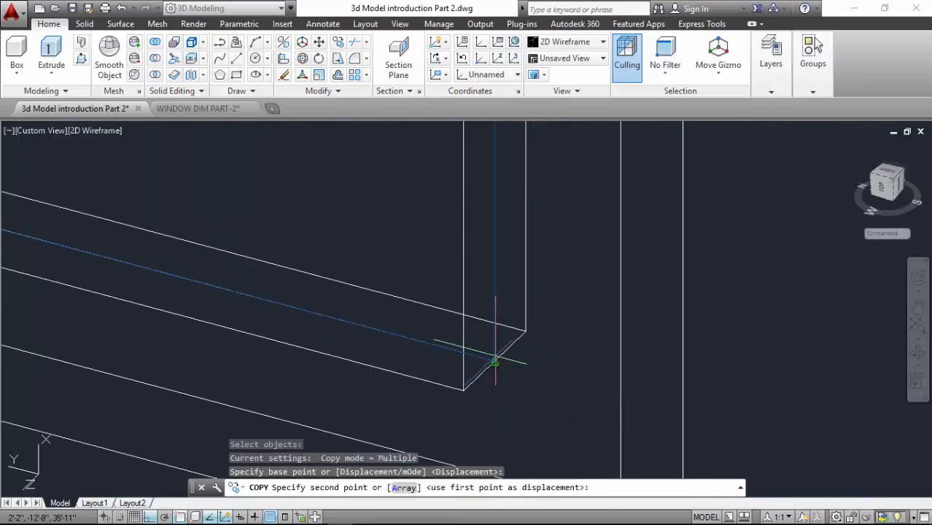
{"action": "left_click", "coordinate": [494, 361]}
{"action": "scroll", "coordinate": [555, 378], "scroll_direction": "down", "scroll_amount": 1}
{"action": "key", "text": "Return"}
{"action": "scroll", "coordinate": [571, 398], "scroll_direction": "down", "scroll_amount": 4}
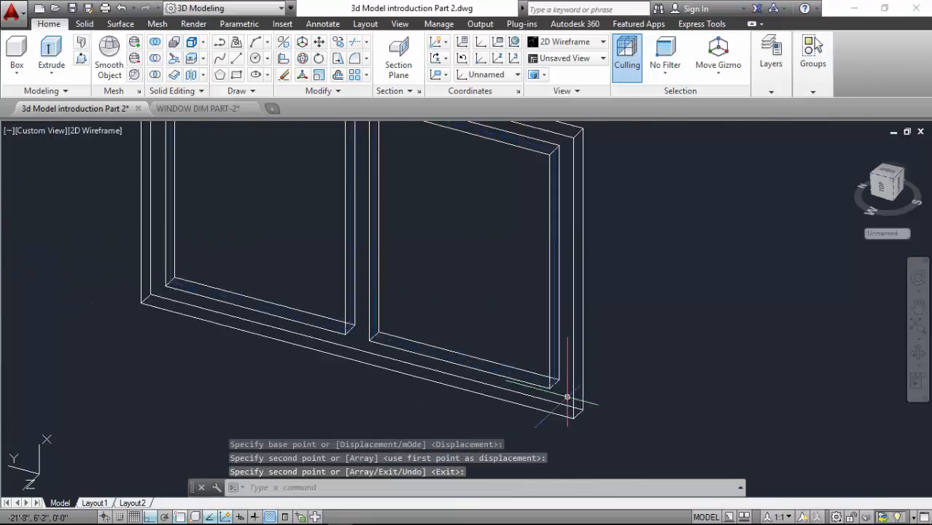
Convert both glass rectangles of the small window into regions
{"action": "scroll", "coordinate": [416, 220], "scroll_direction": "up", "scroll_amount": 4}
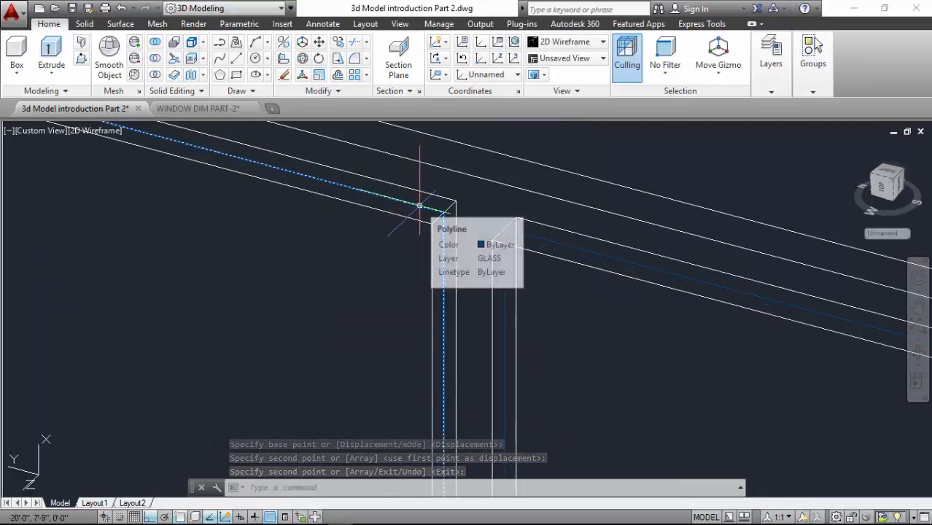
{"action": "type", "text": "region"}
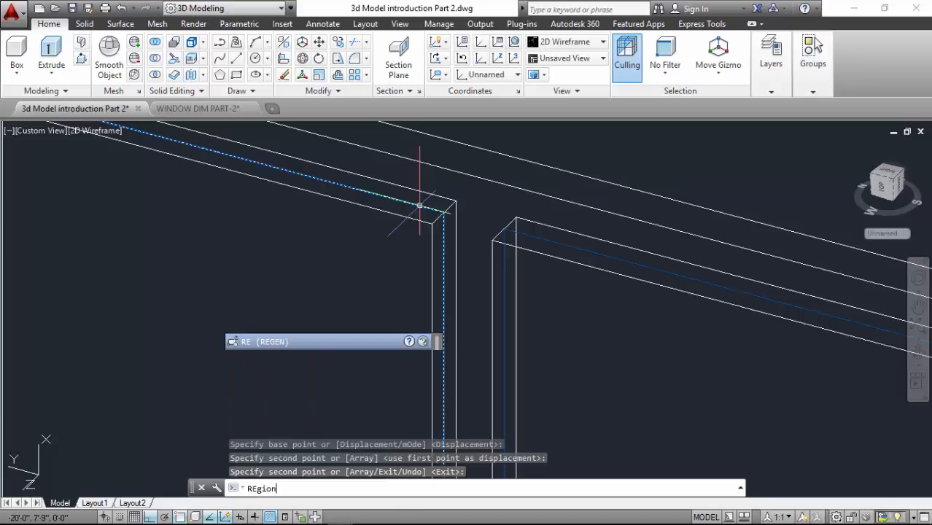
{"action": "key", "text": "Return"}
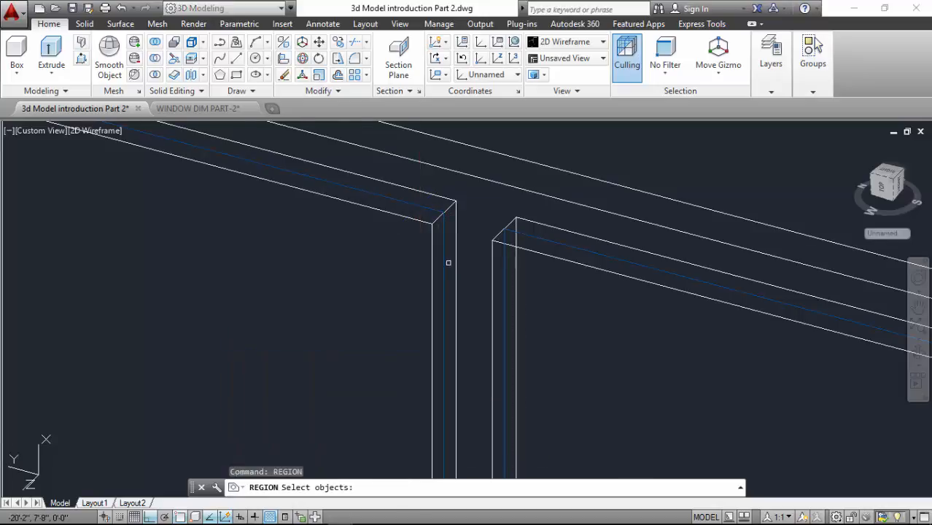
{"action": "left_click", "coordinate": [547, 240]}
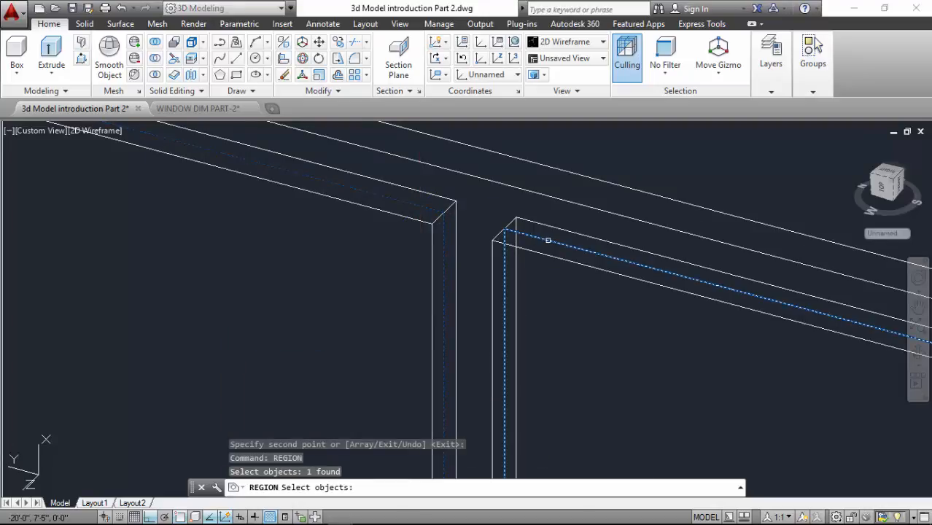
{"action": "left_click", "coordinate": [550, 239]}
{"action": "key", "text": "Return"}
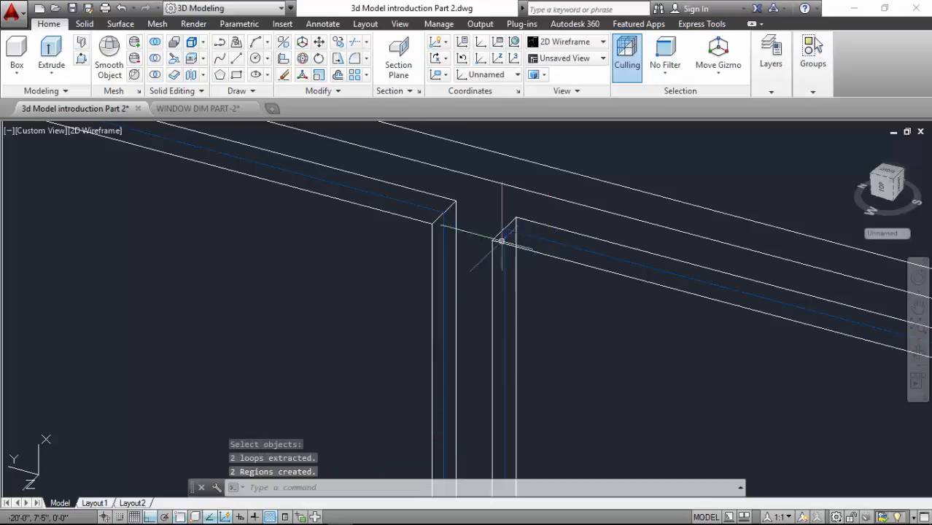
Group the two glass regions of the small window together
{"action": "scroll", "coordinate": [406, 294], "scroll_direction": "down", "scroll_amount": 2}
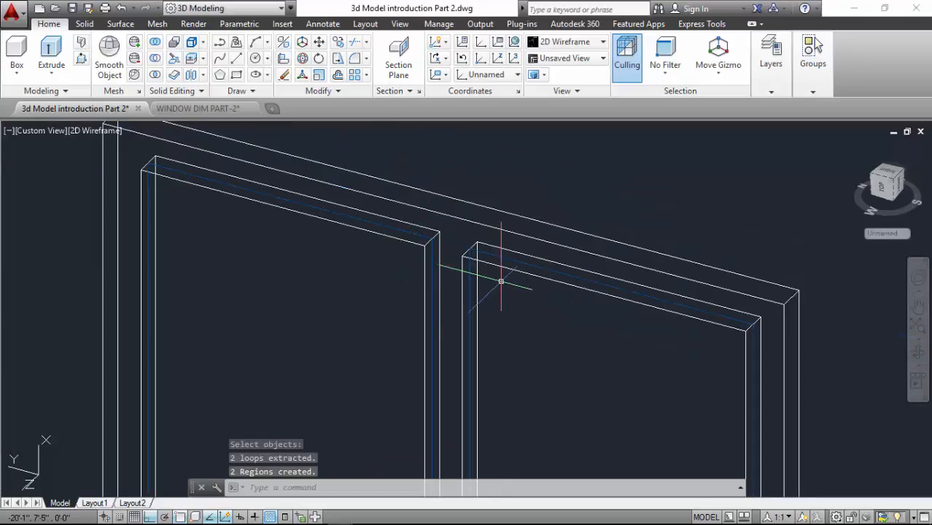
{"action": "type", "text": "R"}
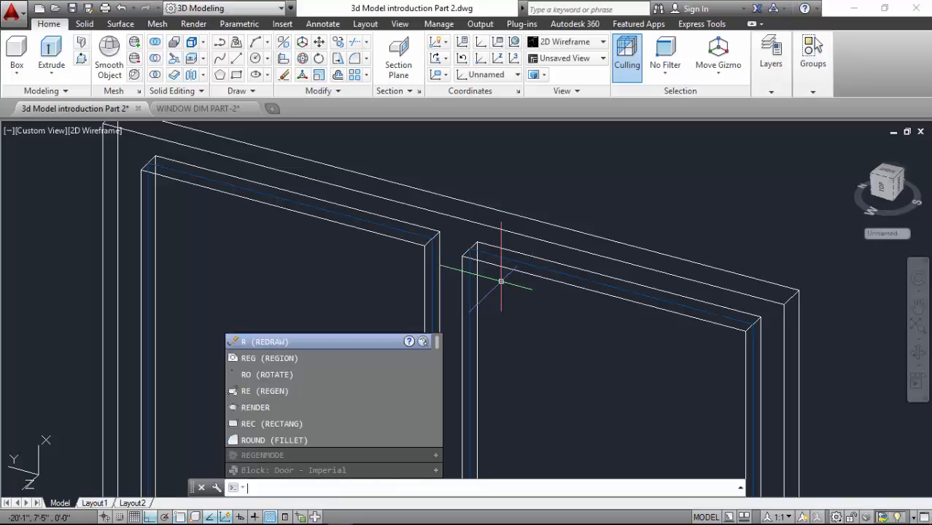
{"action": "type", "text": "GRO"}
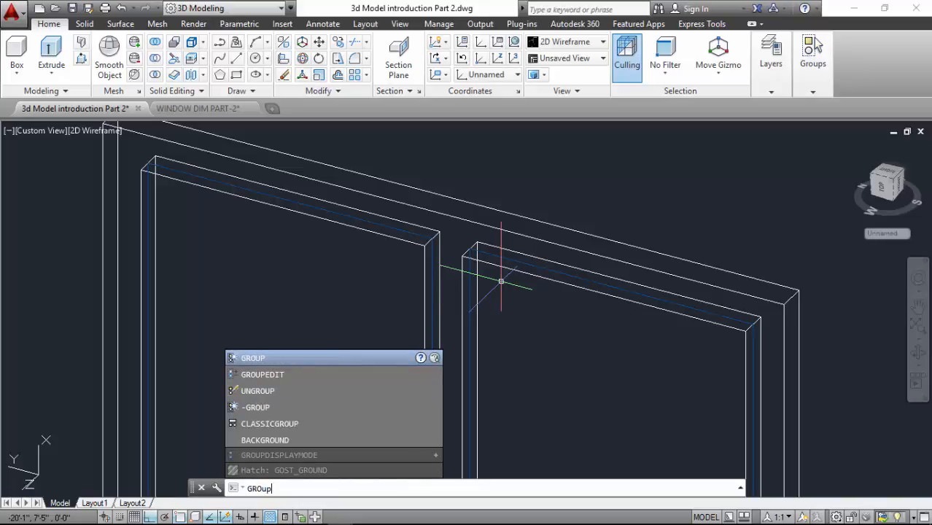
{"action": "type", "text": "up"}
{"action": "key", "text": "Return"}
{"action": "left_click", "coordinate": [499, 258]}
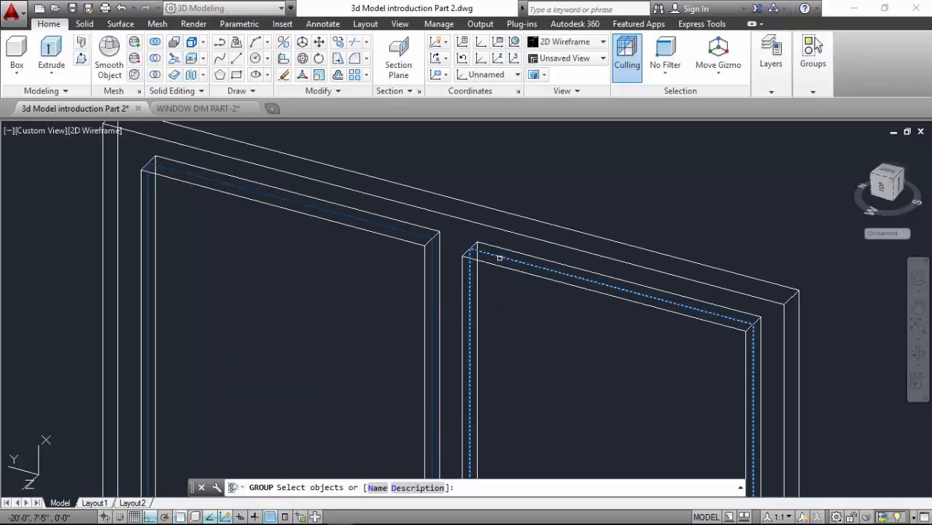
{"action": "left_click", "coordinate": [500, 256]}
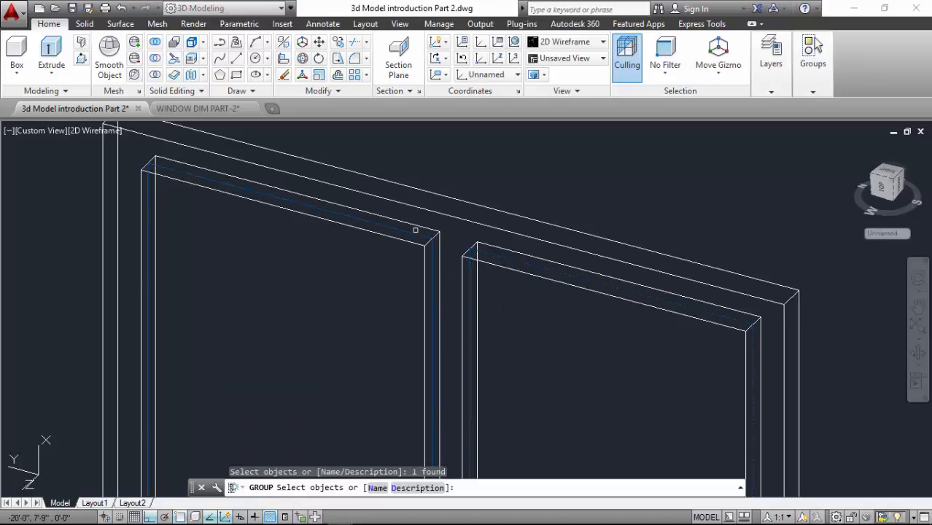
{"action": "left_click", "coordinate": [415, 234]}
{"action": "key", "text": "Return"}
{"action": "scroll", "coordinate": [389, 255], "scroll_direction": "down", "scroll_amount": 2}
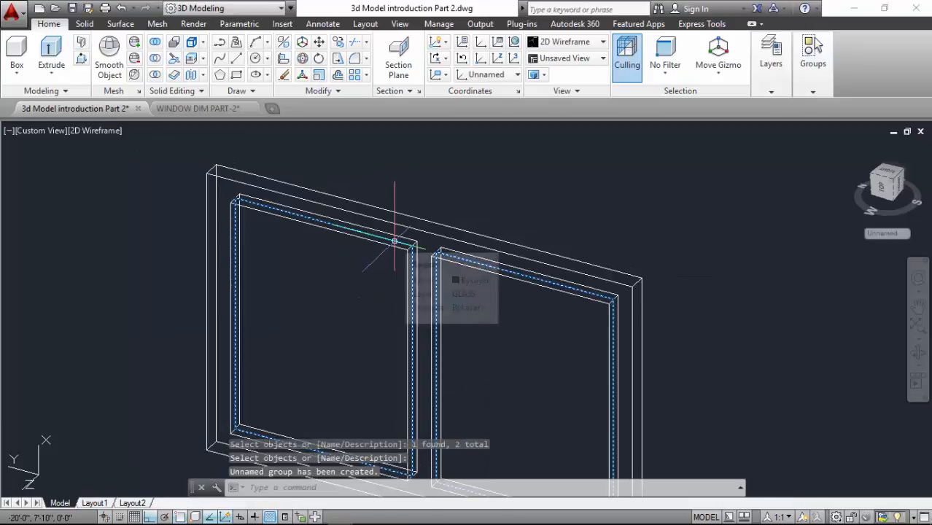
Examine the three glazed windows beside the house in the Realistic visual style
{"action": "left_click", "coordinate": [566, 42]}
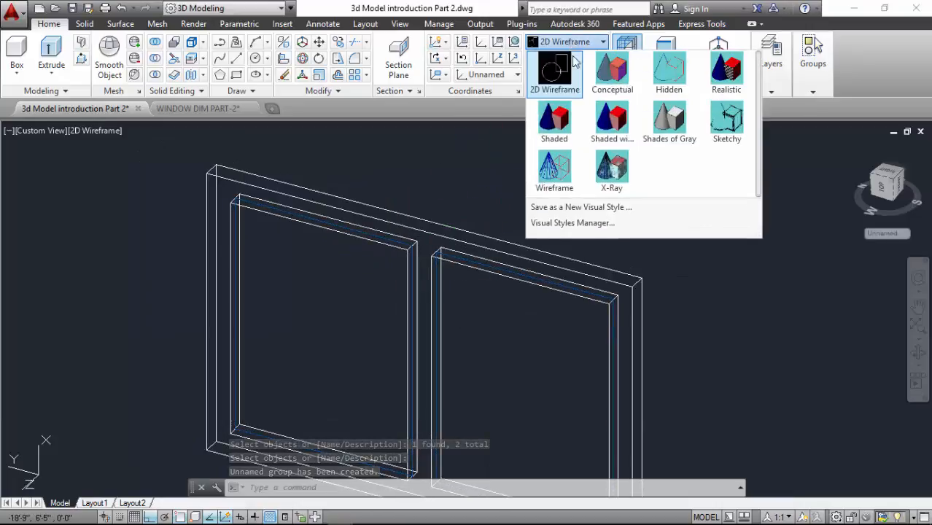
{"action": "left_click", "coordinate": [728, 79]}
{"action": "scroll", "coordinate": [406, 306], "scroll_direction": "down", "scroll_amount": 4}
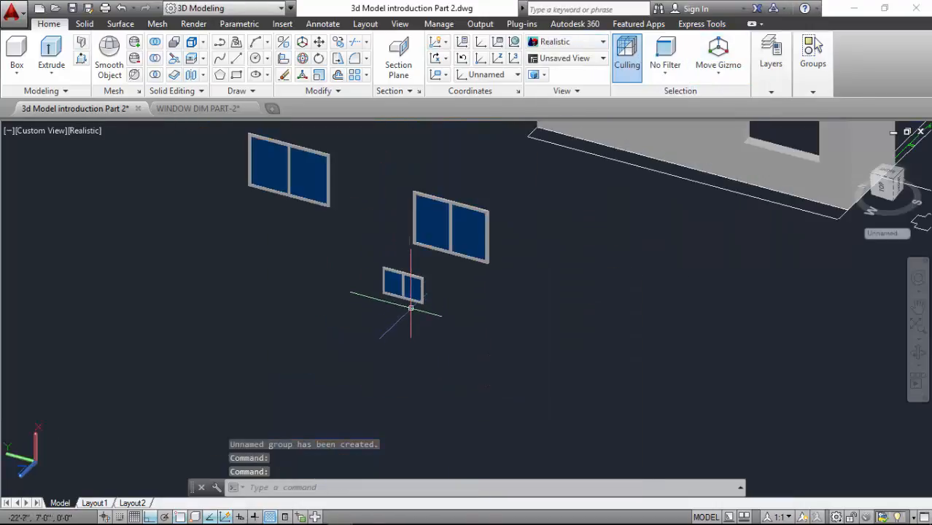
{"action": "scroll", "coordinate": [308, 179], "scroll_direction": "up", "scroll_amount": 3}
{"action": "scroll", "coordinate": [367, 249], "scroll_direction": "down", "scroll_amount": 1}
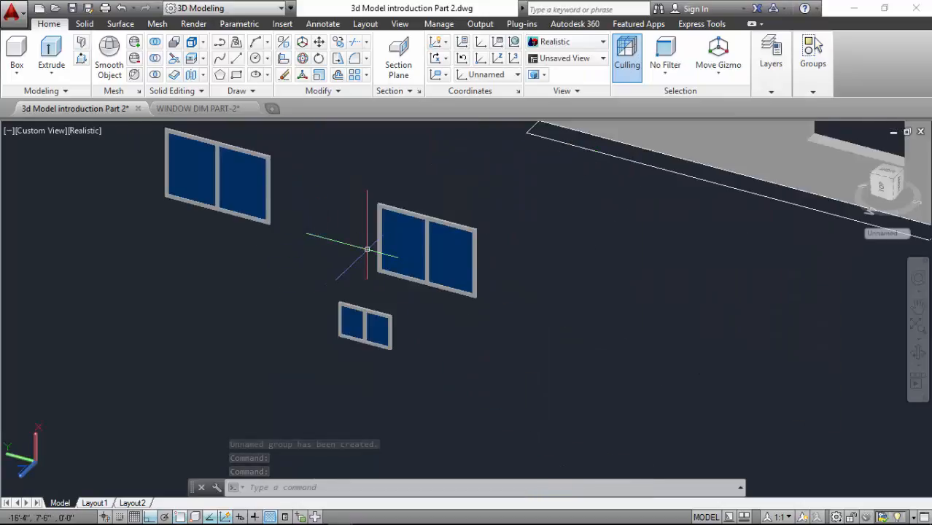
{"action": "scroll", "coordinate": [394, 234], "scroll_direction": "up", "scroll_amount": 2}
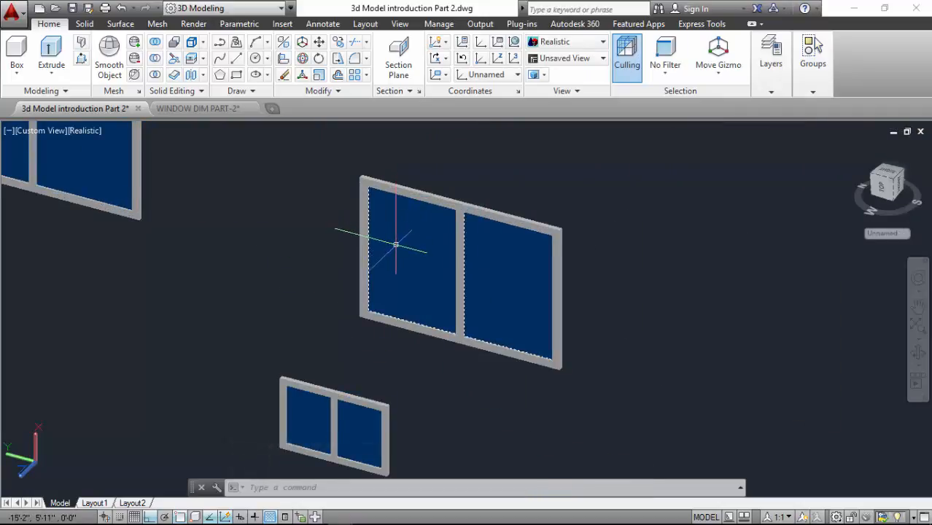
{"action": "scroll", "coordinate": [397, 307], "scroll_direction": "down", "scroll_amount": 3}
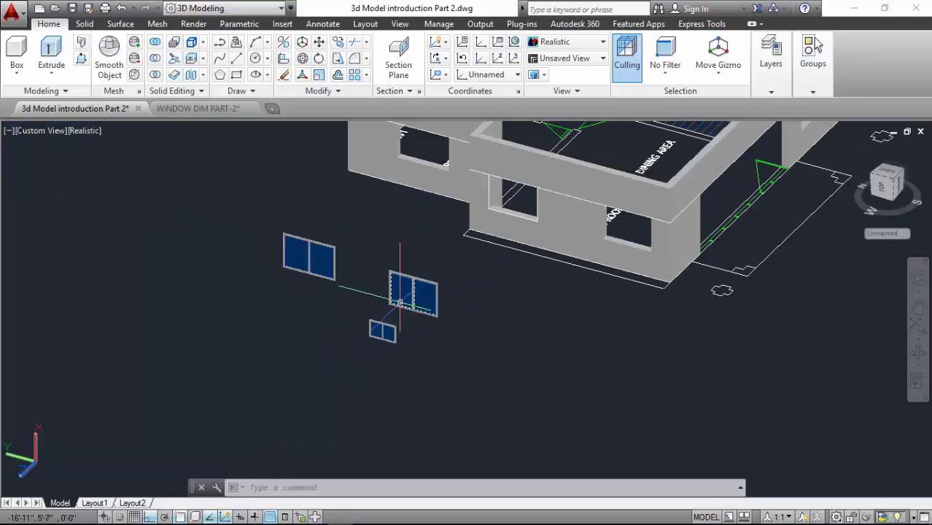
{"action": "scroll", "coordinate": [402, 298], "scroll_direction": "up", "scroll_amount": 2}
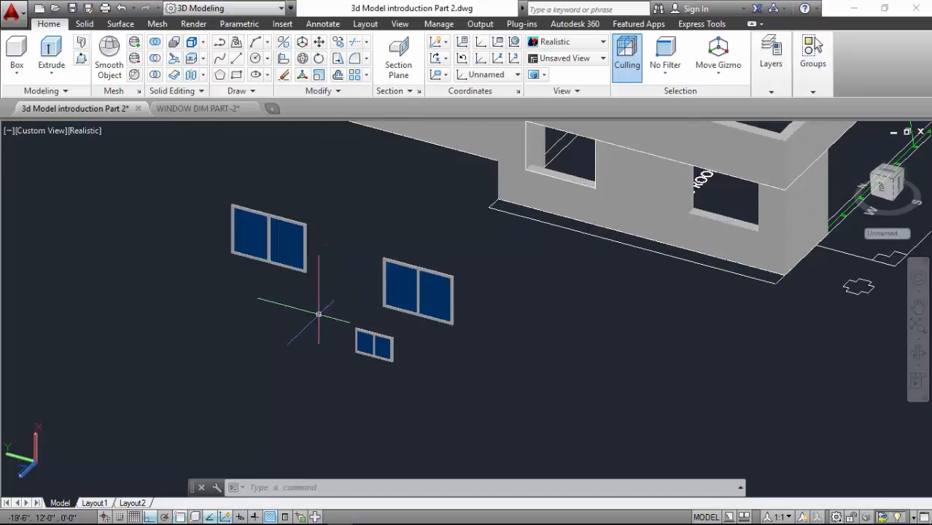
{"action": "scroll", "coordinate": [318, 314], "scroll_direction": "down", "scroll_amount": 3}
{"action": "scroll", "coordinate": [402, 303], "scroll_direction": "up", "scroll_amount": 3}
{"action": "scroll", "coordinate": [371, 291], "scroll_direction": "up", "scroll_amount": 1}
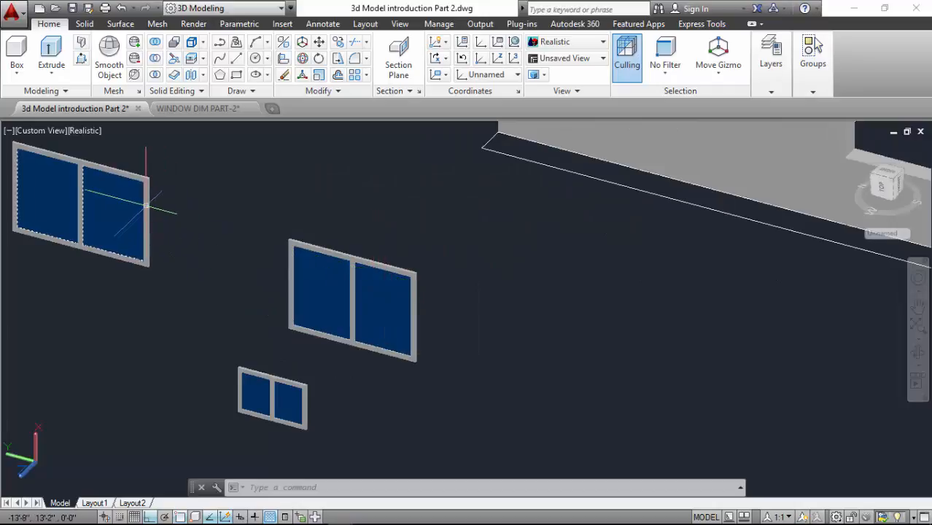
{"action": "scroll", "coordinate": [275, 402], "scroll_direction": "down", "scroll_amount": 2}
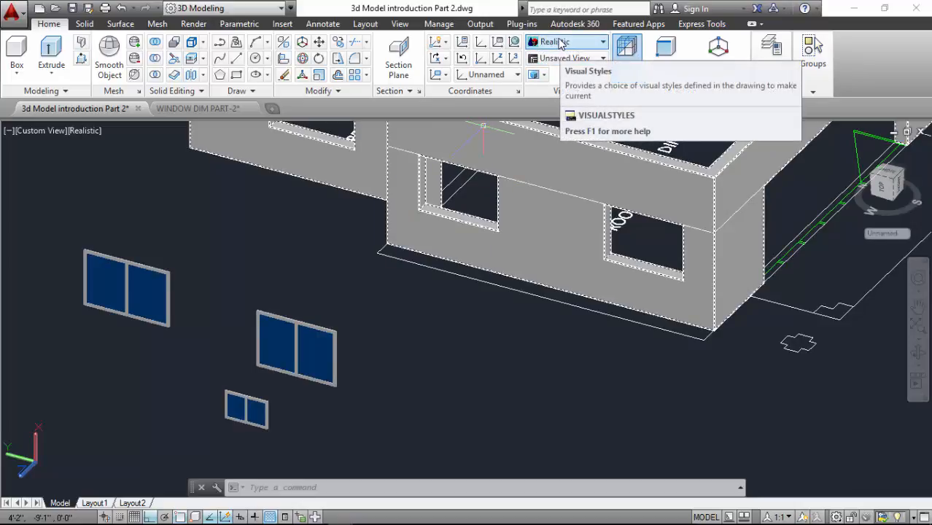
Return the model display to the 2D Wireframe visual style, with the middle window in close view
{"action": "left_click", "coordinate": [559, 43]}
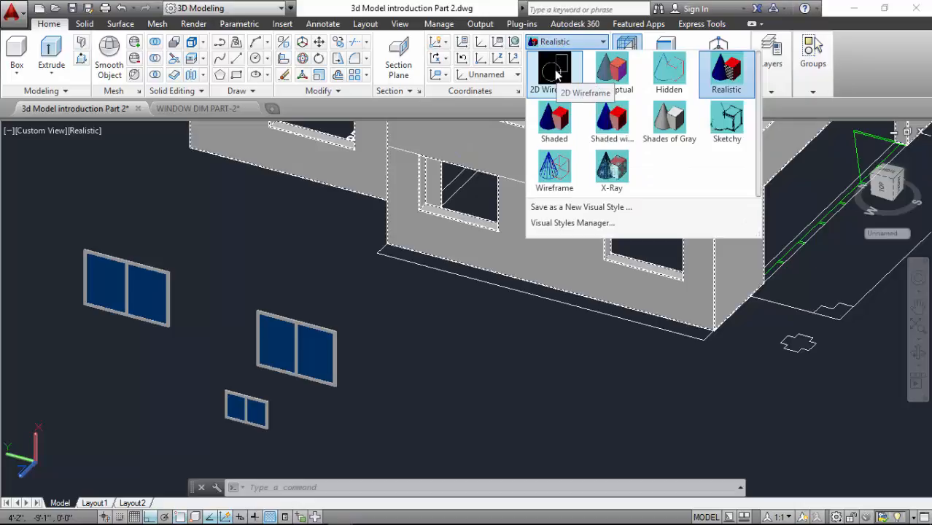
{"action": "left_click", "coordinate": [556, 76]}
{"action": "scroll", "coordinate": [318, 353], "scroll_direction": "up", "scroll_amount": 4}
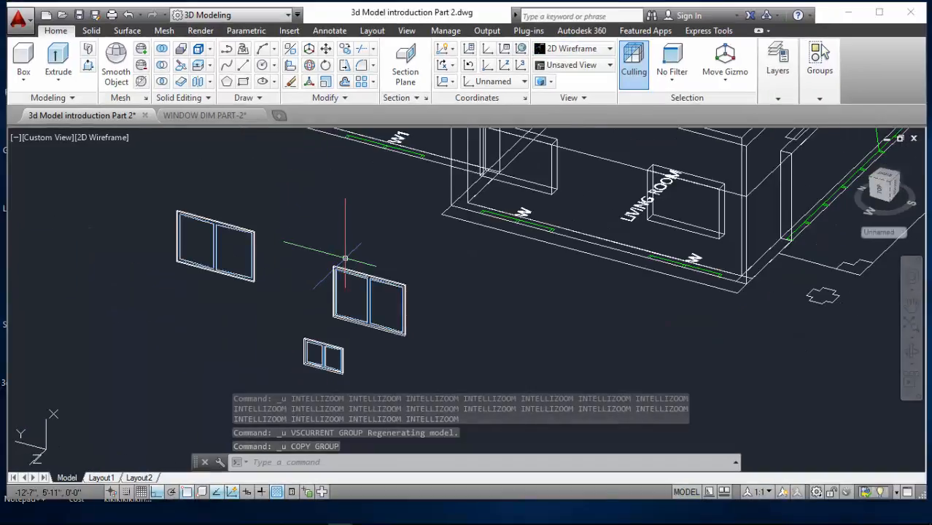
{"action": "scroll", "coordinate": [359, 295], "scroll_direction": "up", "scroll_amount": 4}
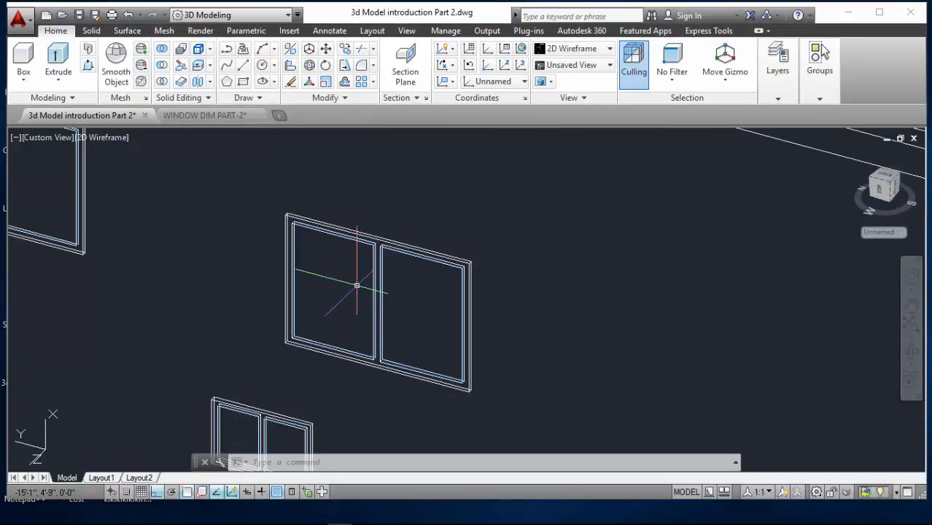
Copy the middle window with its glass from its rear lower corner to the sill-edge midpoint of the living-room opening nearest the bedroom
{"action": "left_click", "coordinate": [347, 50]}
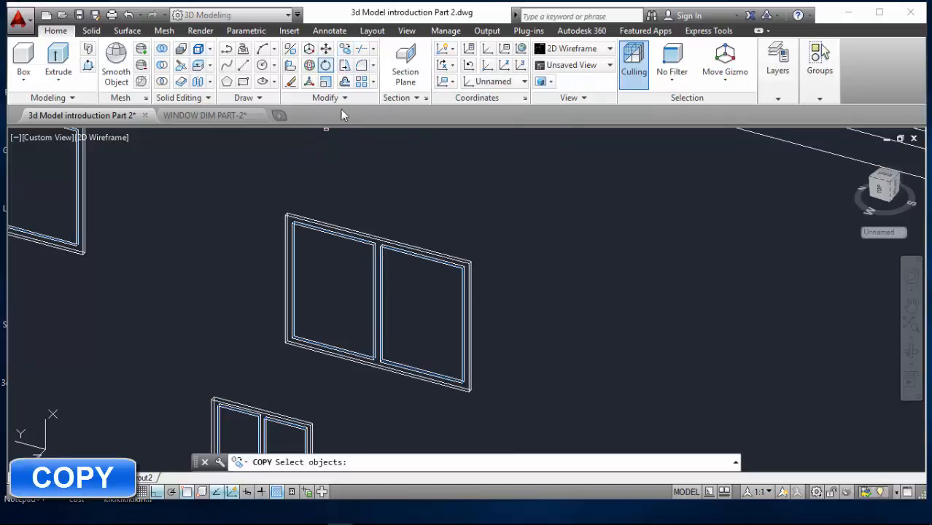
{"action": "left_click", "coordinate": [543, 240]}
{"action": "left_click", "coordinate": [398, 371]}
{"action": "scroll", "coordinate": [474, 391], "scroll_direction": "up", "scroll_amount": 5}
{"action": "scroll", "coordinate": [478, 392], "scroll_direction": "up", "scroll_amount": 4}
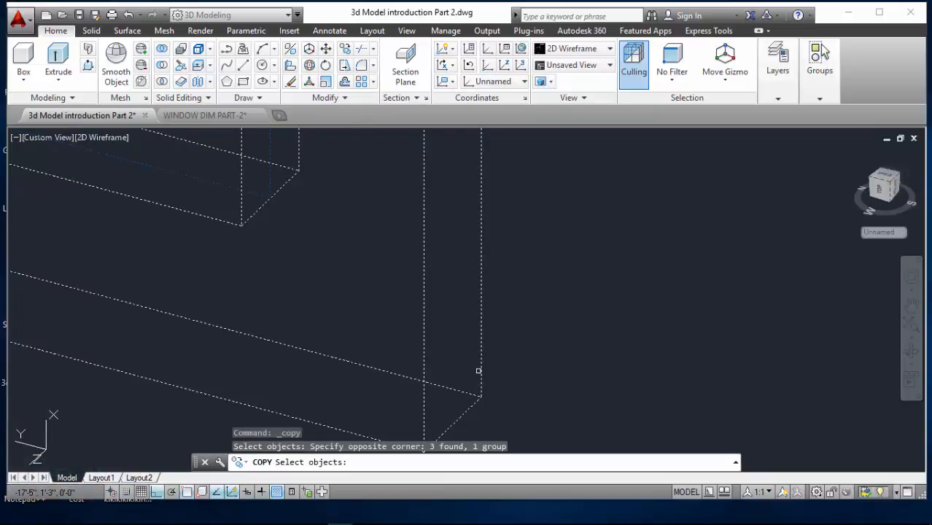
{"action": "scroll", "coordinate": [478, 370], "scroll_direction": "down", "scroll_amount": 2}
{"action": "key", "text": "Return"}
{"action": "left_click", "coordinate": [463, 370]}
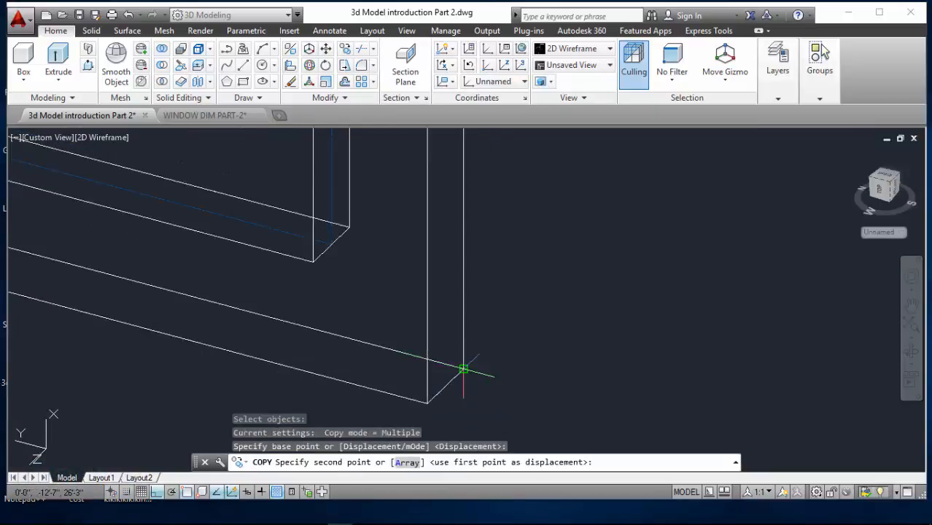
{"action": "scroll", "coordinate": [462, 370], "scroll_direction": "down", "scroll_amount": 8}
{"action": "scroll", "coordinate": [330, 357], "scroll_direction": "up", "scroll_amount": 8}
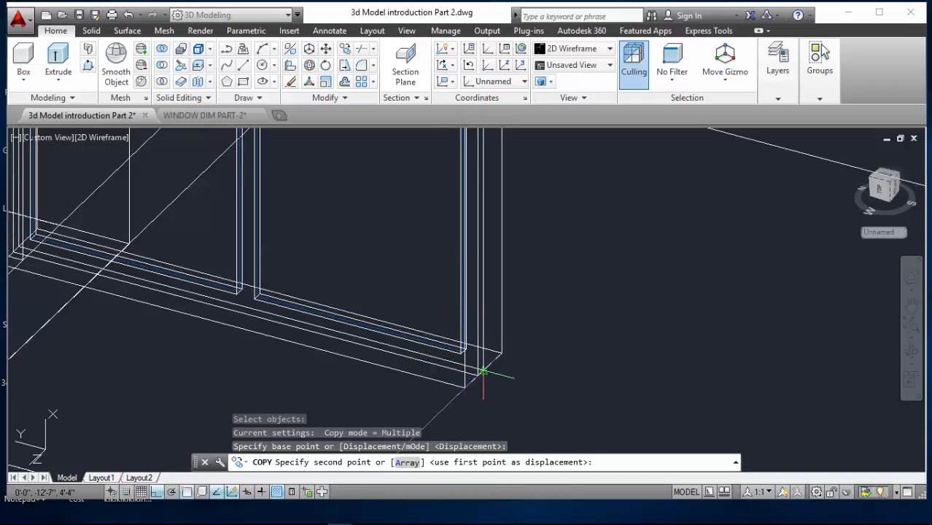
{"action": "left_click", "coordinate": [483, 372]}
Inspect the copied window in its wall opening and return the display to the 2D Wireframe visual style
{"action": "scroll", "coordinate": [478, 375], "scroll_direction": "down", "scroll_amount": 3}
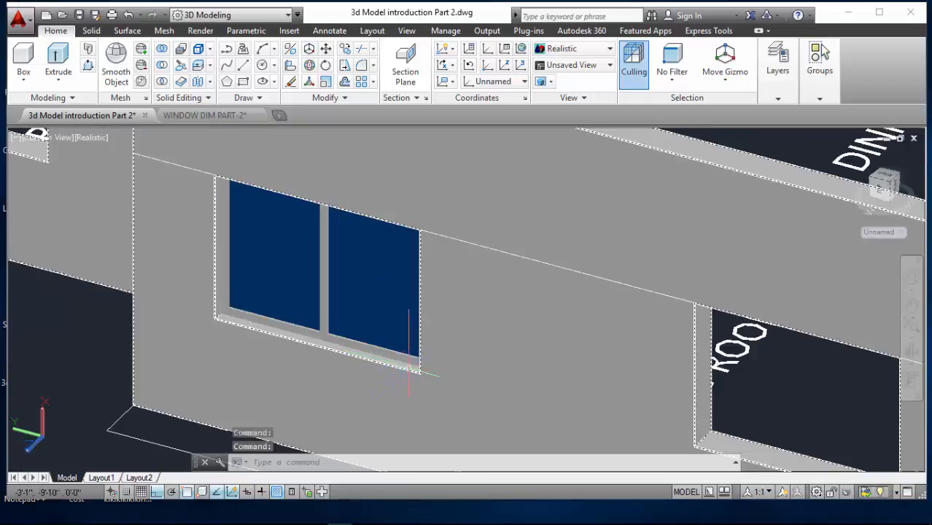
{"action": "scroll", "coordinate": [409, 372], "scroll_direction": "up", "scroll_amount": 4}
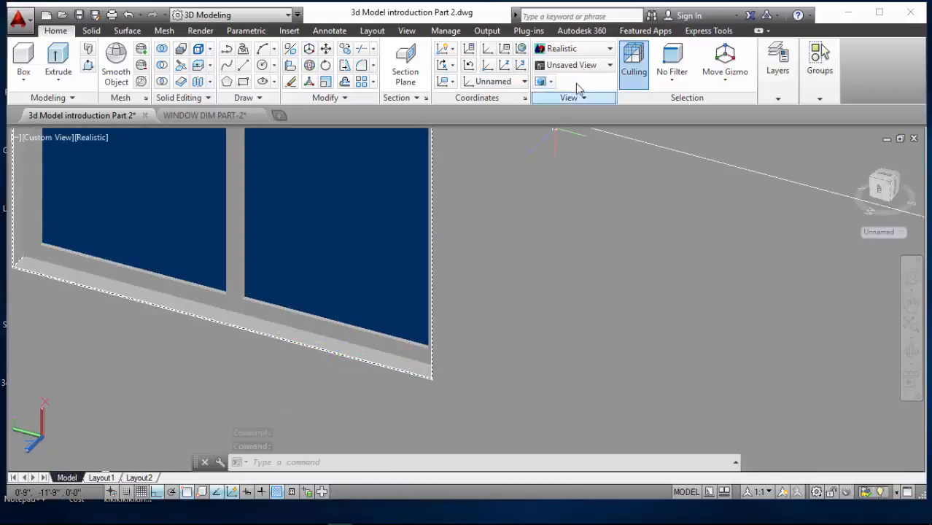
{"action": "left_click", "coordinate": [576, 49]}
{"action": "left_click", "coordinate": [559, 102]}
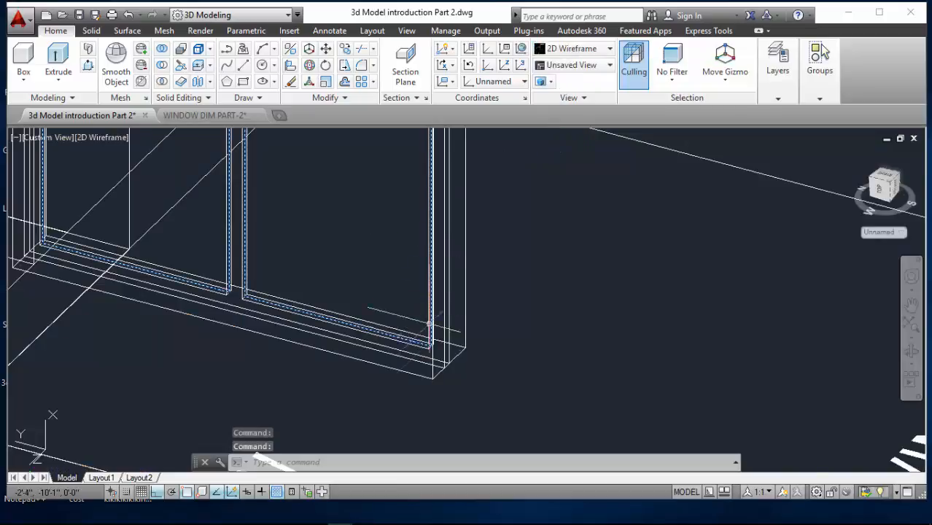
Move the copied frame and glass outward by the frame's own depth along the opening's lower edge
{"action": "scroll", "coordinate": [430, 324], "scroll_direction": "up", "scroll_amount": 3}
{"action": "type", "text": "m"}
{"action": "key", "text": "Return"}
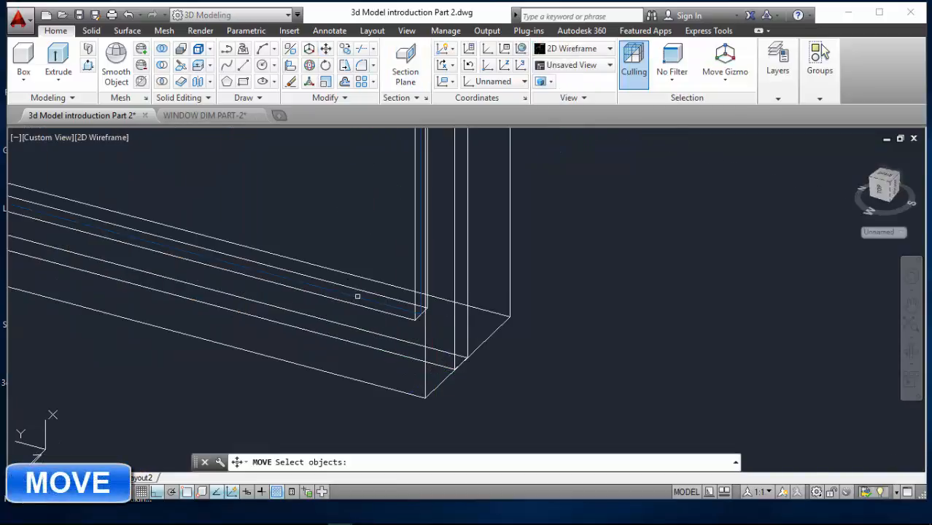
{"action": "left_click", "coordinate": [357, 296]}
{"action": "left_click", "coordinate": [383, 314]}
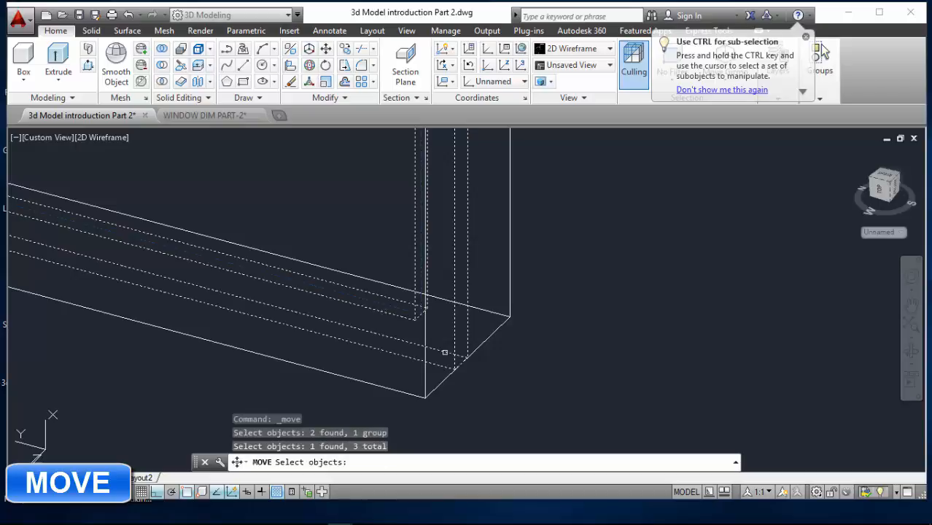
{"action": "scroll", "coordinate": [444, 352], "scroll_direction": "down", "scroll_amount": 2}
{"action": "key", "text": "Return"}
{"action": "left_click", "coordinate": [481, 366]}
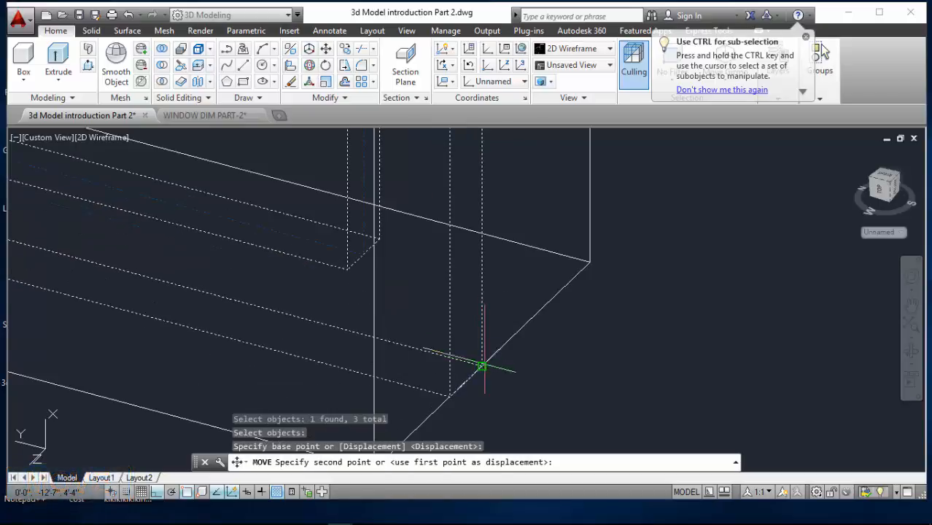
{"action": "left_click", "coordinate": [446, 395]}
{"action": "scroll", "coordinate": [389, 317], "scroll_direction": "up", "scroll_amount": 2}
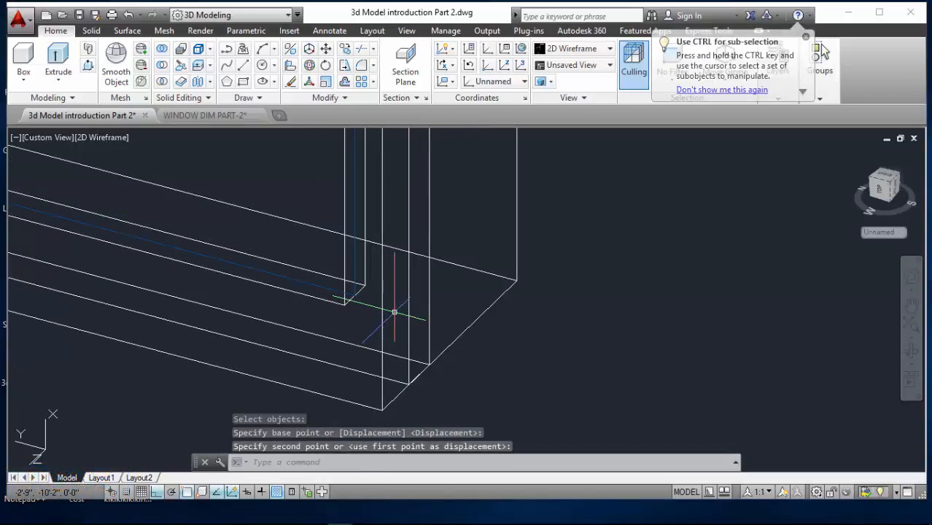
{"action": "scroll", "coordinate": [394, 313], "scroll_direction": "down", "scroll_amount": 1}
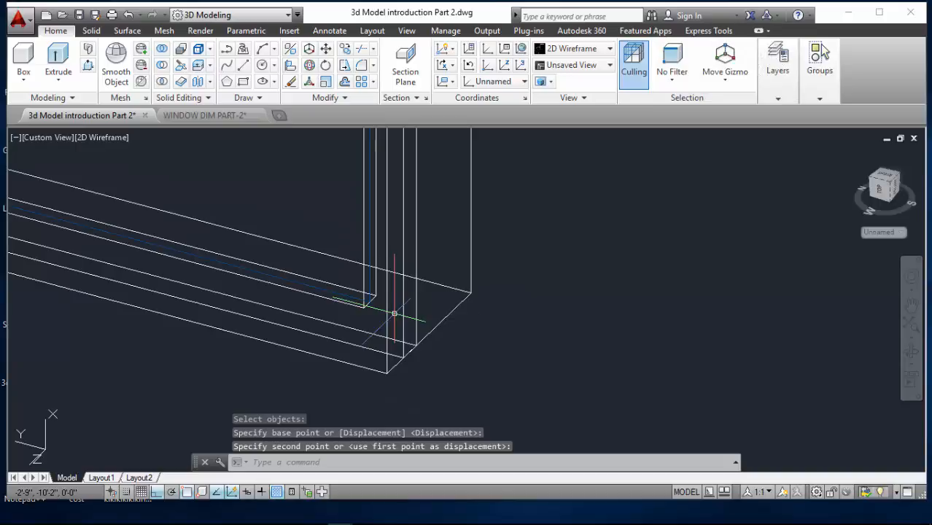
Examine the repositioned window in the Realistic visual style and return the display to 2D Wireframe
{"action": "left_click", "coordinate": [569, 49]}
{"action": "left_click", "coordinate": [729, 88]}
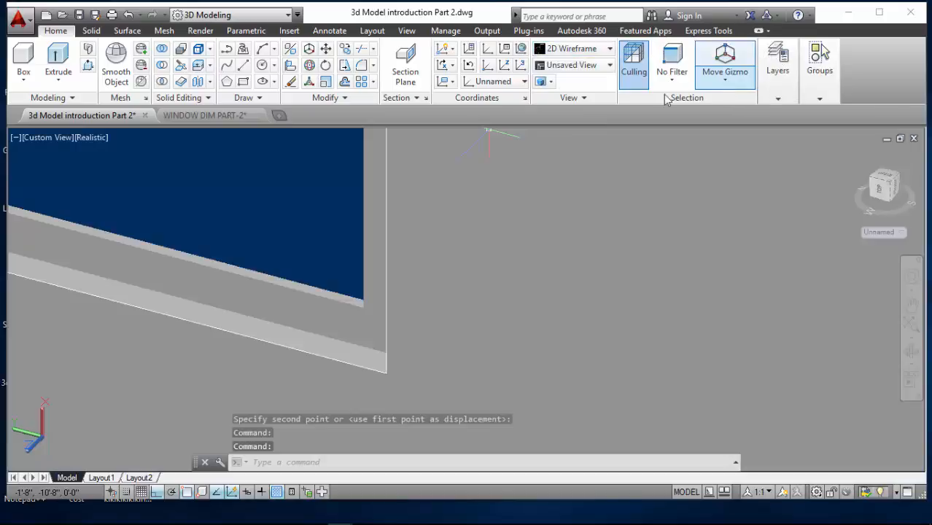
{"action": "scroll", "coordinate": [478, 229], "scroll_direction": "down", "scroll_amount": 4}
{"action": "scroll", "coordinate": [318, 305], "scroll_direction": "up", "scroll_amount": 3}
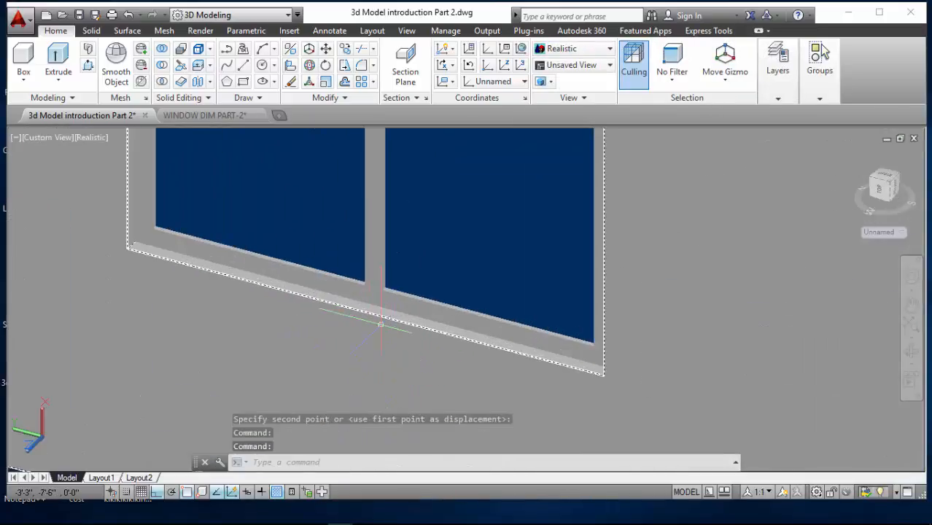
{"action": "scroll", "coordinate": [315, 332], "scroll_direction": "down", "scroll_amount": 5}
{"action": "scroll", "coordinate": [385, 302], "scroll_direction": "up", "scroll_amount": 2}
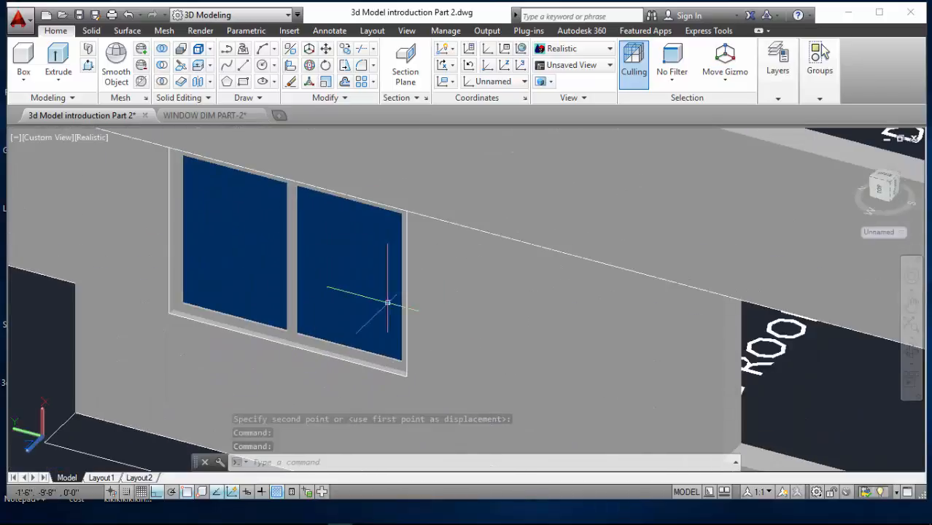
{"action": "scroll", "coordinate": [272, 283], "scroll_direction": "down", "scroll_amount": 3}
{"action": "scroll", "coordinate": [447, 350], "scroll_direction": "up", "scroll_amount": 1}
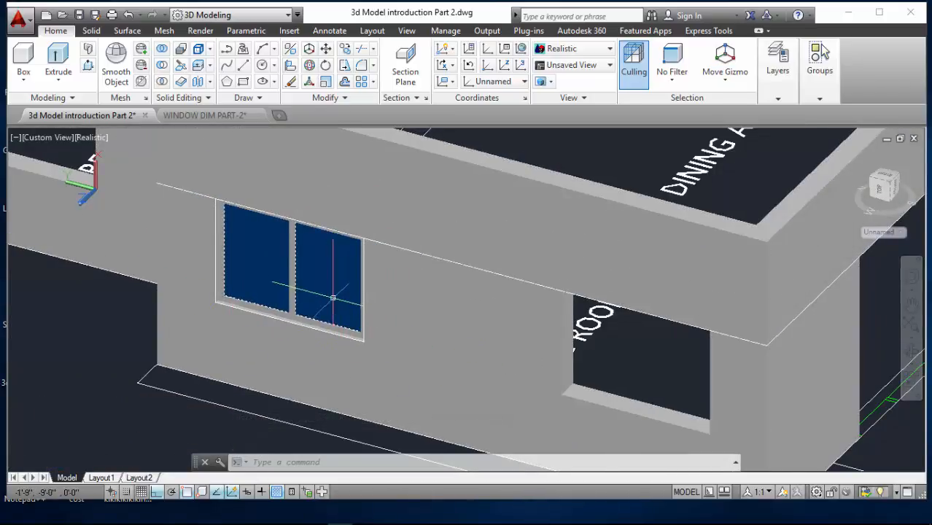
{"action": "left_click", "coordinate": [608, 49]}
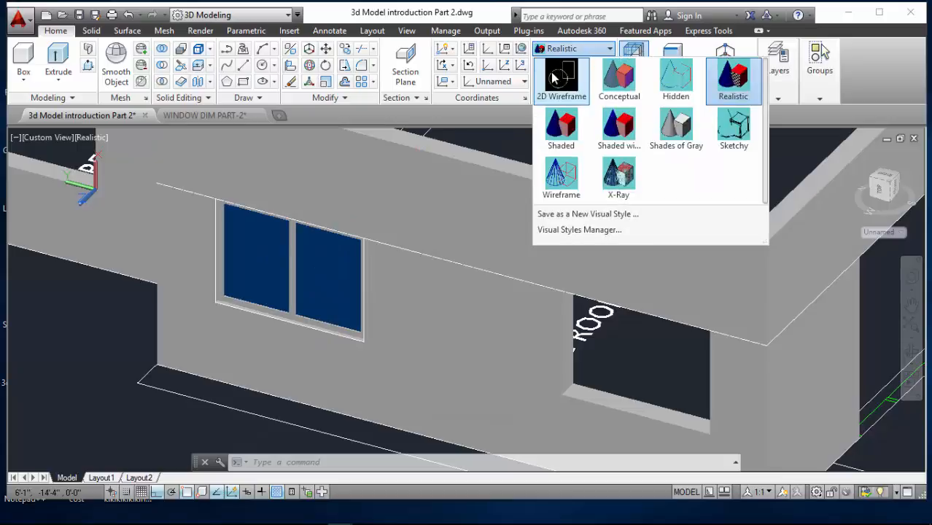
{"action": "left_click", "coordinate": [557, 82]}
Copy the middle window with its glass to the sill-edge midpoint of the living-room opening nearest the house corner
{"action": "scroll", "coordinate": [306, 365], "scroll_direction": "down", "scroll_amount": 5}
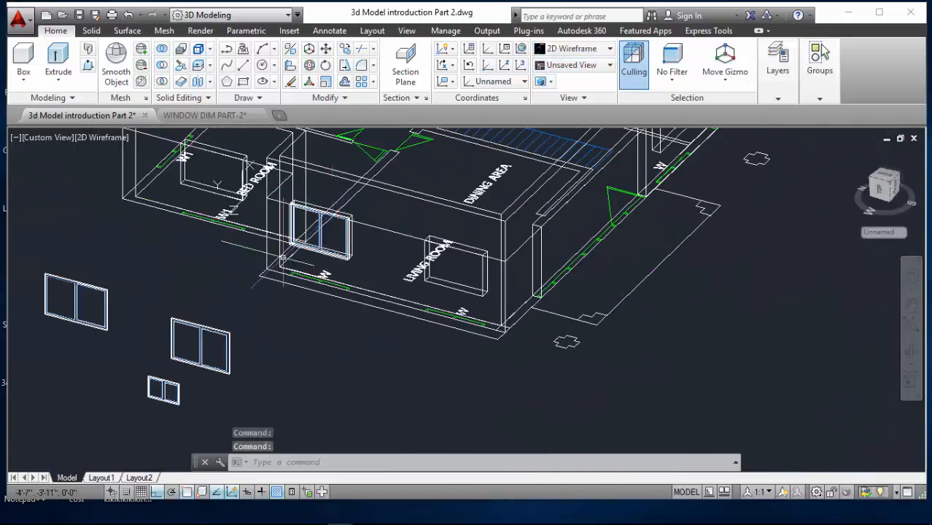
{"action": "scroll", "coordinate": [229, 284], "scroll_direction": "up", "scroll_amount": 6}
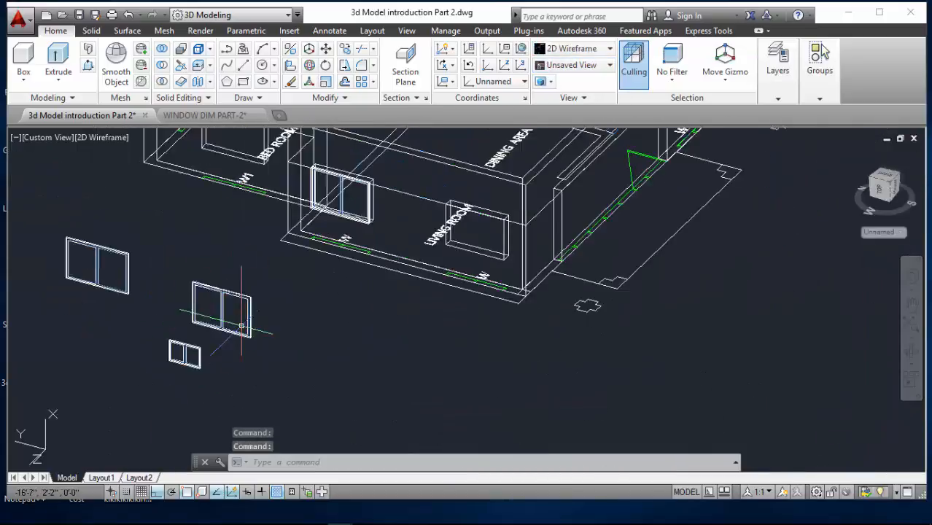
{"action": "left_click", "coordinate": [345, 50]}
{"action": "left_click", "coordinate": [311, 183]}
{"action": "left_click", "coordinate": [181, 339]}
{"action": "scroll", "coordinate": [291, 361], "scroll_direction": "up", "scroll_amount": 4}
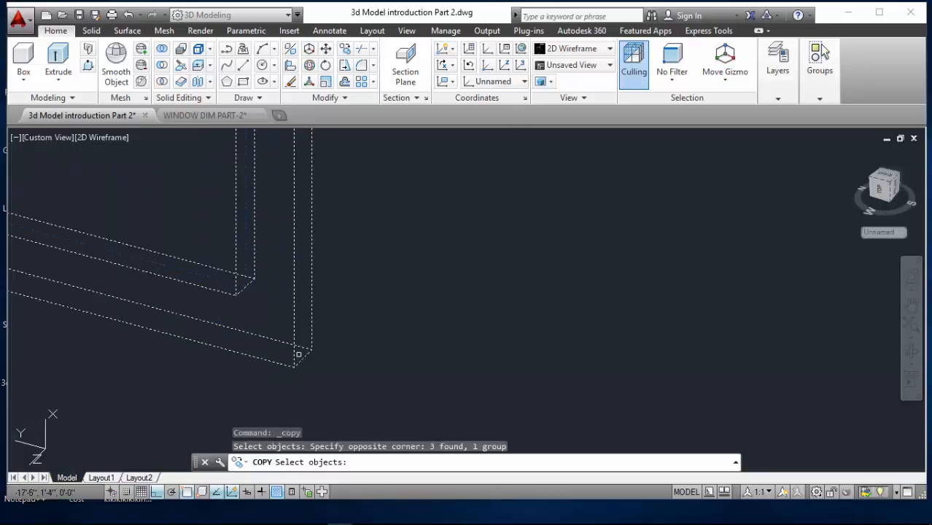
{"action": "key", "text": "Return"}
{"action": "left_click", "coordinate": [311, 351]}
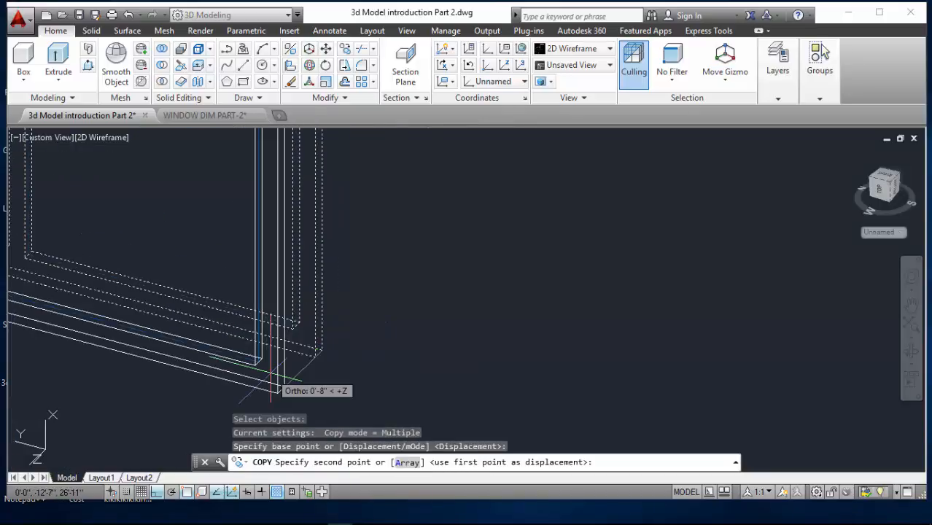
{"action": "scroll", "coordinate": [271, 390], "scroll_direction": "up", "scroll_amount": 4}
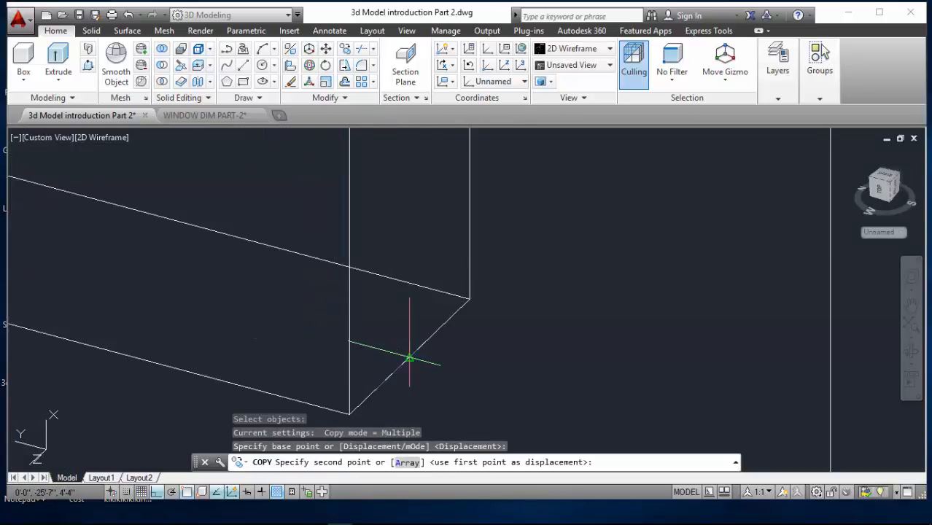
{"action": "left_click", "coordinate": [409, 358]}
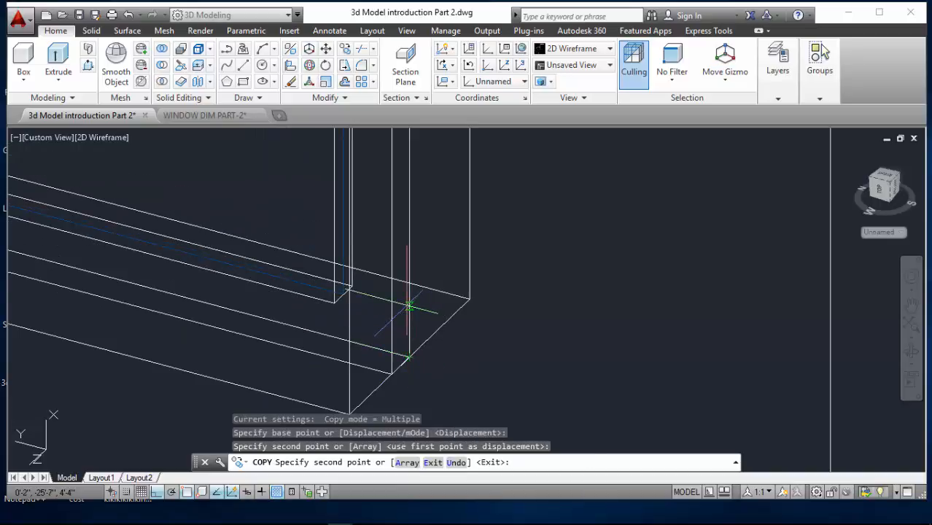
{"action": "key", "text": "Escape"}
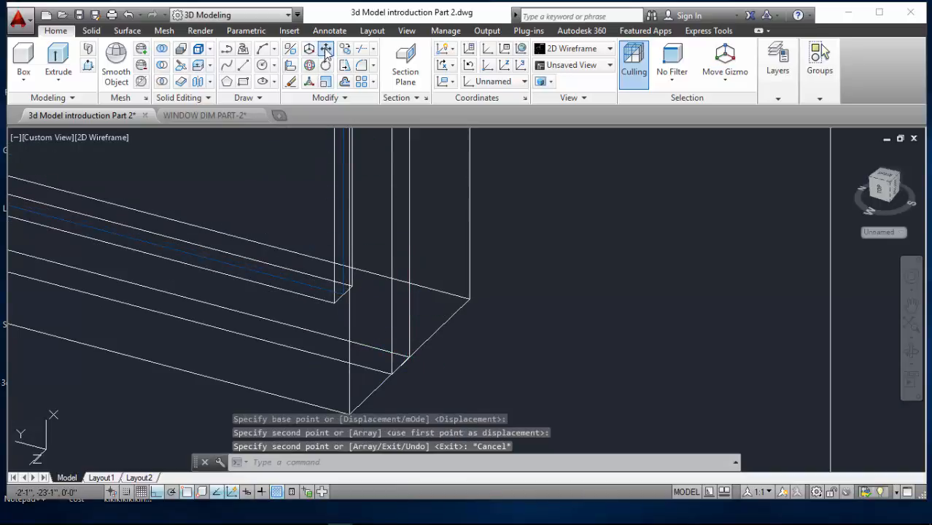
Move the second window copy, frame and glass together, outward along the lower edge of its opening
{"action": "left_click", "coordinate": [326, 50]}
{"action": "left_click", "coordinate": [308, 283]}
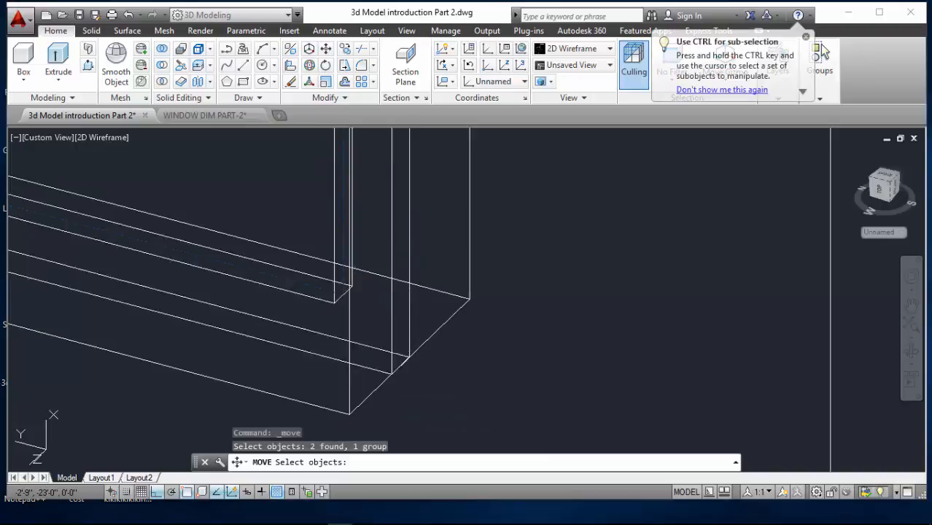
{"action": "left_click", "coordinate": [311, 299]}
{"action": "key", "text": "Return"}
{"action": "left_click", "coordinate": [409, 358]}
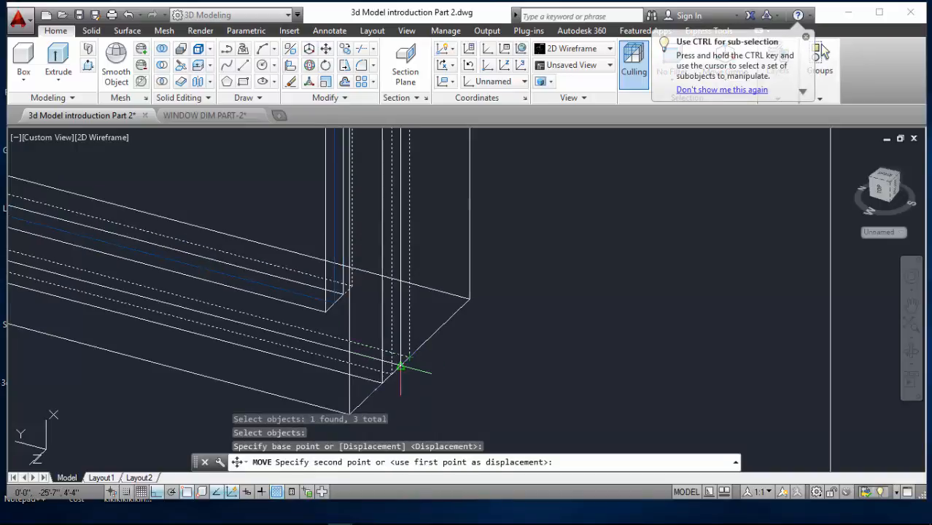
{"action": "left_click", "coordinate": [259, 359]}
Undo the last 3D rotation
{"action": "key", "text": "ctrl+z"}
{"action": "key", "text": "ctrl+z"}
{"action": "key", "text": "ctrl+z"}
{"action": "key", "text": "ctrl+z"}
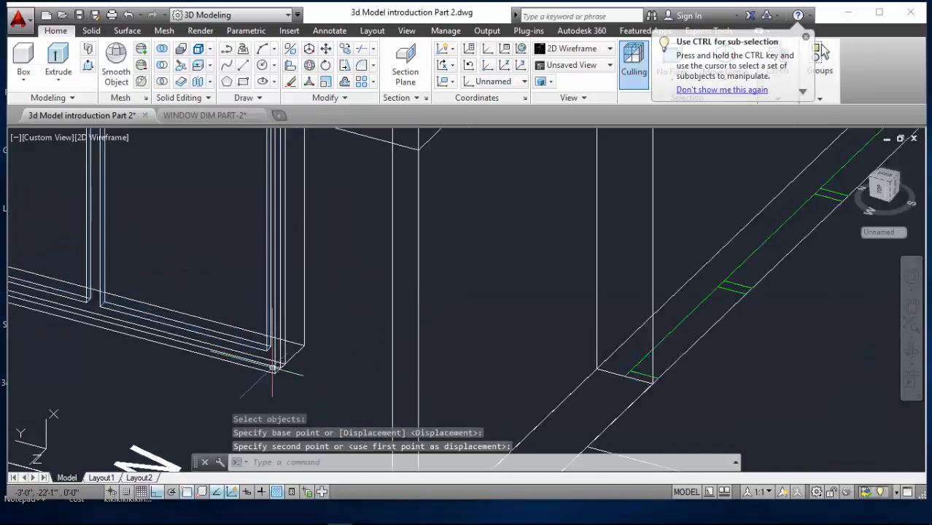
Examine the placed living-room windows and the window openings around the house, including those in the study-room walls
{"action": "scroll", "coordinate": [292, 269], "scroll_direction": "up", "scroll_amount": 5}
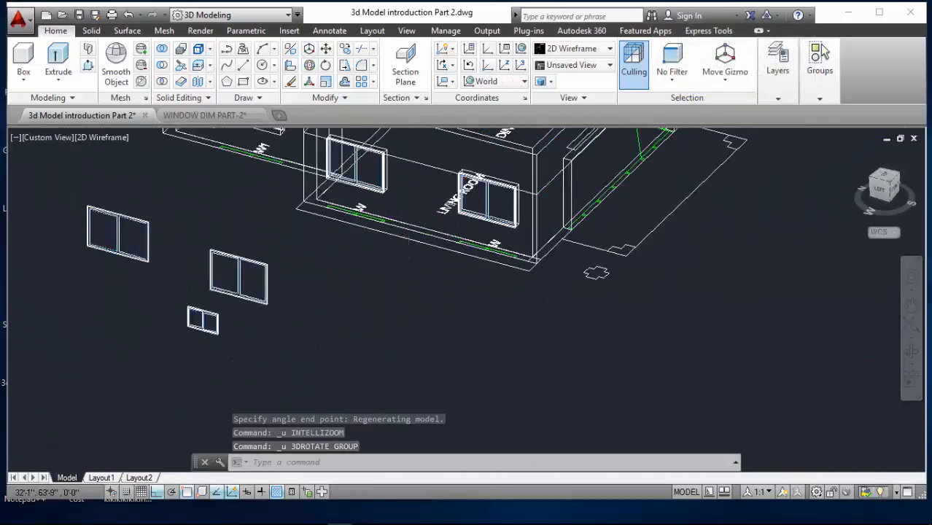
{"action": "scroll", "coordinate": [200, 281], "scroll_direction": "down", "scroll_amount": 5}
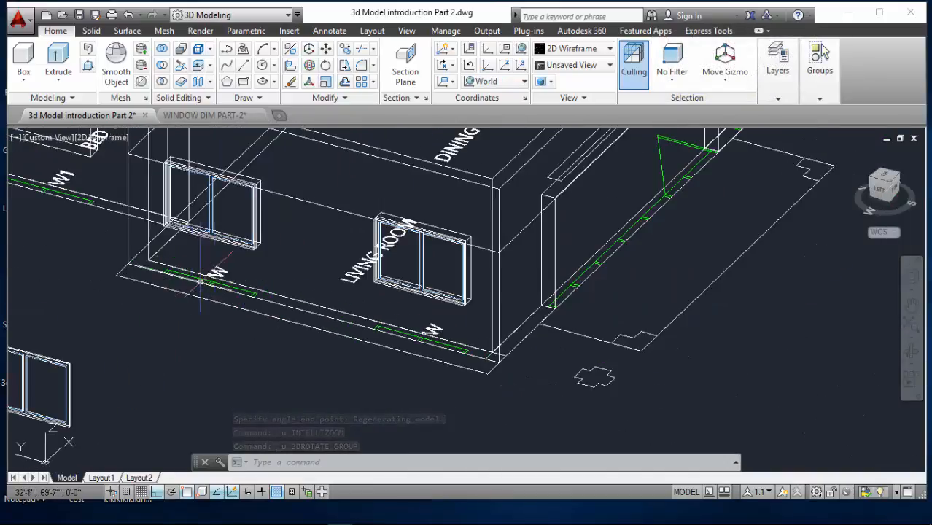
{"action": "scroll", "coordinate": [277, 301], "scroll_direction": "down", "scroll_amount": 5}
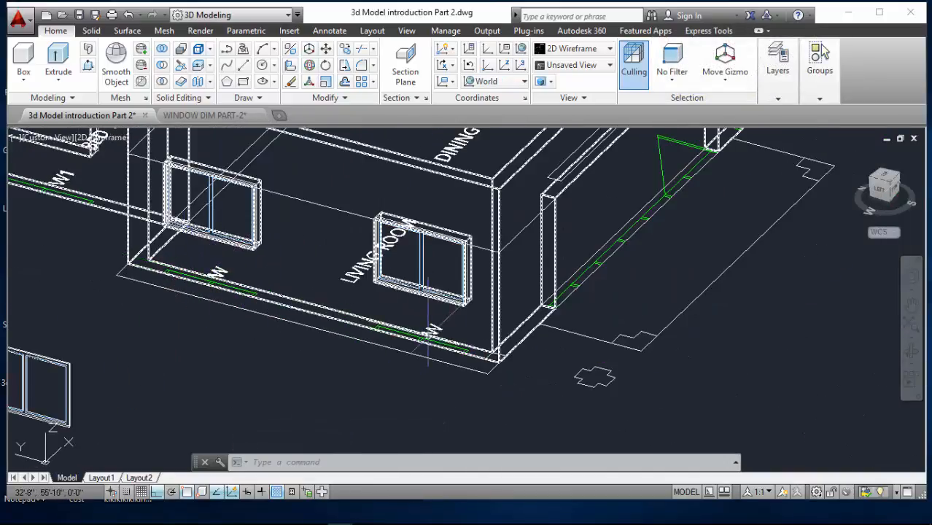
{"action": "scroll", "coordinate": [490, 241], "scroll_direction": "up", "scroll_amount": 4}
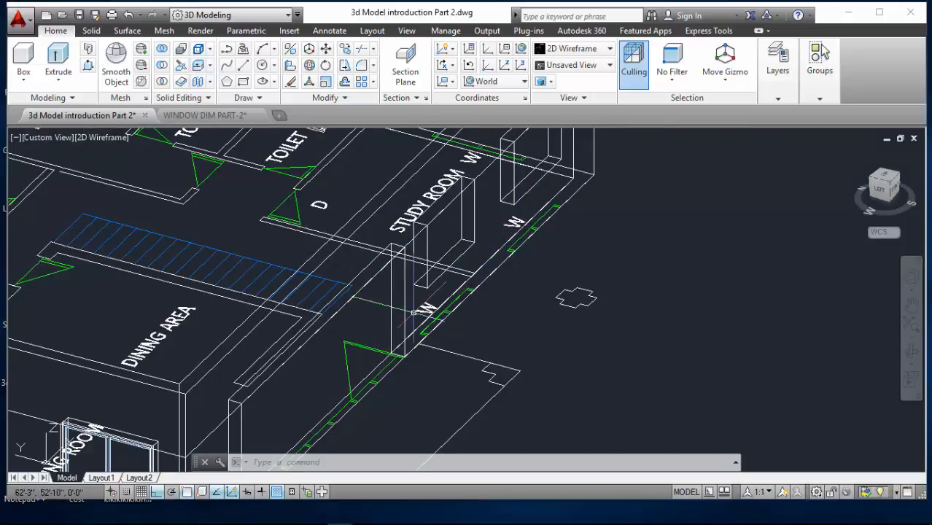
{"action": "scroll", "coordinate": [478, 276], "scroll_direction": "down", "scroll_amount": 2}
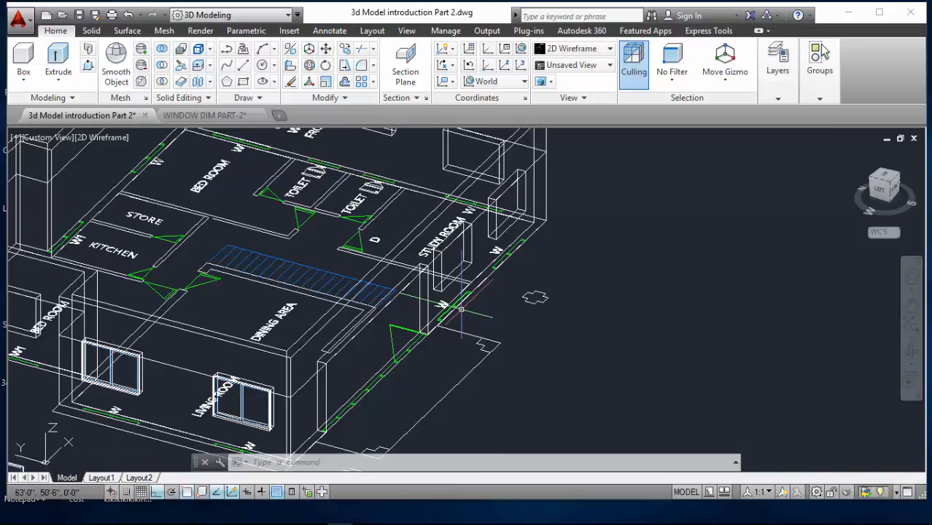
{"action": "scroll", "coordinate": [412, 330], "scroll_direction": "down", "scroll_amount": 3}
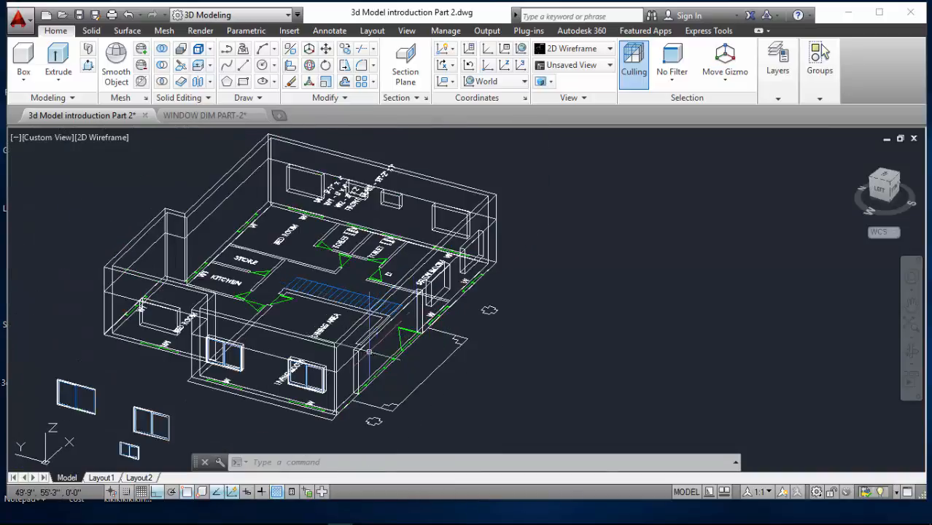
{"action": "scroll", "coordinate": [138, 421], "scroll_direction": "up", "scroll_amount": 5}
{"action": "scroll", "coordinate": [152, 371], "scroll_direction": "down", "scroll_amount": 3}
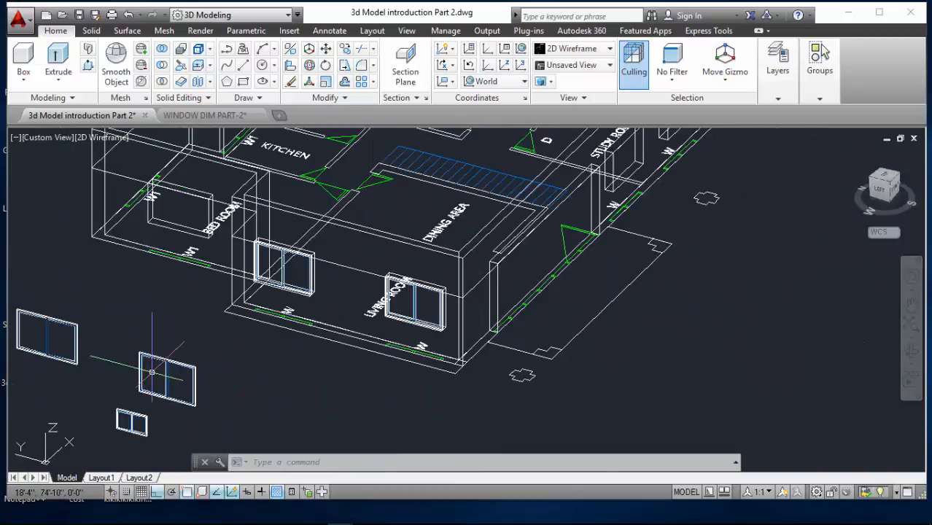
{"action": "scroll", "coordinate": [298, 331], "scroll_direction": "down", "scroll_amount": 6}
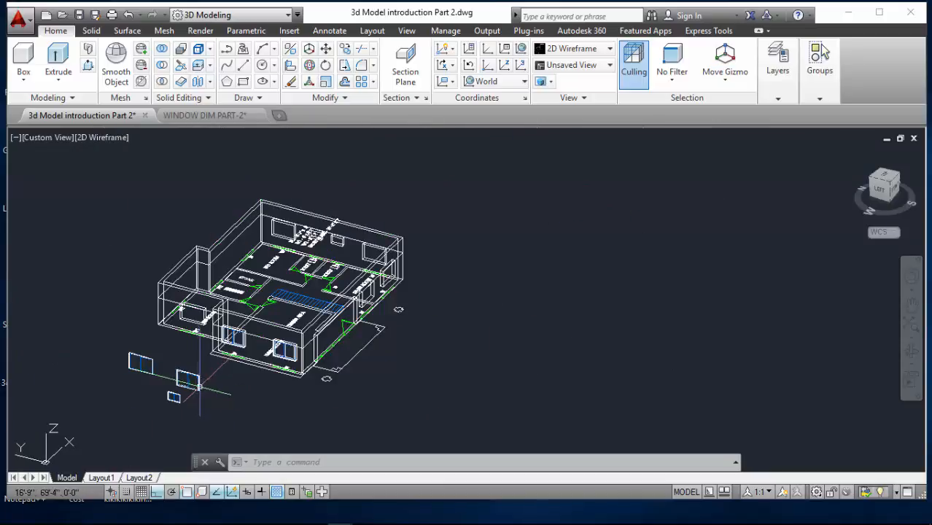
Set the user coordinate system to World
{"action": "scroll", "coordinate": [411, 272], "scroll_direction": "up", "scroll_amount": 4}
{"action": "scroll", "coordinate": [312, 350], "scroll_direction": "up", "scroll_amount": 3}
{"action": "scroll", "coordinate": [522, 235], "scroll_direction": "down", "scroll_amount": 5}
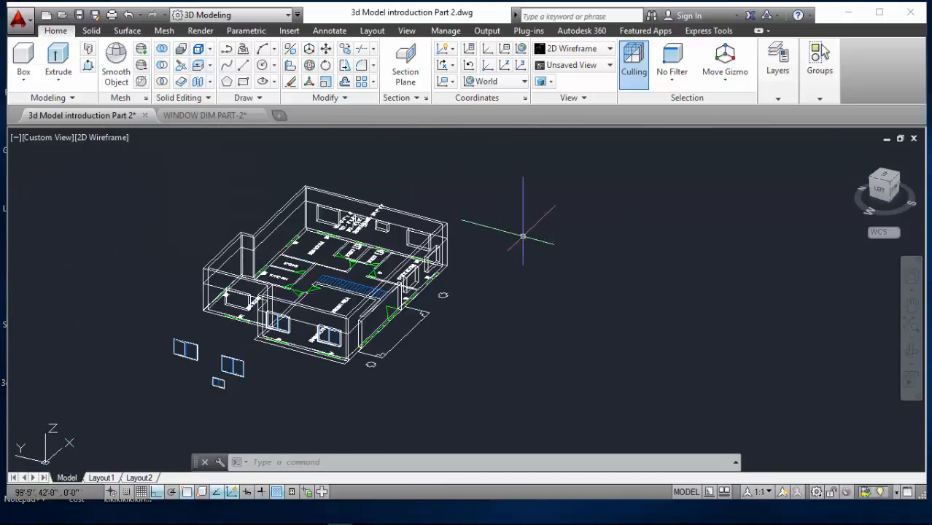
{"action": "scroll", "coordinate": [306, 343], "scroll_direction": "up", "scroll_amount": 4}
{"action": "scroll", "coordinate": [331, 319], "scroll_direction": "down", "scroll_amount": 2}
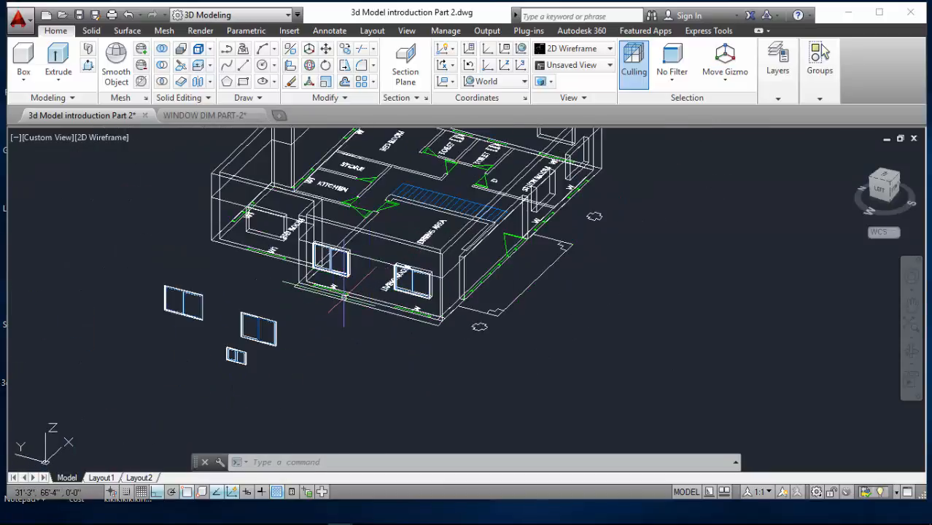
{"action": "scroll", "coordinate": [343, 299], "scroll_direction": "down", "scroll_amount": 3}
{"action": "scroll", "coordinate": [275, 345], "scroll_direction": "up", "scroll_amount": 6}
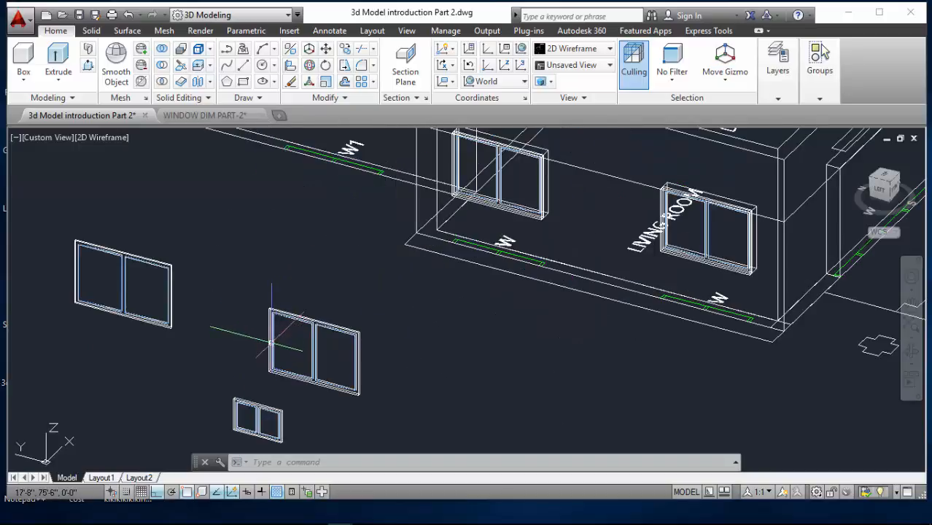
{"action": "scroll", "coordinate": [279, 344], "scroll_direction": "up", "scroll_amount": 2}
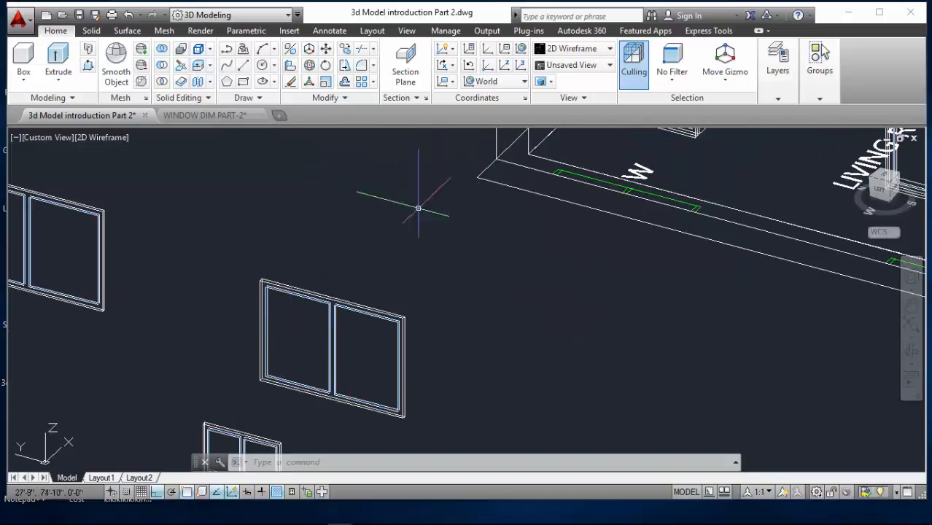
{"action": "left_click", "coordinate": [487, 83]}
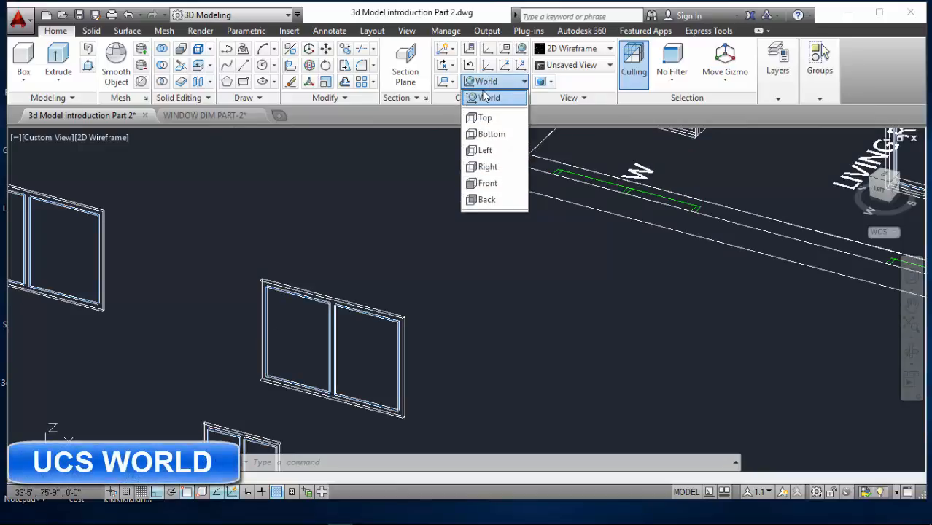
{"action": "left_click", "coordinate": [487, 86]}
{"action": "left_click", "coordinate": [487, 82]}
{"action": "left_click", "coordinate": [483, 98]}
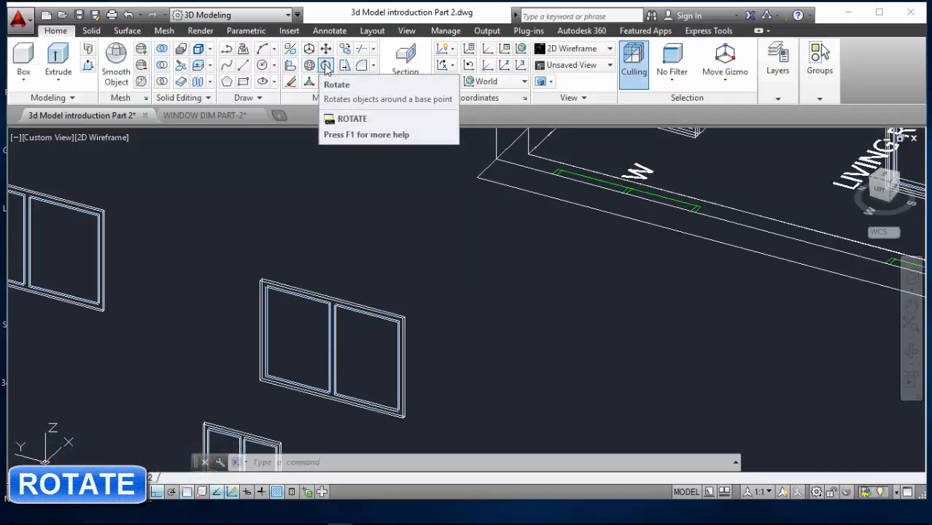
Rotate the middle freestanding window, frame and glass together, 270° about its lower outer corner
{"action": "left_click", "coordinate": [326, 66]}
{"action": "left_click", "coordinate": [424, 290]}
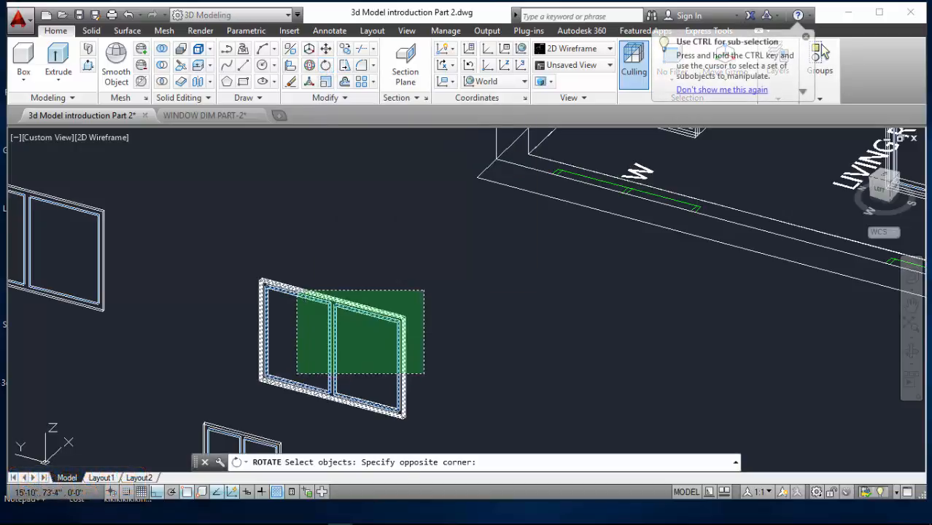
{"action": "left_click", "coordinate": [296, 373]}
{"action": "scroll", "coordinate": [478, 400], "scroll_direction": "up", "scroll_amount": 5}
{"action": "key", "text": "Return"}
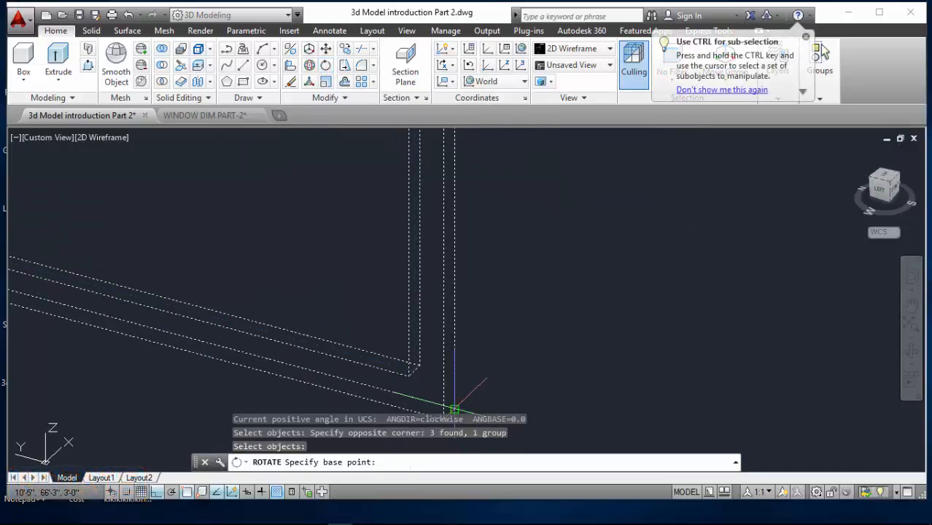
{"action": "left_click", "coordinate": [453, 409]}
{"action": "scroll", "coordinate": [510, 307], "scroll_direction": "down", "scroll_amount": 4}
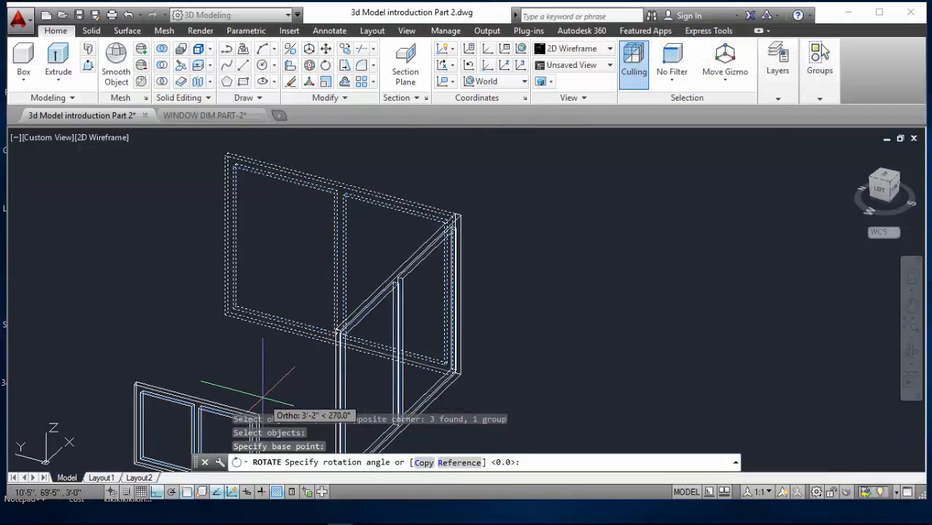
{"action": "left_click", "coordinate": [307, 334]}
{"action": "scroll", "coordinate": [308, 271], "scroll_direction": "down", "scroll_amount": 3}
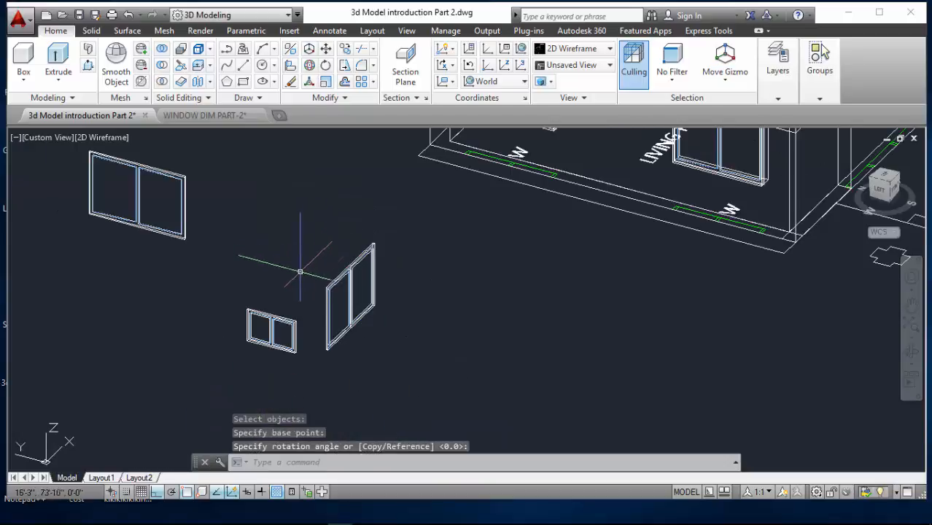
Copy the rotated window with its glass from its lower frame corner to the sill-edge midpoint of the study-room opening nearer the entrance, with Ortho off
{"action": "scroll", "coordinate": [330, 299], "scroll_direction": "up", "scroll_amount": 5}
{"action": "scroll", "coordinate": [260, 275], "scroll_direction": "down", "scroll_amount": 4}
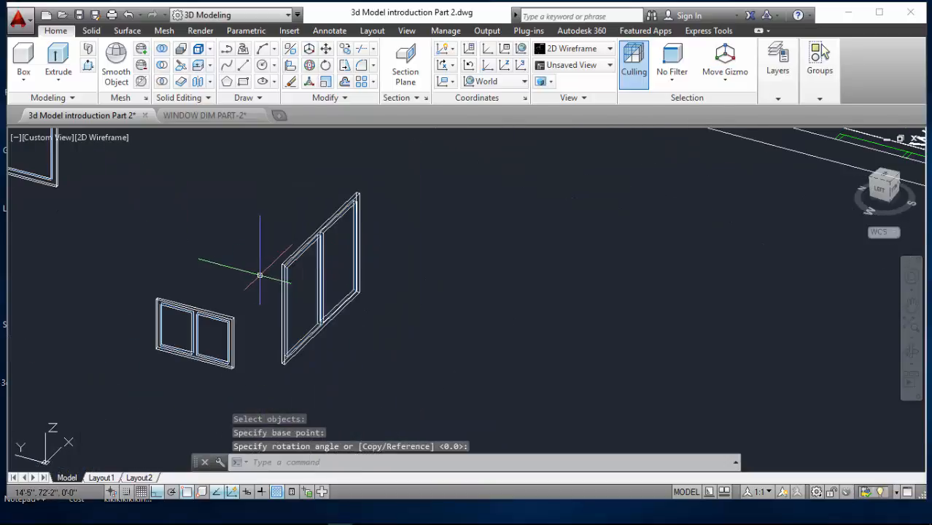
{"action": "left_click", "coordinate": [345, 49]}
{"action": "left_click", "coordinate": [383, 180]}
{"action": "left_click", "coordinate": [283, 357]}
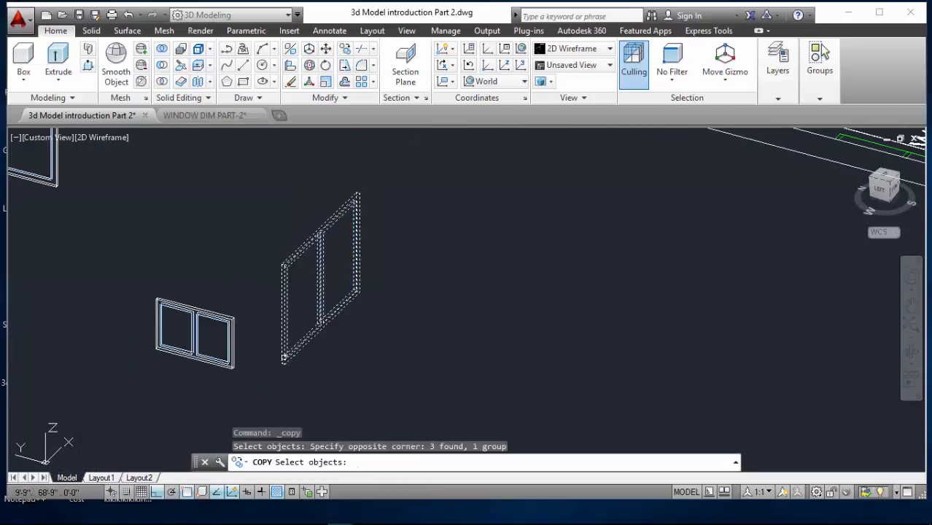
{"action": "scroll", "coordinate": [259, 382], "scroll_direction": "up", "scroll_amount": 4}
{"action": "key", "text": "Return"}
{"action": "left_click", "coordinate": [256, 308]}
{"action": "scroll", "coordinate": [256, 307], "scroll_direction": "down", "scroll_amount": 4}
{"action": "key", "text": "F8"}
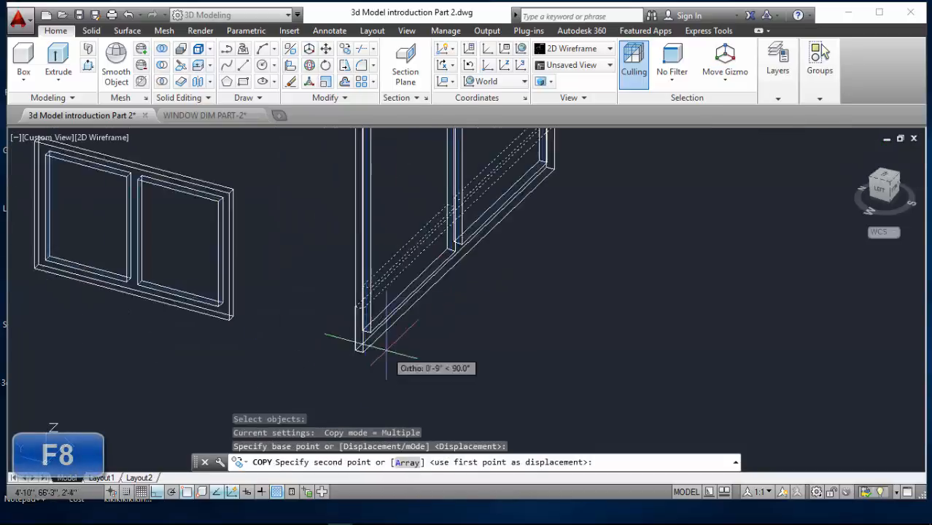
{"action": "key", "text": "F8"}
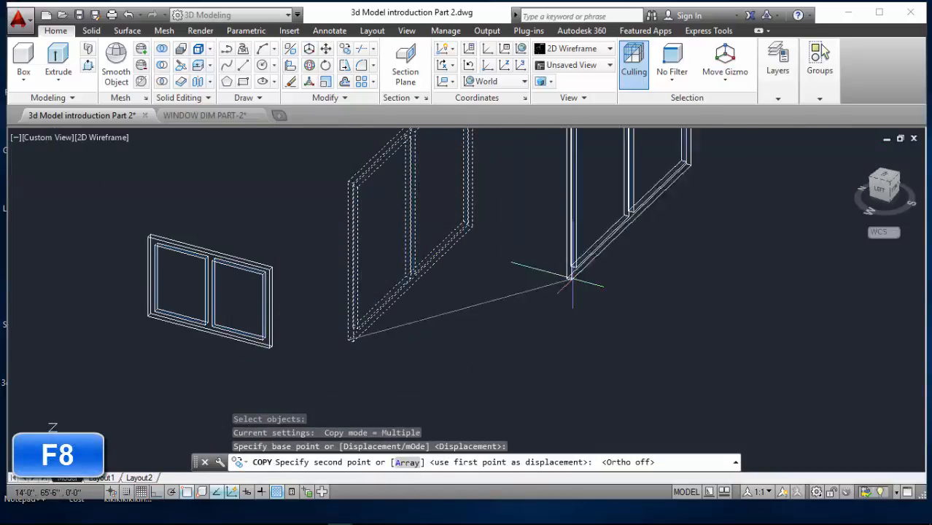
{"action": "scroll", "coordinate": [343, 291], "scroll_direction": "down", "scroll_amount": 6}
{"action": "scroll", "coordinate": [346, 290], "scroll_direction": "up", "scroll_amount": 10}
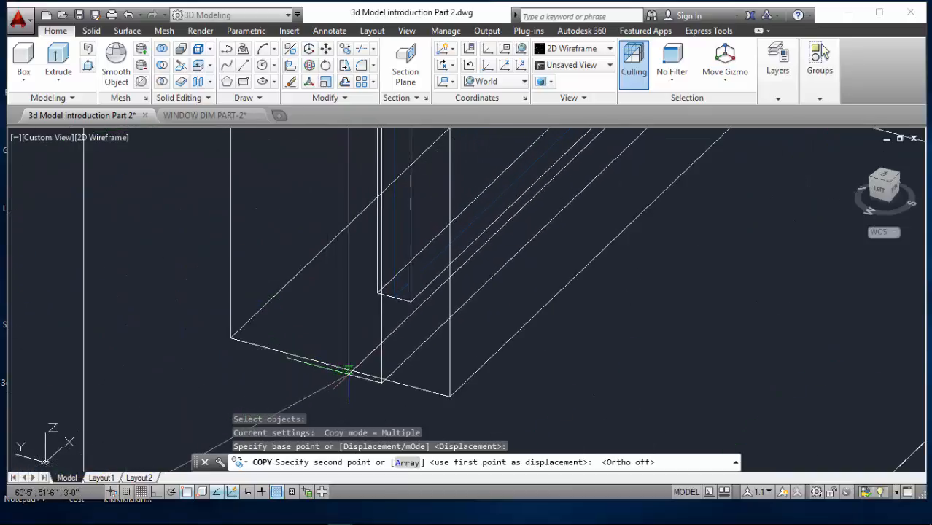
{"action": "left_click", "coordinate": [340, 368]}
{"action": "scroll", "coordinate": [340, 369], "scroll_direction": "down", "scroll_amount": 5}
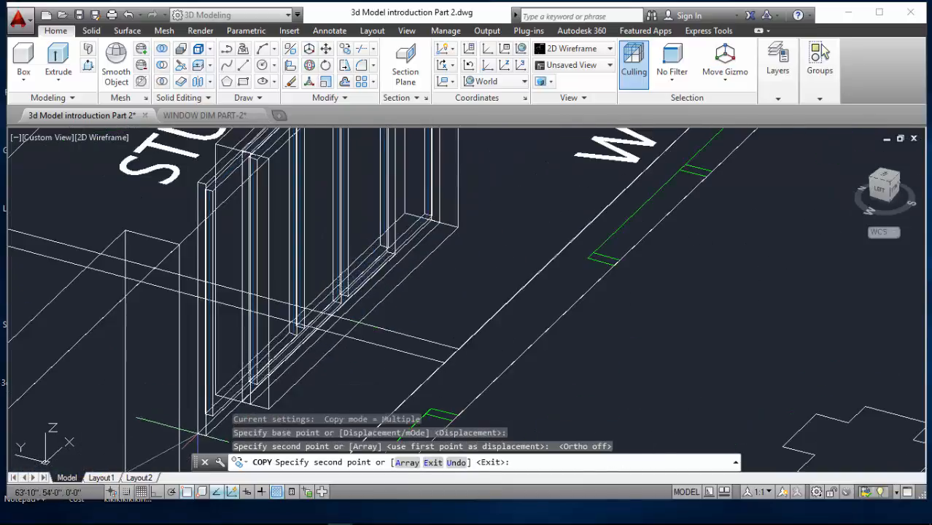
Place another copy of the rotated window at the sill-edge midpoint of the second study-room opening and finish copying
{"action": "scroll", "coordinate": [432, 206], "scroll_direction": "up", "scroll_amount": 8}
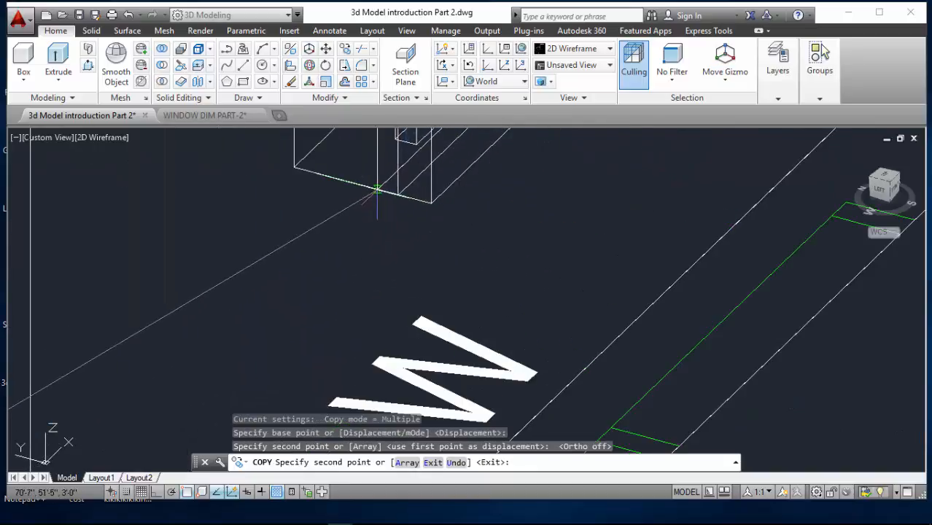
{"action": "left_click", "coordinate": [363, 186]}
{"action": "scroll", "coordinate": [454, 239], "scroll_direction": "down", "scroll_amount": 6}
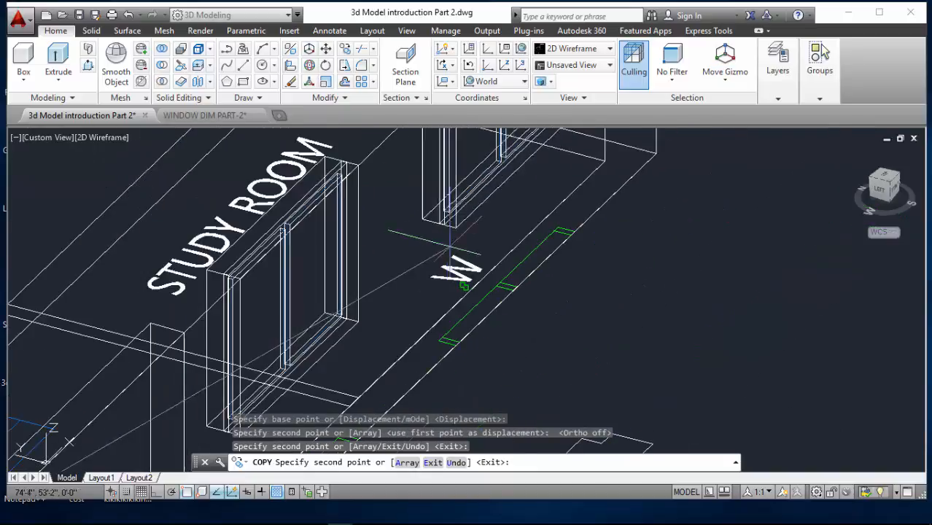
{"action": "key", "text": "Return"}
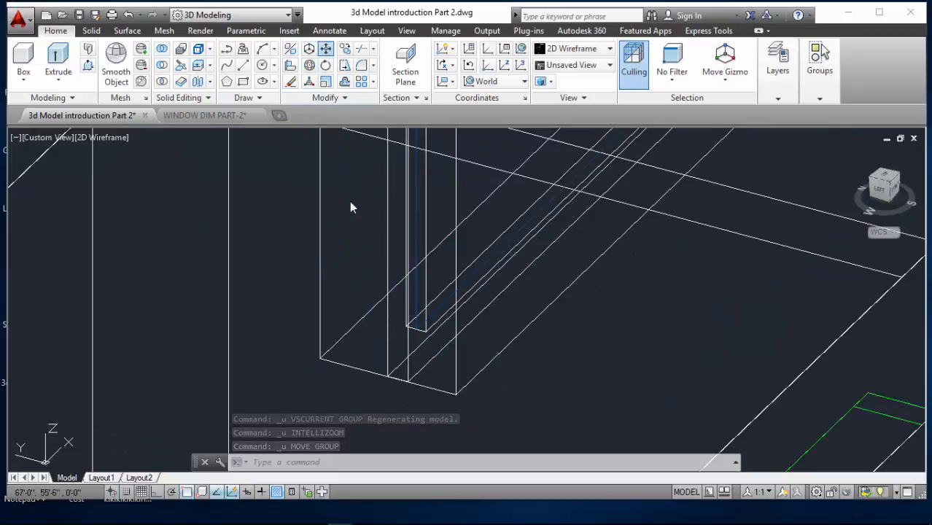
Move the first study-room window, frame and glass together, outward along the sill edge by one frame depth
{"action": "left_click", "coordinate": [428, 288]}
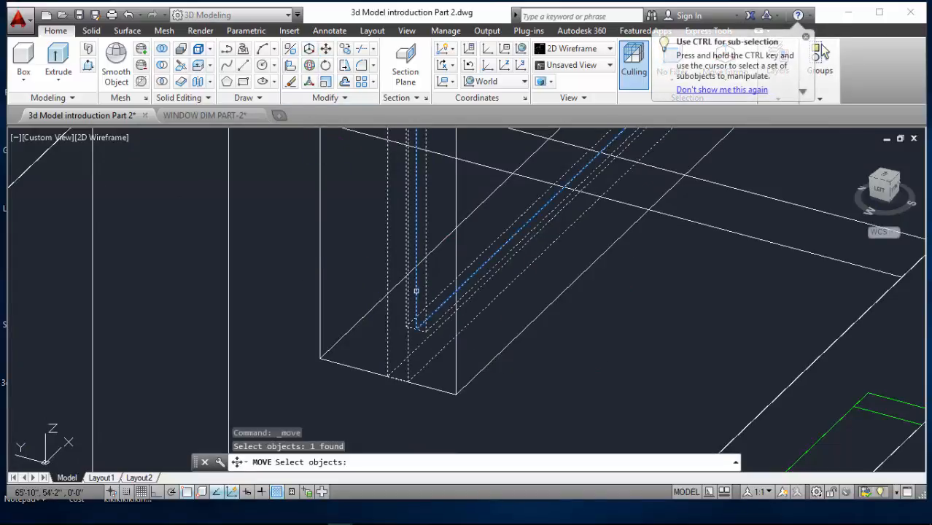
{"action": "left_click", "coordinate": [416, 291]}
{"action": "key", "text": "Return"}
{"action": "left_click", "coordinate": [387, 377]}
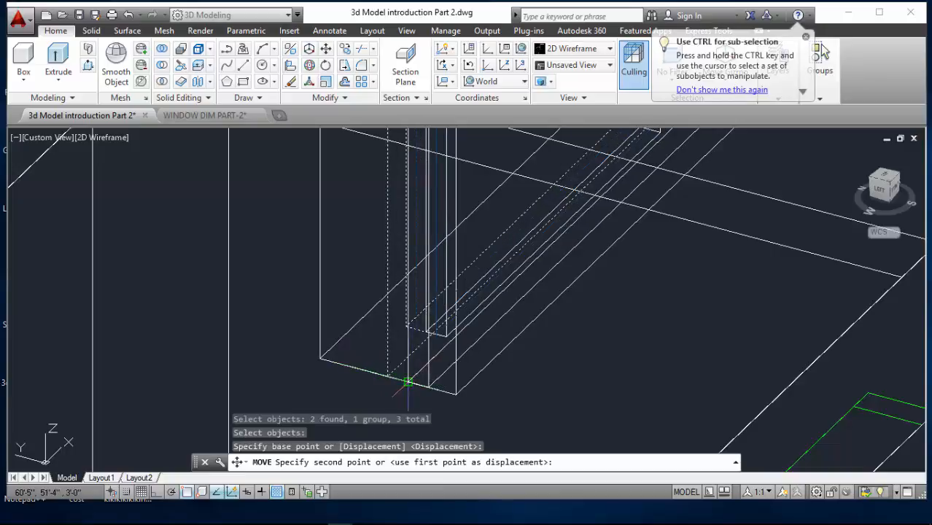
{"action": "left_click", "coordinate": [330, 386]}
{"action": "scroll", "coordinate": [543, 236], "scroll_direction": "down", "scroll_amount": 3}
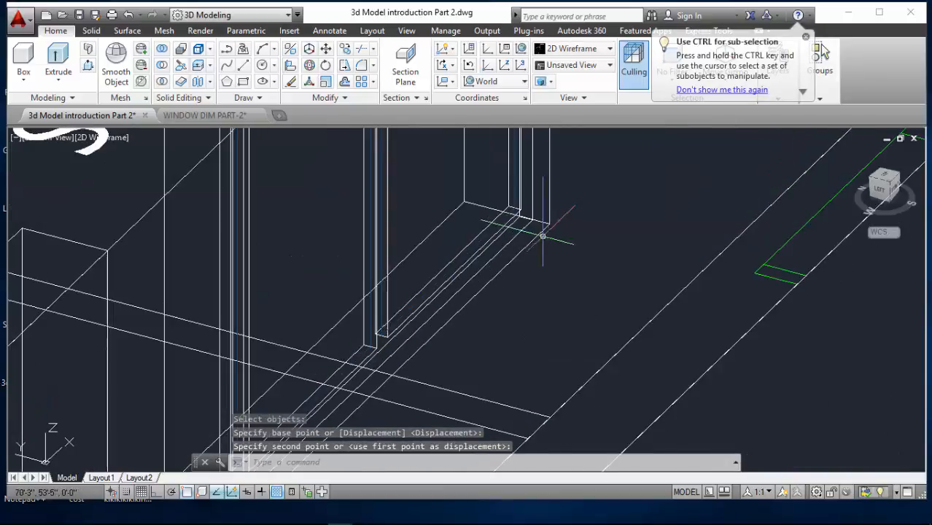
Move the second study-room window with its glass outward by one frame depth, from its inner to its outer lower corner
{"action": "scroll", "coordinate": [542, 235], "scroll_direction": "down", "scroll_amount": 3}
{"action": "scroll", "coordinate": [511, 238], "scroll_direction": "up", "scroll_amount": 4}
{"action": "key", "text": "Return"}
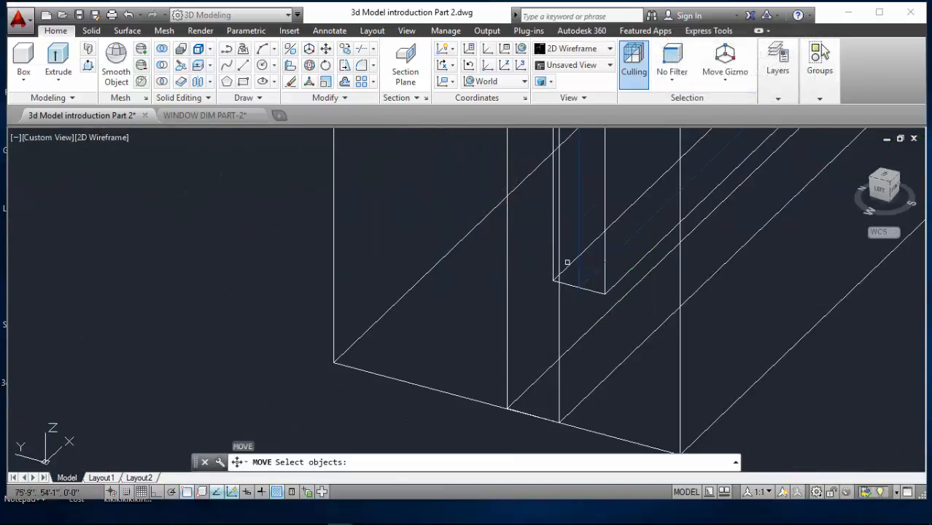
{"action": "key", "text": "Escape"}
{"action": "left_click", "coordinate": [326, 48]}
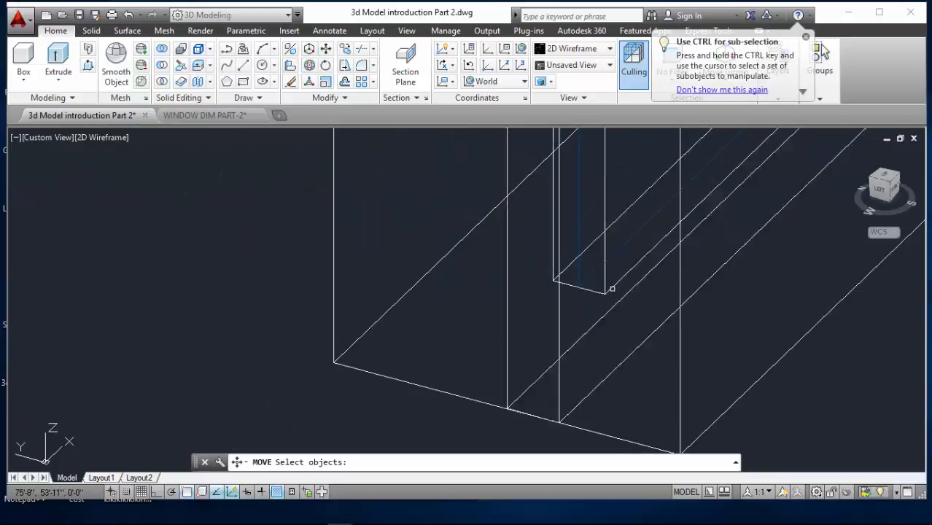
{"action": "left_click", "coordinate": [577, 269]}
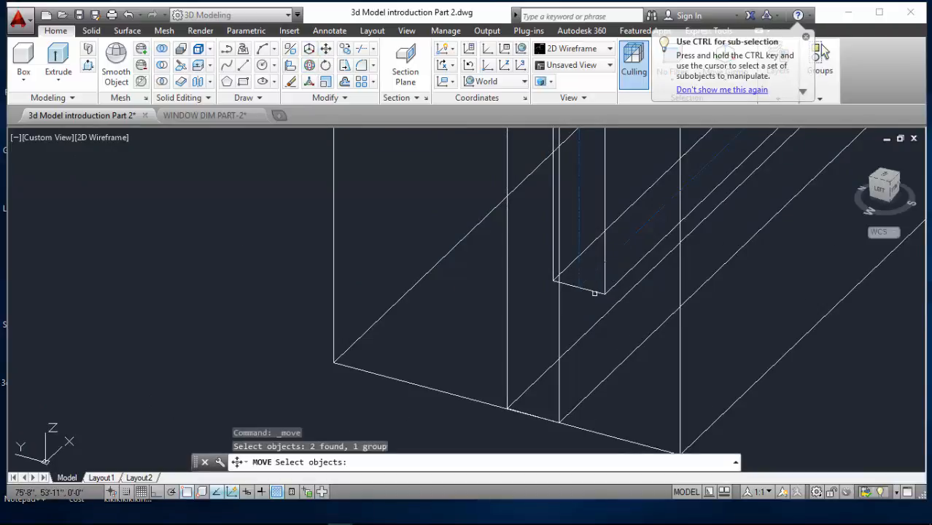
{"action": "left_click", "coordinate": [595, 293]}
{"action": "key", "text": "Return"}
{"action": "left_click", "coordinate": [507, 408]}
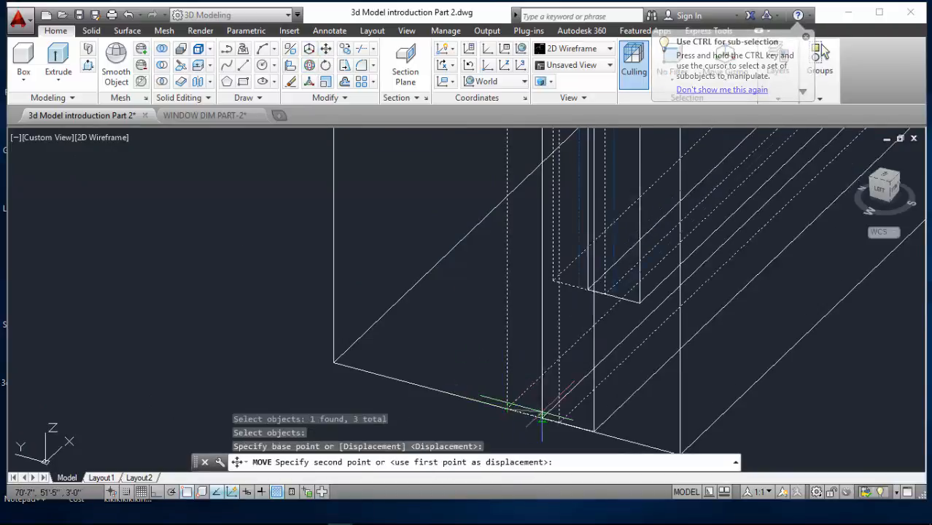
{"action": "left_click", "coordinate": [561, 422]}
{"action": "middle_click_drag", "start_coordinate": [562, 421], "coordinate": [483, 396]}
{"action": "scroll", "coordinate": [483, 396], "scroll_direction": "down", "scroll_amount": 2}
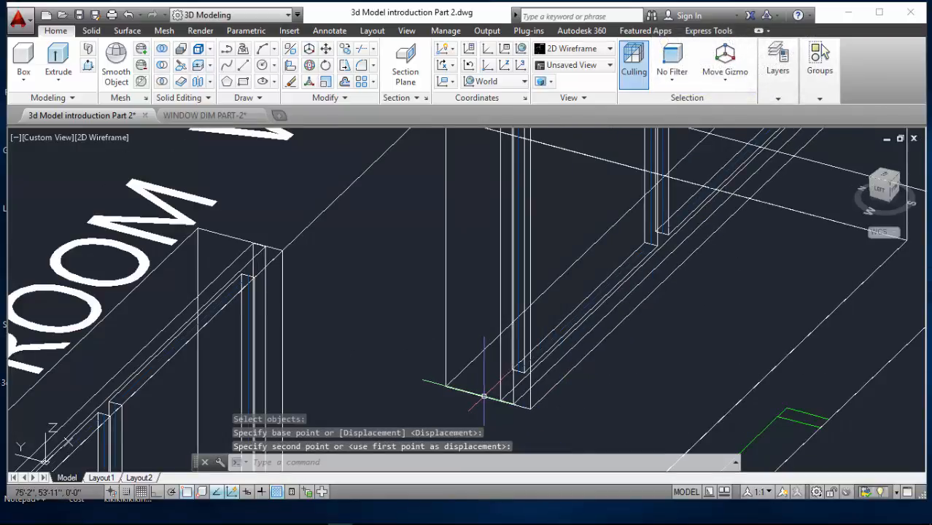
Examine the filled study-room and living-room openings and the empty openings along the bedroom, toilet and study-room wall
{"action": "scroll", "coordinate": [446, 265], "scroll_direction": "down", "scroll_amount": 5}
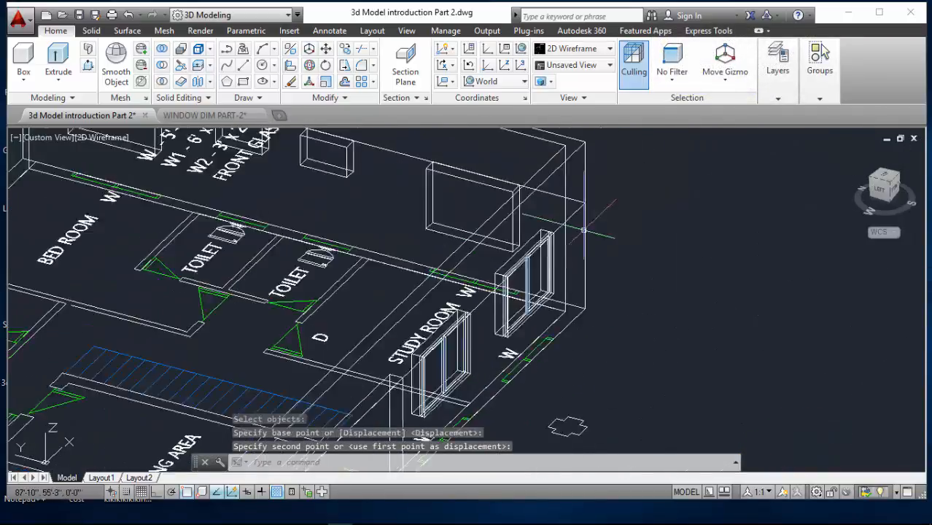
{"action": "scroll", "coordinate": [445, 265], "scroll_direction": "down", "scroll_amount": 3}
{"action": "scroll", "coordinate": [363, 283], "scroll_direction": "up", "scroll_amount": 6}
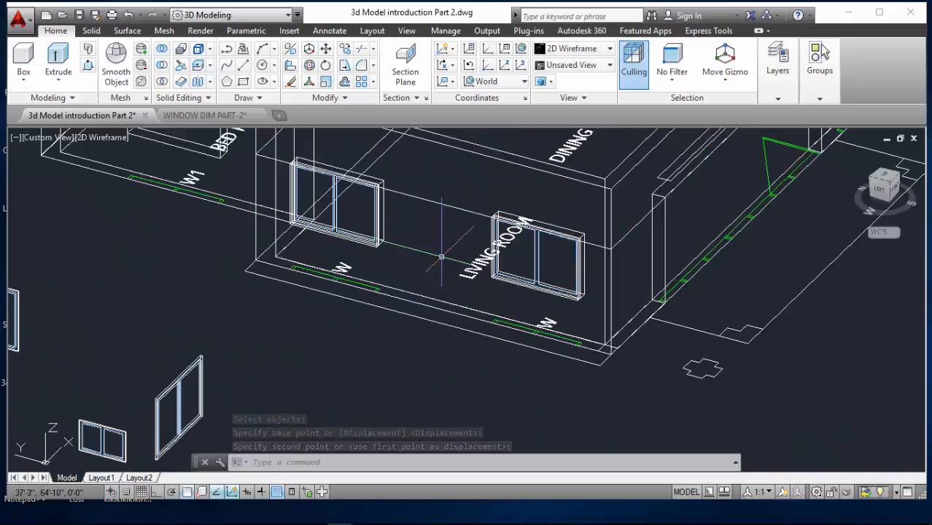
{"action": "scroll", "coordinate": [363, 281], "scroll_direction": "down", "scroll_amount": 1}
{"action": "scroll", "coordinate": [363, 283], "scroll_direction": "down", "scroll_amount": 4}
{"action": "scroll", "coordinate": [364, 241], "scroll_direction": "up", "scroll_amount": 8}
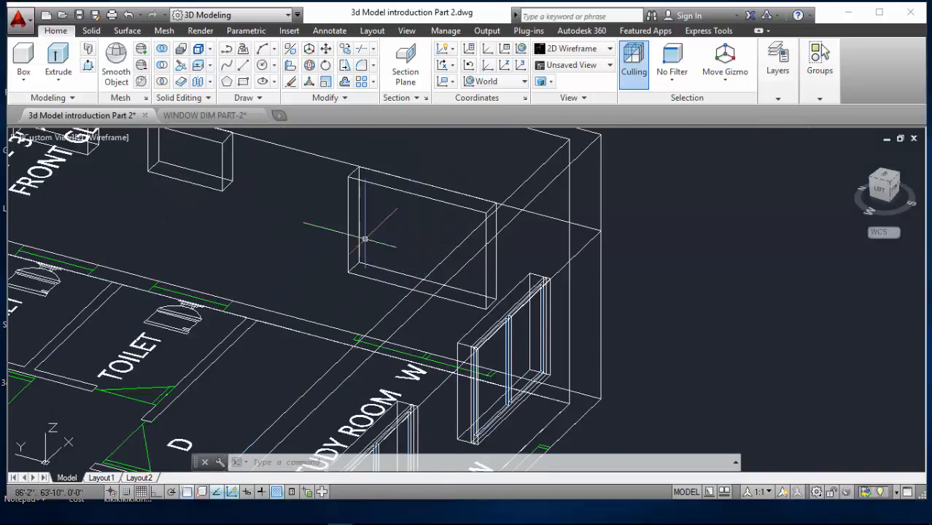
{"action": "scroll", "coordinate": [457, 264], "scroll_direction": "down", "scroll_amount": 5}
{"action": "scroll", "coordinate": [318, 216], "scroll_direction": "up", "scroll_amount": 5}
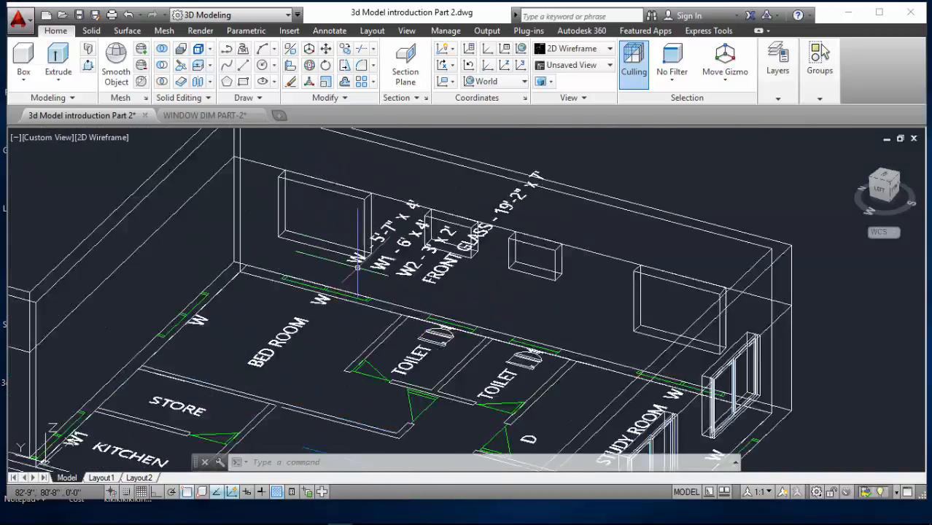
{"action": "scroll", "coordinate": [318, 216], "scroll_direction": "down", "scroll_amount": 5}
{"action": "scroll", "coordinate": [430, 394], "scroll_direction": "up", "scroll_amount": 7}
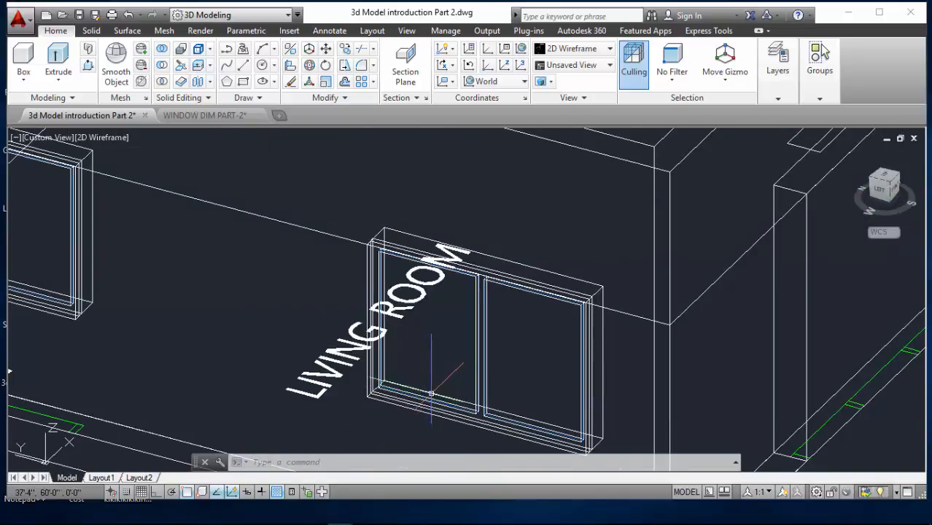
Copy the living-room window with its glass from its outer lower corner to the sill-edge midpoint of the rear-wall study-room opening
{"action": "left_click", "coordinate": [345, 49]}
{"action": "scroll", "coordinate": [437, 328], "scroll_direction": "down", "scroll_amount": 2}
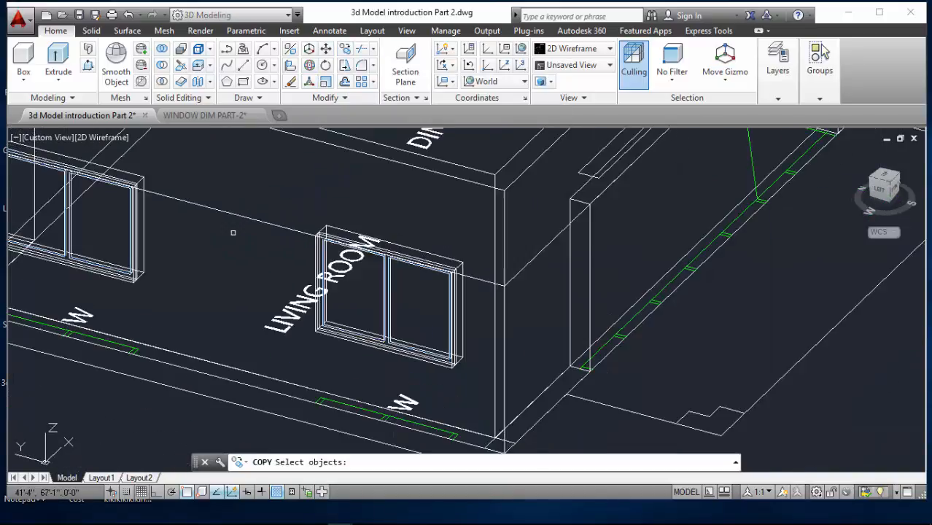
{"action": "scroll", "coordinate": [460, 357], "scroll_direction": "up", "scroll_amount": 8}
{"action": "left_click", "coordinate": [432, 340]}
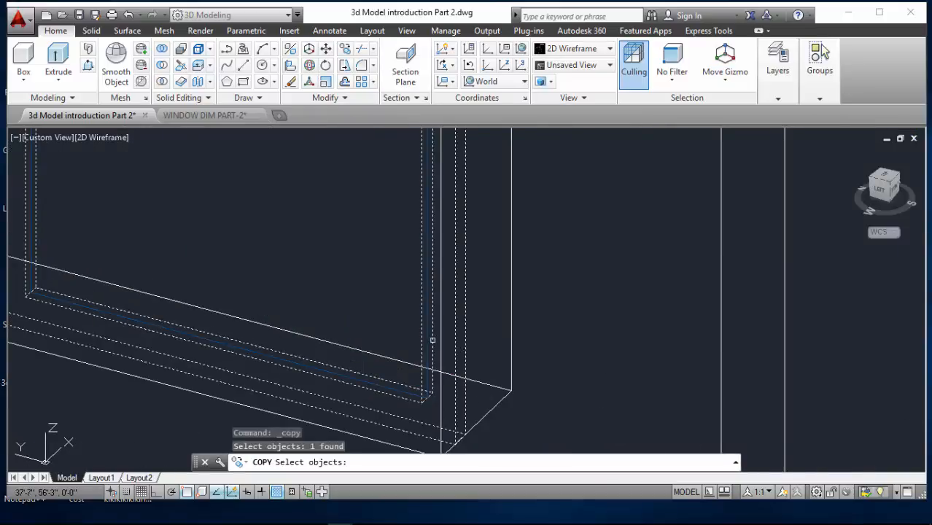
{"action": "left_click", "coordinate": [426, 331]}
{"action": "scroll", "coordinate": [426, 331], "scroll_direction": "down", "scroll_amount": 2}
{"action": "scroll", "coordinate": [323, 302], "scroll_direction": "up", "scroll_amount": 3}
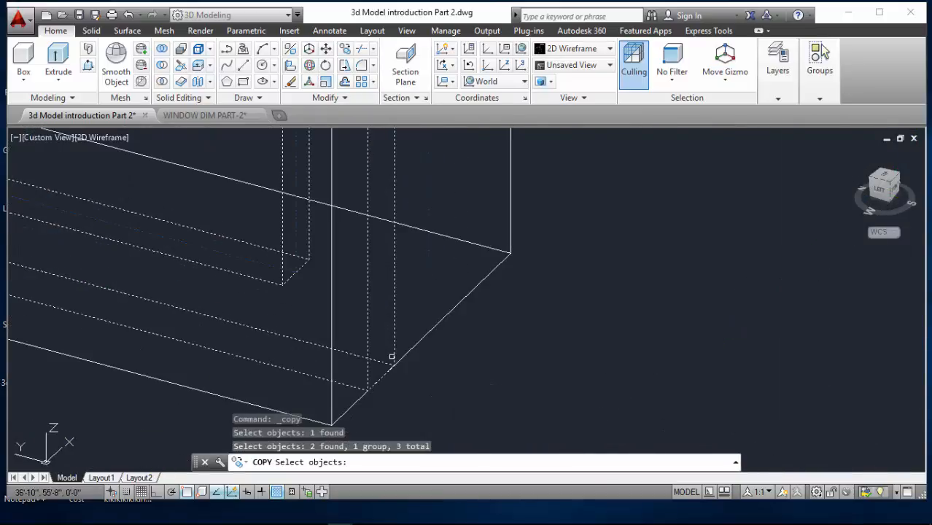
{"action": "key", "text": "Return"}
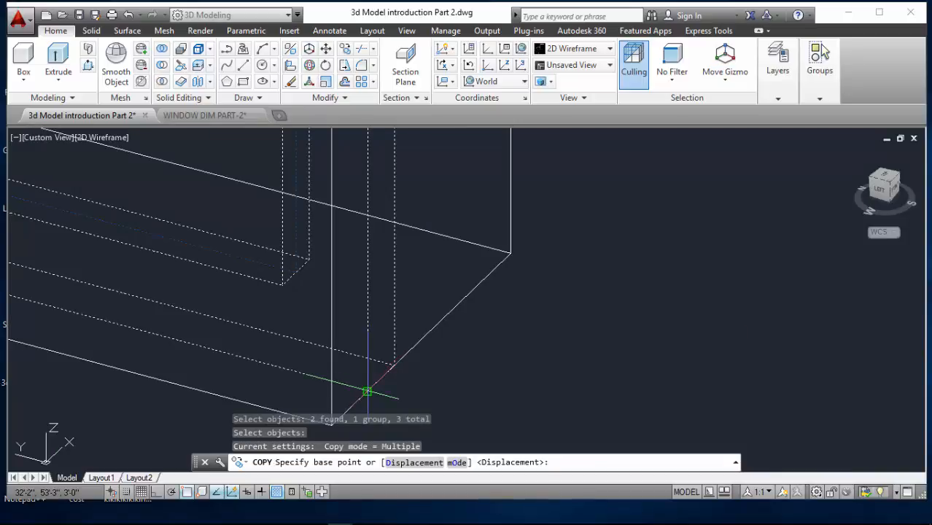
{"action": "left_click", "coordinate": [367, 391]}
{"action": "scroll", "coordinate": [367, 391], "scroll_direction": "down", "scroll_amount": 6}
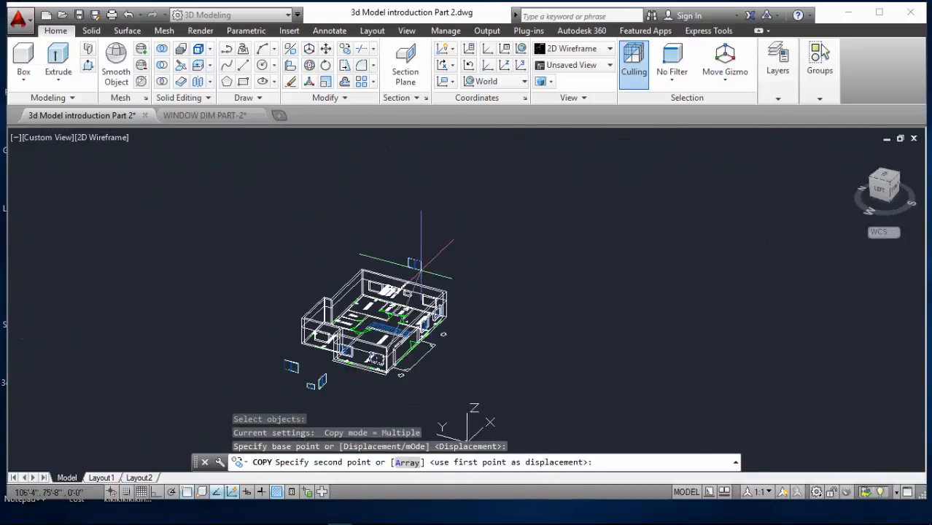
{"action": "scroll", "coordinate": [421, 263], "scroll_direction": "up", "scroll_amount": 10}
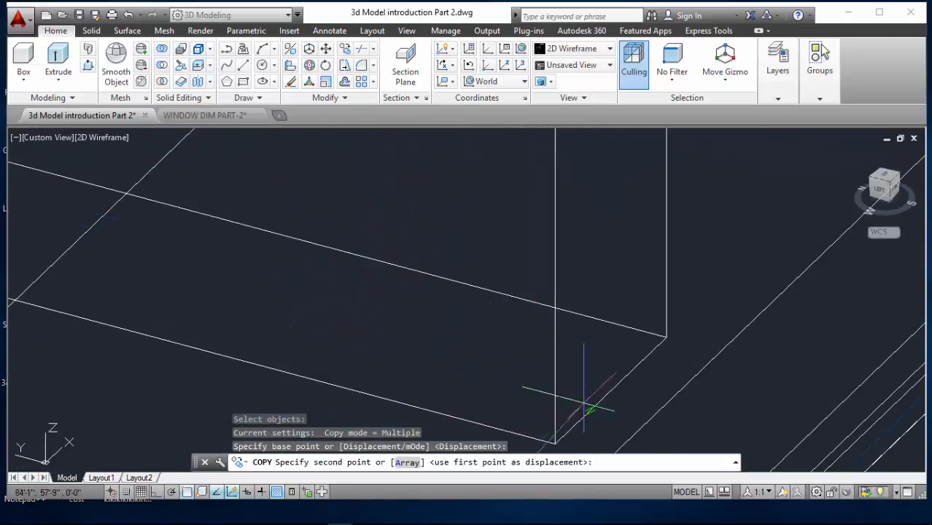
{"action": "scroll", "coordinate": [583, 405], "scroll_direction": "down", "scroll_amount": 3}
{"action": "left_click", "coordinate": [610, 382]}
Place another copy of the window at the sill-edge midpoint of the rear bedroom opening and finish copying
{"action": "scroll", "coordinate": [705, 402], "scroll_direction": "down", "scroll_amount": 5}
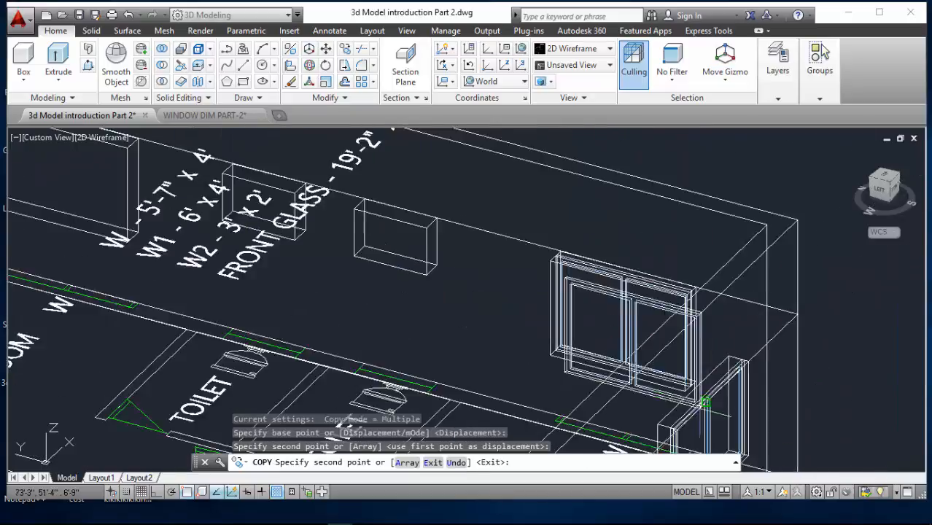
{"action": "scroll", "coordinate": [705, 402], "scroll_direction": "down", "scroll_amount": 3}
{"action": "scroll", "coordinate": [347, 301], "scroll_direction": "up", "scroll_amount": 6}
{"action": "scroll", "coordinate": [332, 321], "scroll_direction": "up", "scroll_amount": 2}
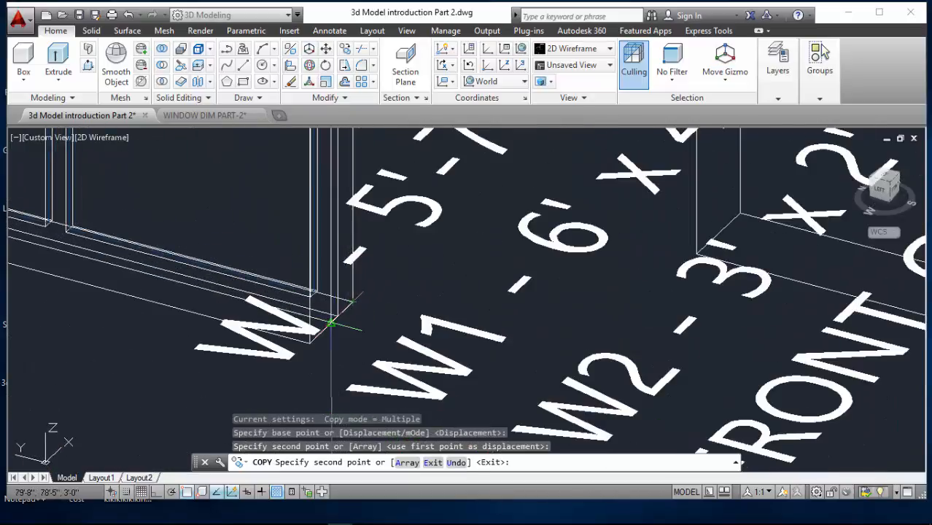
{"action": "left_click", "coordinate": [332, 322]}
{"action": "scroll", "coordinate": [332, 323], "scroll_direction": "down", "scroll_amount": 4}
{"action": "key", "text": "Return"}
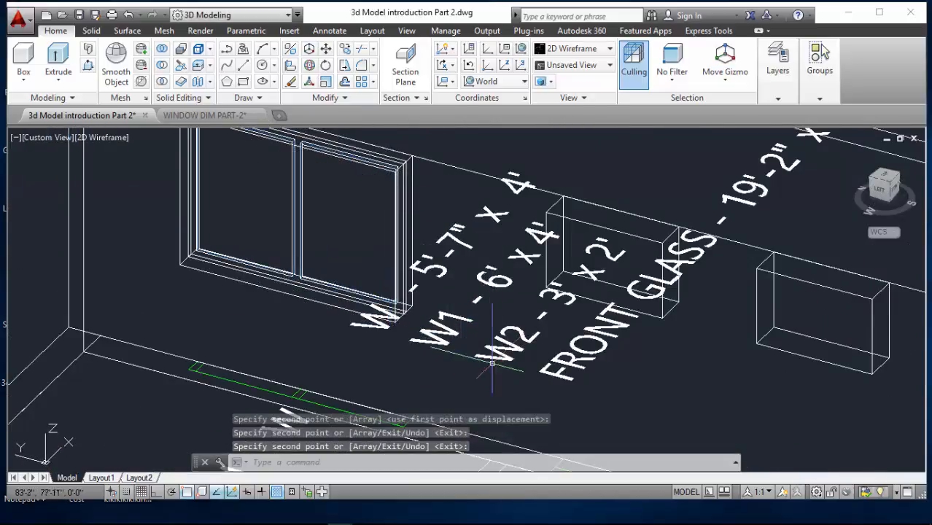
Move the rear study-room window with its glass outward along the sill edge by one frame depth
{"action": "scroll", "coordinate": [283, 243], "scroll_direction": "down", "scroll_amount": 3}
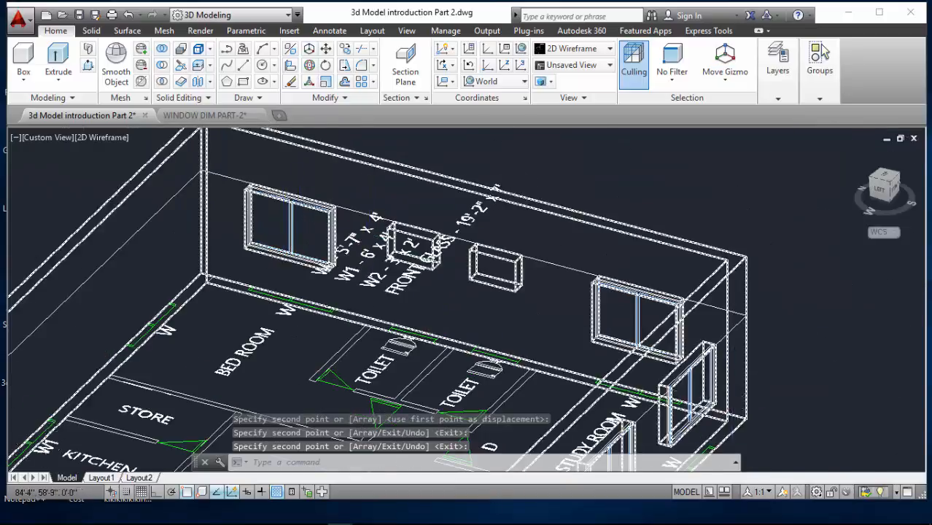
{"action": "scroll", "coordinate": [745, 373], "scroll_direction": "up", "scroll_amount": 6}
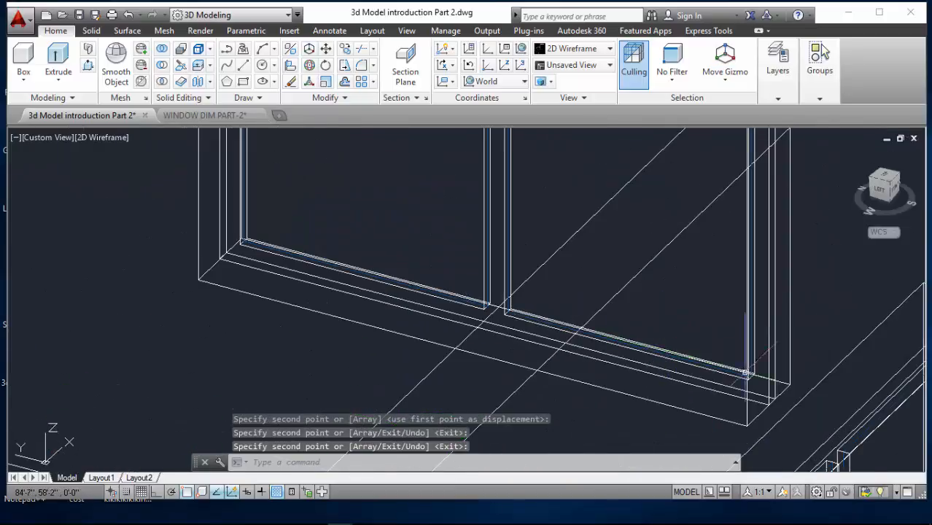
{"action": "left_click", "coordinate": [325, 51]}
{"action": "scroll", "coordinate": [775, 390], "scroll_direction": "up", "scroll_amount": 4}
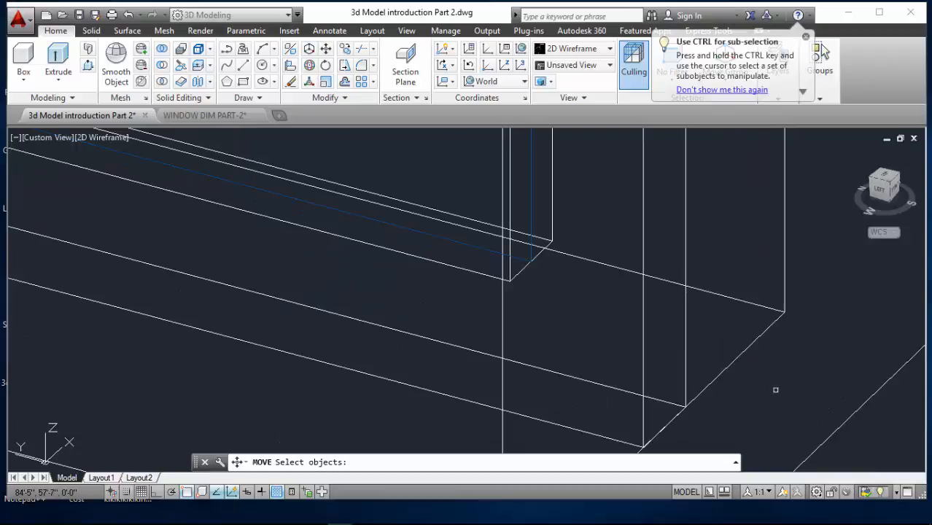
{"action": "left_click", "coordinate": [686, 323]}
{"action": "left_click", "coordinate": [532, 247]}
{"action": "key", "text": "Return"}
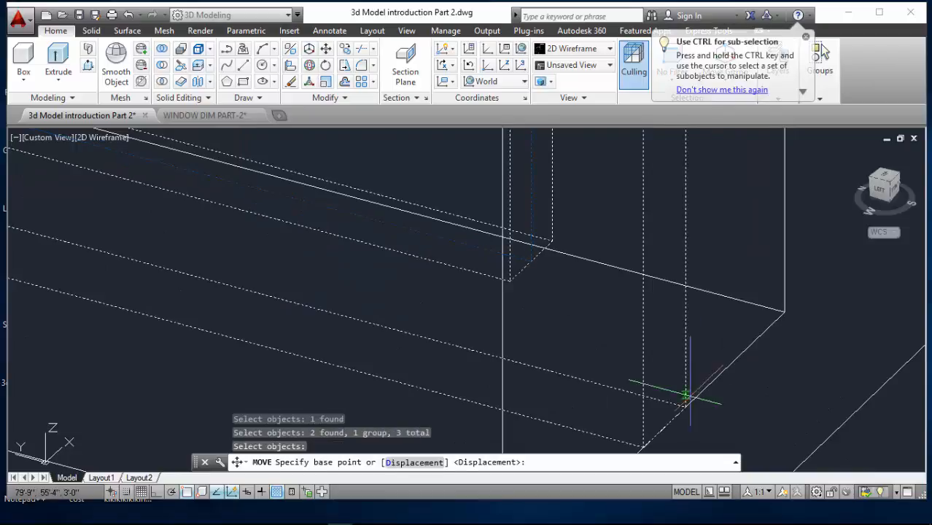
{"action": "scroll", "coordinate": [637, 336], "scroll_direction": "down", "scroll_amount": 2}
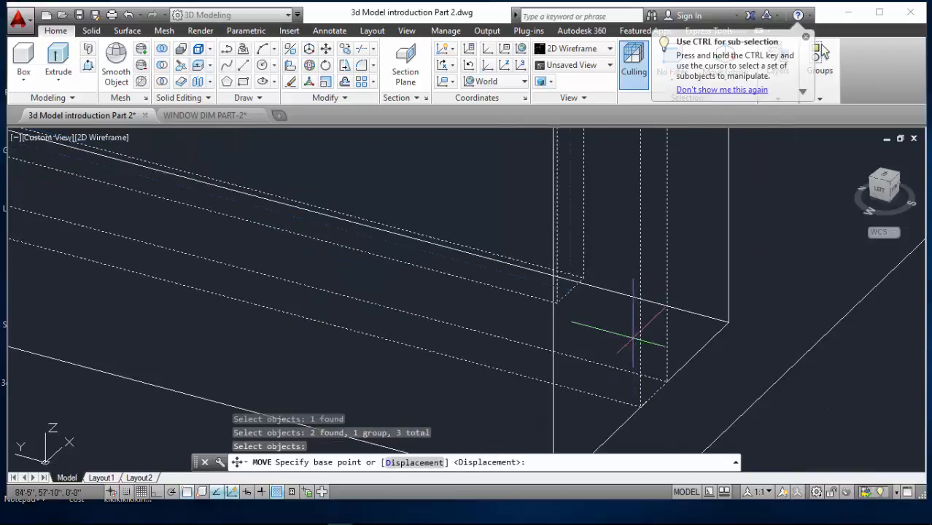
{"action": "left_click", "coordinate": [641, 407]}
{"action": "left_click", "coordinate": [742, 365]}
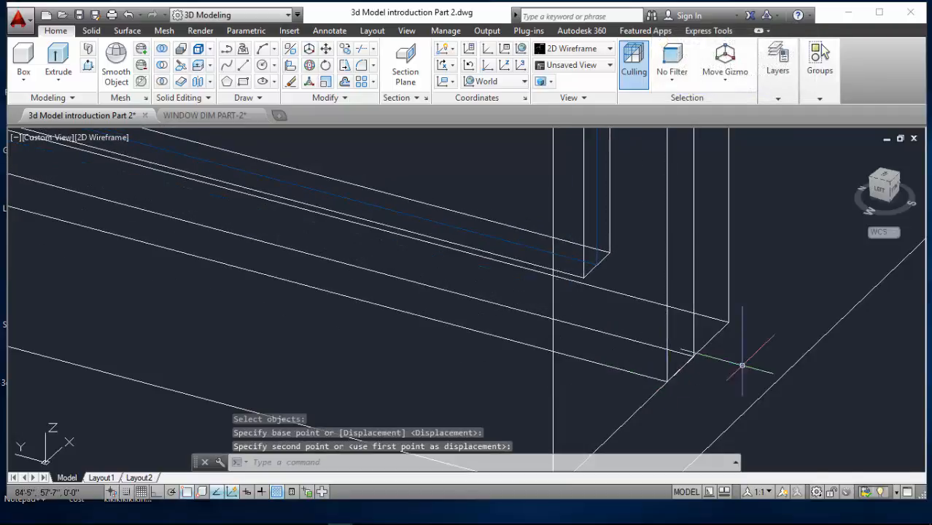
Move the rear bedroom window, frame and glass together, outward by one frame depth, from its inner to its outer lower corner
{"action": "scroll", "coordinate": [742, 364], "scroll_direction": "down", "scroll_amount": 3}
{"action": "scroll", "coordinate": [501, 189], "scroll_direction": "down", "scroll_amount": 5}
{"action": "key", "text": "Return"}
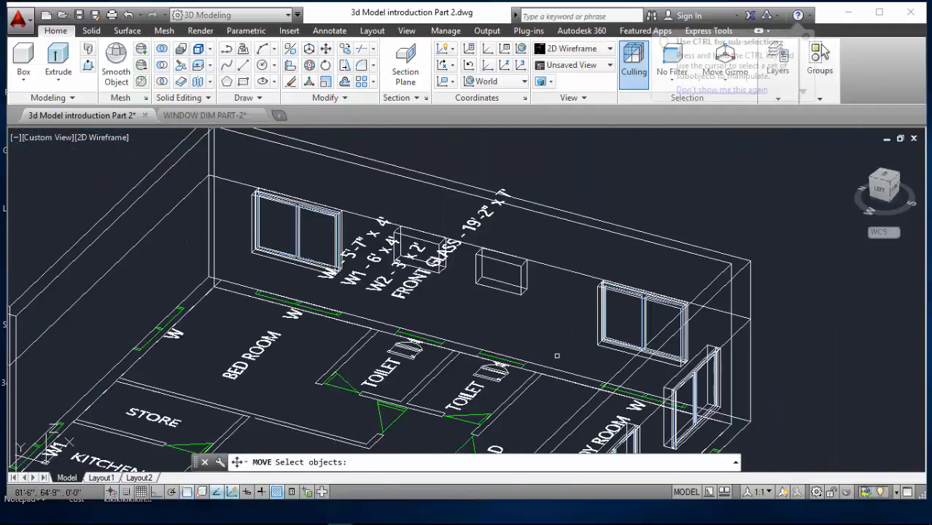
{"action": "scroll", "coordinate": [376, 286], "scroll_direction": "up", "scroll_amount": 6}
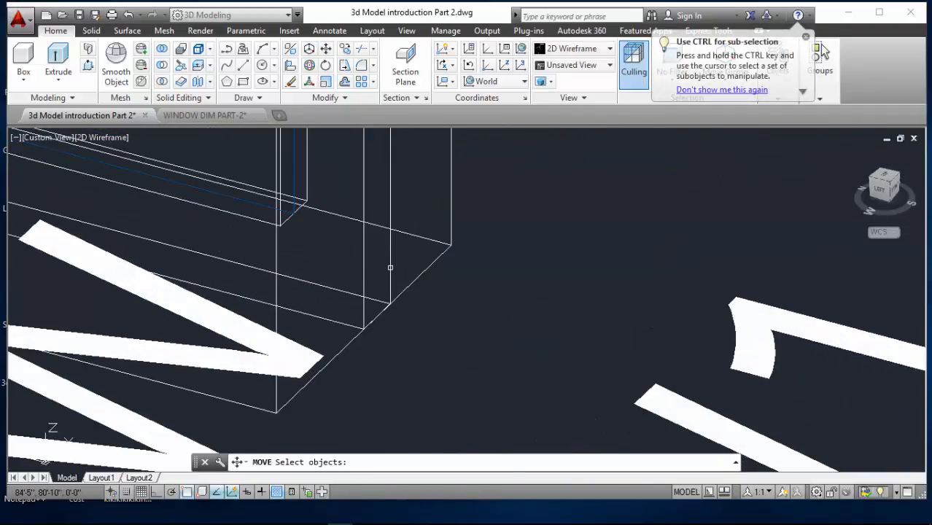
{"action": "left_click", "coordinate": [390, 267]}
{"action": "left_click", "coordinate": [293, 170]}
{"action": "key", "text": "Return"}
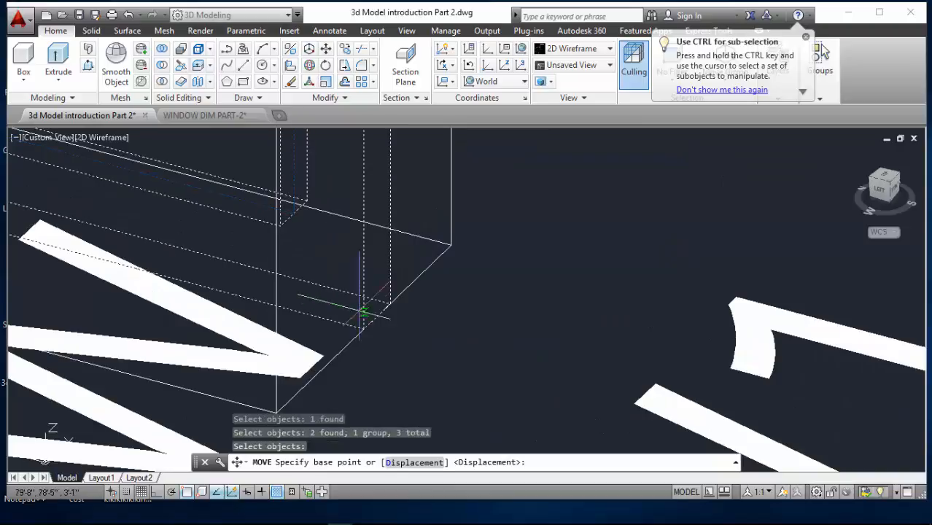
{"action": "left_click", "coordinate": [363, 327]}
{"action": "left_click", "coordinate": [390, 304]}
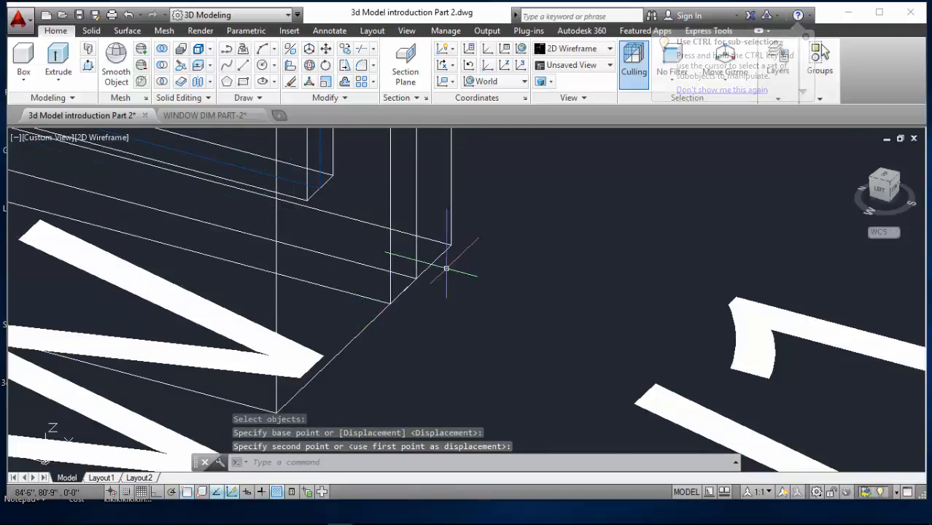
Examine the placed windows and remaining empty openings in the Realistic visual style and return to 2D Wireframe
{"action": "scroll", "coordinate": [406, 332], "scroll_direction": "down", "scroll_amount": 3}
{"action": "left_click", "coordinate": [590, 52]}
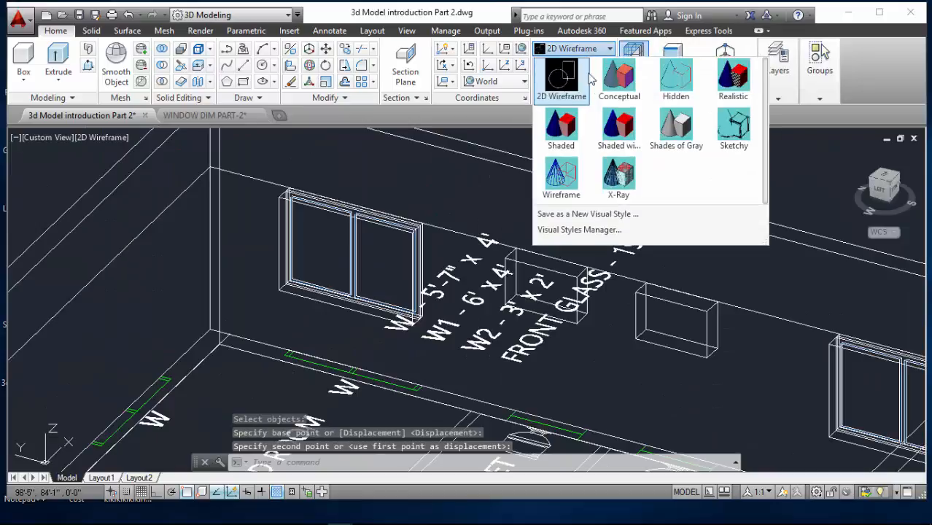
{"action": "left_click", "coordinate": [733, 83]}
{"action": "scroll", "coordinate": [467, 291], "scroll_direction": "down", "scroll_amount": 5}
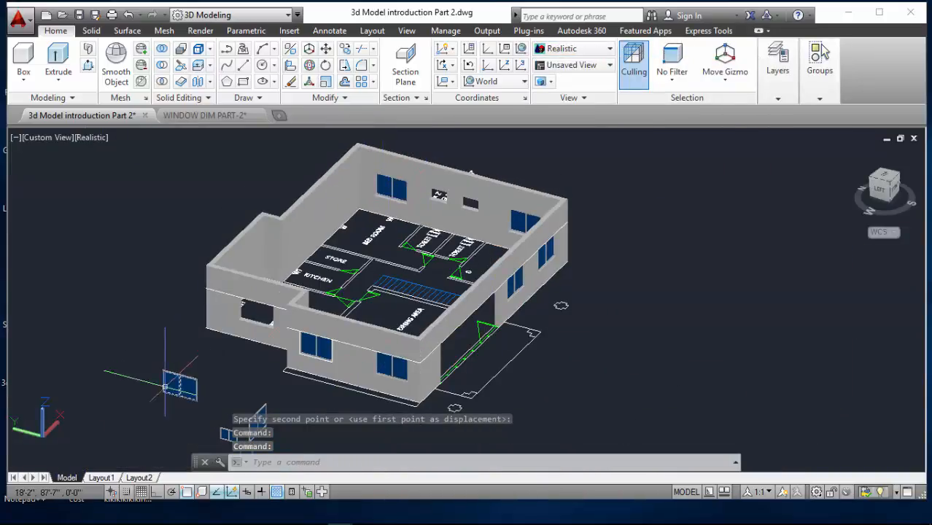
{"action": "scroll", "coordinate": [219, 348], "scroll_direction": "up", "scroll_amount": 5}
{"action": "left_click", "coordinate": [256, 229]}
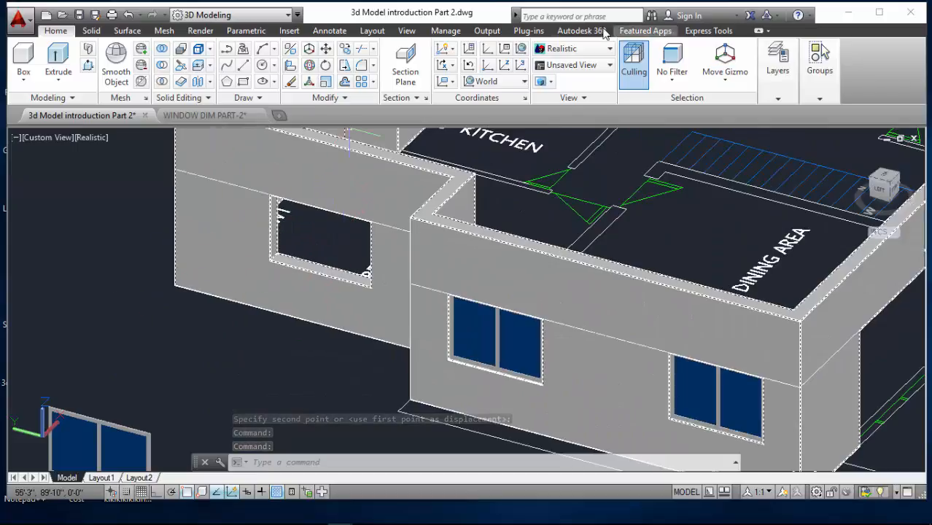
{"action": "left_click", "coordinate": [581, 55]}
{"action": "left_click", "coordinate": [556, 94]}
{"action": "scroll", "coordinate": [288, 182], "scroll_direction": "down", "scroll_amount": 5}
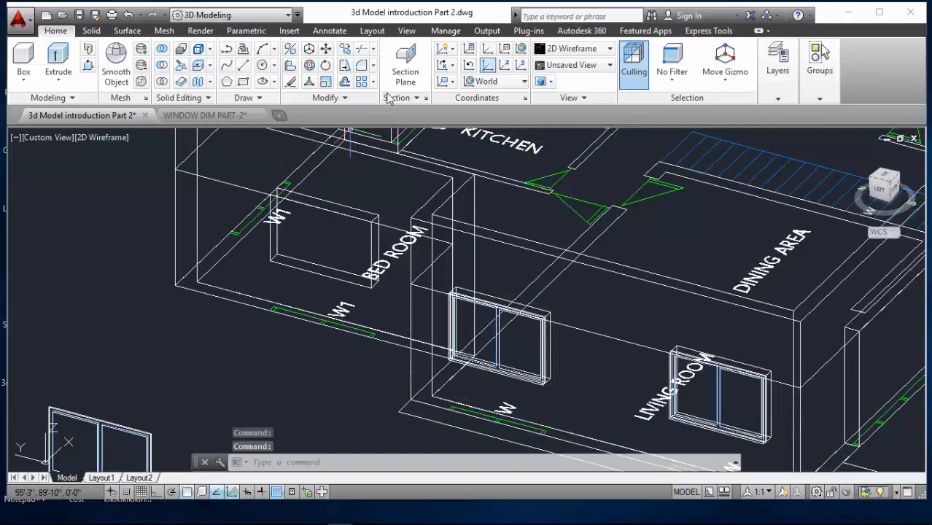
{"action": "scroll", "coordinate": [207, 282], "scroll_direction": "up", "scroll_amount": 2}
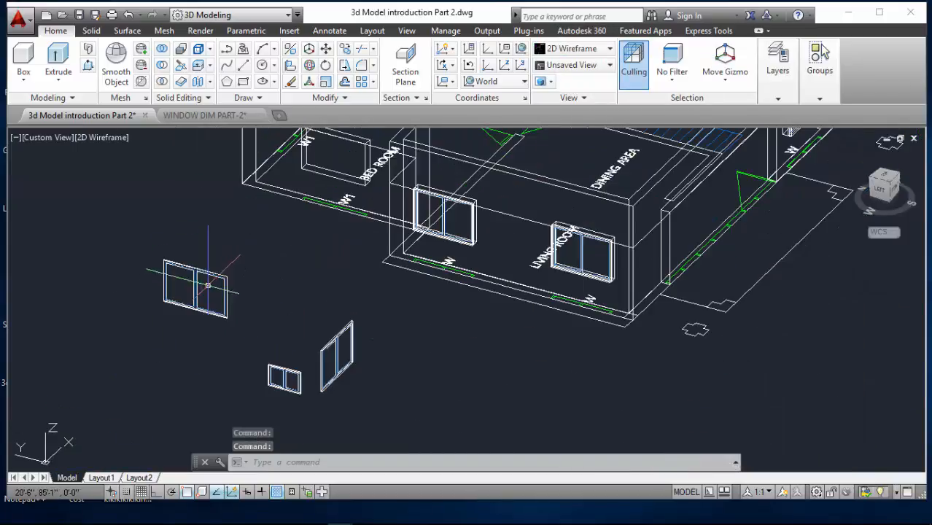
{"action": "left_click", "coordinate": [329, 52]}
{"action": "left_click", "coordinate": [225, 254]}
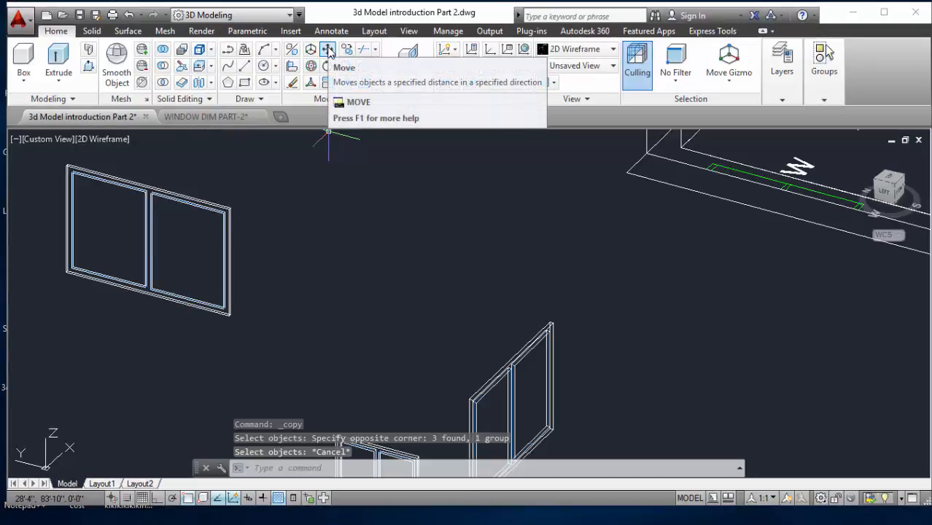
Move the large loose window with its glass by its inner lower corner to the sill-edge midpoint of the front bedroom's W1 opening
{"action": "left_click", "coordinate": [329, 52]}
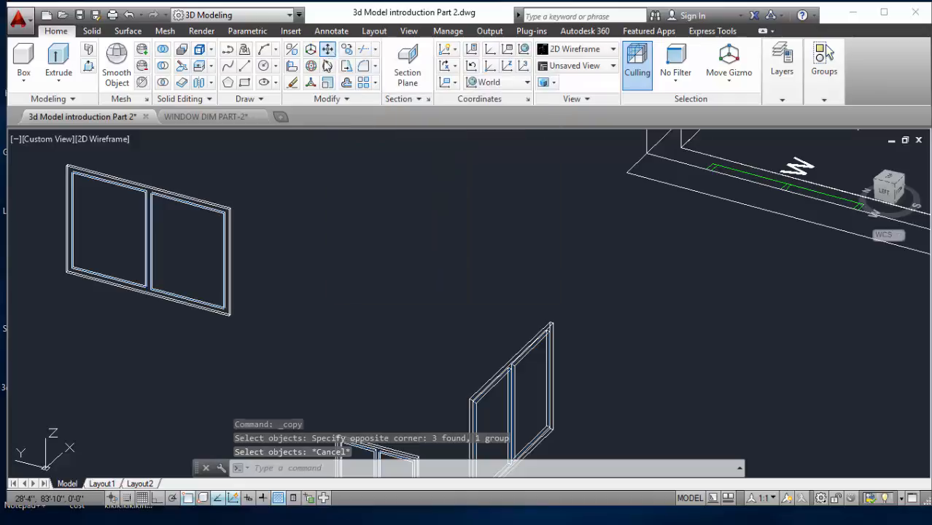
{"action": "left_click", "coordinate": [236, 179]}
{"action": "left_click", "coordinate": [183, 321]}
{"action": "scroll", "coordinate": [264, 312], "scroll_direction": "up", "scroll_amount": 6}
{"action": "key", "text": "Return"}
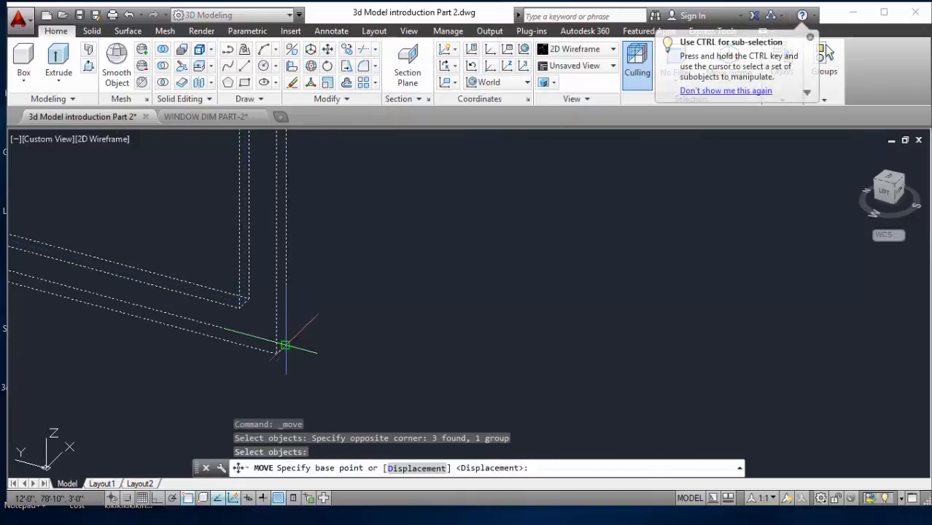
{"action": "left_click", "coordinate": [285, 344]}
{"action": "scroll", "coordinate": [286, 345], "scroll_direction": "down", "scroll_amount": 6}
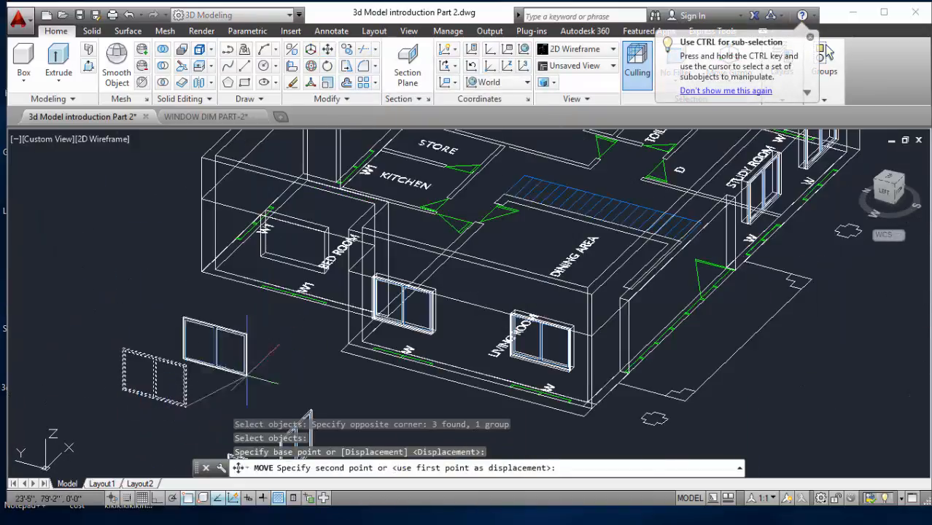
{"action": "scroll", "coordinate": [310, 276], "scroll_direction": "up", "scroll_amount": 4}
{"action": "scroll", "coordinate": [312, 277], "scroll_direction": "up", "scroll_amount": 5}
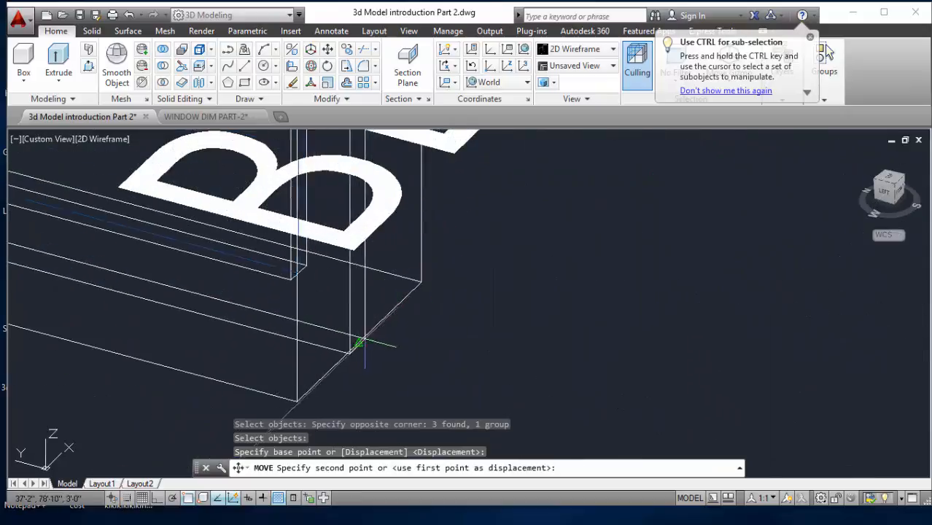
{"action": "left_click", "coordinate": [357, 343]}
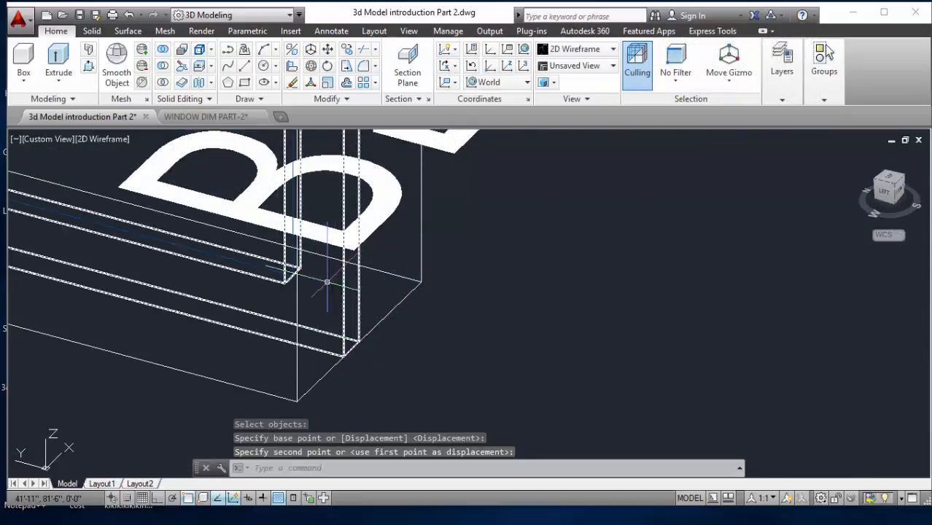
Move the front bedroom window with its glass 1.5 outward along the sill edge with Ortho turned on
{"action": "left_click", "coordinate": [329, 54]}
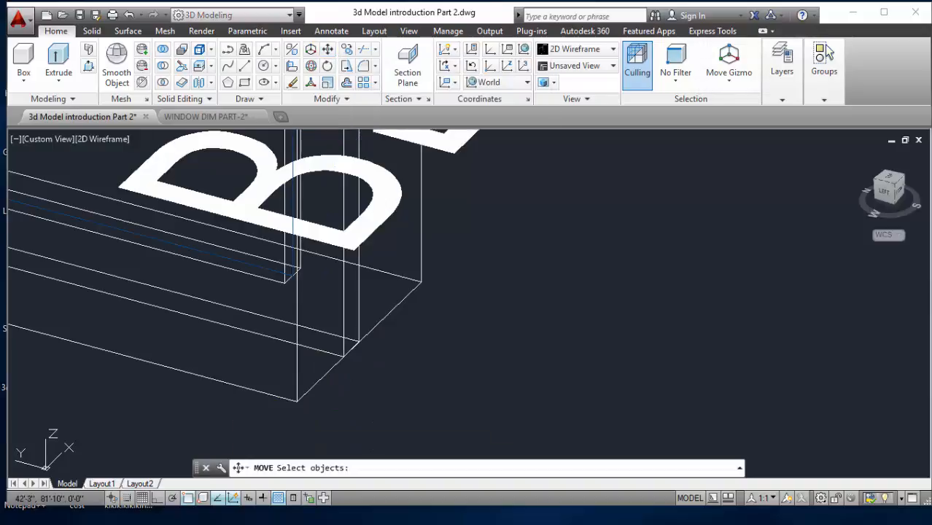
{"action": "left_click", "coordinate": [260, 271]}
{"action": "left_click", "coordinate": [358, 323]}
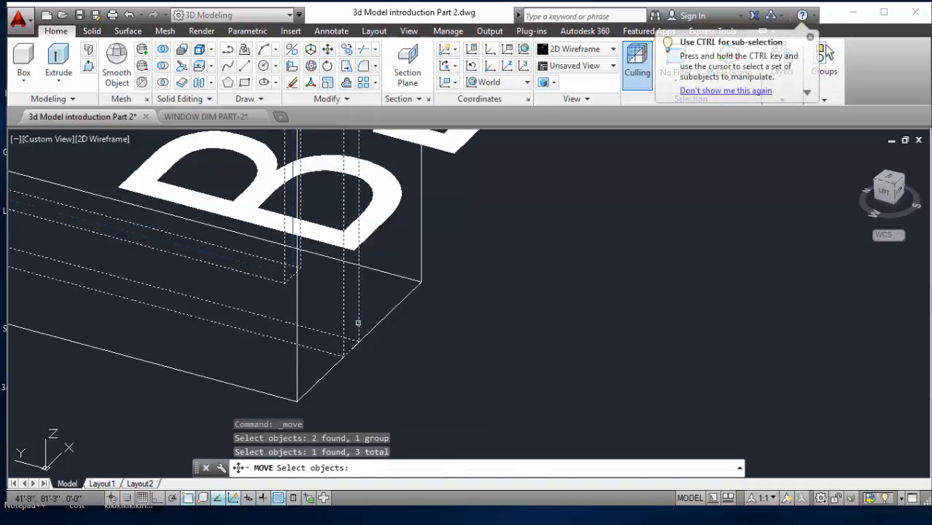
{"action": "key", "text": "Return"}
{"action": "left_click", "coordinate": [357, 343]}
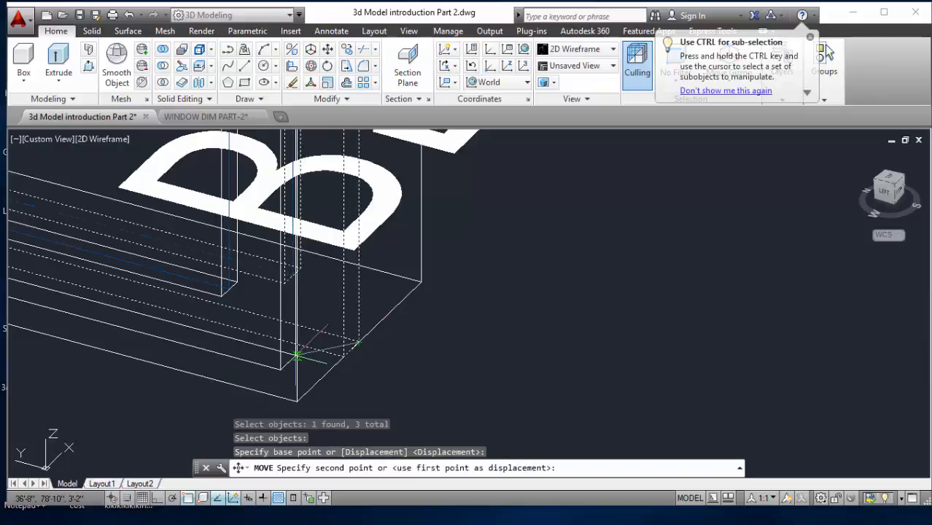
{"action": "key", "text": "F8"}
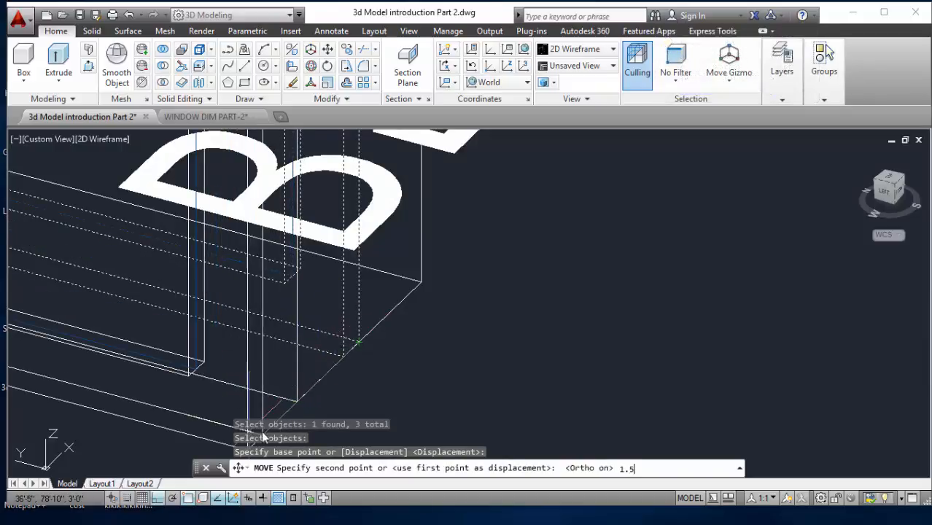
{"action": "key", "text": "Return"}
{"action": "scroll", "coordinate": [679, 264], "scroll_direction": "down", "scroll_amount": 5}
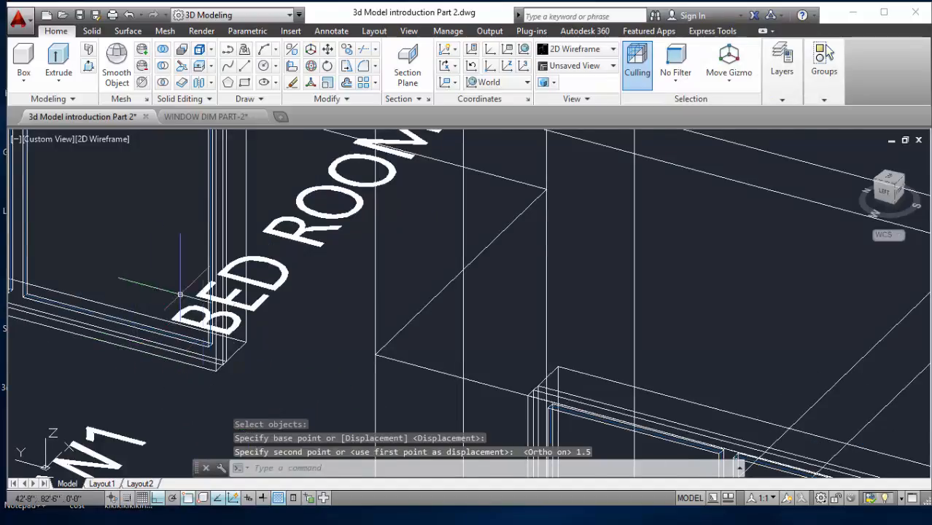
Copy the small loose window with its glass by its lower corner to the sill-edge midpoint of the toilet opening nearer the study room, with Ortho off
{"action": "scroll", "coordinate": [185, 237], "scroll_direction": "down", "scroll_amount": 2}
{"action": "scroll", "coordinate": [168, 350], "scroll_direction": "up", "scroll_amount": 5}
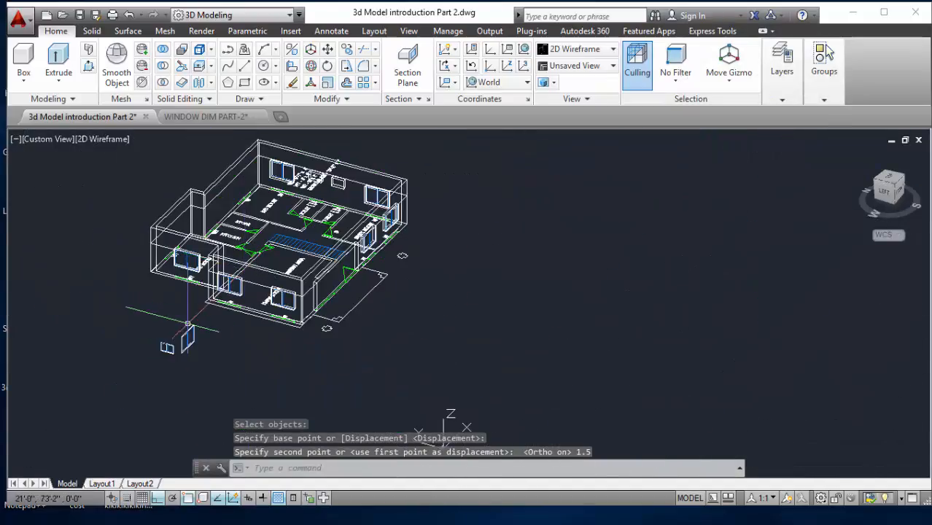
{"action": "scroll", "coordinate": [196, 321], "scroll_direction": "up", "scroll_amount": 2}
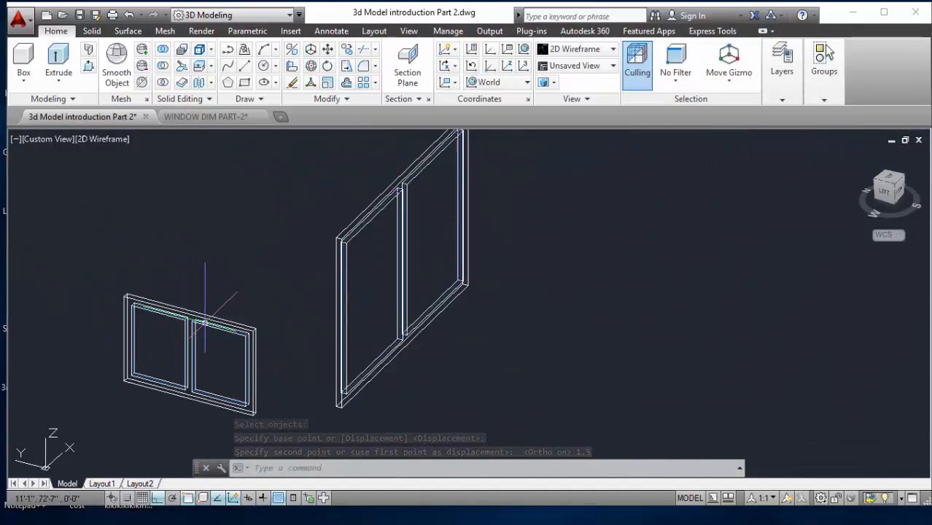
{"action": "scroll", "coordinate": [264, 315], "scroll_direction": "down", "scroll_amount": 2}
{"action": "scroll", "coordinate": [214, 355], "scroll_direction": "up", "scroll_amount": 2}
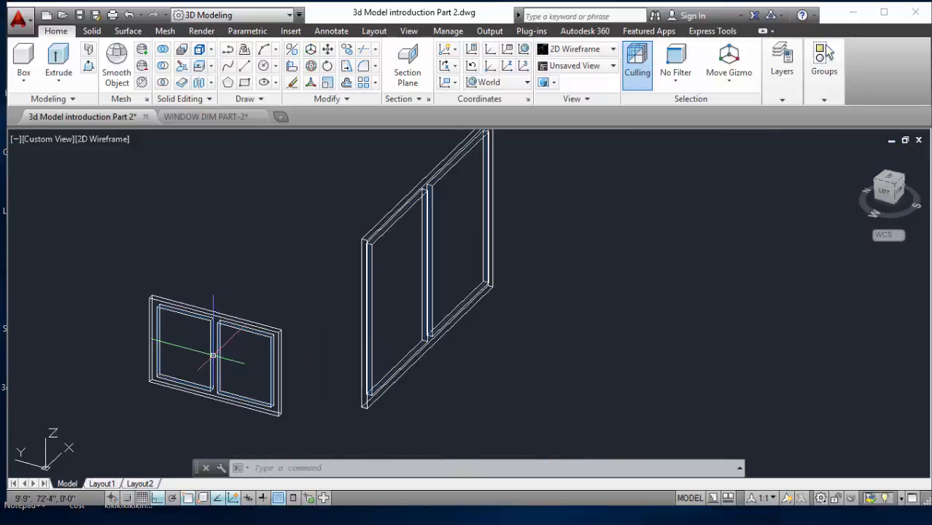
{"action": "mouse_move", "coordinate": [213, 355]}
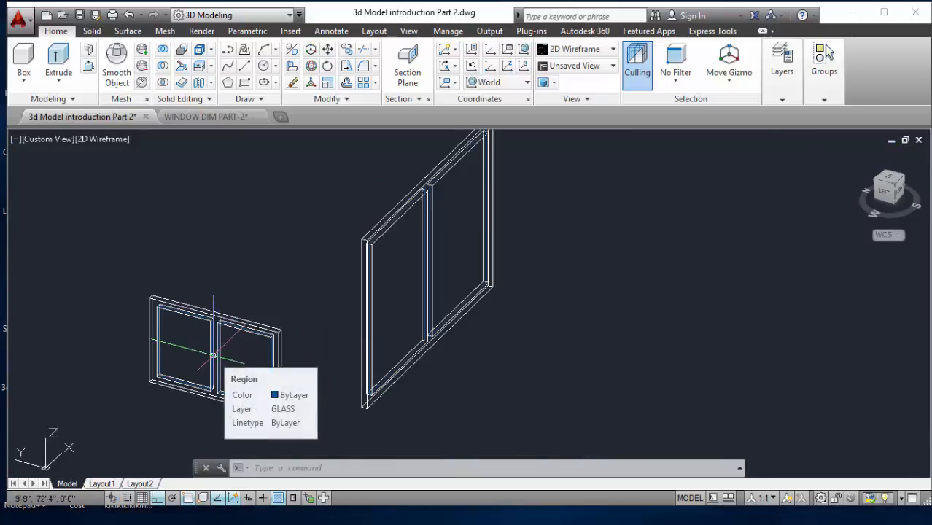
{"action": "left_click", "coordinate": [348, 51]}
{"action": "left_click", "coordinate": [150, 416]}
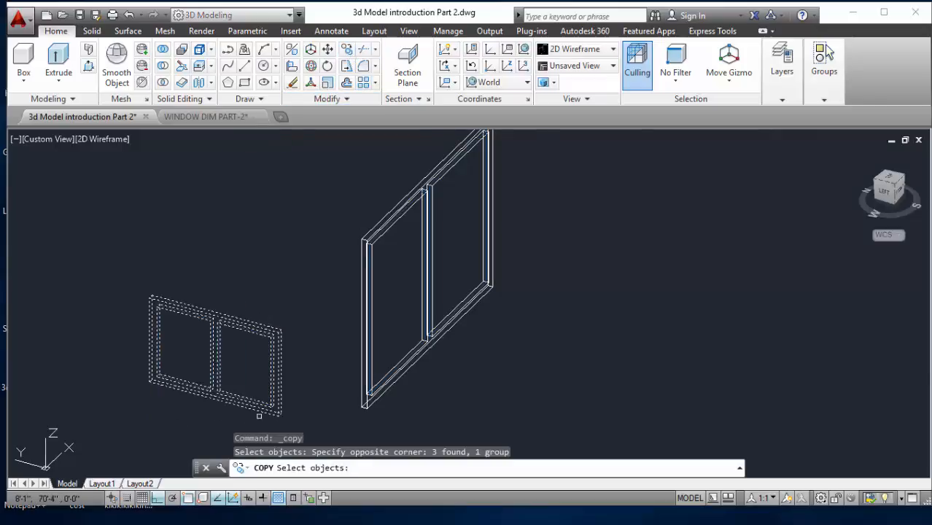
{"action": "scroll", "coordinate": [336, 408], "scroll_direction": "up", "scroll_amount": 5}
{"action": "key", "text": "Return"}
{"action": "left_click", "coordinate": [337, 409]}
{"action": "scroll", "coordinate": [328, 405], "scroll_direction": "down", "scroll_amount": 8}
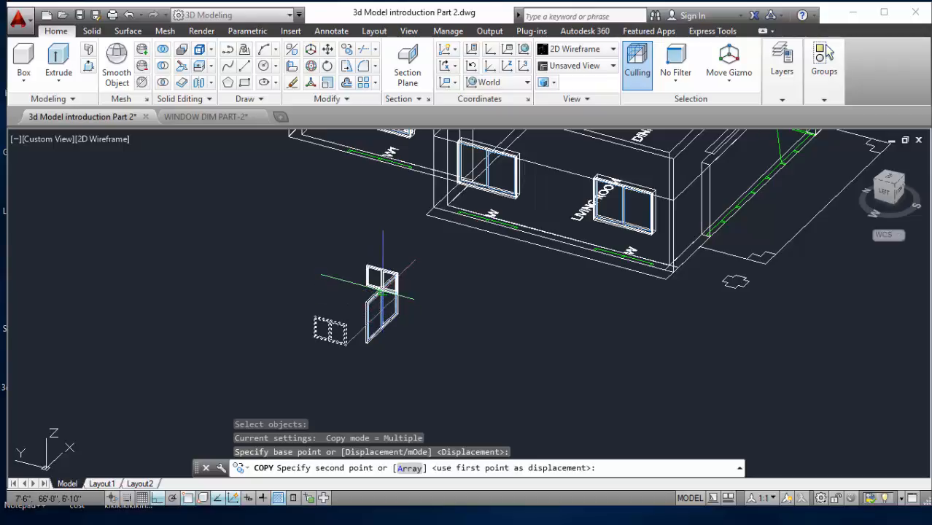
{"action": "key", "text": "F8"}
{"action": "scroll", "coordinate": [380, 293], "scroll_direction": "down", "scroll_amount": 6}
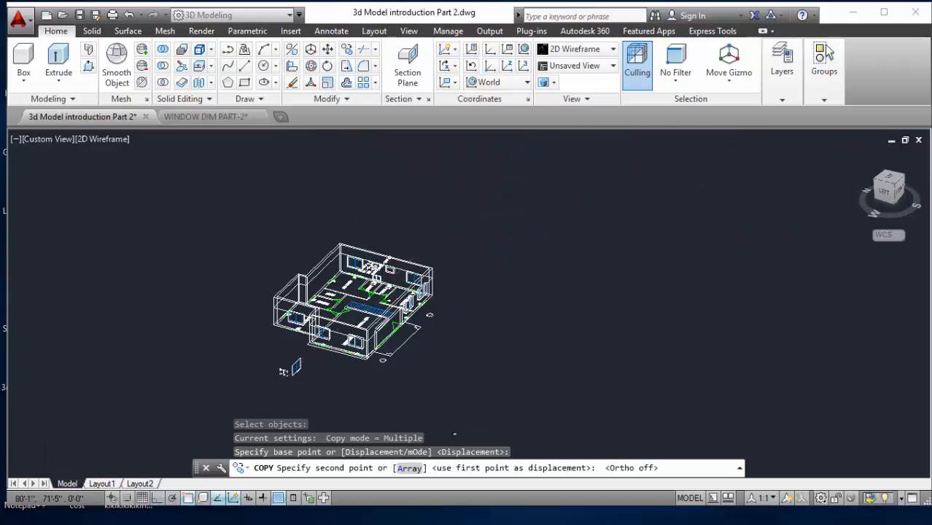
{"action": "scroll", "coordinate": [284, 371], "scroll_direction": "up", "scroll_amount": 10}
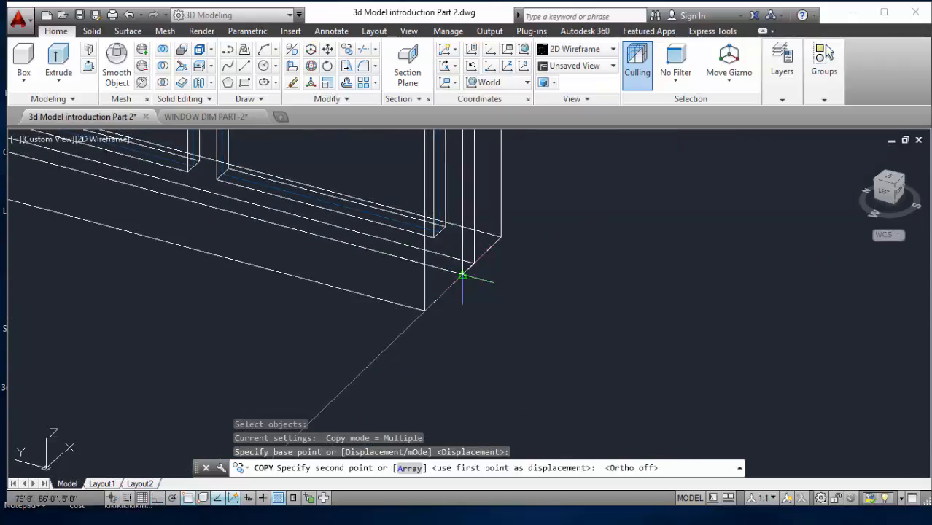
{"action": "left_click", "coordinate": [459, 273]}
Place a second copy of the small window at the sill-edge midpoint of the other toilet opening and end the copy
{"action": "scroll", "coordinate": [467, 285], "scroll_direction": "down", "scroll_amount": 5}
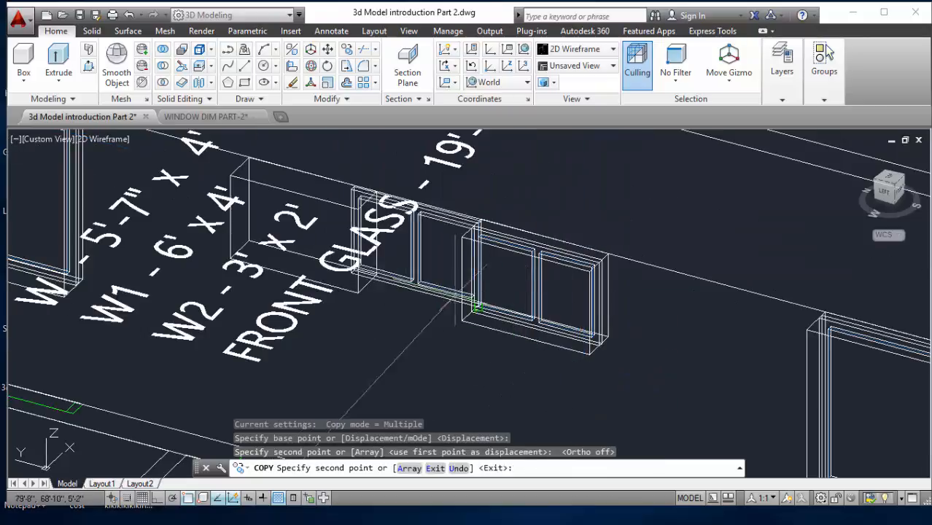
{"action": "scroll", "coordinate": [475, 310], "scroll_direction": "up", "scroll_amount": 5}
{"action": "left_click", "coordinate": [390, 312]}
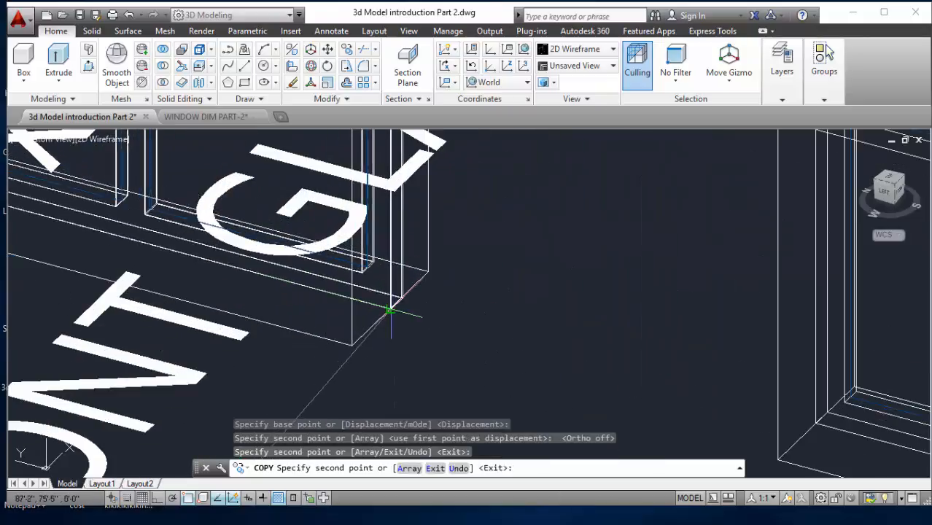
{"action": "scroll", "coordinate": [390, 312], "scroll_direction": "down", "scroll_amount": 5}
{"action": "key", "text": "Return"}
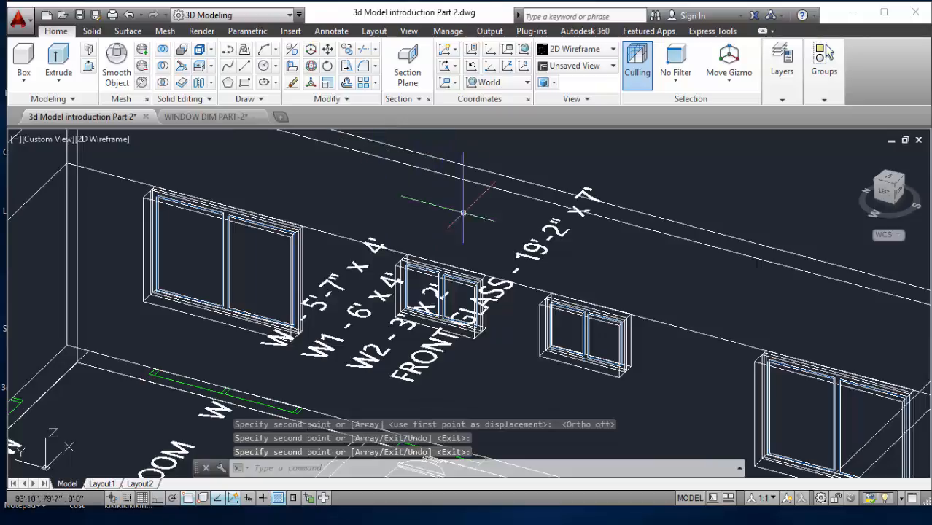
Show the house in the Realistic visual style from the SW Isometric view and examine the windows and the front opening
{"action": "scroll", "coordinate": [393, 211], "scroll_direction": "down", "scroll_amount": 5}
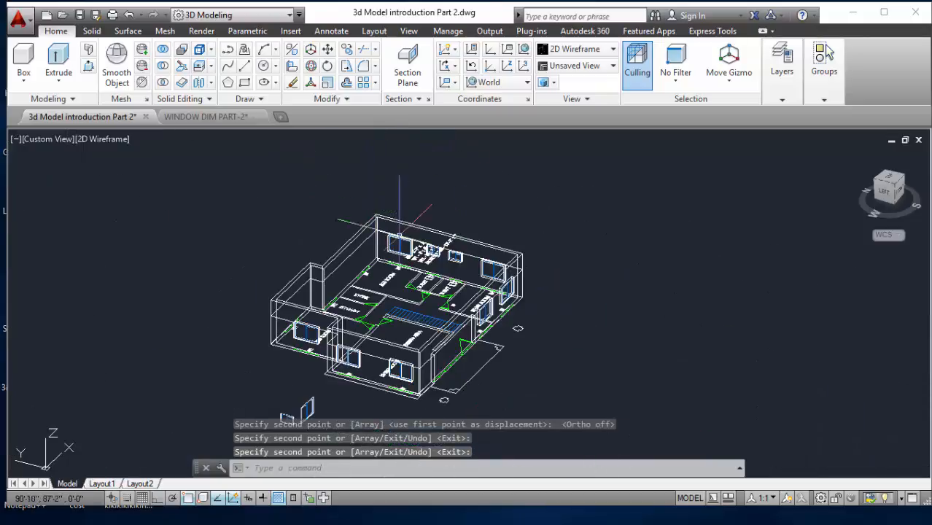
{"action": "left_click", "coordinate": [578, 51]}
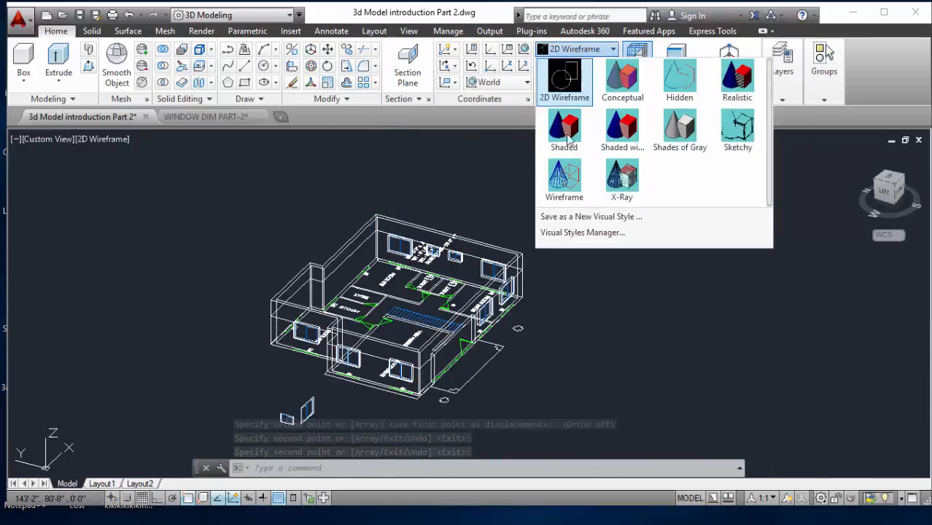
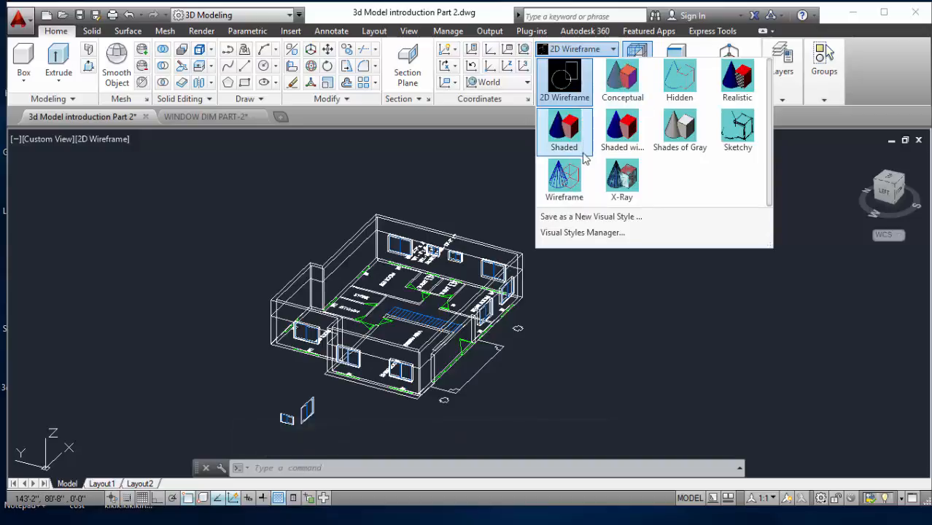
{"action": "left_click", "coordinate": [731, 84]}
{"action": "left_click", "coordinate": [576, 65]}
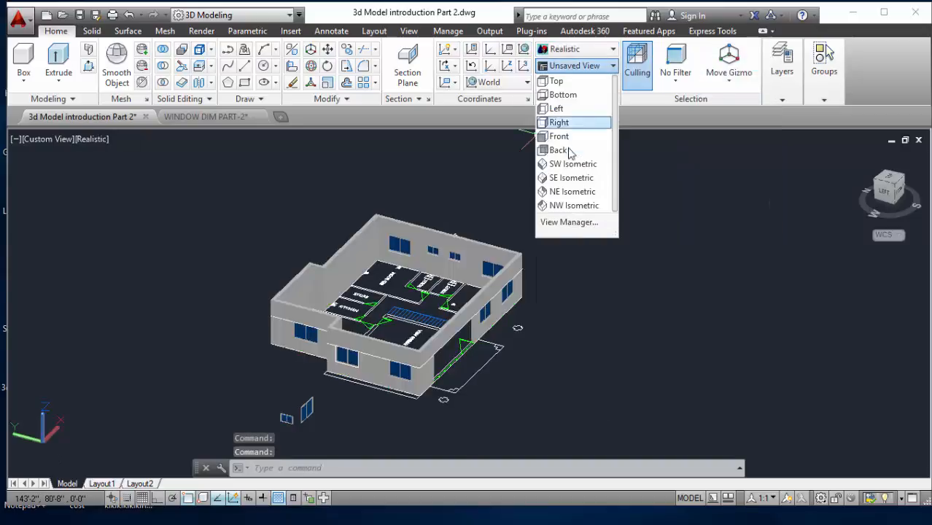
{"action": "left_click", "coordinate": [573, 163]}
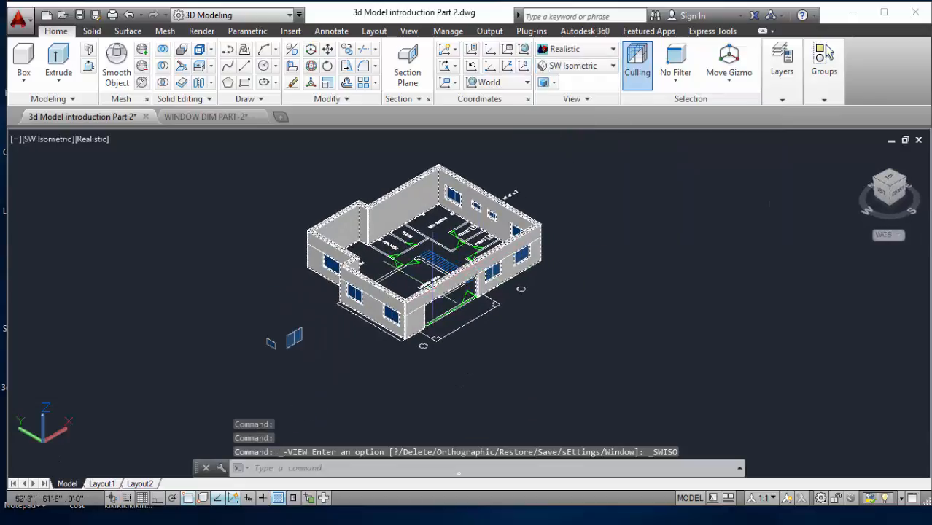
{"action": "scroll", "coordinate": [489, 301], "scroll_direction": "up", "scroll_amount": 3}
{"action": "scroll", "coordinate": [491, 291], "scroll_direction": "down", "scroll_amount": 1}
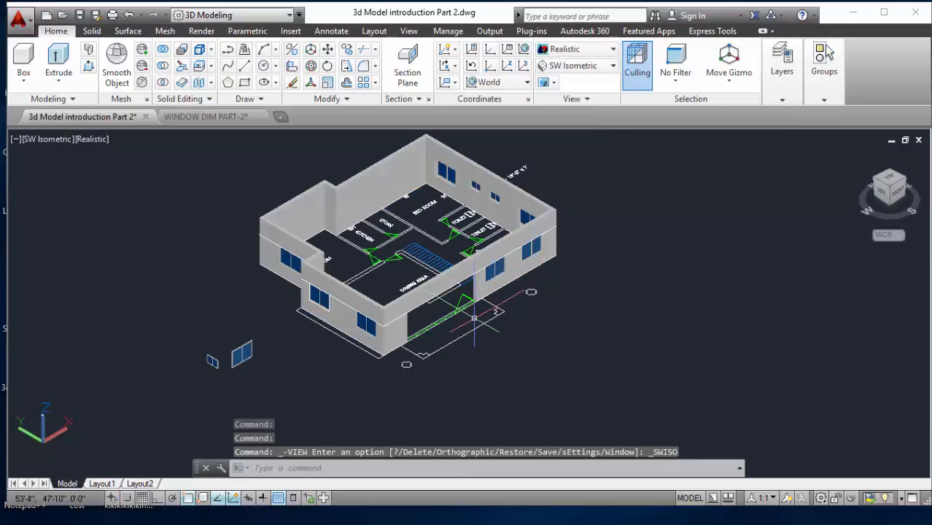
{"action": "scroll", "coordinate": [445, 301], "scroll_direction": "up", "scroll_amount": 1}
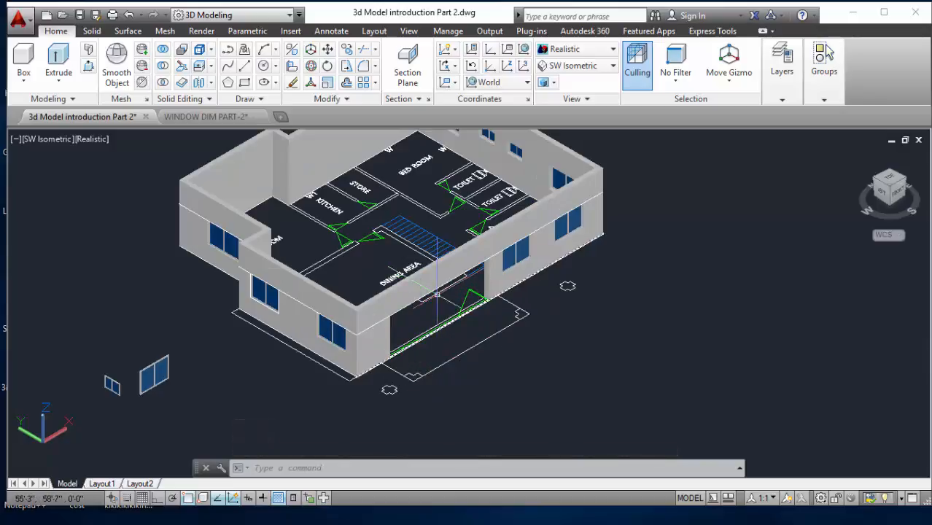
{"action": "left_click", "coordinate": [420, 339]}
Examine the window placement on the house's elevations in the Front, Right and Left views
{"action": "left_click", "coordinate": [578, 64]}
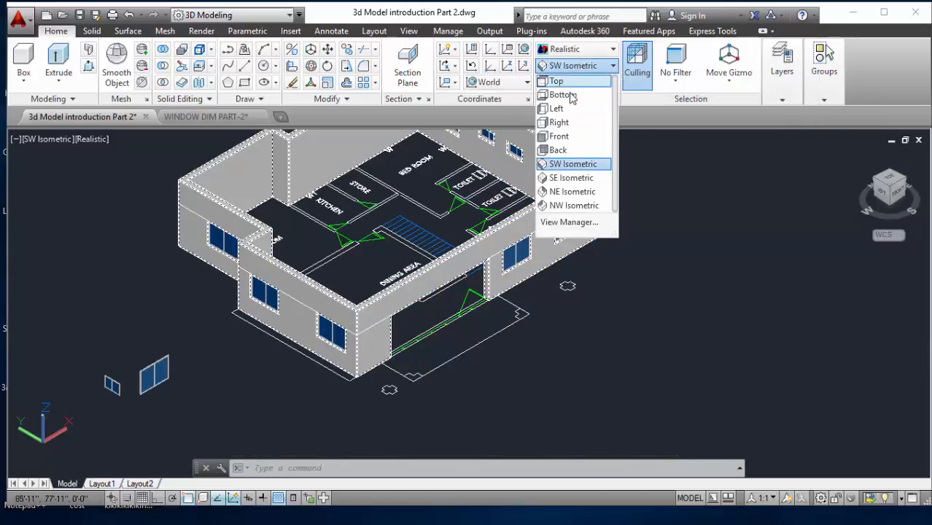
{"action": "left_click", "coordinate": [568, 138]}
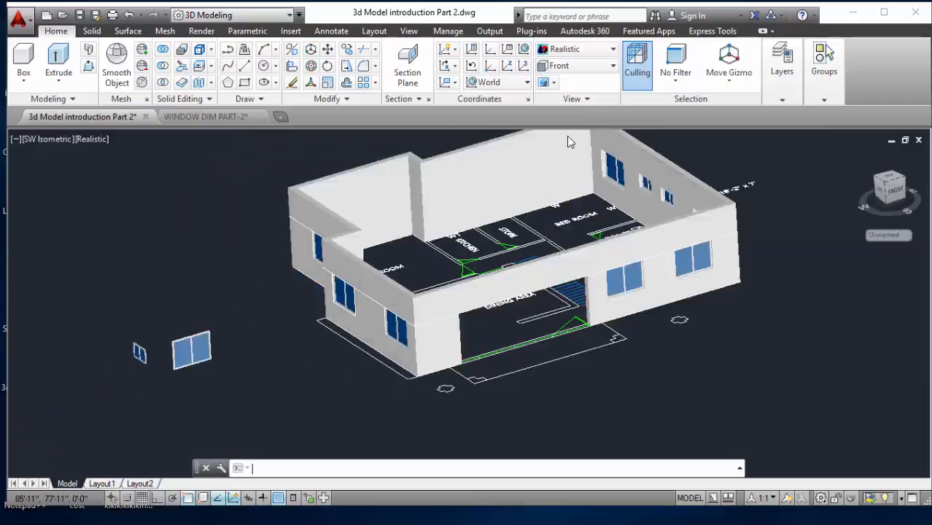
{"action": "scroll", "coordinate": [618, 309], "scroll_direction": "up", "scroll_amount": 3}
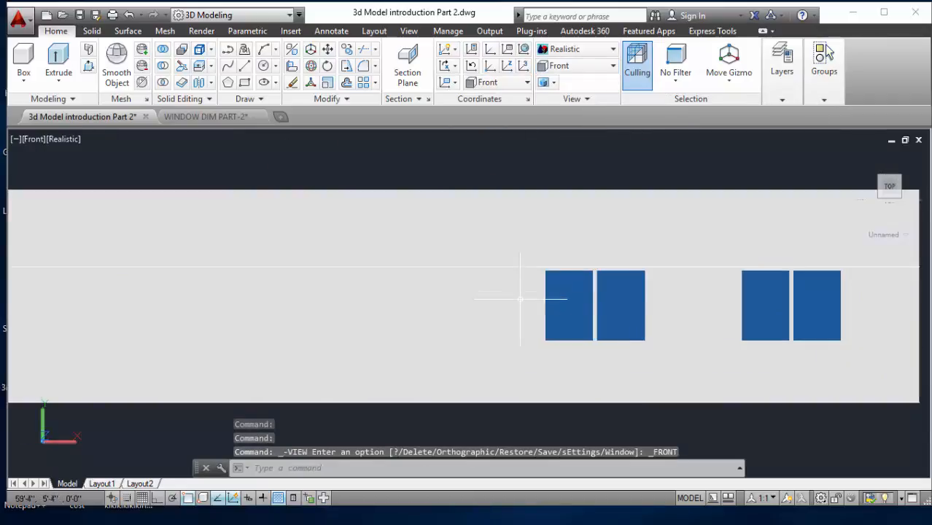
{"action": "scroll", "coordinate": [496, 308], "scroll_direction": "down", "scroll_amount": 3}
{"action": "left_click", "coordinate": [581, 67]}
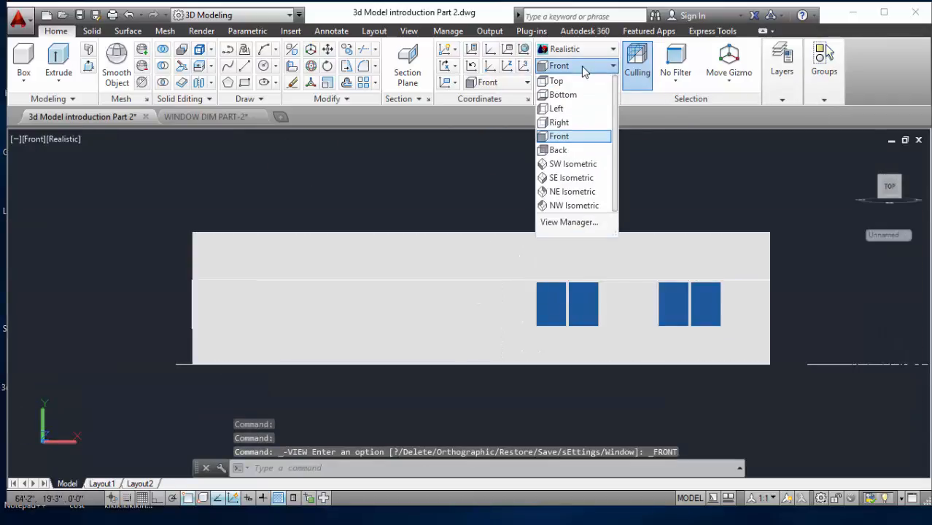
{"action": "left_click", "coordinate": [559, 122]}
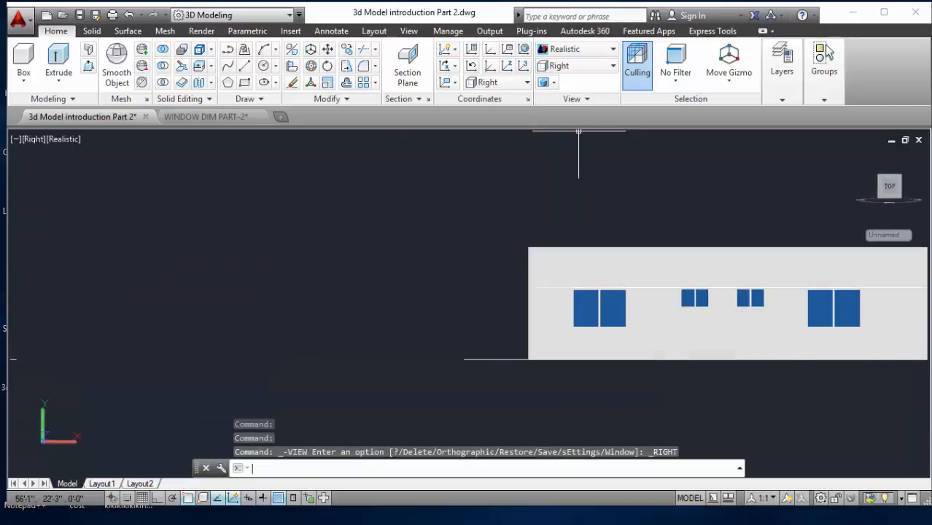
{"action": "left_click", "coordinate": [570, 68]}
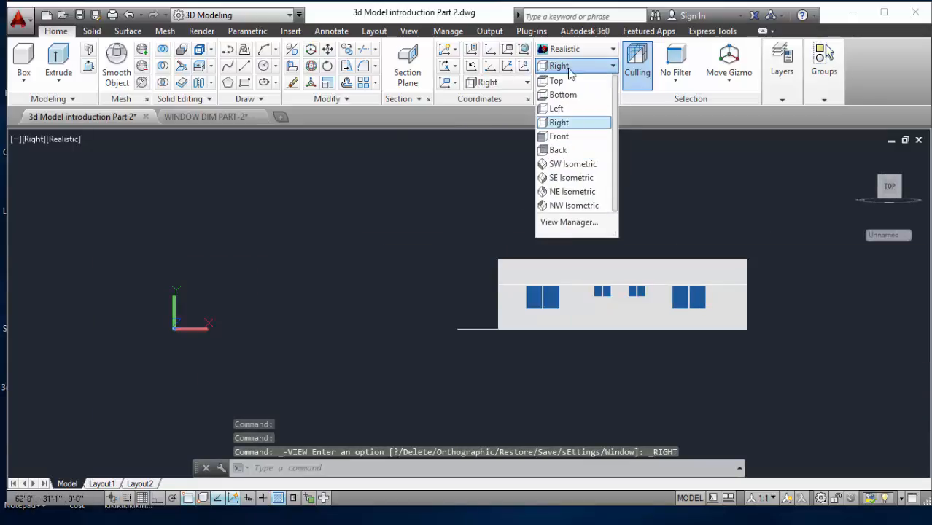
{"action": "left_click", "coordinate": [567, 108]}
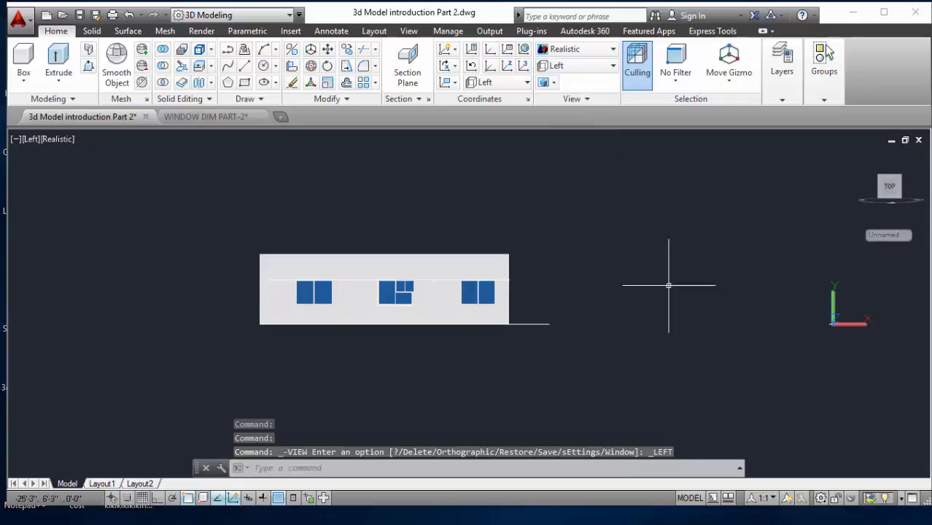
Check the house in the Bottom, Top, SW Isometric and Back views, then return to SW Isometric and inspect the two loose windows
{"action": "left_click", "coordinate": [572, 67]}
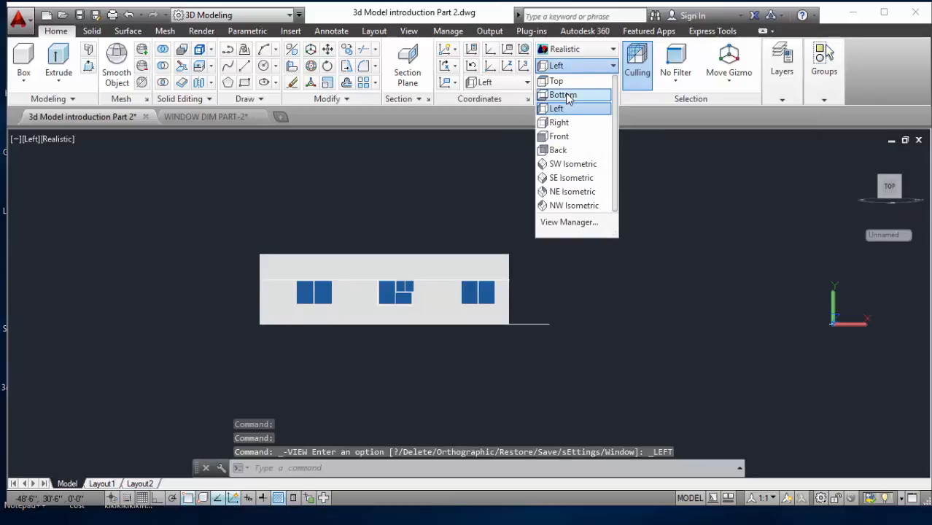
{"action": "left_click", "coordinate": [564, 94]}
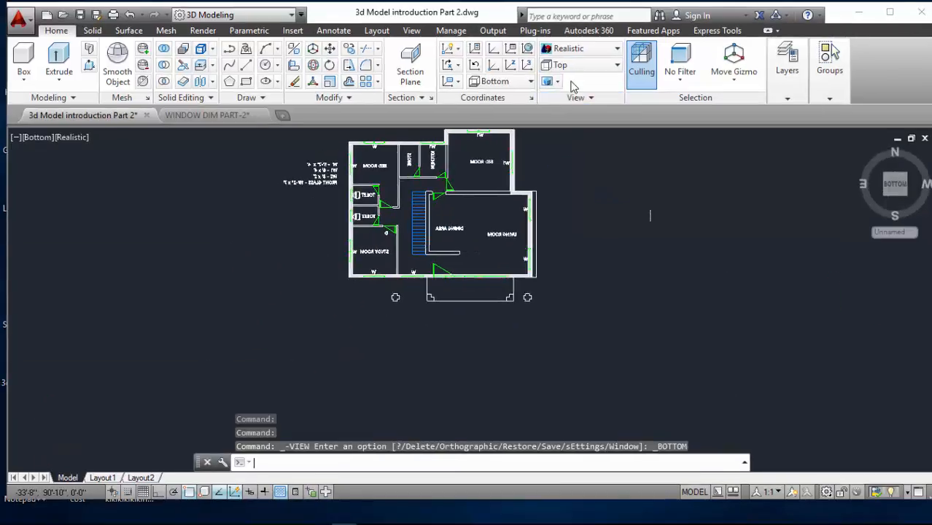
{"action": "left_click", "coordinate": [572, 67]}
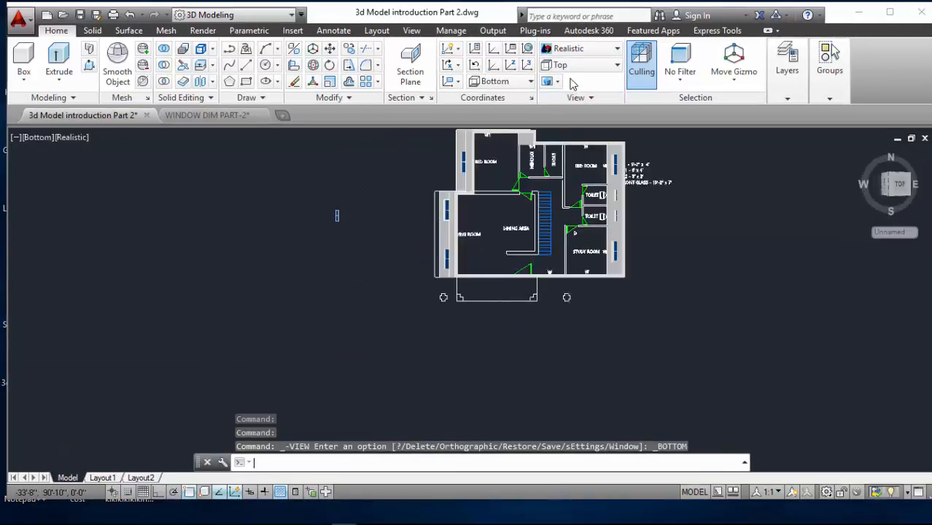
{"action": "left_click", "coordinate": [573, 67]}
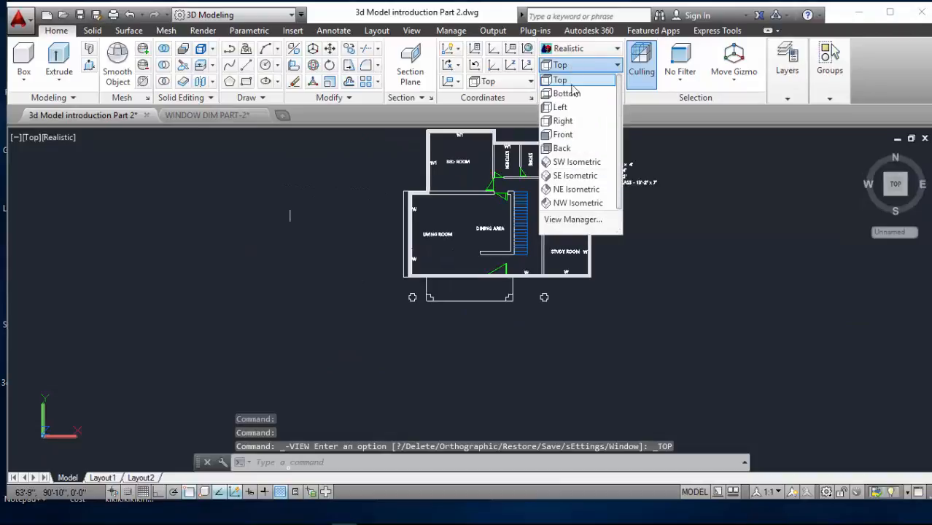
{"action": "left_click", "coordinate": [575, 163]}
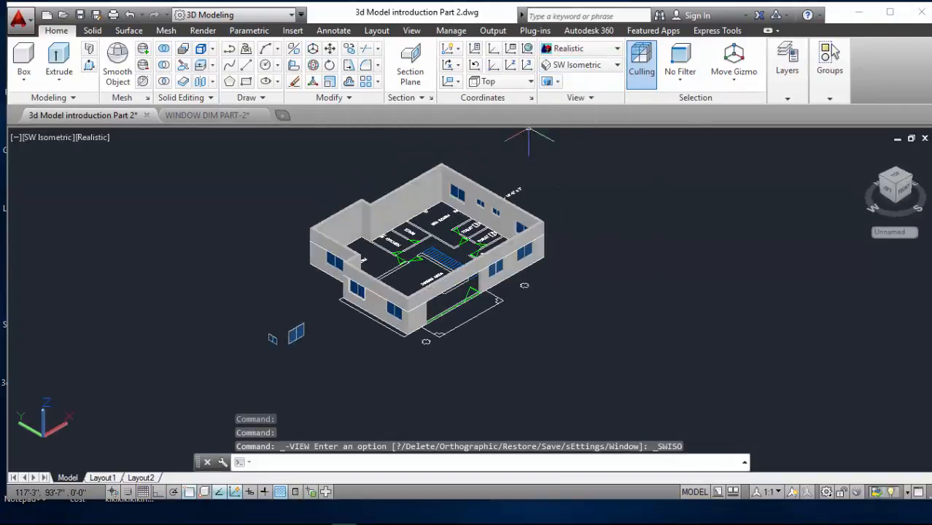
{"action": "left_click", "coordinate": [577, 68]}
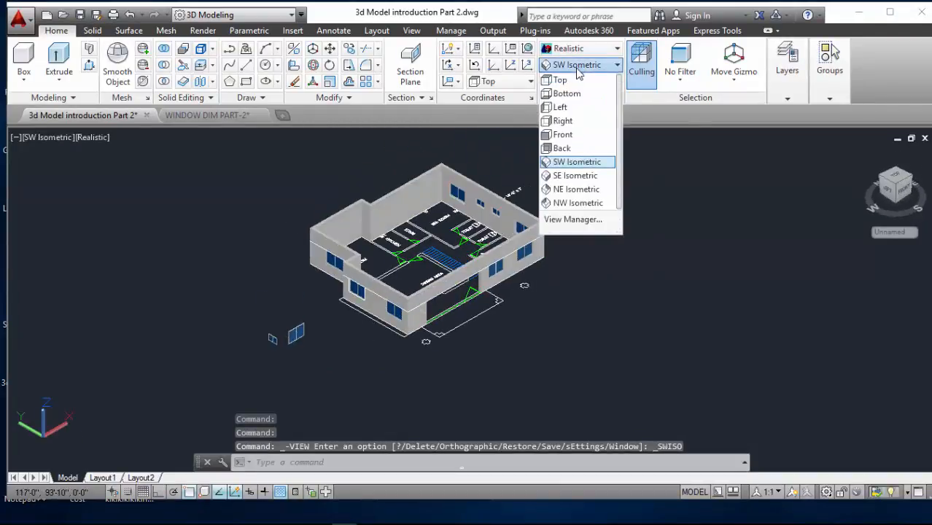
{"action": "left_click", "coordinate": [565, 150]}
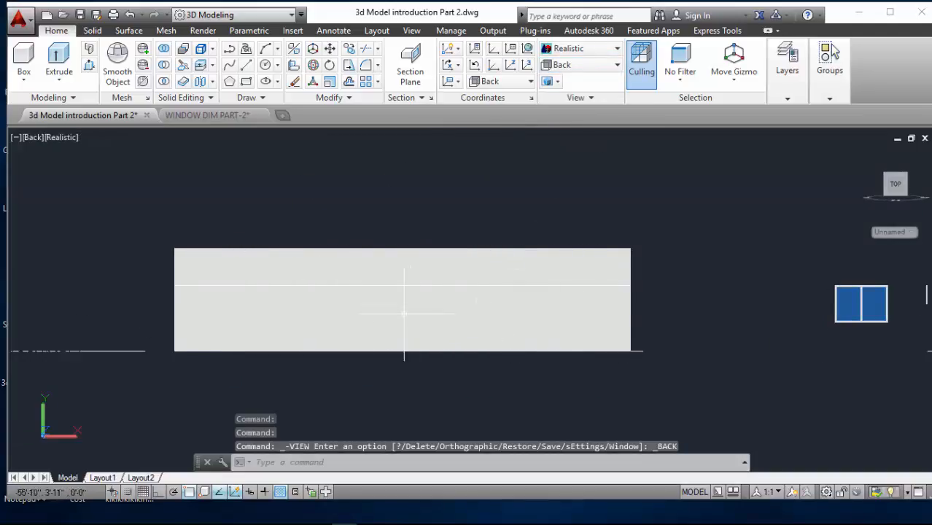
{"action": "left_click", "coordinate": [587, 66]}
{"action": "left_click", "coordinate": [571, 169]}
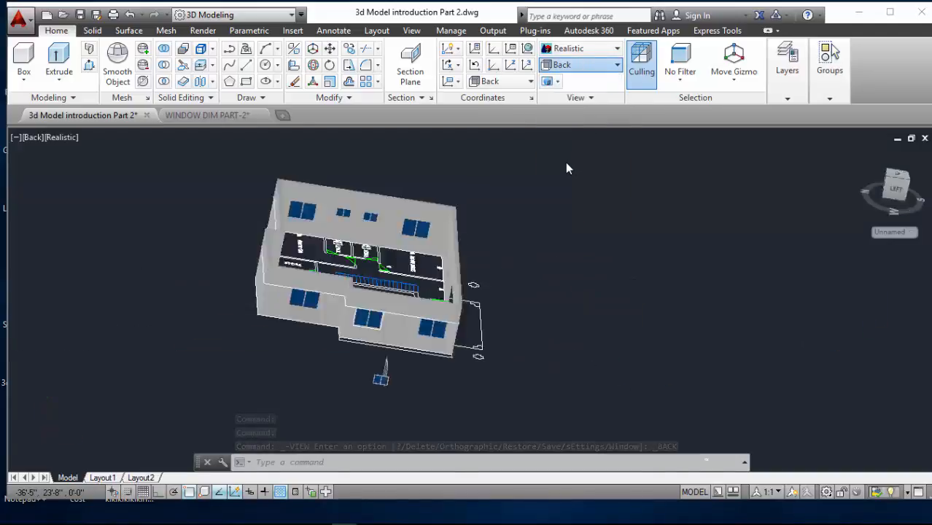
{"action": "scroll", "coordinate": [461, 299], "scroll_direction": "up", "scroll_amount": 5}
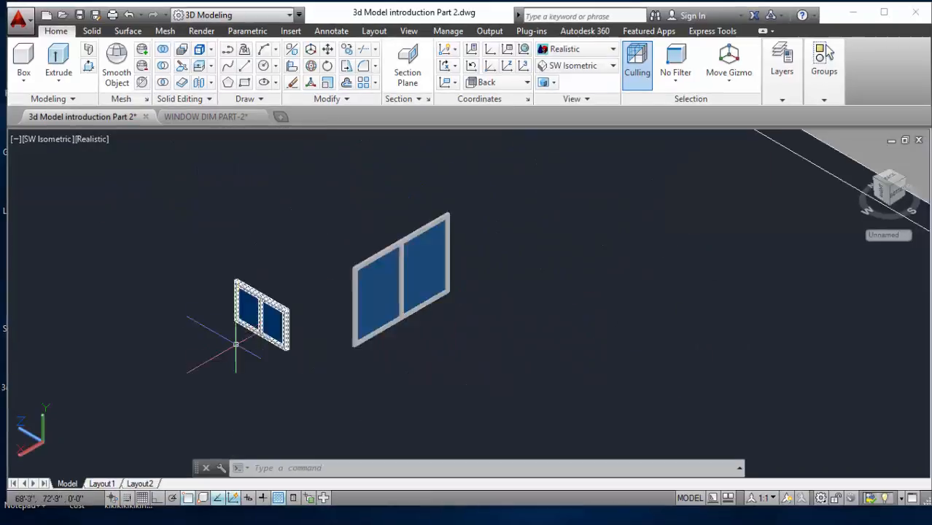
{"action": "scroll", "coordinate": [216, 361], "scroll_direction": "down", "scroll_amount": 2}
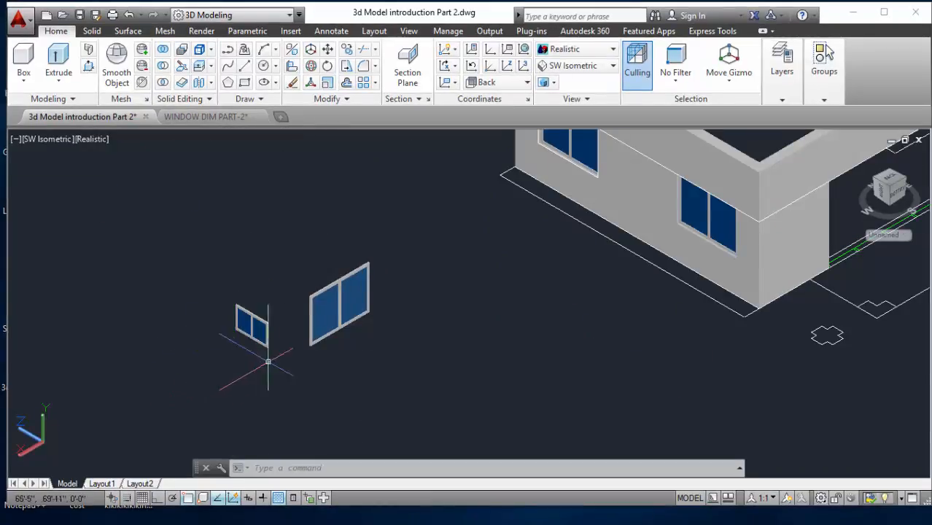